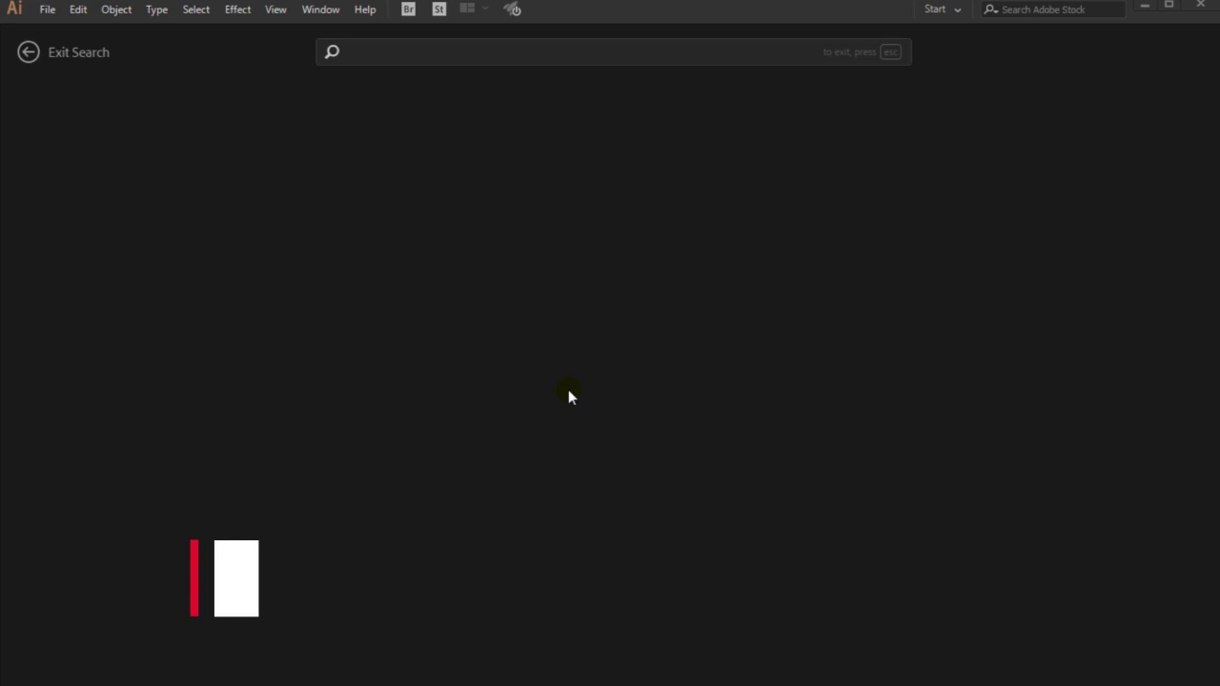
Start a new document from the File menu using the A4 210 × 297 mm portrait preset
{"action": "left_click", "coordinate": [46, 12]}
{"action": "left_click", "coordinate": [796, 338]}
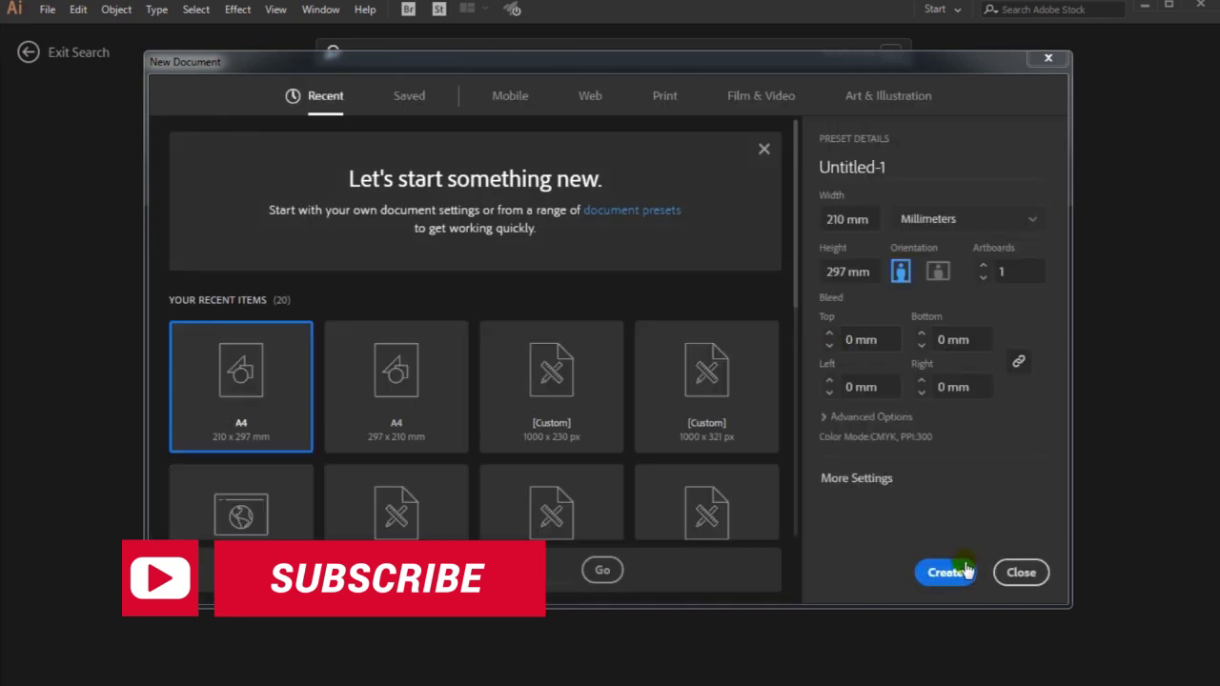
Create the A4 document and draw a six-sided polygon near the page centre
{"action": "left_click", "coordinate": [957, 573]}
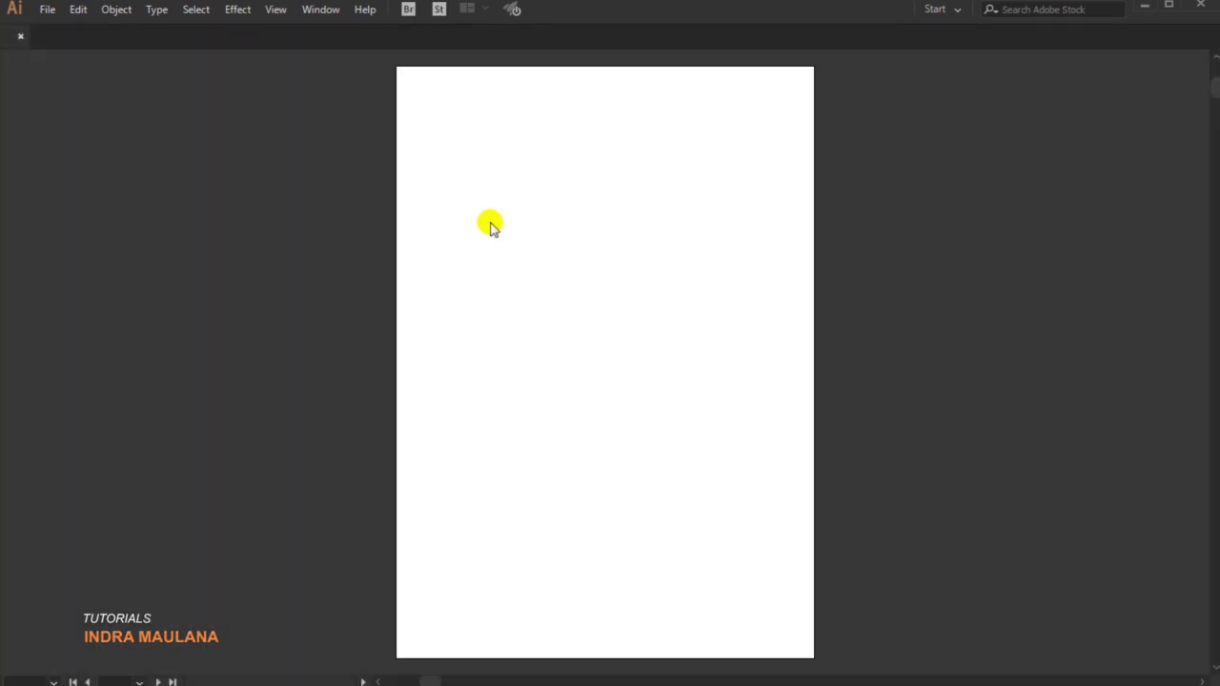
{"action": "left_click", "coordinate": [495, 221]}
{"action": "left_click", "coordinate": [664, 255]}
{"action": "left_click_drag", "start_coordinate": [15, 180], "coordinate": [81, 237]}
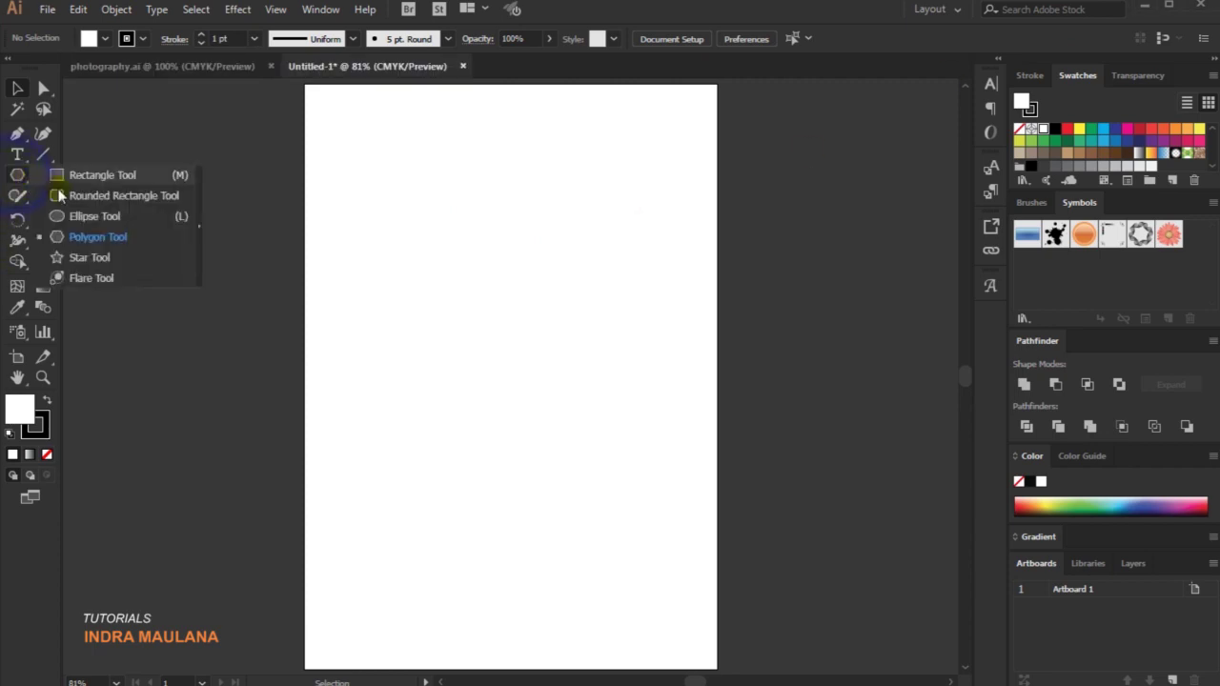
{"action": "left_click", "coordinate": [505, 320]}
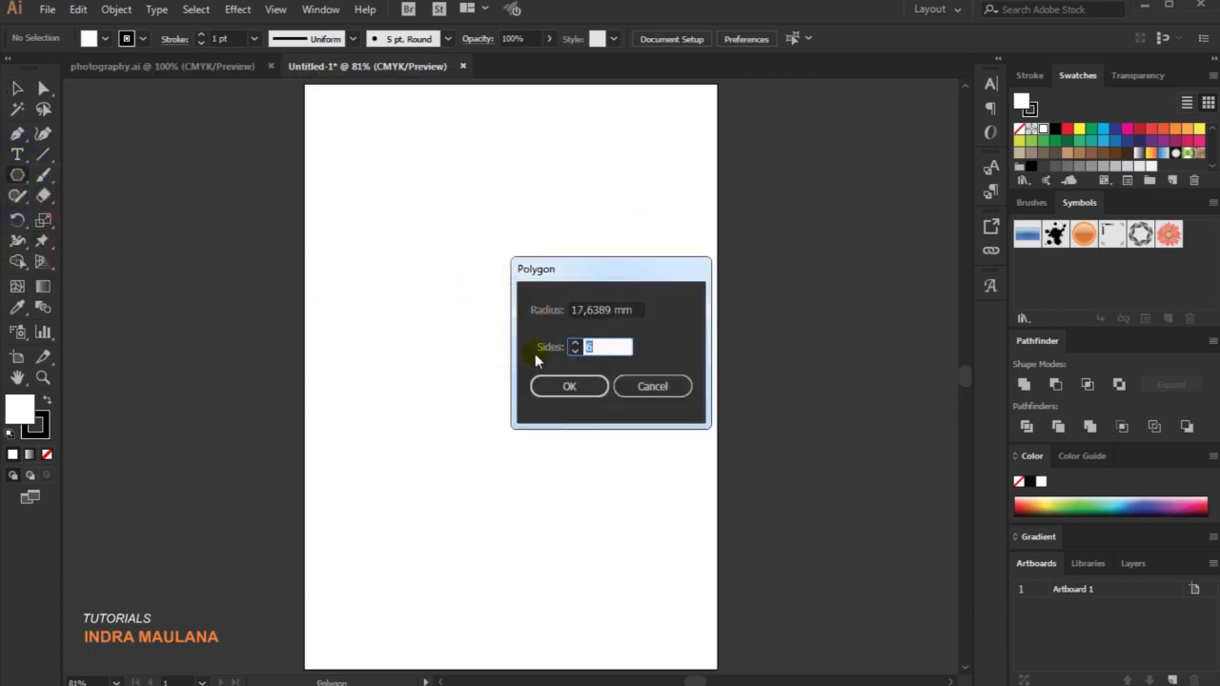
{"action": "left_click", "coordinate": [564, 386]}
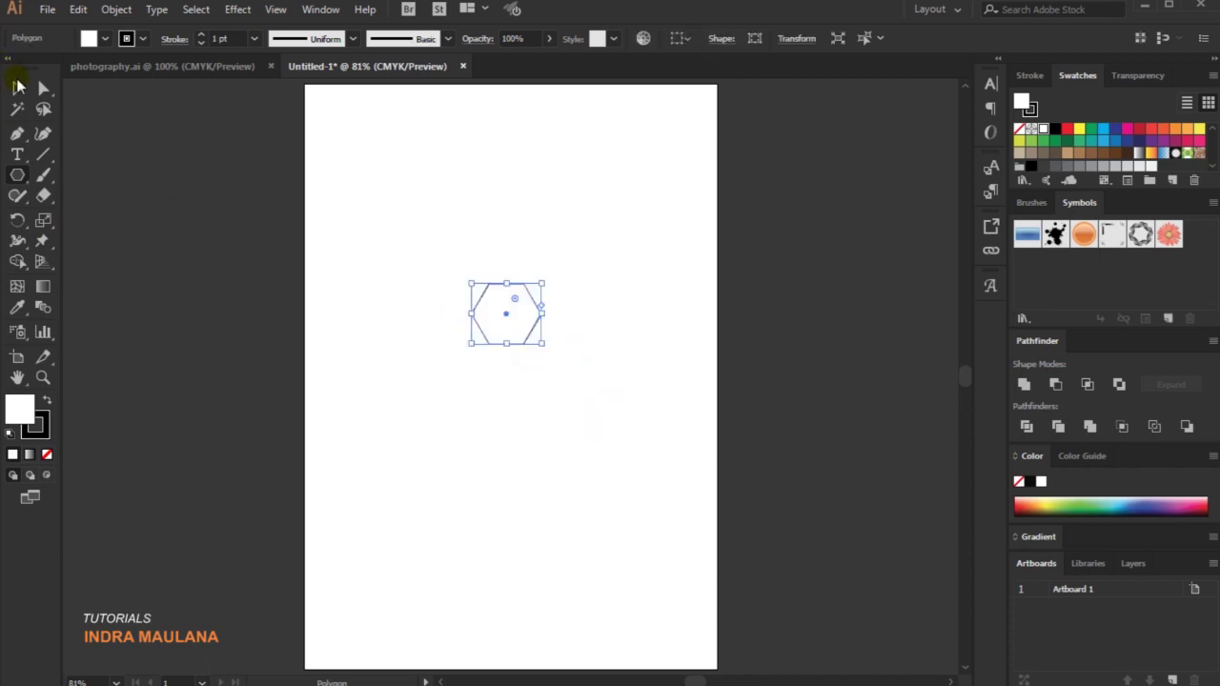
{"action": "left_click", "coordinate": [17, 87]}
Set the hexagon's side length to 22,325 mm in the Transform panel
{"action": "left_click", "coordinate": [317, 9]}
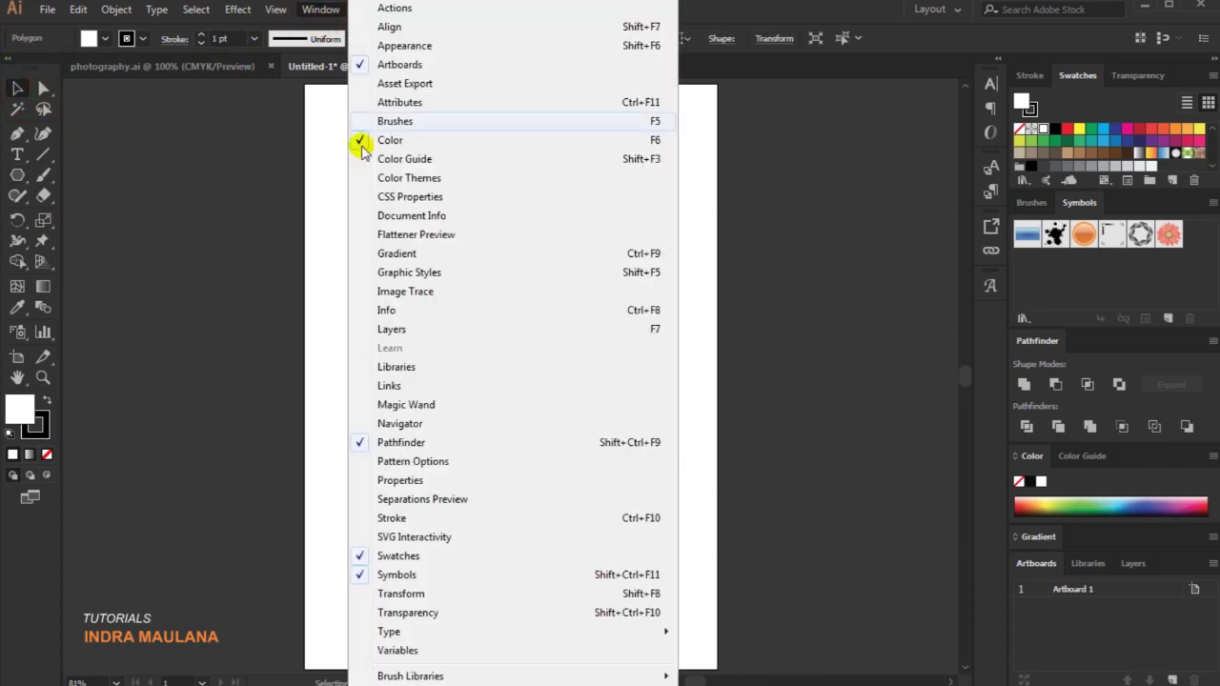
{"action": "left_click", "coordinate": [392, 593]}
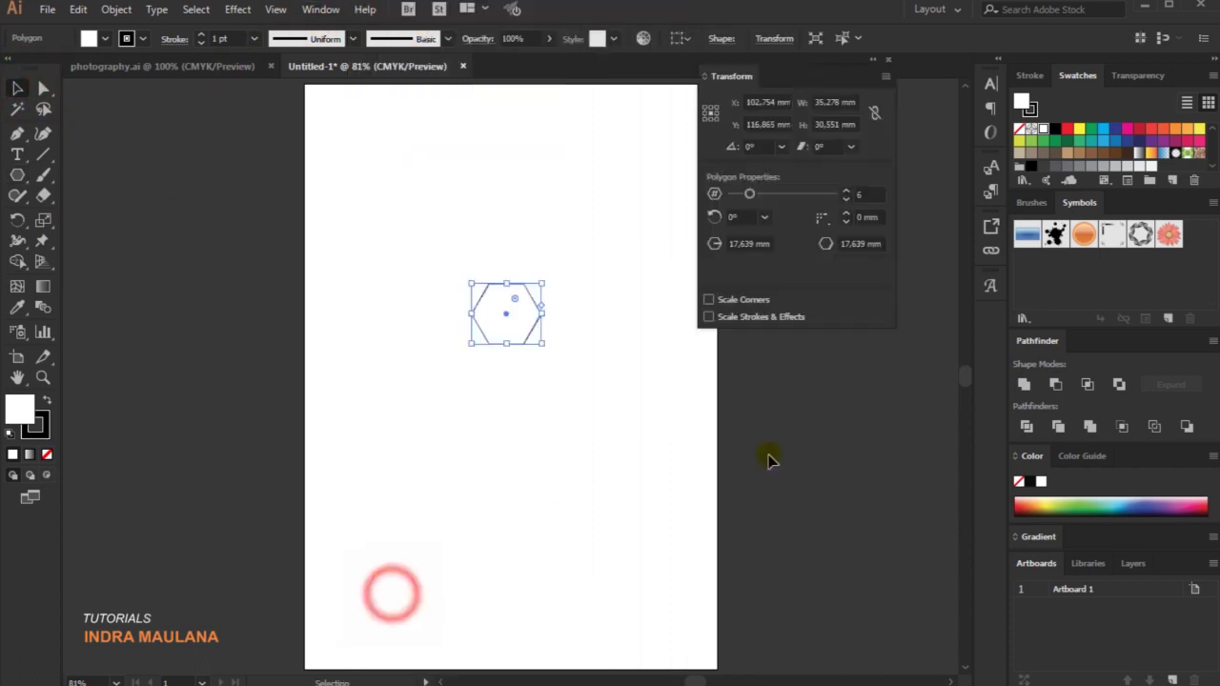
{"action": "left_click", "coordinate": [882, 243]}
{"action": "type", "text": "22,325 mm"}
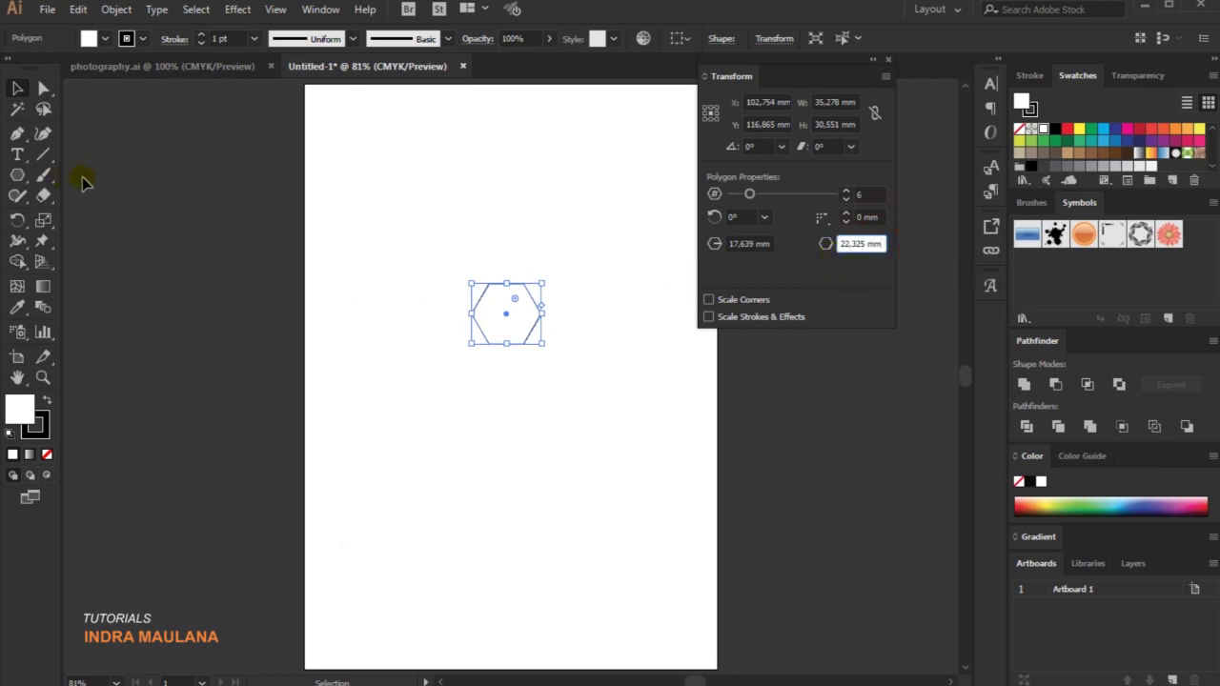
{"action": "key", "text": "Return"}
{"action": "left_click", "coordinate": [17, 89]}
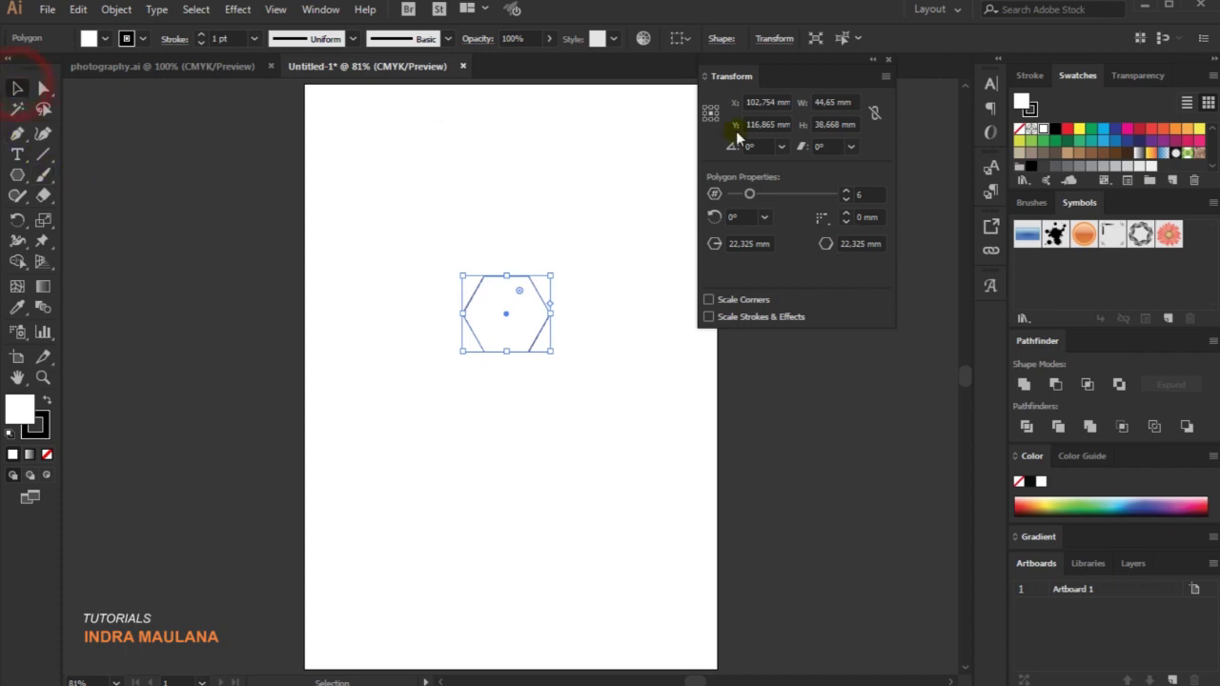
{"action": "left_click", "coordinate": [888, 63]}
{"action": "left_click", "coordinate": [605, 332]}
{"action": "left_click", "coordinate": [538, 332]}
Move the hexagon to the artboard's bottom-right corner
{"action": "scroll", "coordinate": [465, 327], "scroll_direction": "up", "scroll_amount": 1}
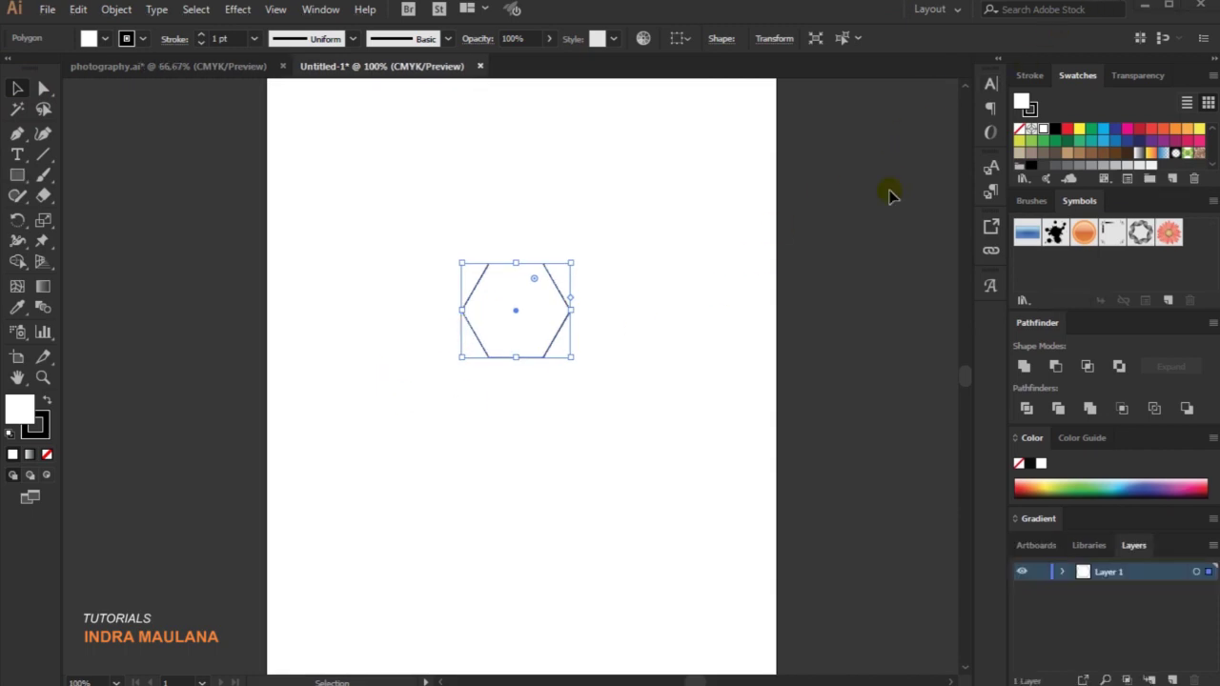
{"action": "scroll", "coordinate": [817, 226], "scroll_direction": "down", "scroll_amount": 1}
{"action": "left_click", "coordinate": [737, 397]}
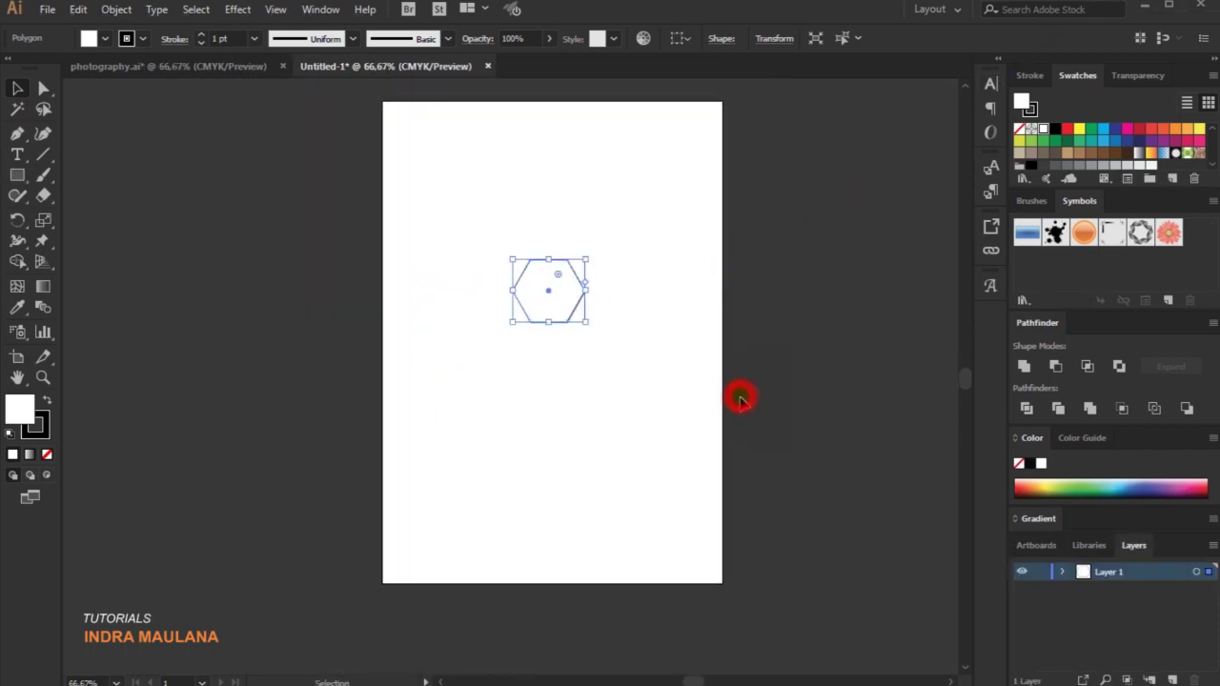
{"action": "left_click_drag", "start_coordinate": [563, 320], "coordinate": [721, 586]}
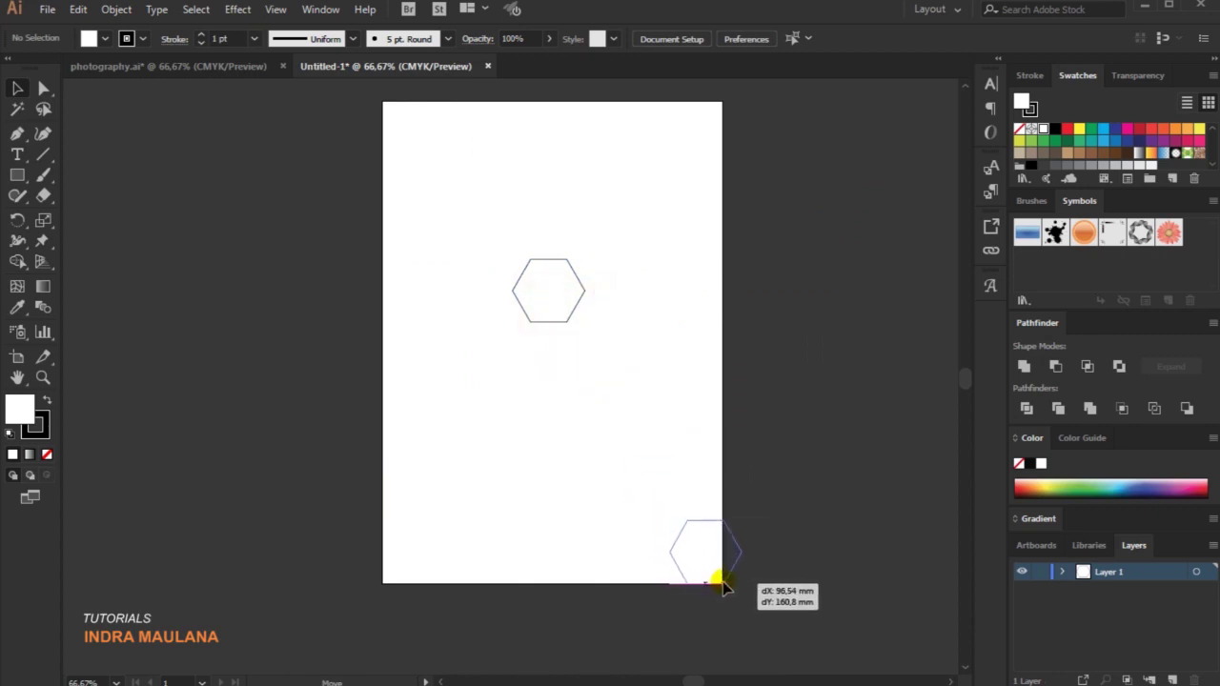
{"action": "left_click_drag", "start_coordinate": [721, 586], "coordinate": [721, 586]}
Set the hexagon's fill to None
{"action": "scroll", "coordinate": [717, 610], "scroll_direction": "up", "scroll_amount": 1}
{"action": "scroll", "coordinate": [765, 512], "scroll_direction": "up", "scroll_amount": 1}
{"action": "scroll", "coordinate": [719, 485], "scroll_direction": "up", "scroll_amount": 1}
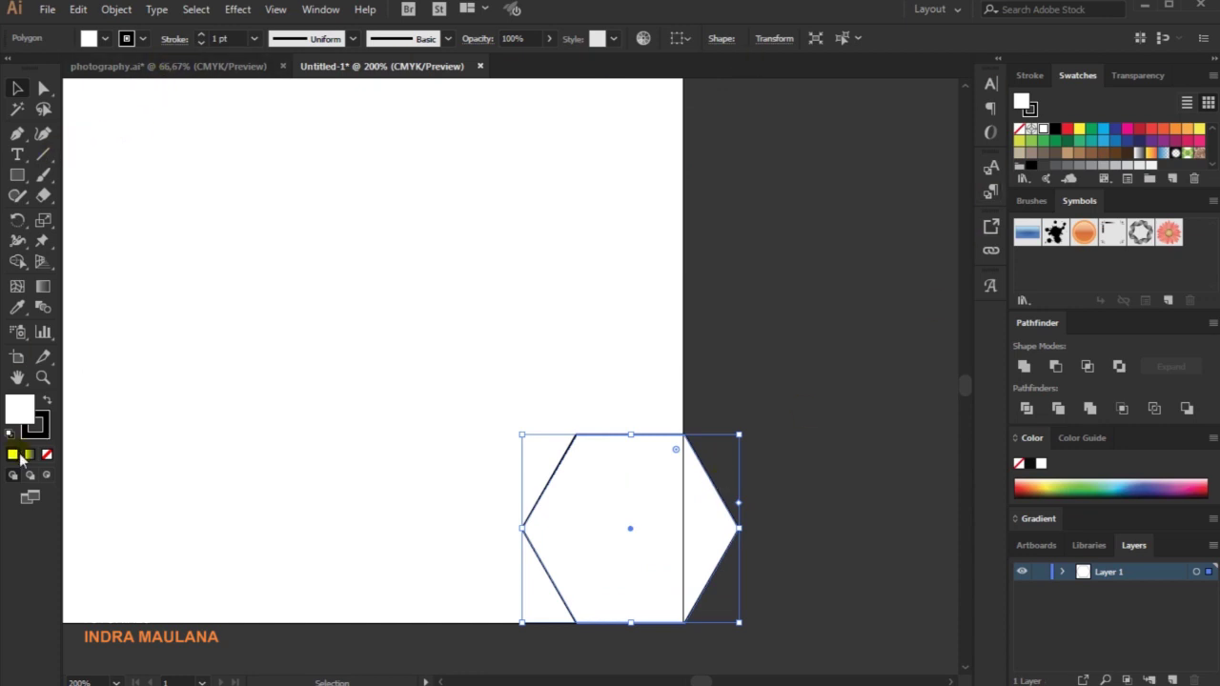
{"action": "left_click", "coordinate": [105, 38]}
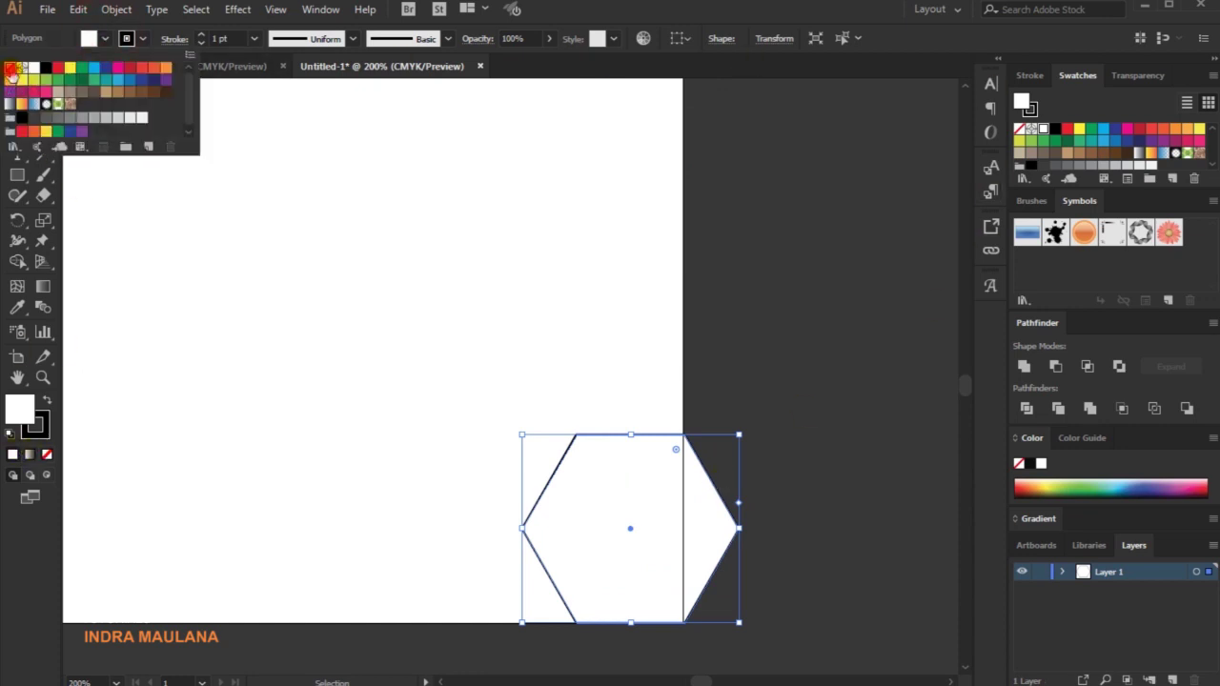
{"action": "left_click", "coordinate": [14, 73]}
{"action": "left_click", "coordinate": [464, 403]}
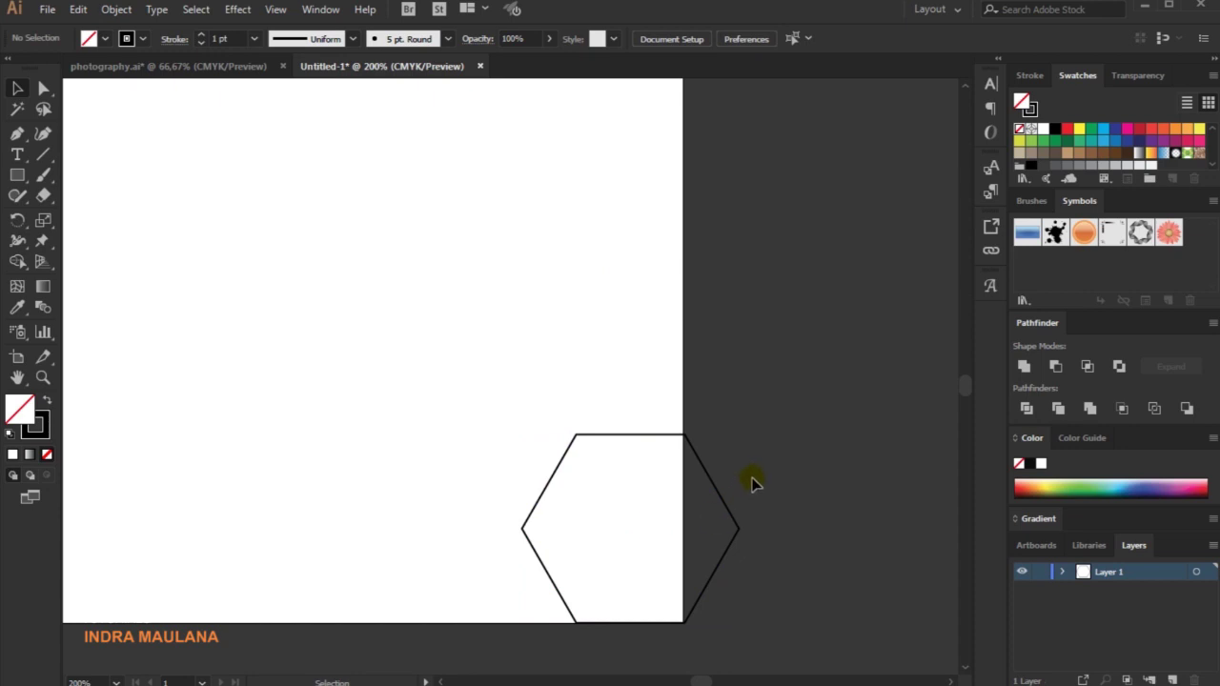
Duplicate the hexagon straight upward so the copy touches it
{"action": "scroll", "coordinate": [752, 483], "scroll_direction": "down", "scroll_amount": 1}
{"action": "left_click_drag", "start_coordinate": [776, 378], "coordinate": [741, 413]}
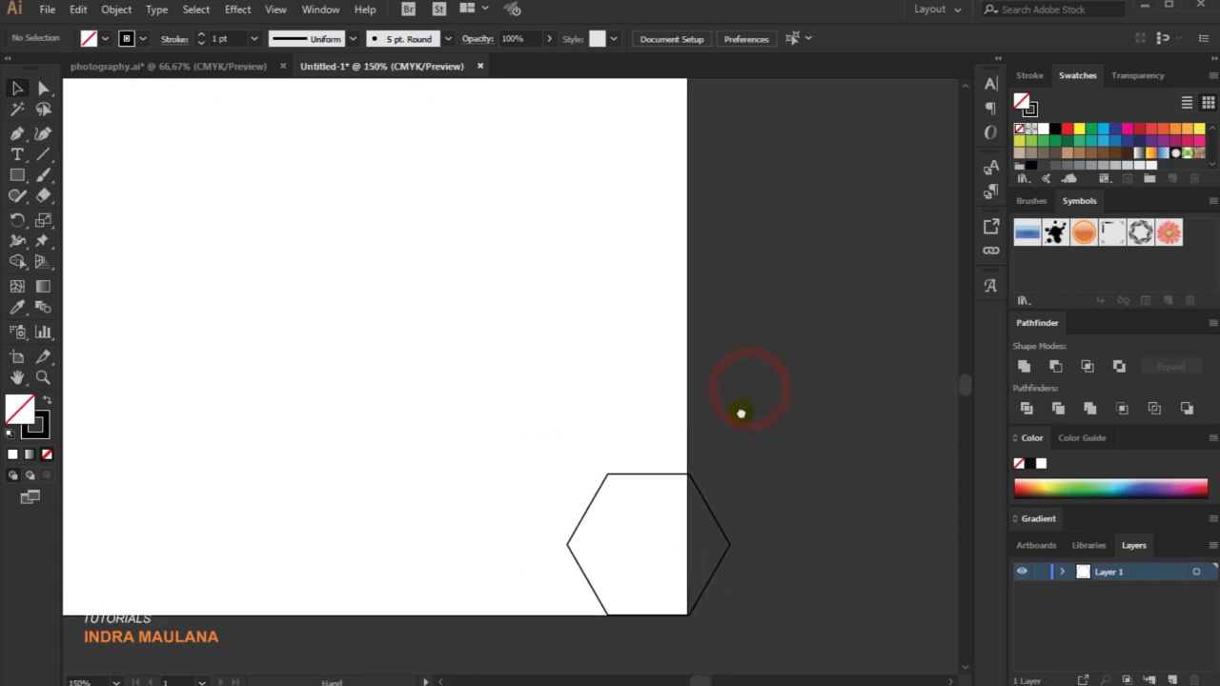
{"action": "left_click_drag", "start_coordinate": [700, 612], "coordinate": [716, 468]}
Repeat the duplicate with Ctrl+D until eight hexagons stack up the right edge
{"action": "key", "text": "ctrl+d"}
{"action": "key", "text": "ctrl+d"}
{"action": "key", "text": "ctrl+d"}
{"action": "scroll", "coordinate": [777, 400], "scroll_direction": "down", "scroll_amount": 1, "text": "alt"}
{"action": "left_click_drag", "start_coordinate": [799, 347], "coordinate": [765, 482]}
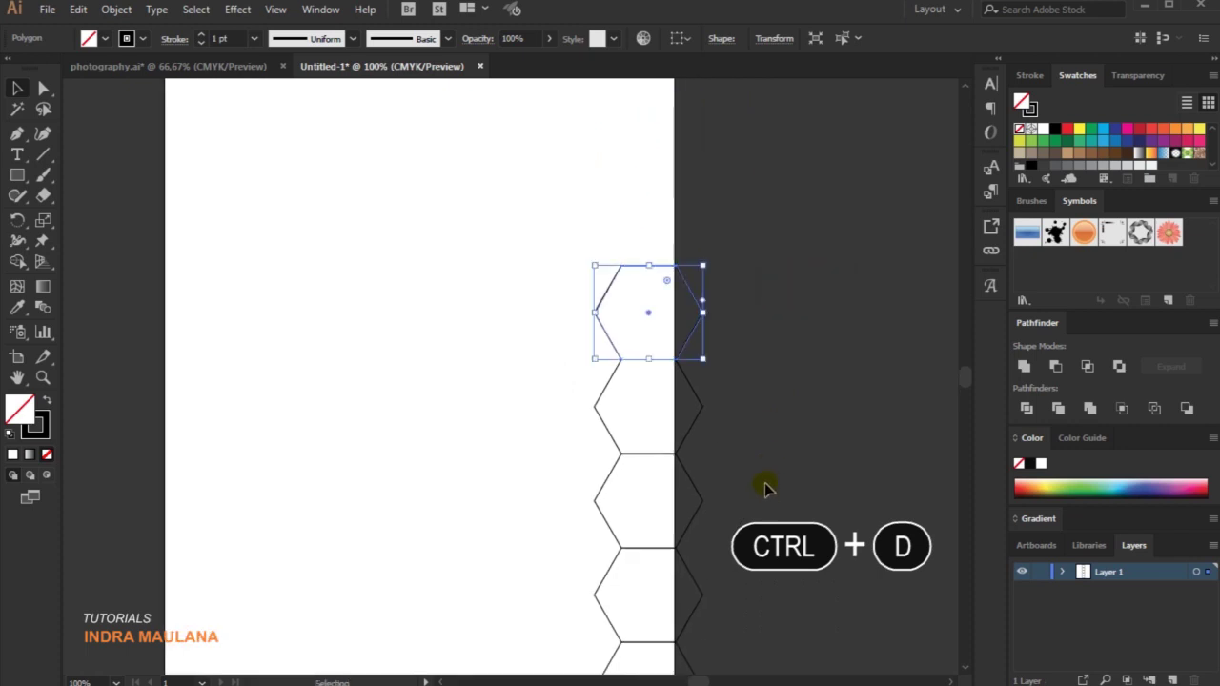
{"action": "scroll", "coordinate": [764, 481], "scroll_direction": "down", "scroll_amount": 1, "text": "alt"}
{"action": "key", "text": "a"}
{"action": "key", "text": "ctrl+d"}
{"action": "key", "text": "ctrl+d"}
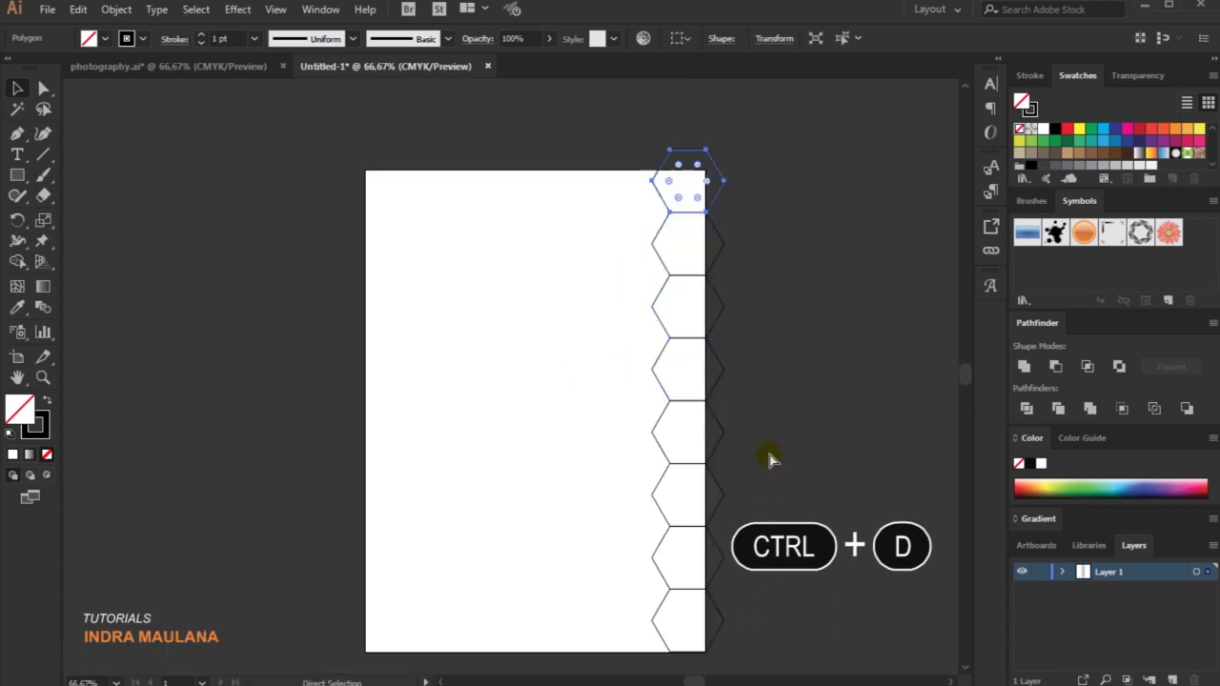
{"action": "left_click", "coordinate": [790, 406]}
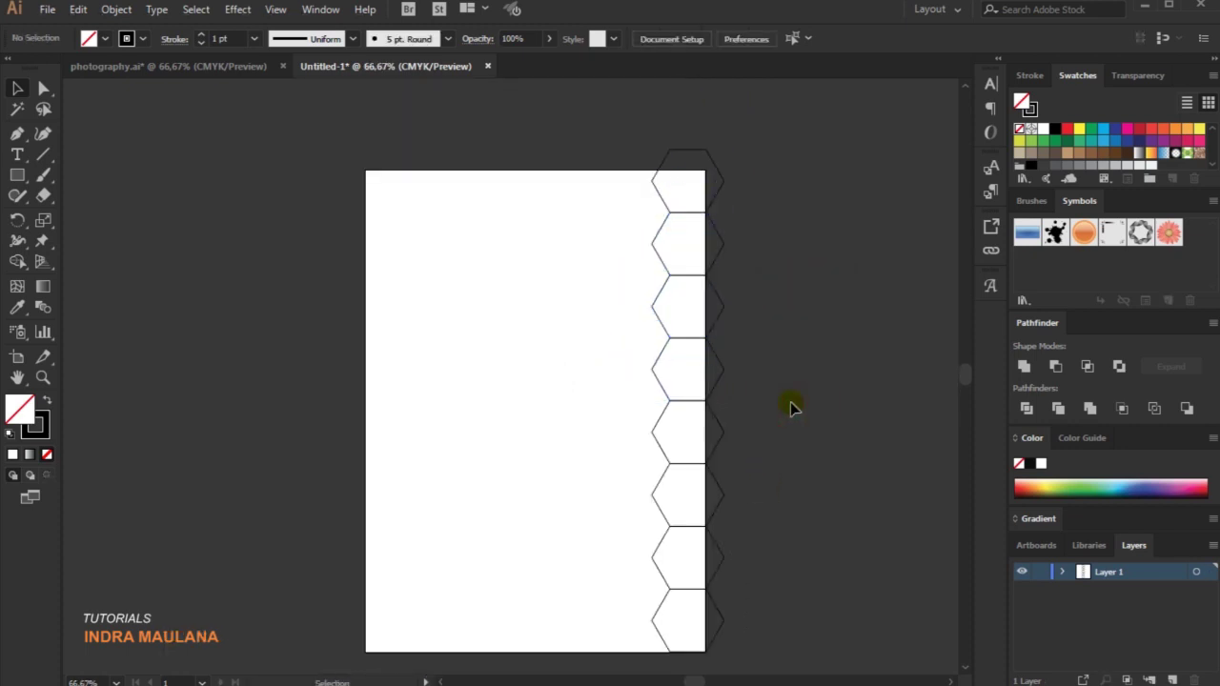
{"action": "scroll", "coordinate": [780, 392], "scroll_direction": "down", "scroll_amount": 2}
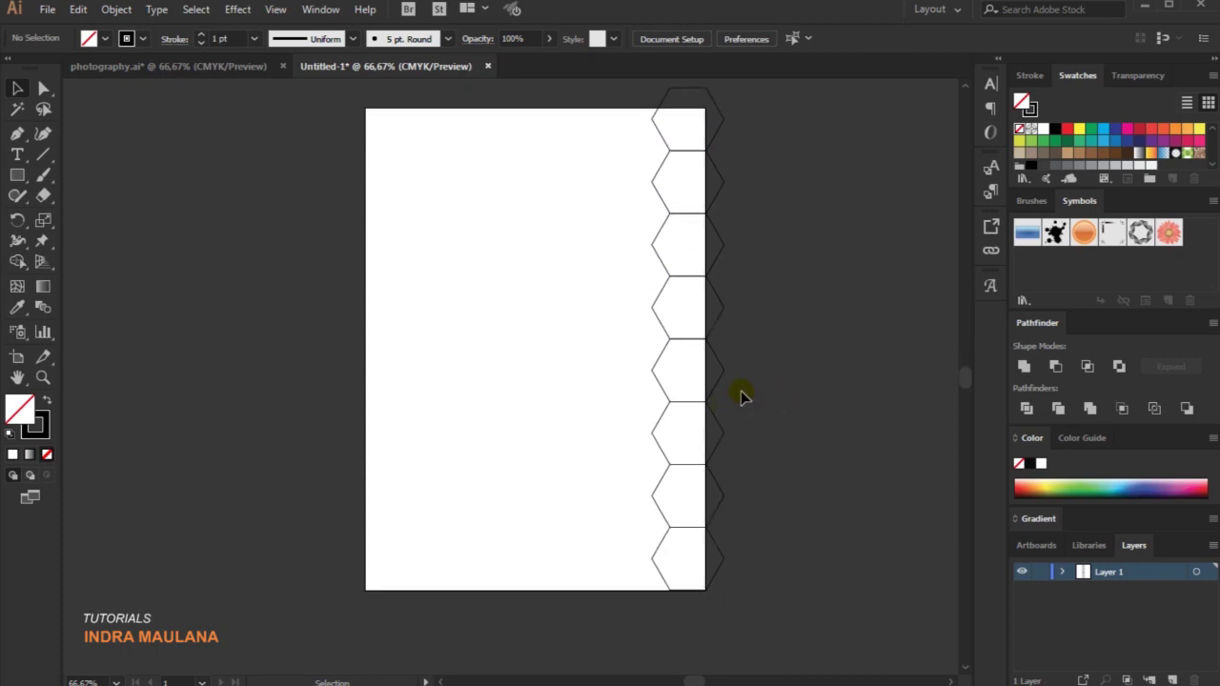
Copy the hexagon column leftward, offset so it interlocks with the first column
{"action": "left_click_drag", "start_coordinate": [753, 615], "coordinate": [610, 91]}
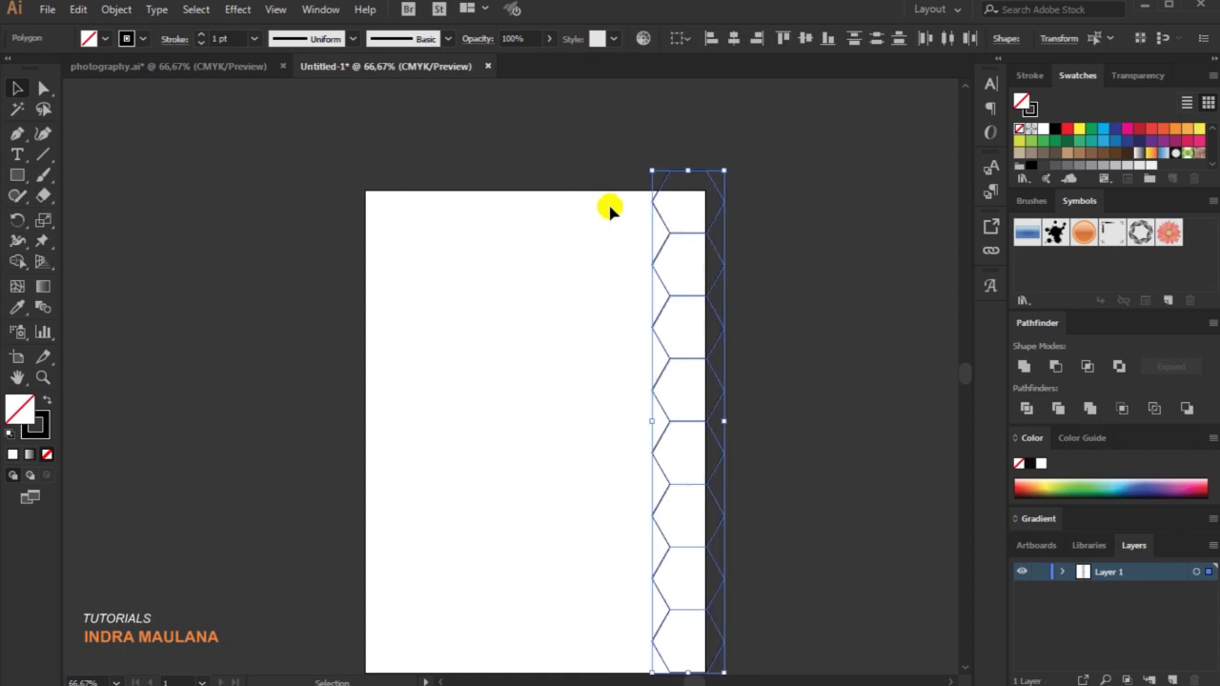
{"action": "left_click_drag", "start_coordinate": [582, 361], "coordinate": [601, 276]}
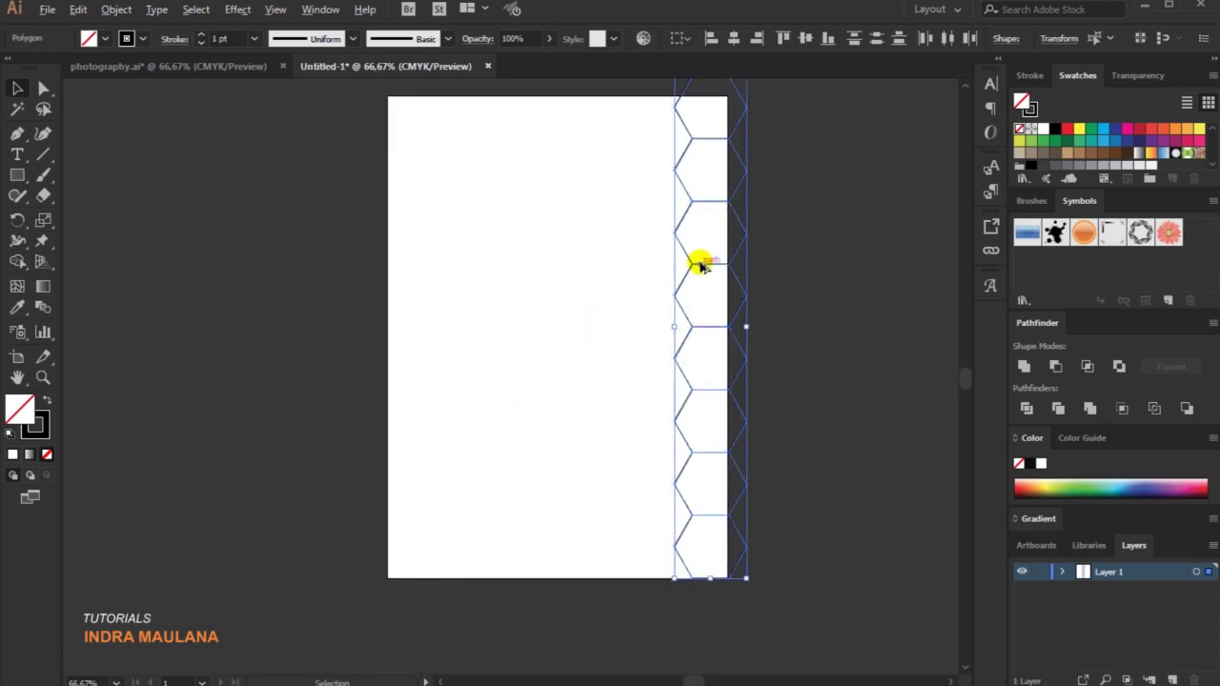
{"action": "left_click_drag", "start_coordinate": [701, 265], "coordinate": [634, 303]}
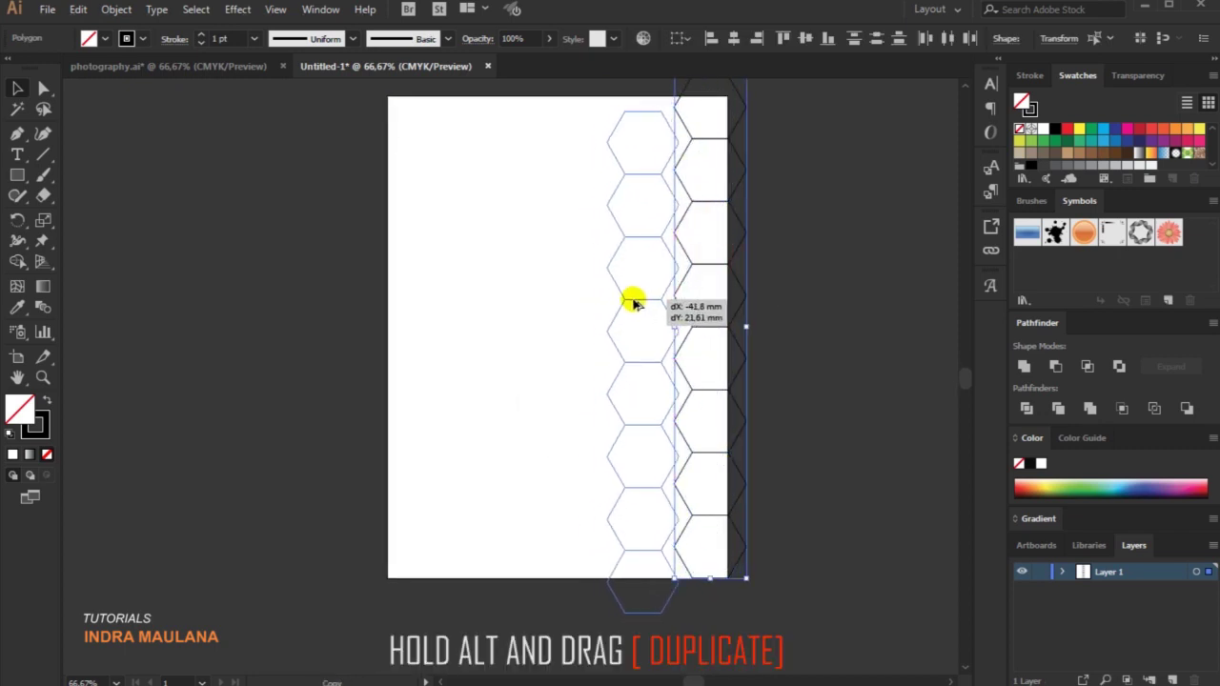
{"action": "left_click_drag", "start_coordinate": [634, 303], "coordinate": [645, 303]}
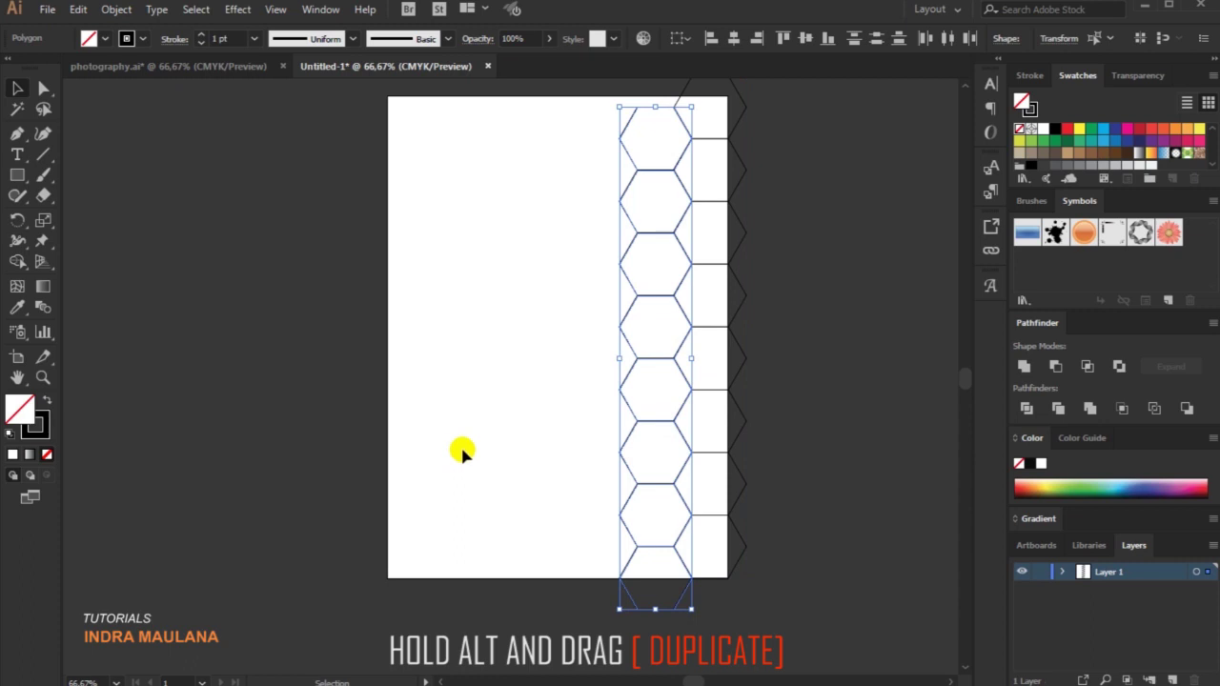
Repeat the offset column copy twice more with Ctrl+D to extend the honeycomb
{"action": "key", "text": "ctrl+d"}
{"action": "key", "text": "ctrl+d"}
{"action": "key", "text": "ctrl+d"}
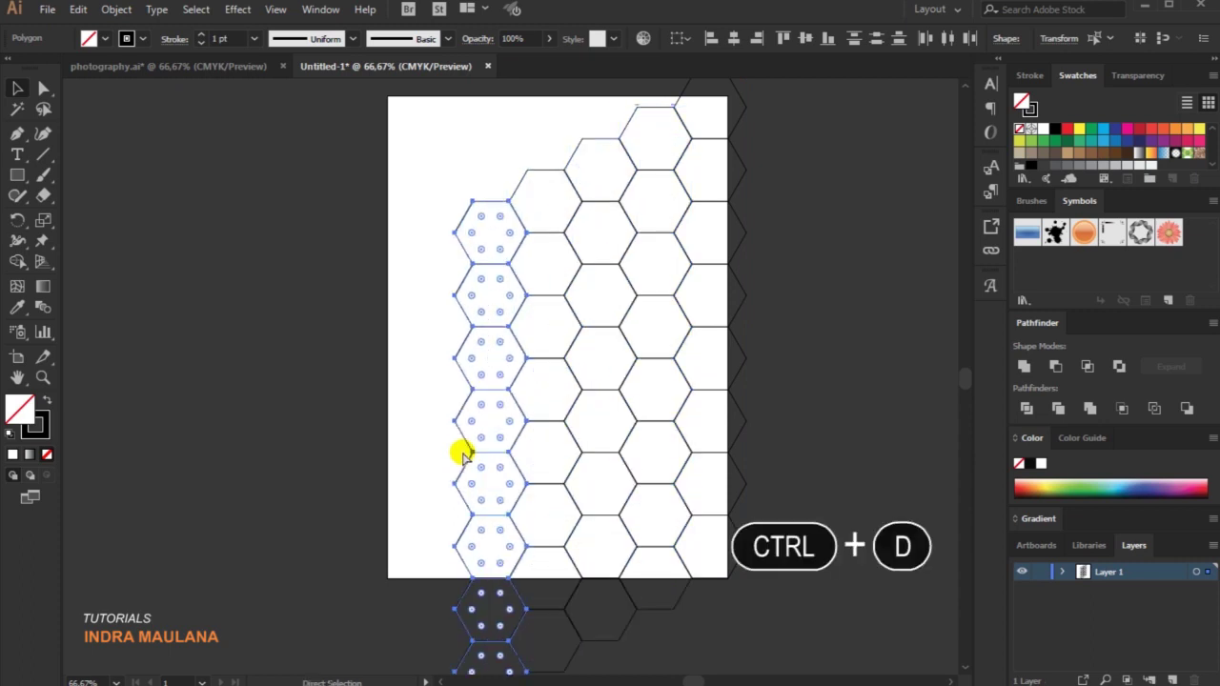
{"action": "key", "text": "ctrl+d"}
{"action": "left_click", "coordinate": [301, 234]}
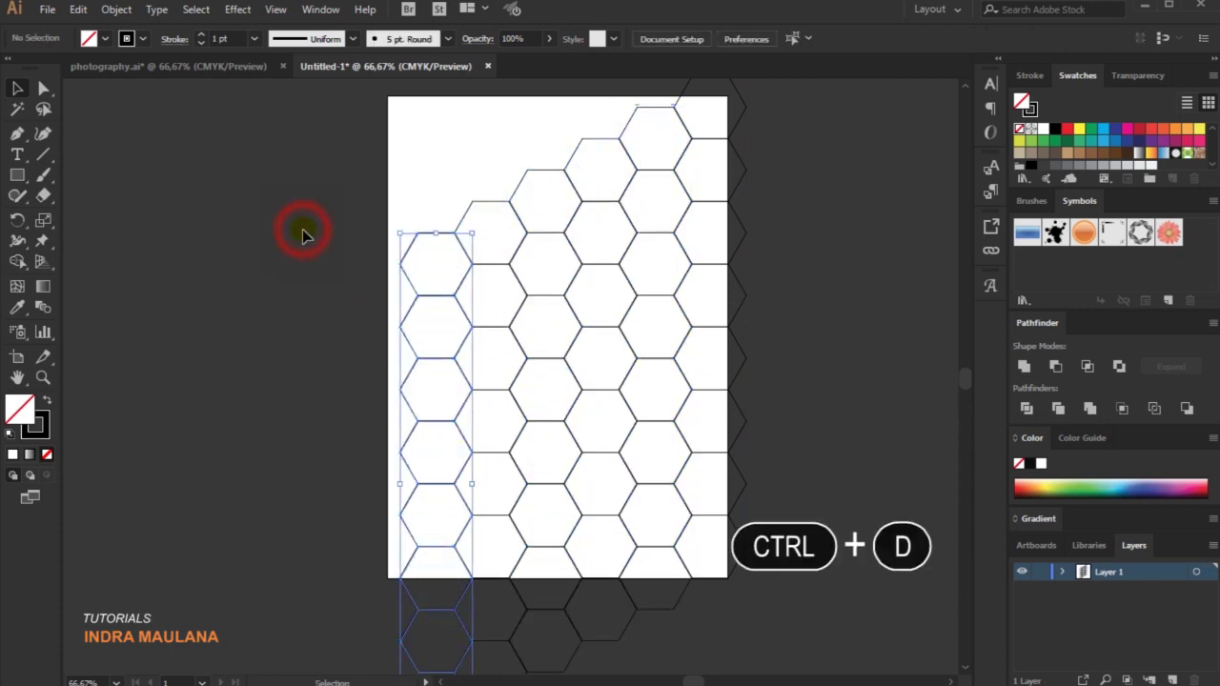
{"action": "scroll", "coordinate": [301, 233], "scroll_direction": "down", "scroll_amount": 1}
{"action": "scroll", "coordinate": [301, 233], "scroll_direction": "up", "scroll_amount": 1}
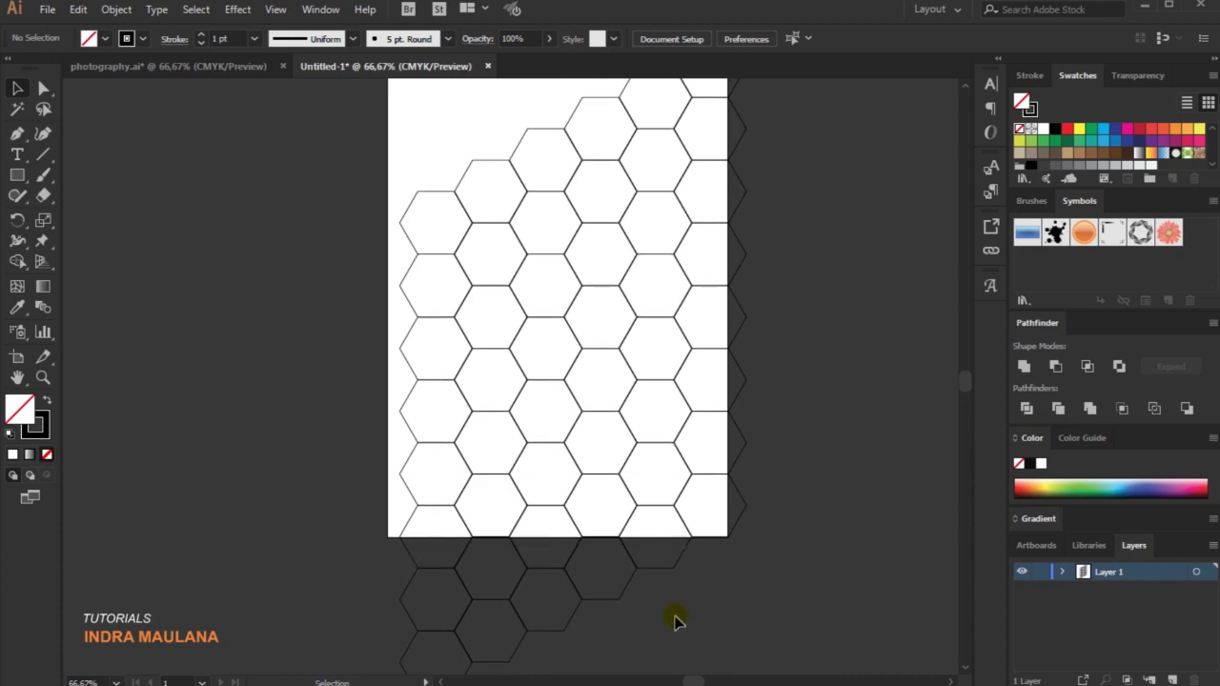
Delete the hexagons hanging below the bottom of the artboard
{"action": "left_click", "coordinate": [602, 581]}
{"action": "scroll", "coordinate": [602, 582], "scroll_direction": "down", "scroll_amount": 3}
{"action": "mouse_move", "coordinate": [602, 619]}
{"action": "left_mouse_down"}
{"action": "mouse_move", "coordinate": [386, 527]}
{"action": "mouse_move", "coordinate": [363, 496]}
{"action": "left_mouse_up"}
{"action": "key", "text": "Delete"}
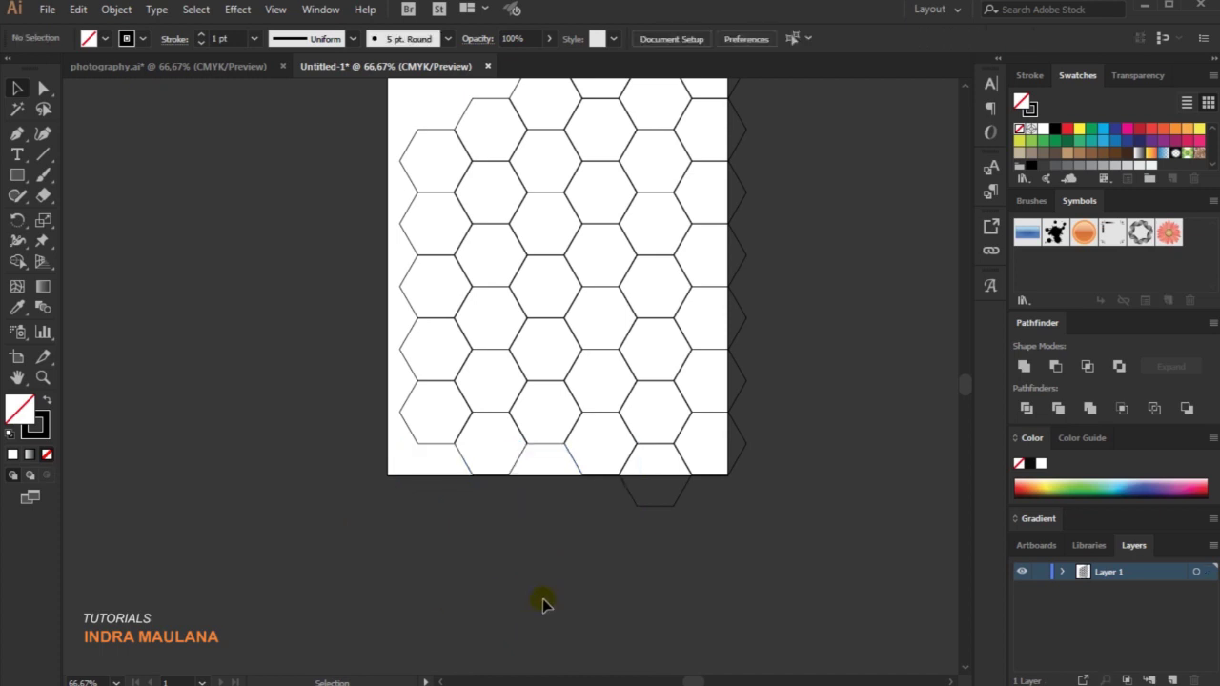
{"action": "scroll", "coordinate": [544, 600], "scroll_direction": "up", "scroll_amount": 4}
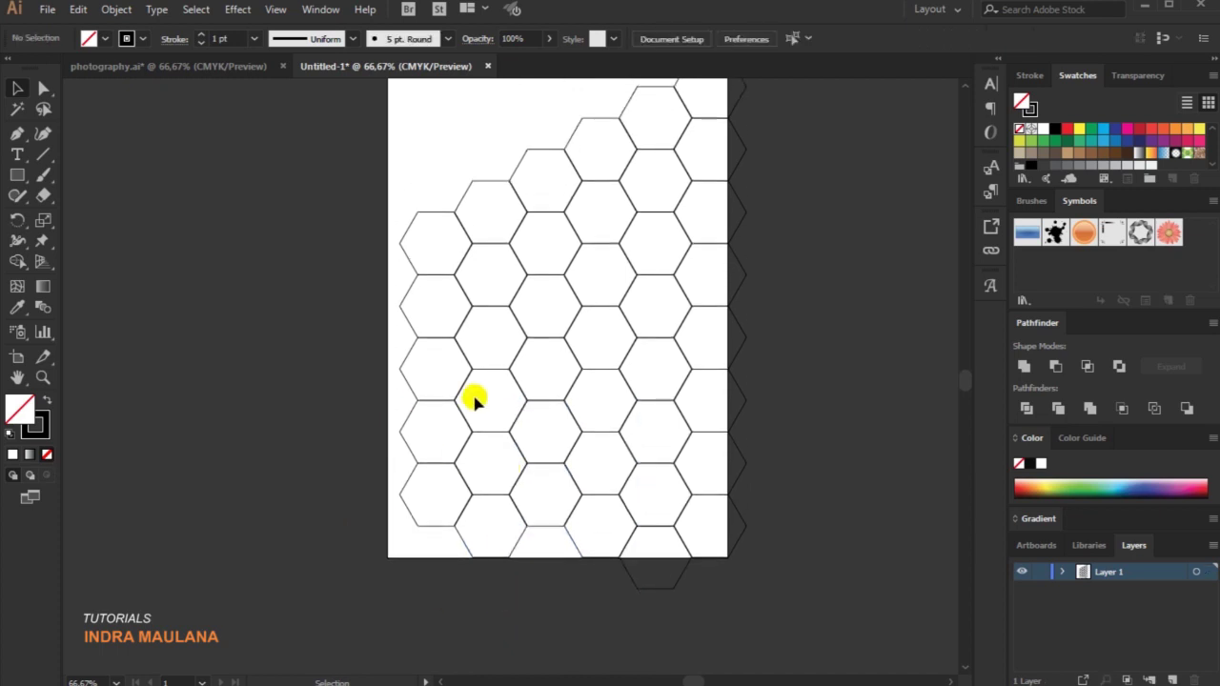
{"action": "scroll", "coordinate": [454, 464], "scroll_direction": "up", "scroll_amount": 1}
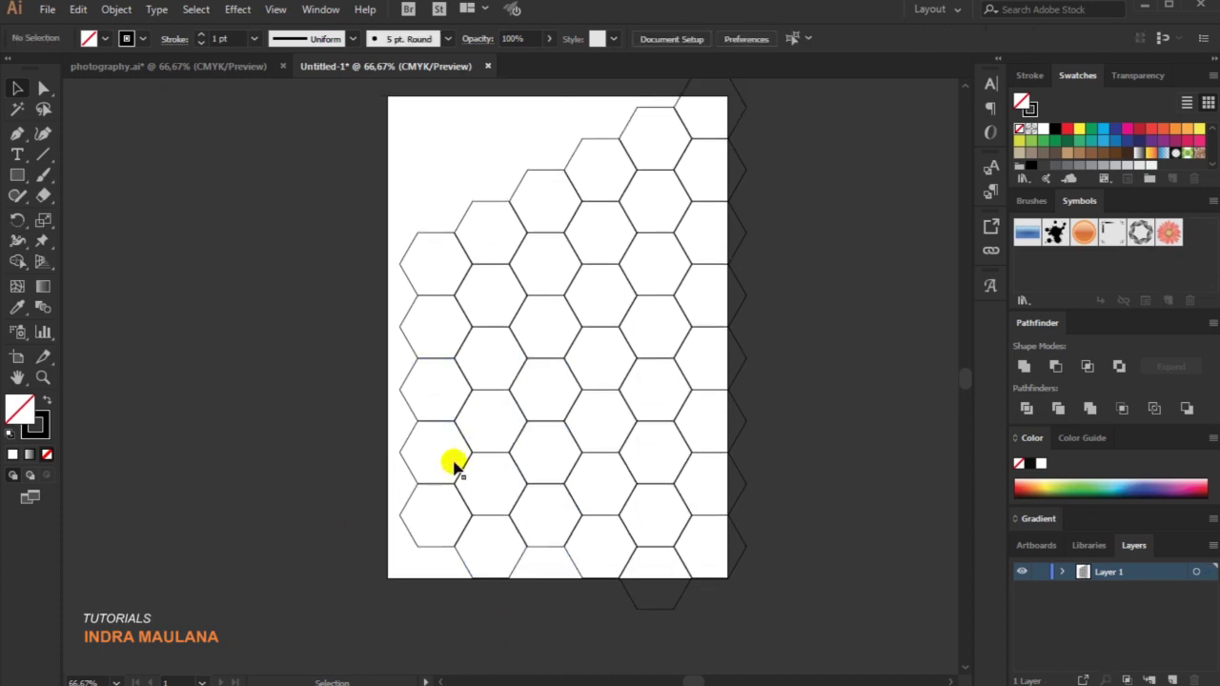
{"action": "scroll", "coordinate": [453, 465], "scroll_direction": "down", "scroll_amount": 1}
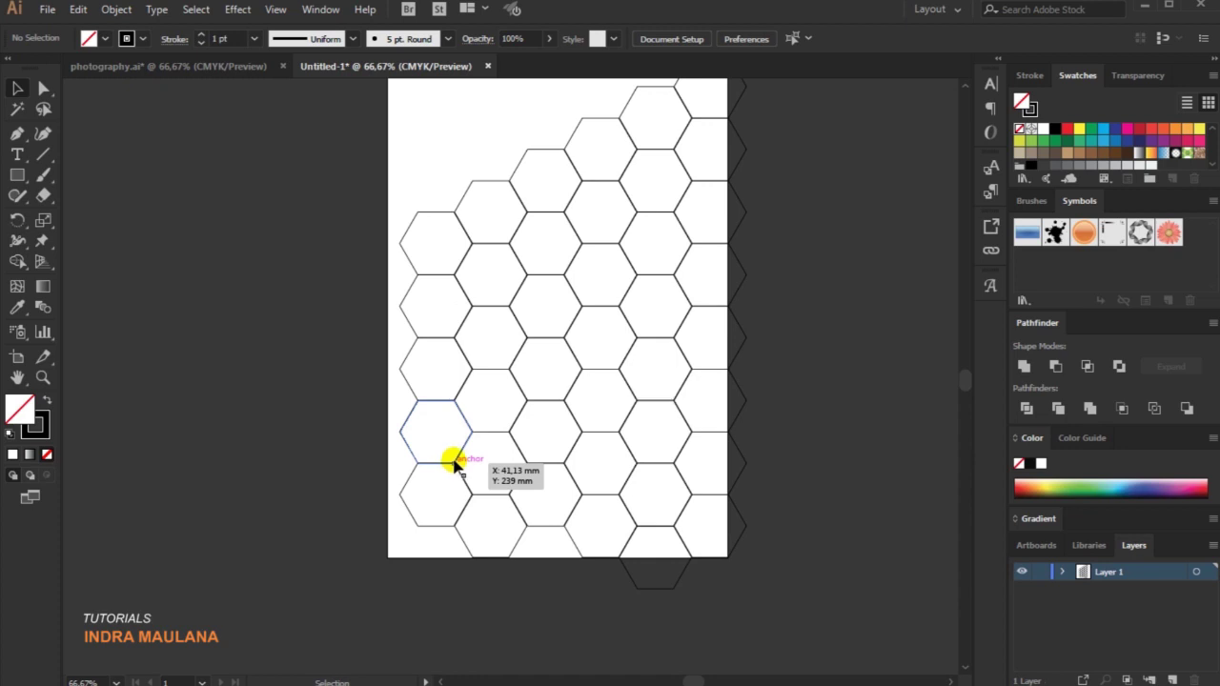
Delete four leftover bottom-row hexagons to open a stepped gap
{"action": "left_click", "coordinate": [616, 560]}
{"action": "key", "text": "Delete"}
{"action": "left_click", "coordinate": [505, 551]}
{"action": "key", "text": "Delete"}
{"action": "key", "text": "Delete"}
{"action": "scroll", "coordinate": [551, 589], "scroll_direction": "up", "scroll_amount": 1}
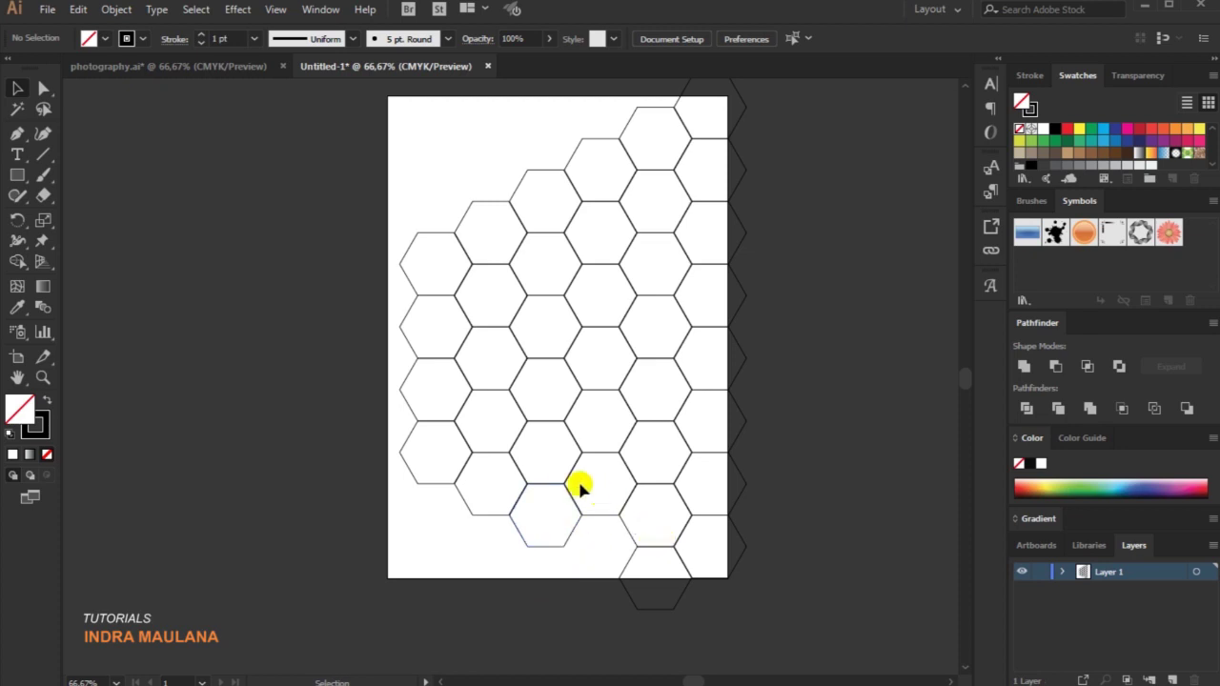
{"action": "left_click", "coordinate": [533, 489]}
{"action": "key", "text": "Delete"}
{"action": "left_click", "coordinate": [519, 469]}
{"action": "key", "text": "Delete"}
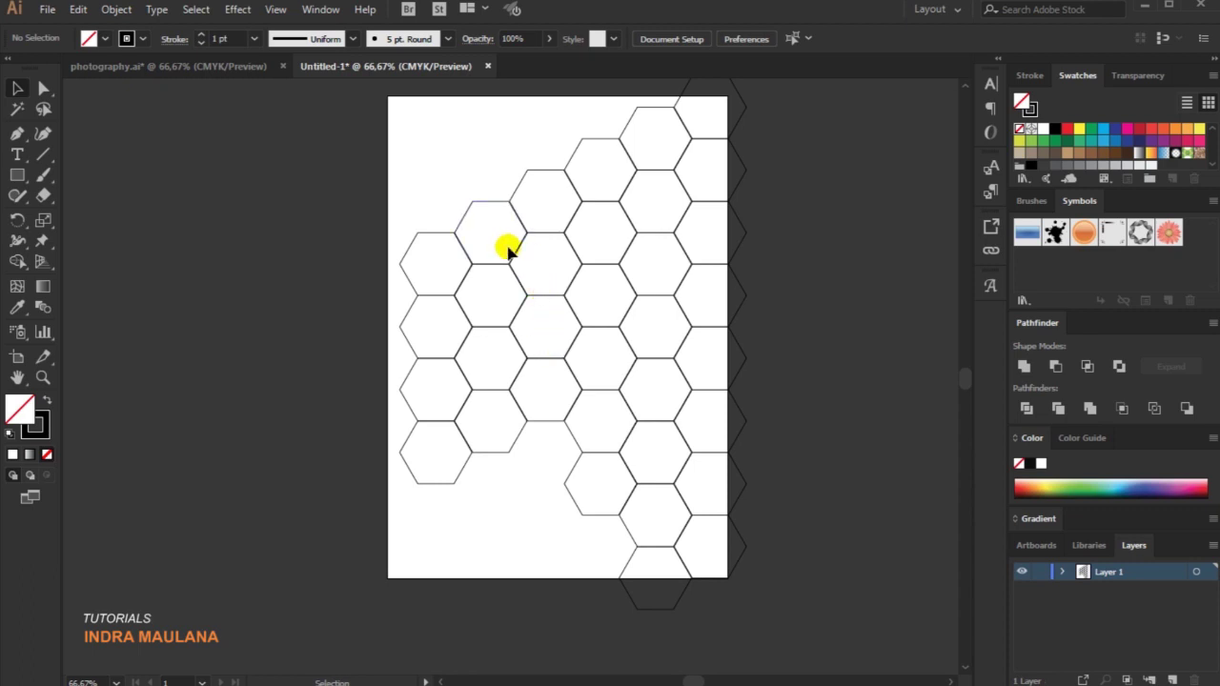
Remove the remaining lower-left hexagons from the honeycomb
{"action": "left_click_drag", "start_coordinate": [519, 498], "coordinate": [391, 431]}
{"action": "key", "text": "Delete"}
{"action": "left_click", "coordinate": [485, 386]}
{"action": "key", "text": "Delete"}
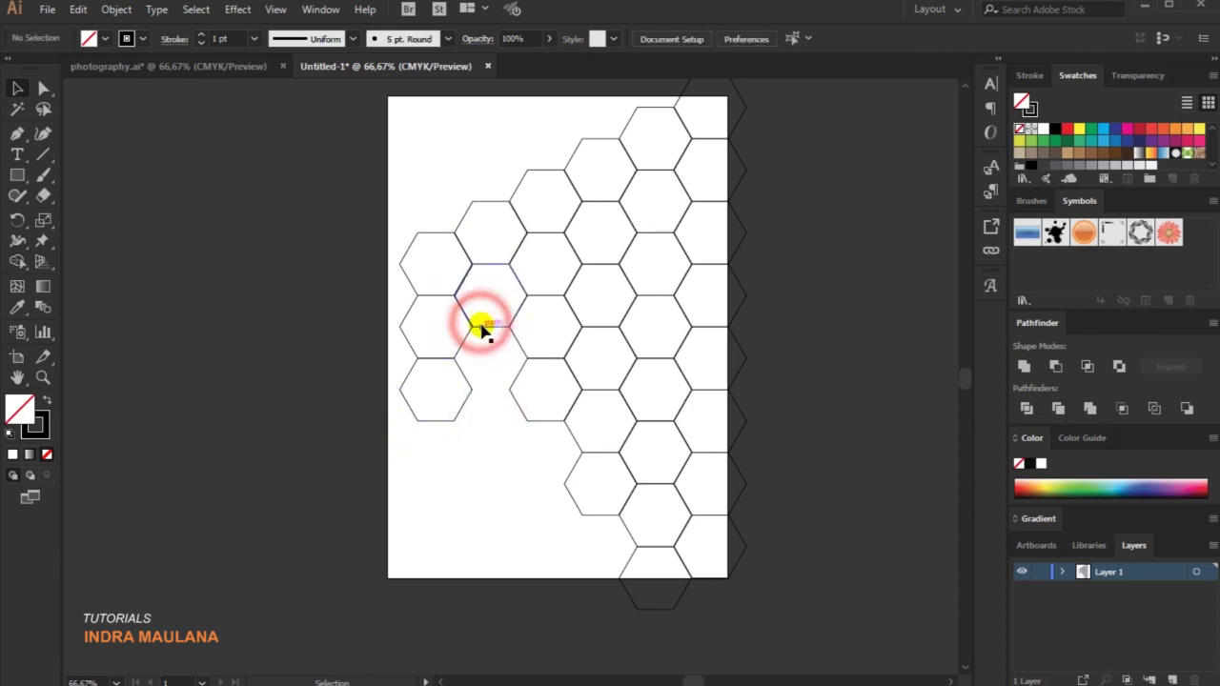
{"action": "left_click", "coordinate": [479, 324]}
{"action": "key", "text": "Delete"}
{"action": "key", "text": "Delete"}
{"action": "left_click", "coordinate": [462, 365]}
{"action": "key", "text": "Delete"}
{"action": "left_click", "coordinate": [429, 290]}
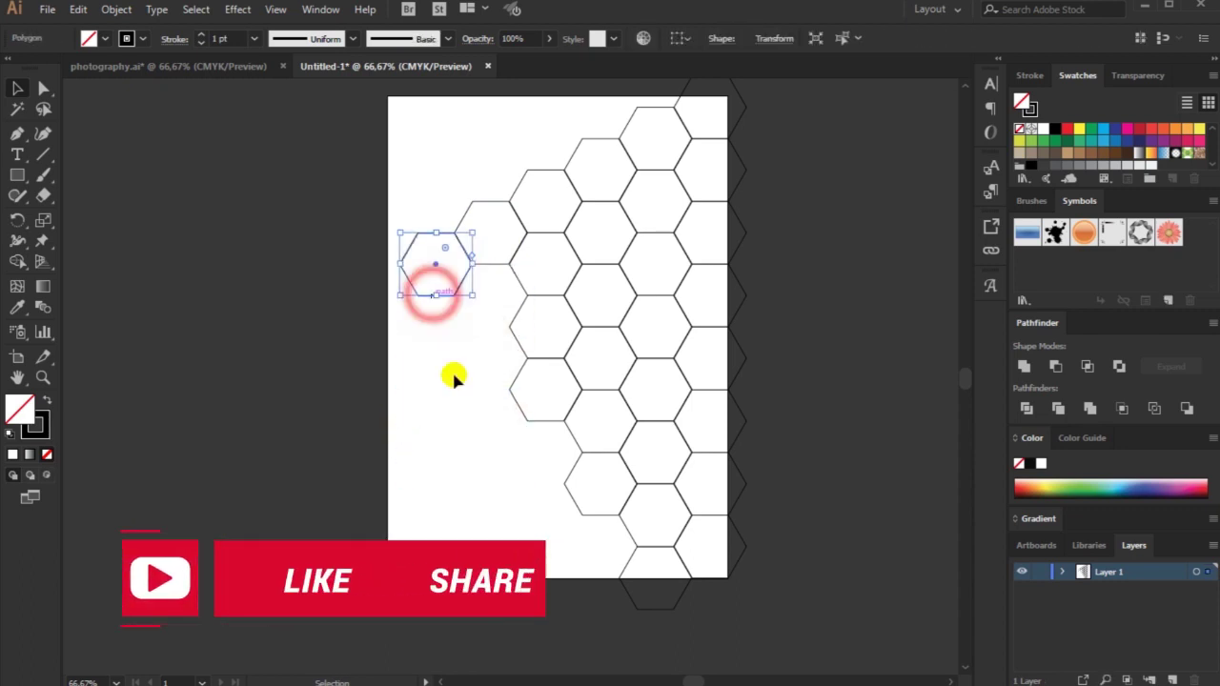
{"action": "key", "text": "Delete"}
{"action": "scroll", "coordinate": [458, 408], "scroll_direction": "up", "scroll_amount": 1}
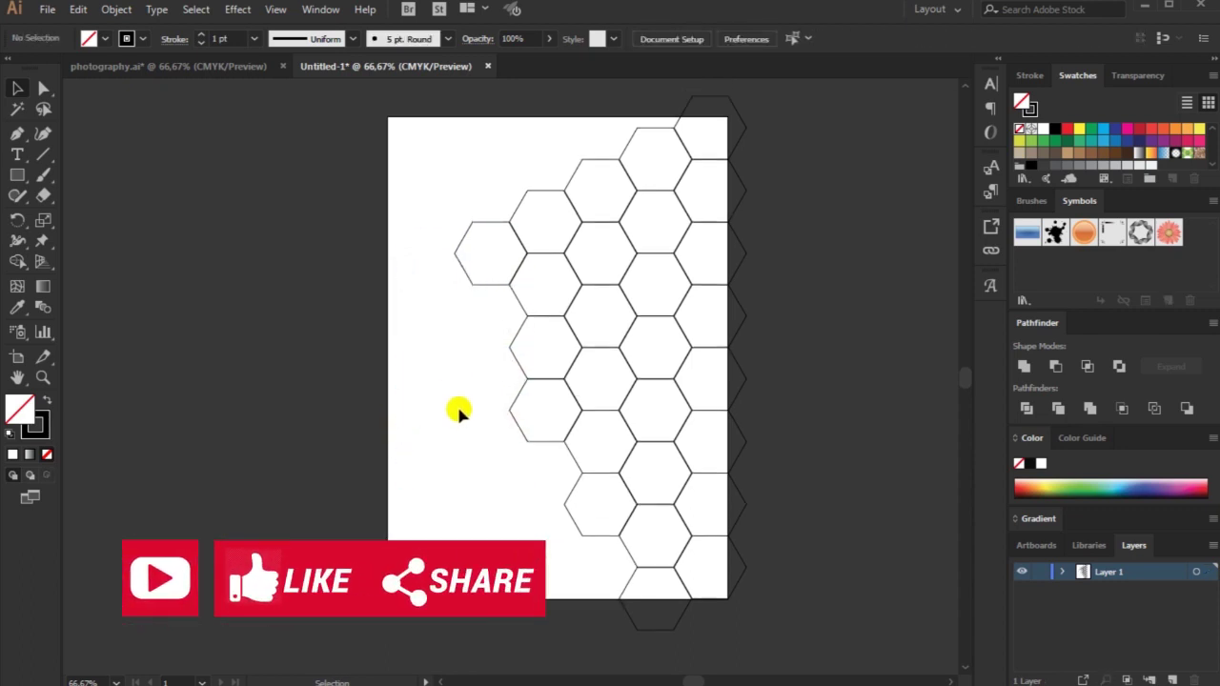
Copy four hexagons straight upward to fill gaps along the honeycomb's top edge
{"action": "left_click", "coordinate": [486, 288]}
{"action": "left_click_drag", "start_coordinate": [492, 287], "coordinate": [488, 226]}
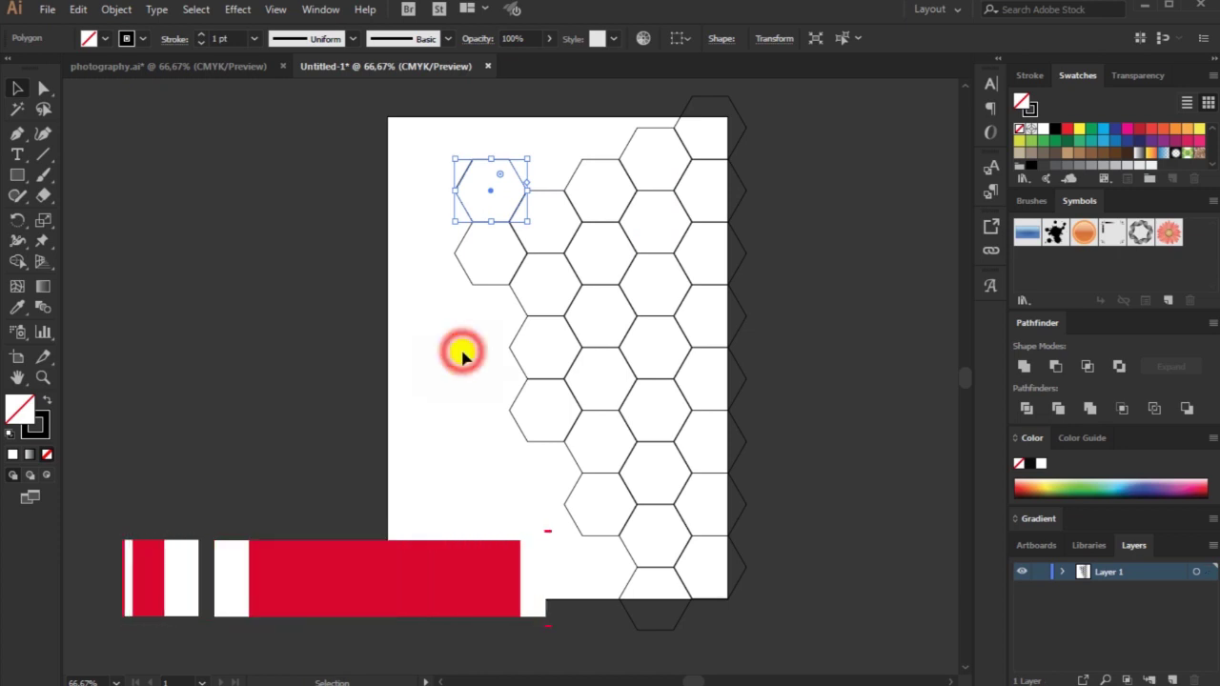
{"action": "left_click", "coordinate": [462, 354]}
{"action": "left_click_drag", "start_coordinate": [541, 257], "coordinate": [538, 194]}
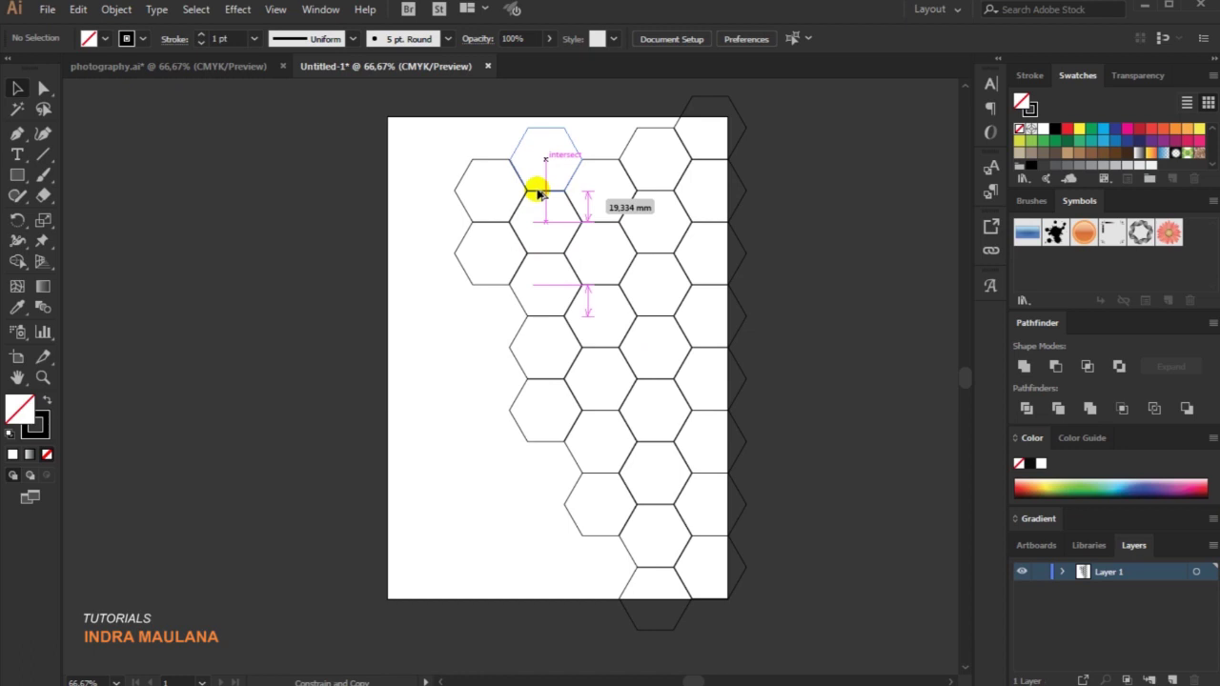
{"action": "left_click", "coordinate": [465, 323]}
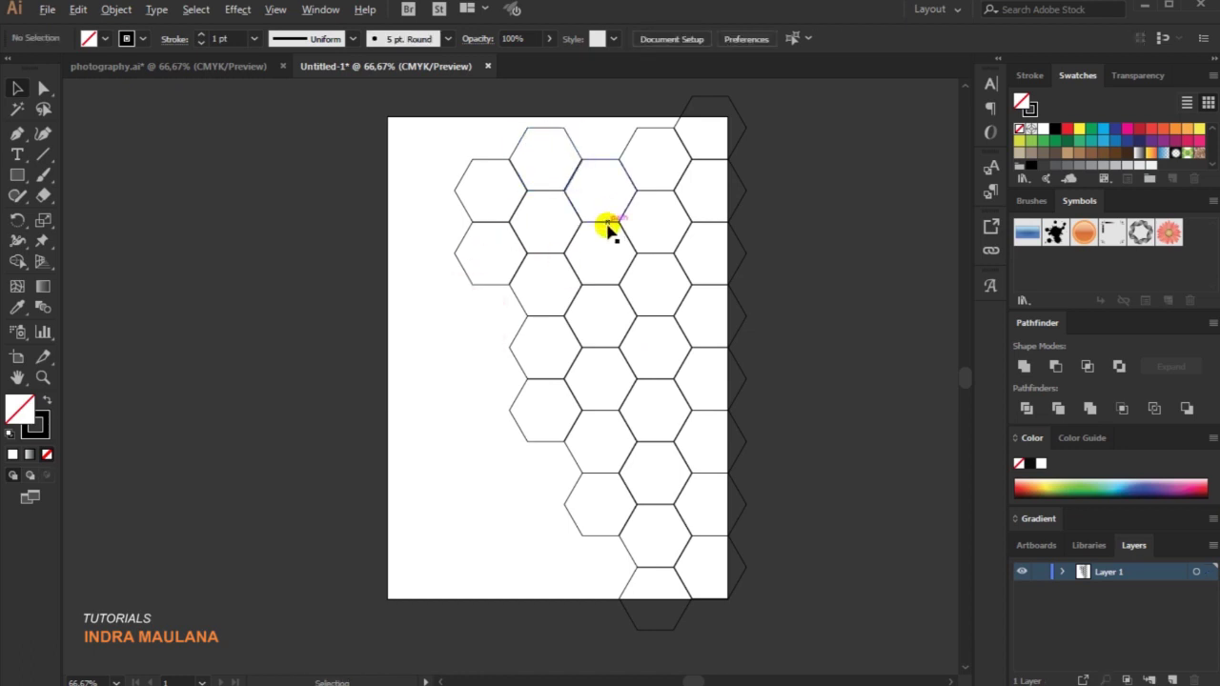
{"action": "scroll", "coordinate": [610, 231], "scroll_direction": "up", "scroll_amount": 1}
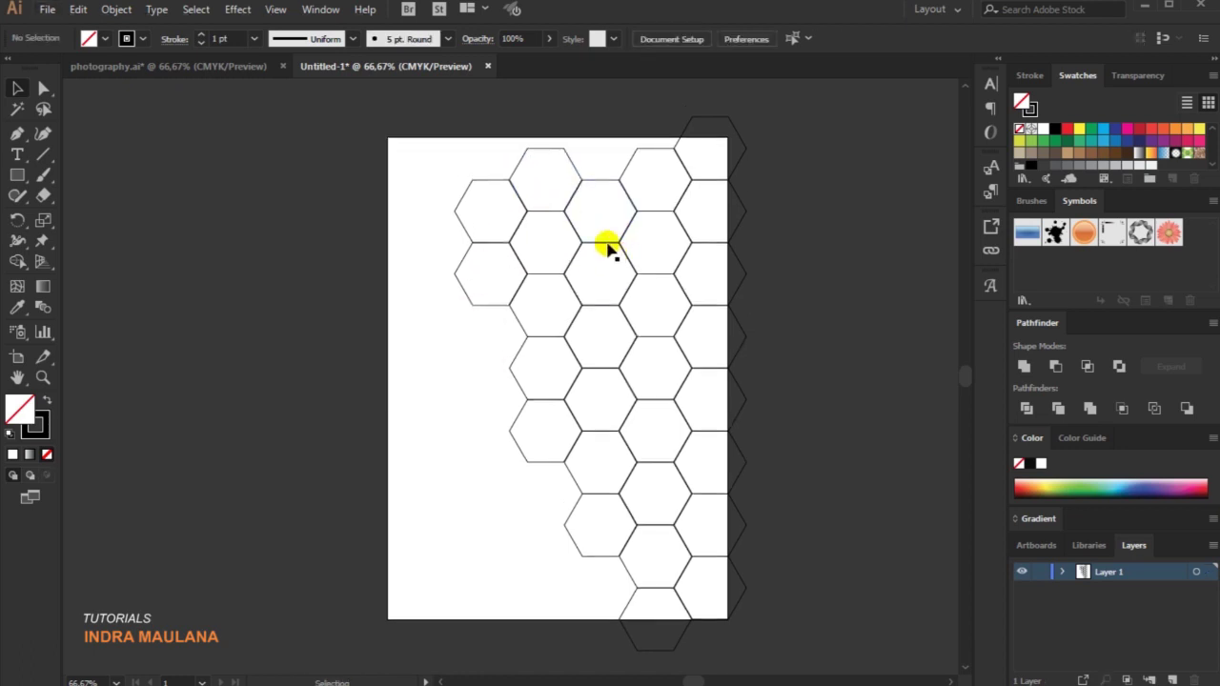
{"action": "left_click_drag", "start_coordinate": [604, 242], "coordinate": [602, 181]}
{"action": "left_click", "coordinate": [767, 183]}
{"action": "left_click_drag", "start_coordinate": [654, 217], "coordinate": [645, 150]}
{"action": "left_click", "coordinate": [808, 177]}
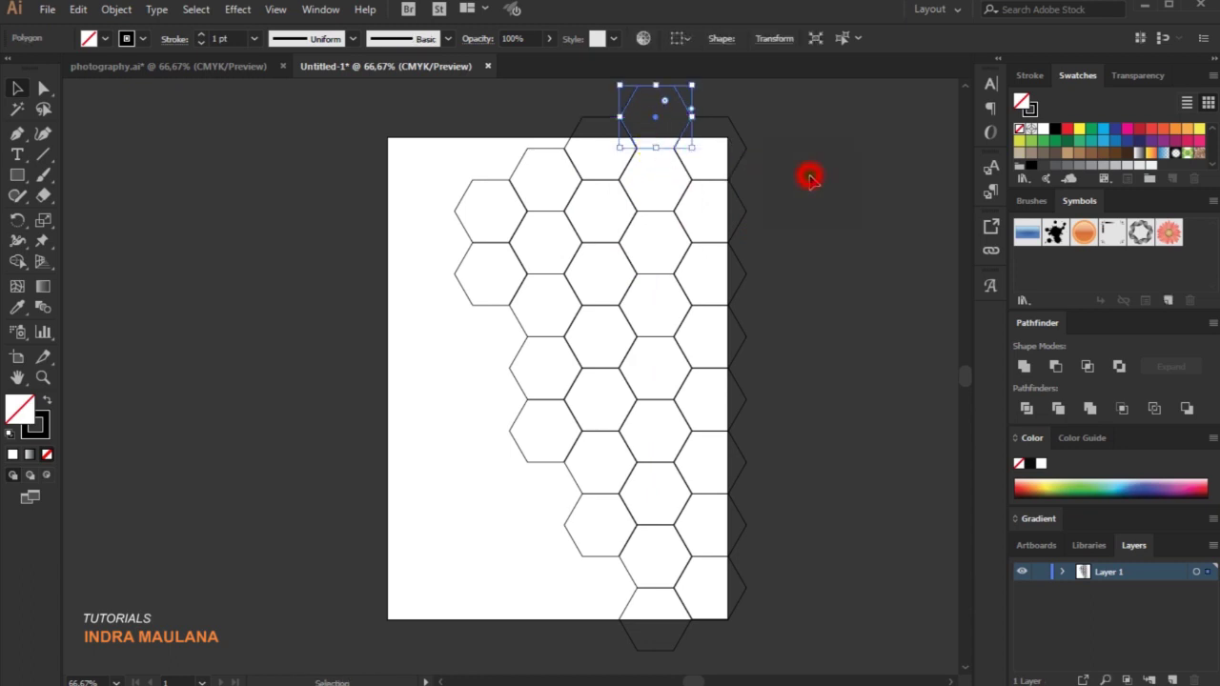
Zoom out to the whole layout and select all the hexagons
{"action": "key", "text": "ctrl+minus"}
{"action": "left_click_drag", "start_coordinate": [809, 292], "coordinate": [785, 277]}
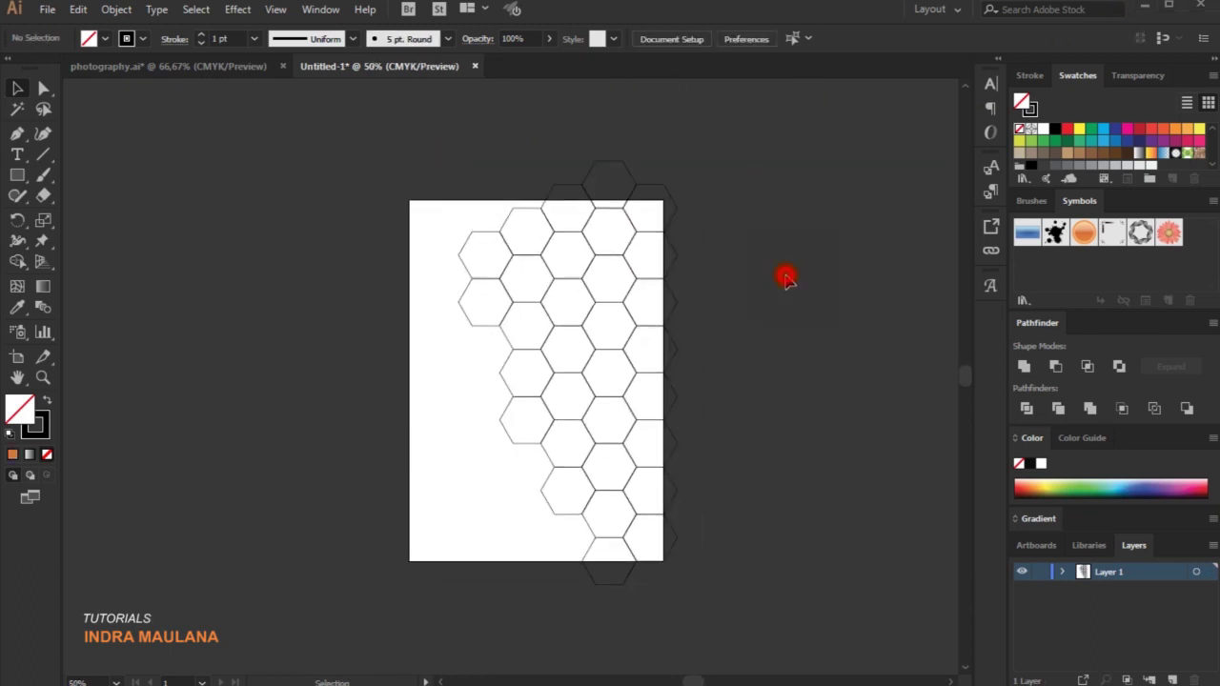
{"action": "left_click_drag", "start_coordinate": [275, 122], "coordinate": [749, 618]}
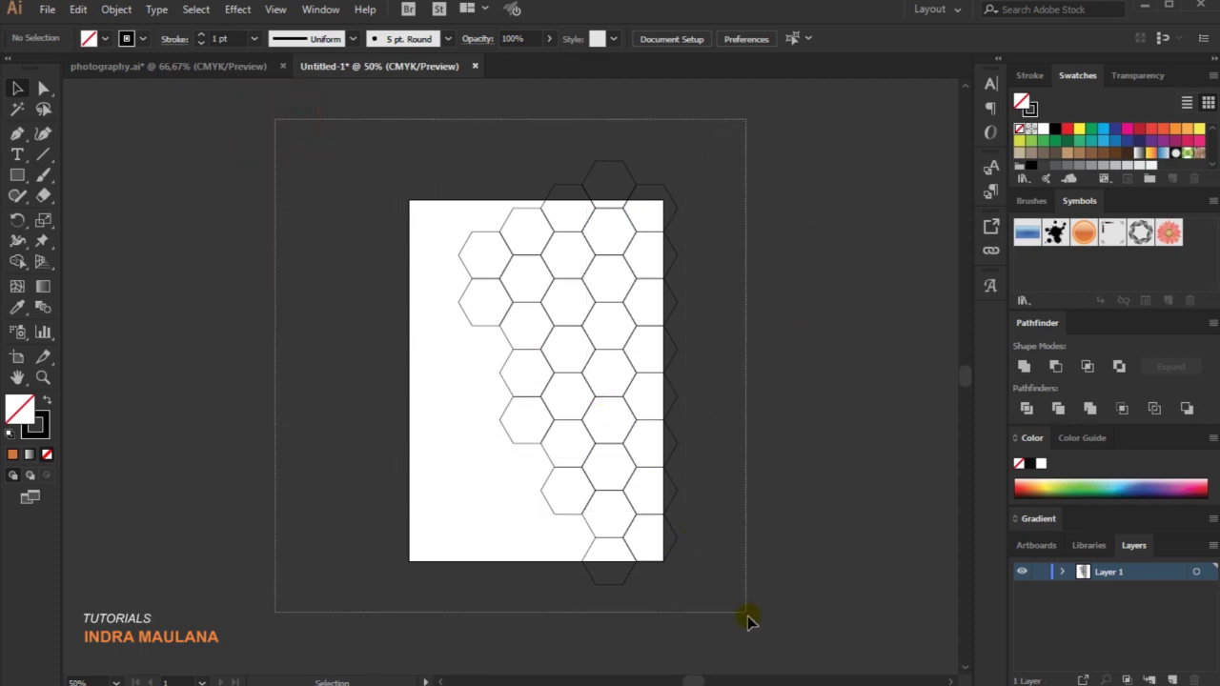
Group the hexagons and duplicate the group to the right of the artboard
{"action": "right_click", "coordinate": [633, 284]}
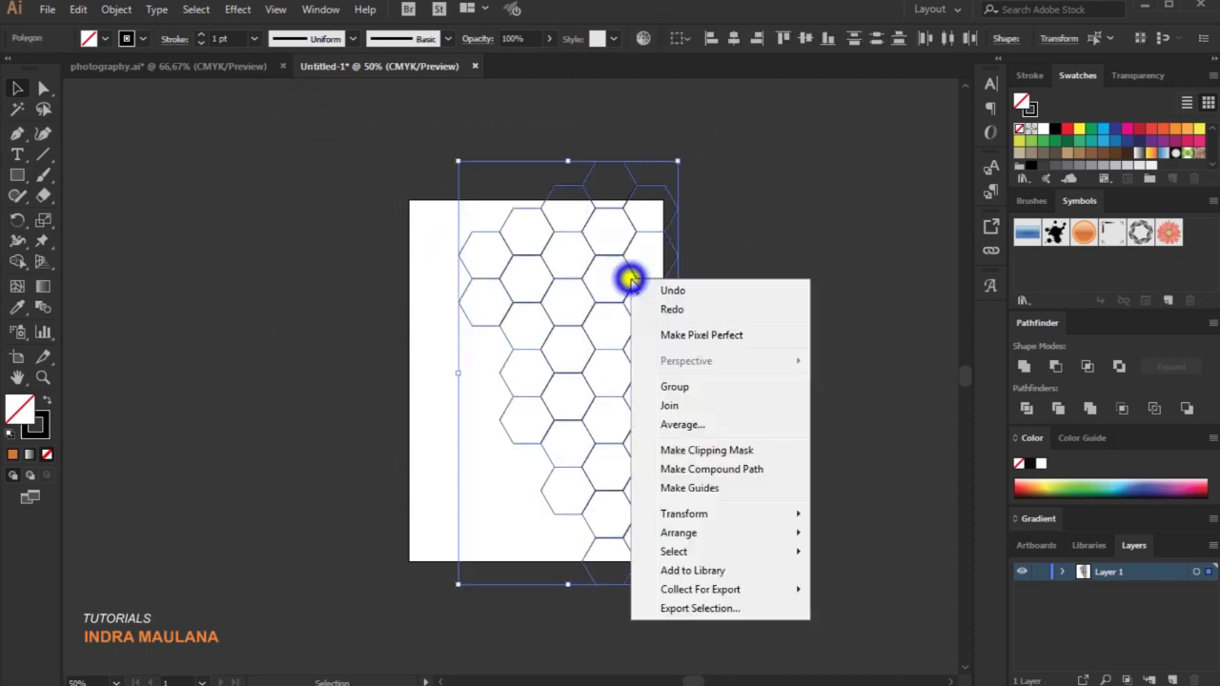
{"action": "left_click", "coordinate": [686, 387]}
{"action": "left_click_drag", "start_coordinate": [605, 257], "coordinate": [856, 267]}
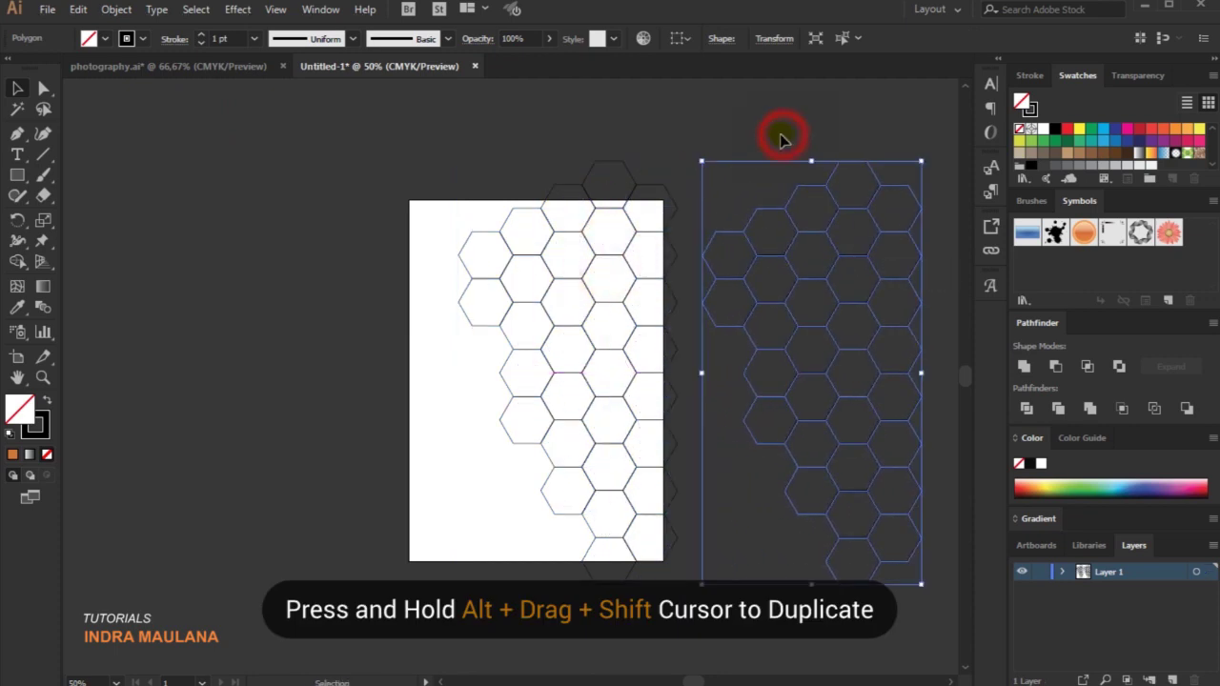
{"action": "left_click", "coordinate": [779, 138]}
Give the duplicate honeycomb group a light grey stroke
{"action": "left_click_drag", "start_coordinate": [721, 131], "coordinate": [1075, 598]}
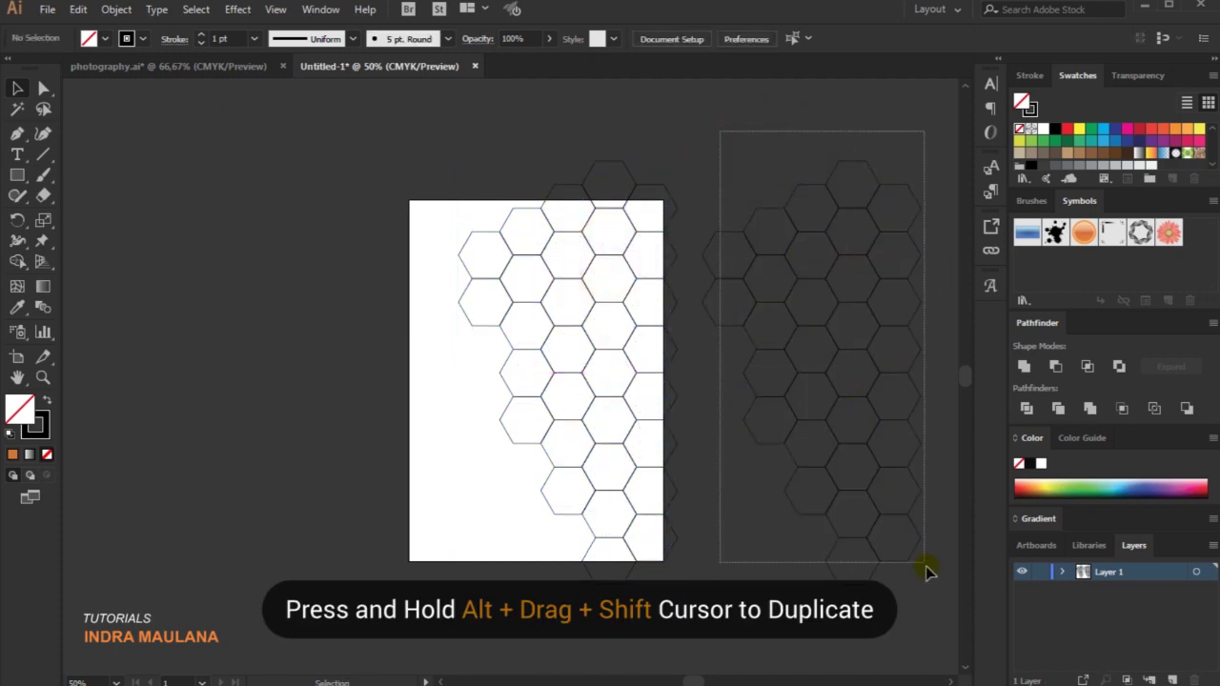
{"action": "left_click", "coordinate": [144, 39]}
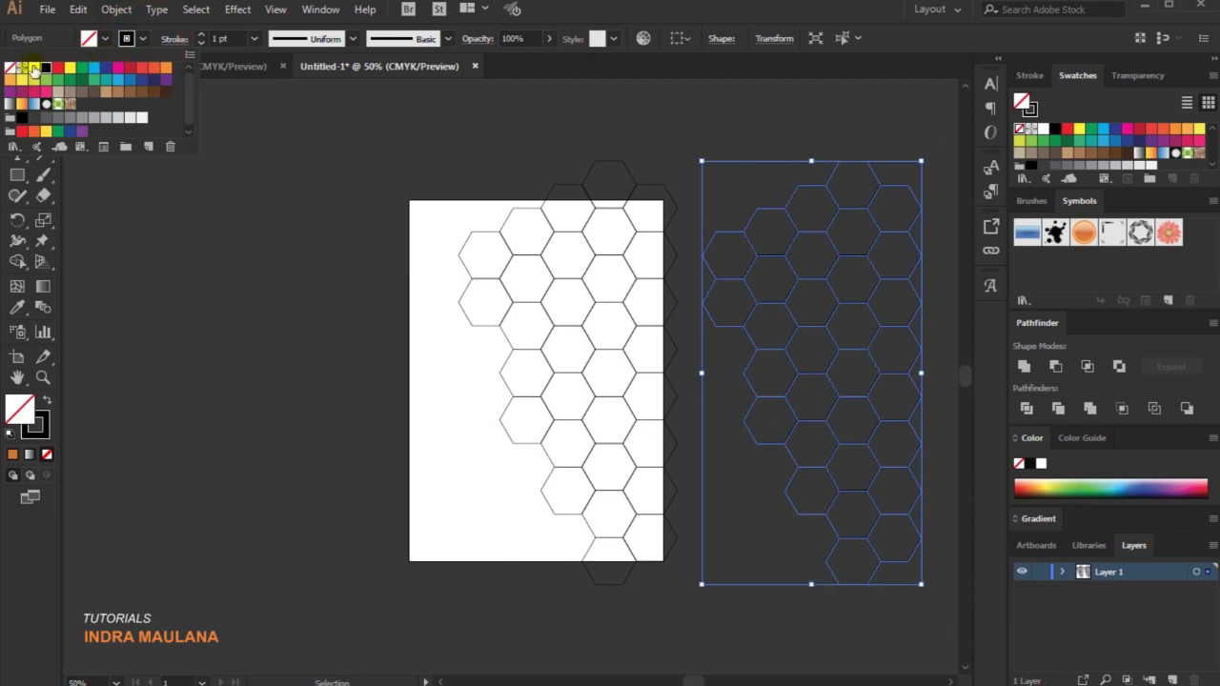
{"action": "left_click", "coordinate": [33, 69]}
{"action": "left_click", "coordinate": [169, 322]}
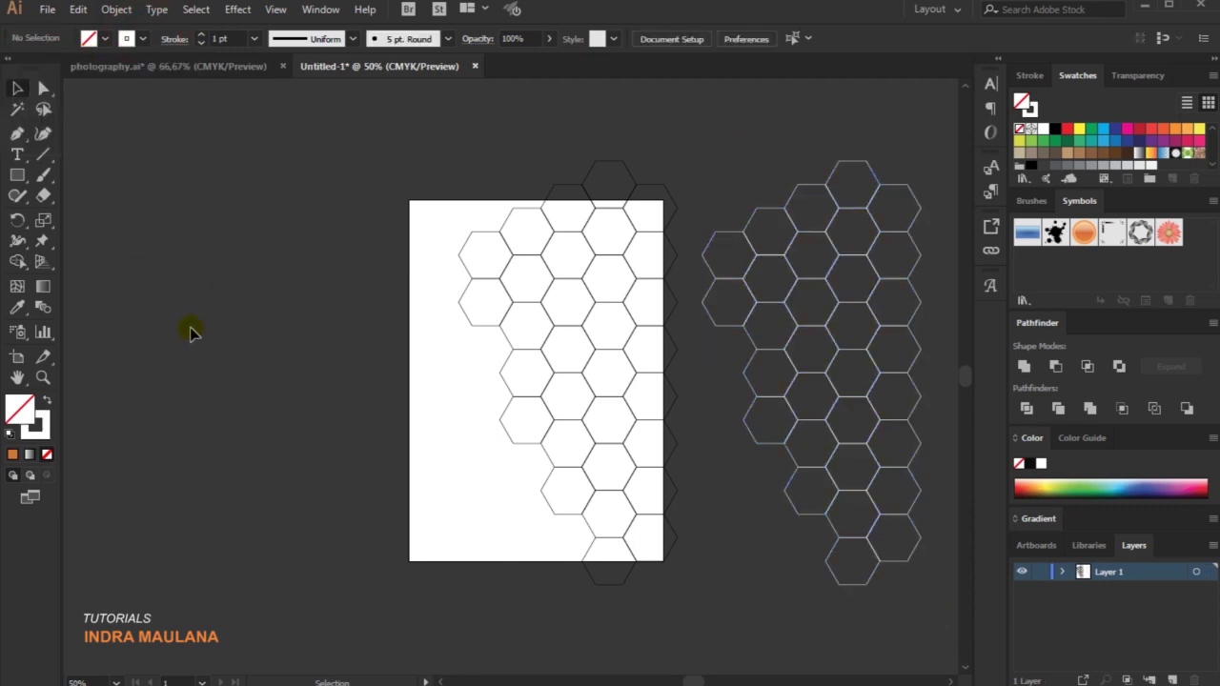
Unite the on-page honeycomb, make it a compound path, and swap to a solid black fill
{"action": "left_click_drag", "start_coordinate": [425, 176], "coordinate": [679, 624]}
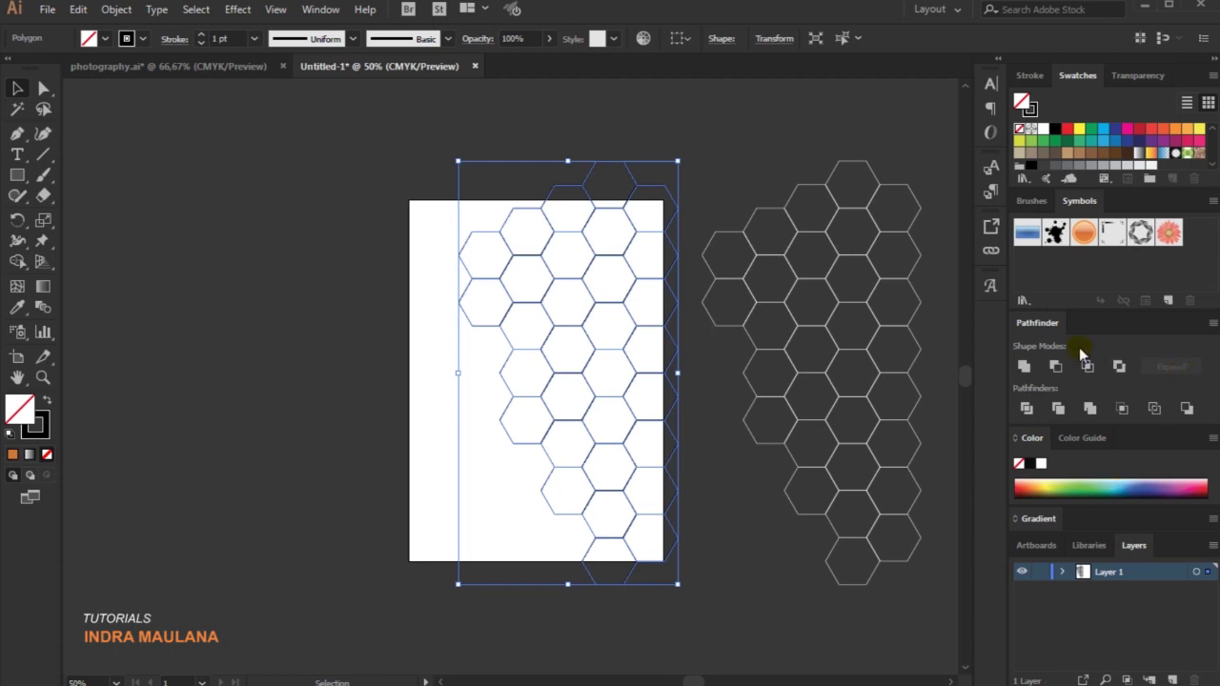
{"action": "left_click", "coordinate": [1036, 370]}
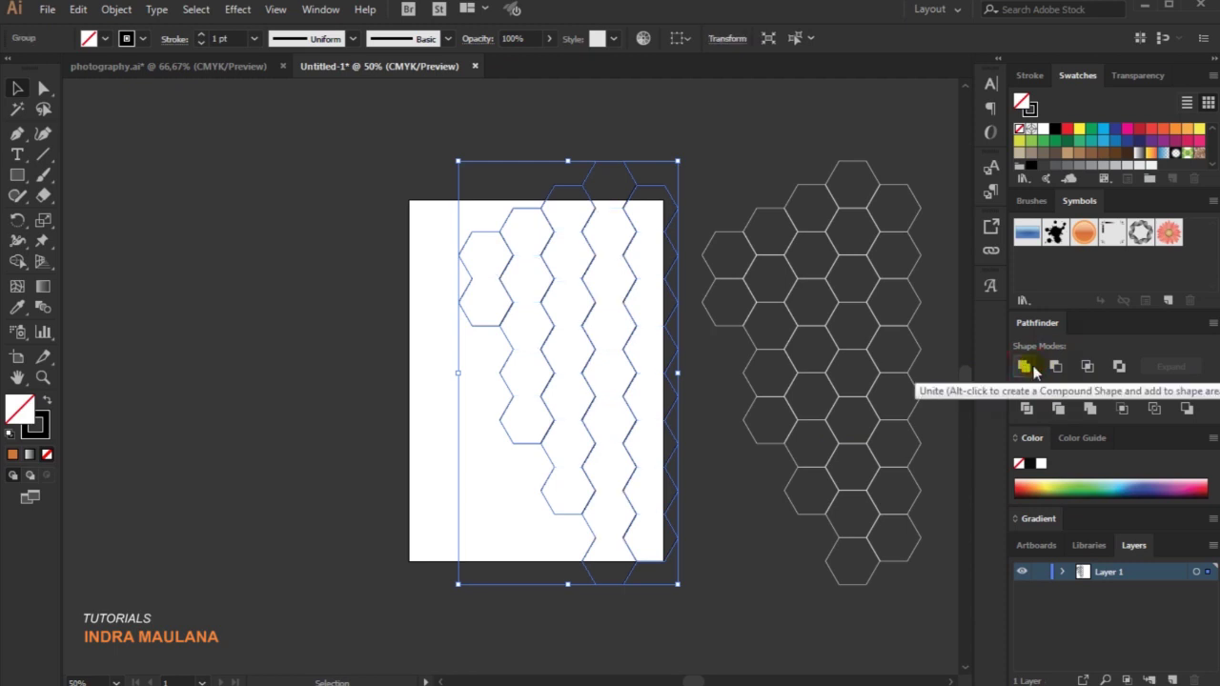
{"action": "left_click", "coordinate": [116, 10]}
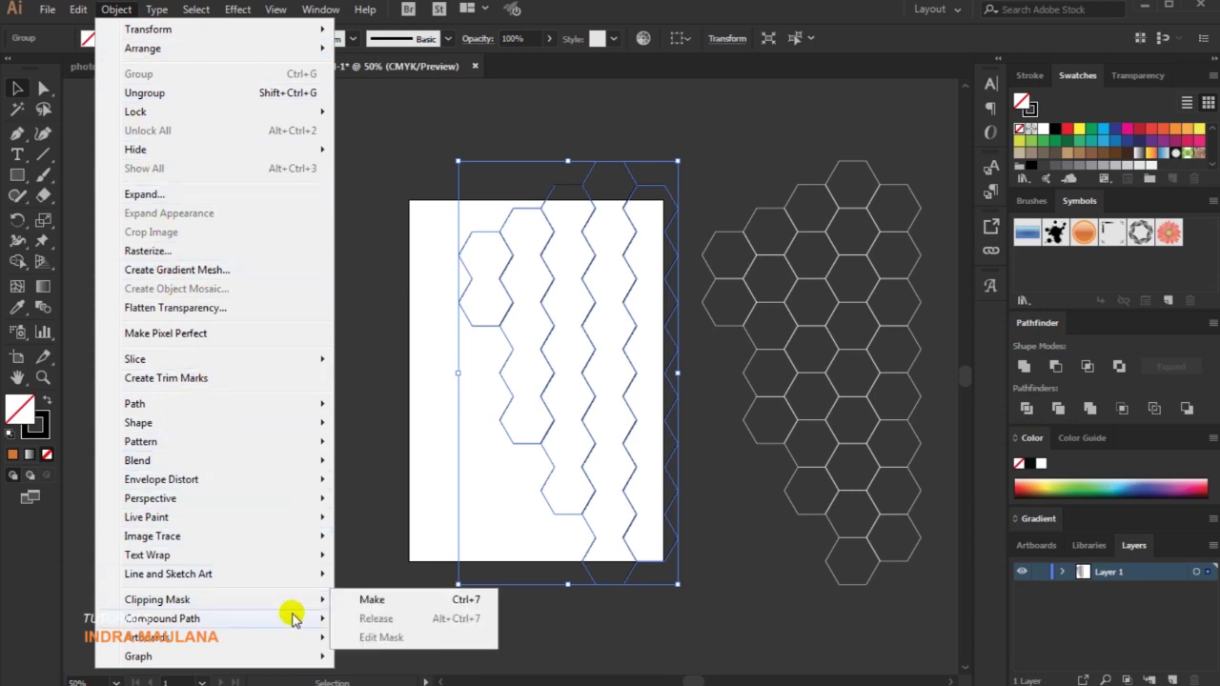
{"action": "mouse_move", "coordinate": [162, 619]}
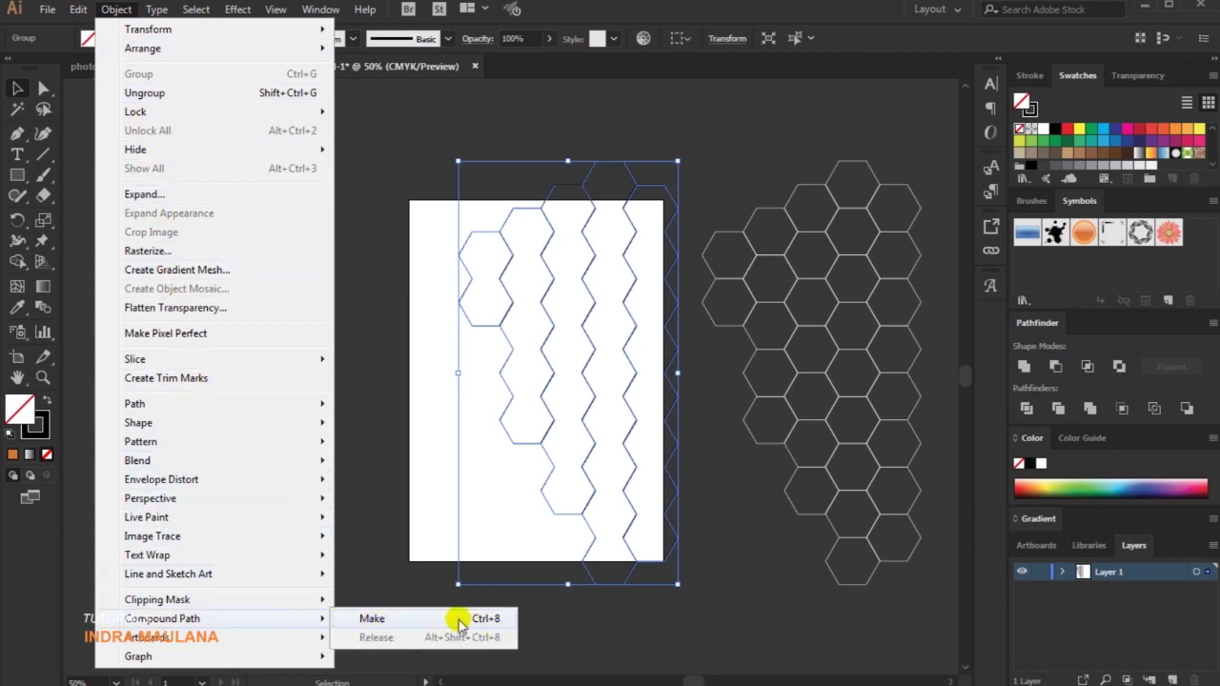
{"action": "left_click", "coordinate": [459, 621]}
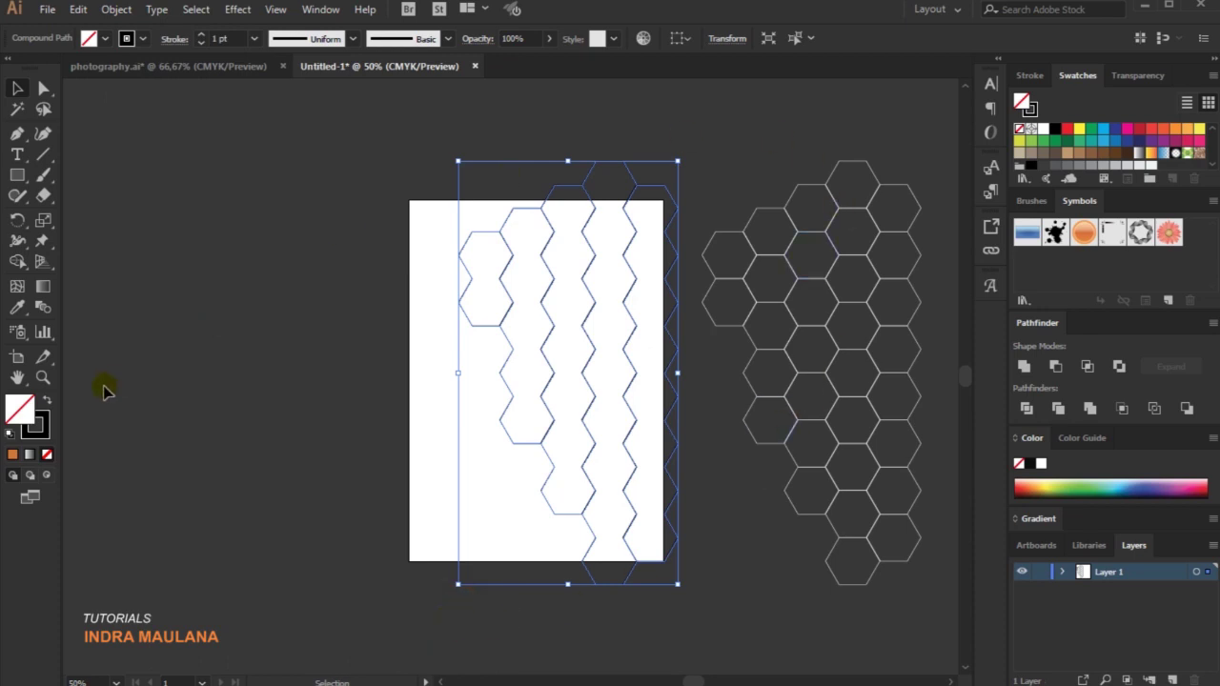
{"action": "left_click", "coordinate": [45, 404]}
{"action": "left_click", "coordinate": [286, 386]}
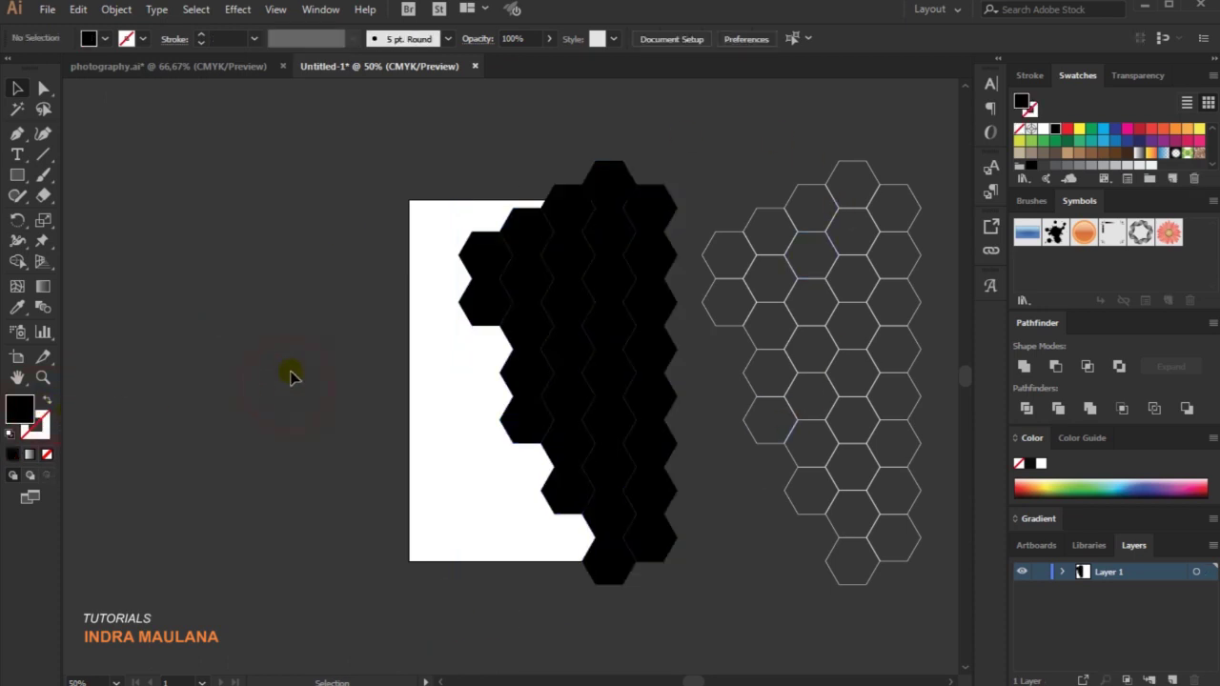
{"action": "left_click", "coordinate": [48, 11]}
Place the freckled-woman beauty portrait across the artboard, starting from its top-left corner
{"action": "left_click", "coordinate": [85, 290]}
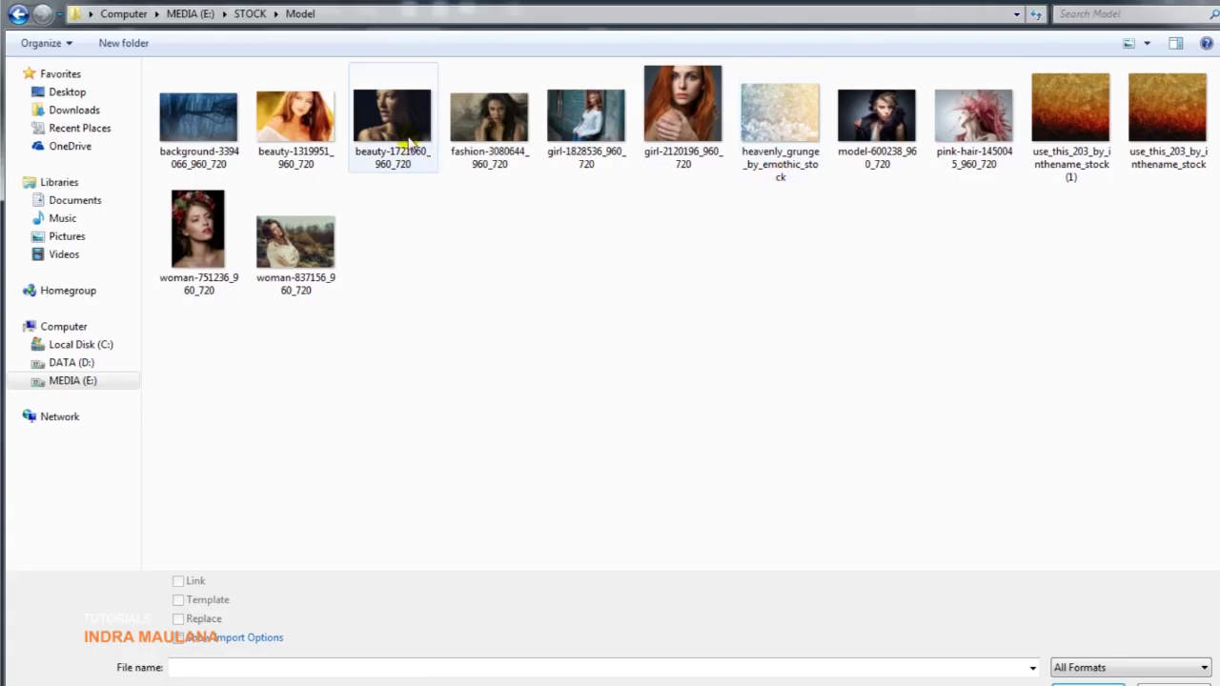
{"action": "left_click", "coordinate": [405, 141]}
{"action": "double_click", "coordinate": [405, 141]}
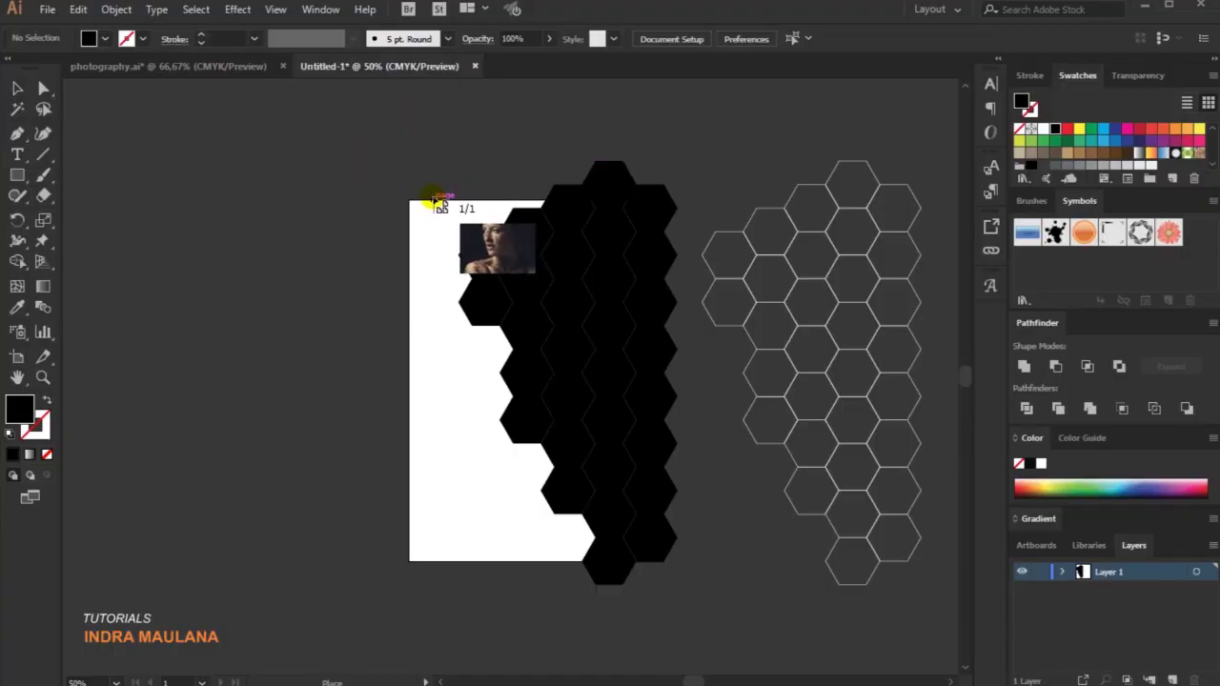
{"action": "mouse_move", "coordinate": [434, 200]}
{"action": "left_mouse_down"}
{"action": "mouse_move", "coordinate": [847, 604]}
{"action": "mouse_move", "coordinate": [865, 605]}
{"action": "left_mouse_up"}
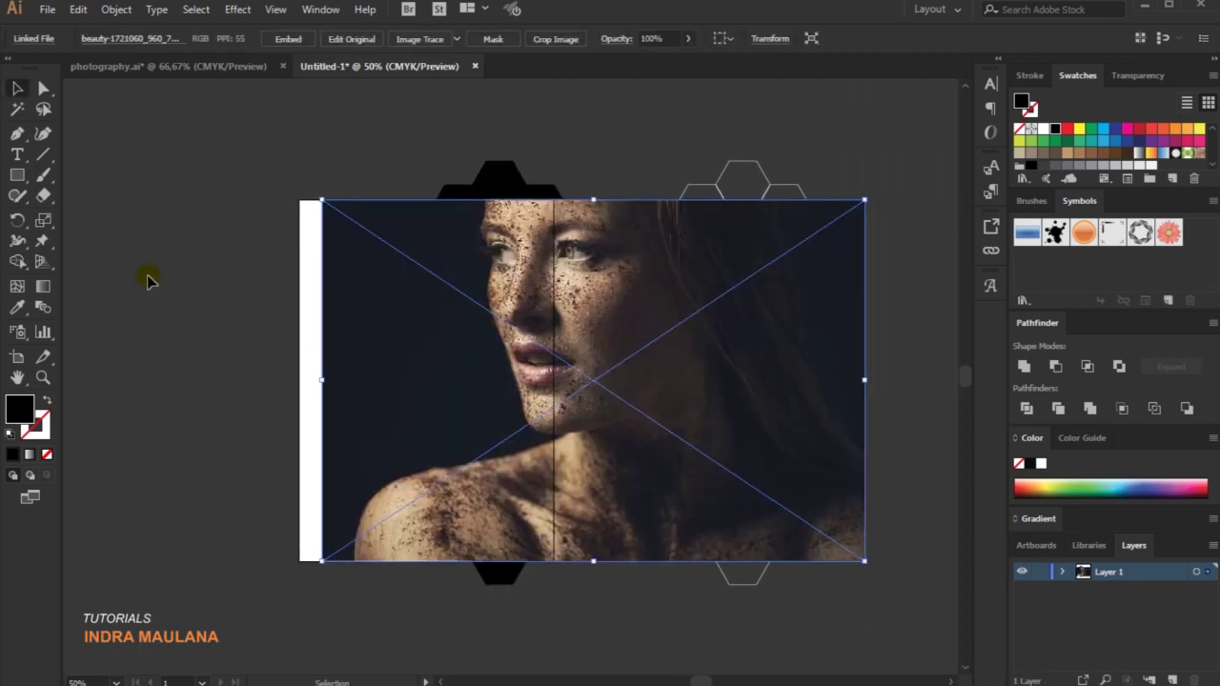
Scale the portrait photo and position it over the artboard
{"action": "left_click", "coordinate": [14, 89]}
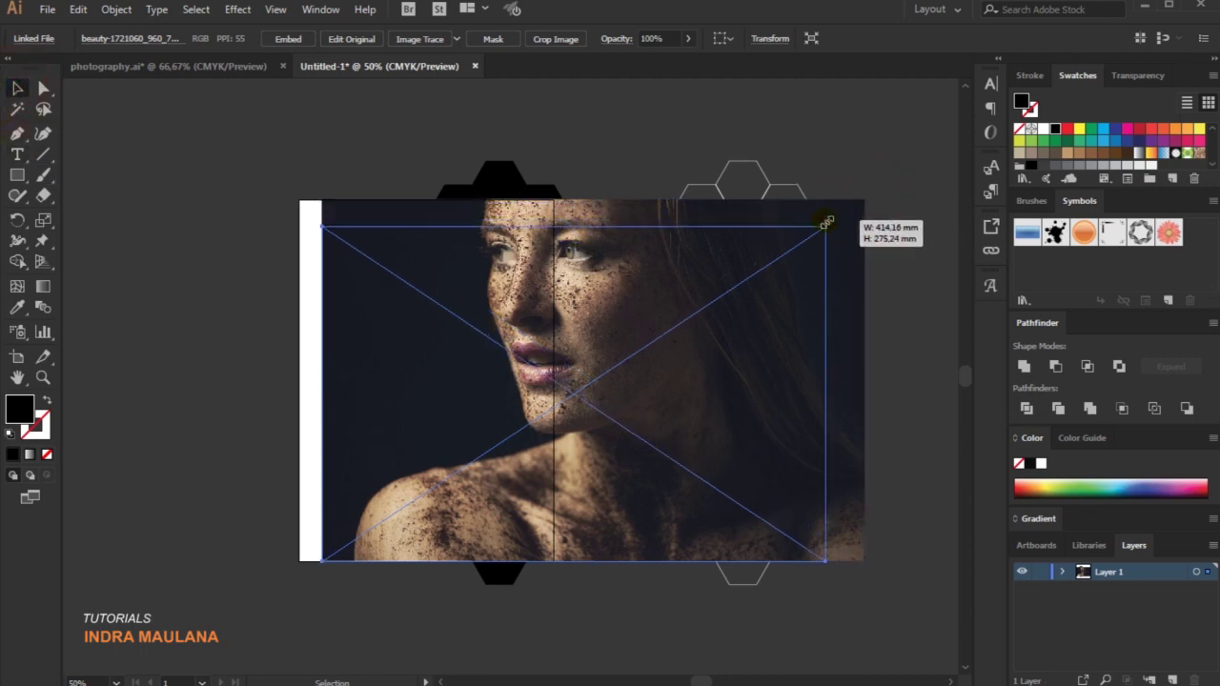
{"action": "left_click_drag", "start_coordinate": [863, 203], "coordinate": [820, 229]}
{"action": "left_click_drag", "start_coordinate": [588, 267], "coordinate": [587, 243]}
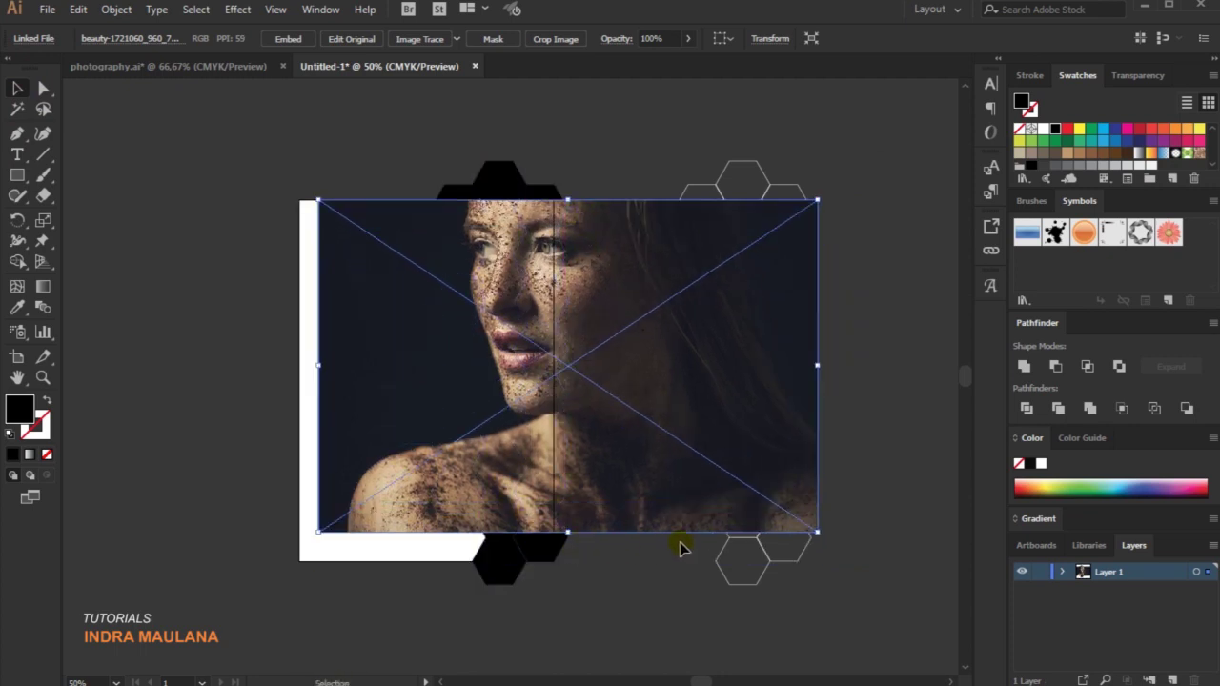
{"action": "left_click_drag", "start_coordinate": [679, 546], "coordinate": [698, 536]}
{"action": "left_click_drag", "start_coordinate": [654, 423], "coordinate": [599, 419]}
Send the photo behind the black hexagon, then move the photo and hexagon together
{"action": "right_click", "coordinate": [553, 280]}
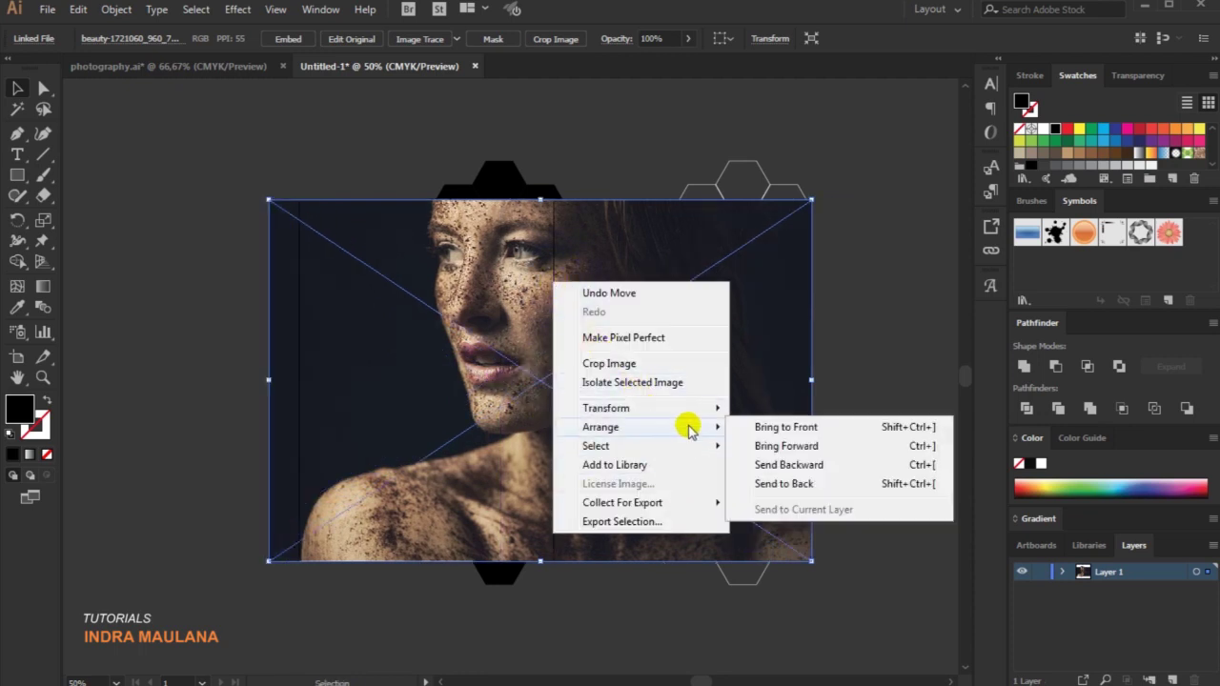
{"action": "left_click", "coordinate": [799, 486]}
{"action": "left_click", "coordinate": [468, 267], "text": "shift"}
{"action": "left_click_drag", "start_coordinate": [468, 266], "coordinate": [188, 227]}
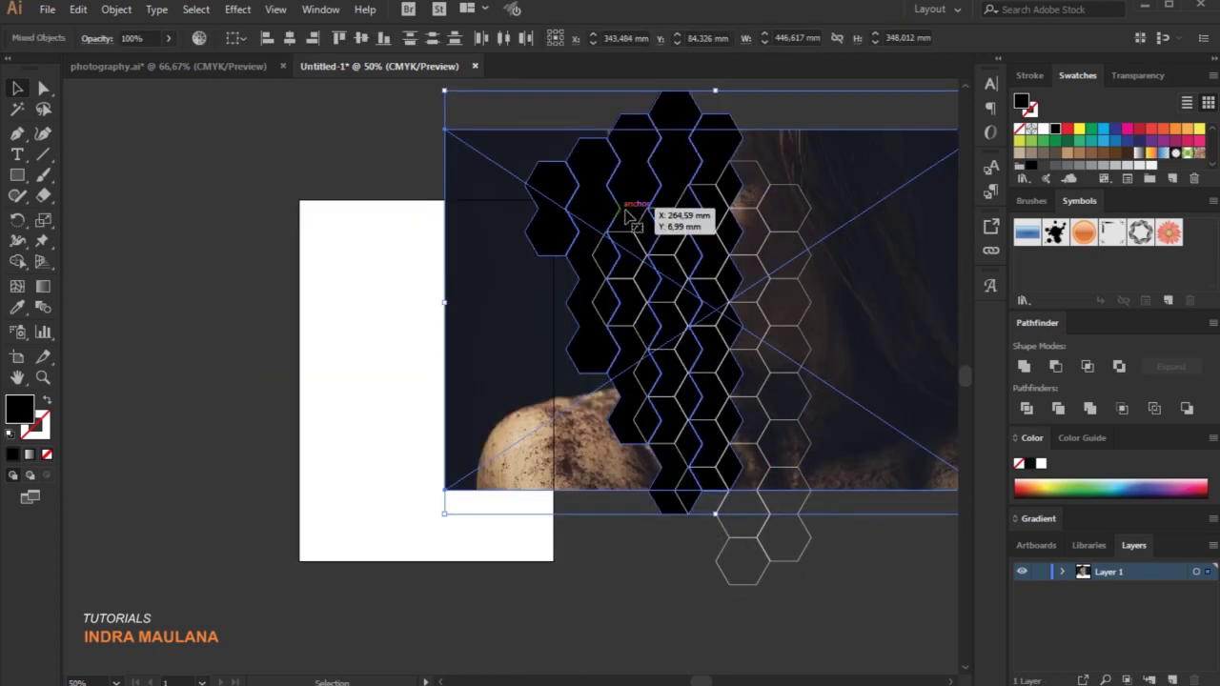
{"action": "key", "text": "ctrl+z"}
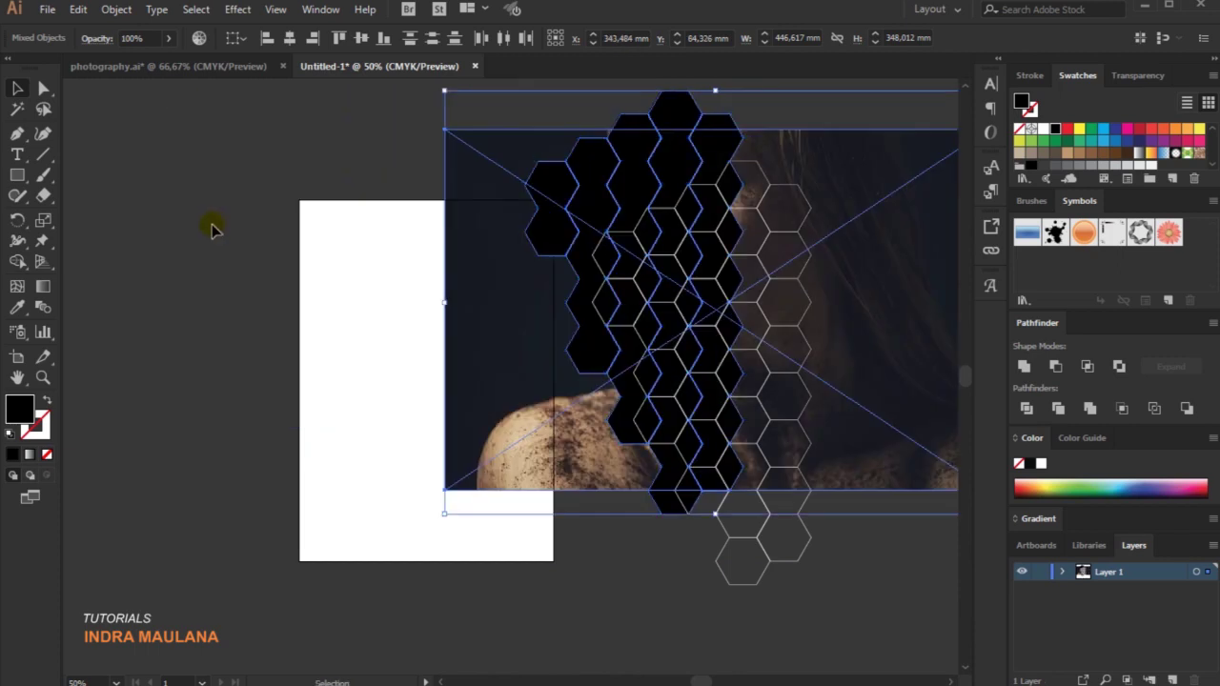
{"action": "right_click", "coordinate": [446, 293]}
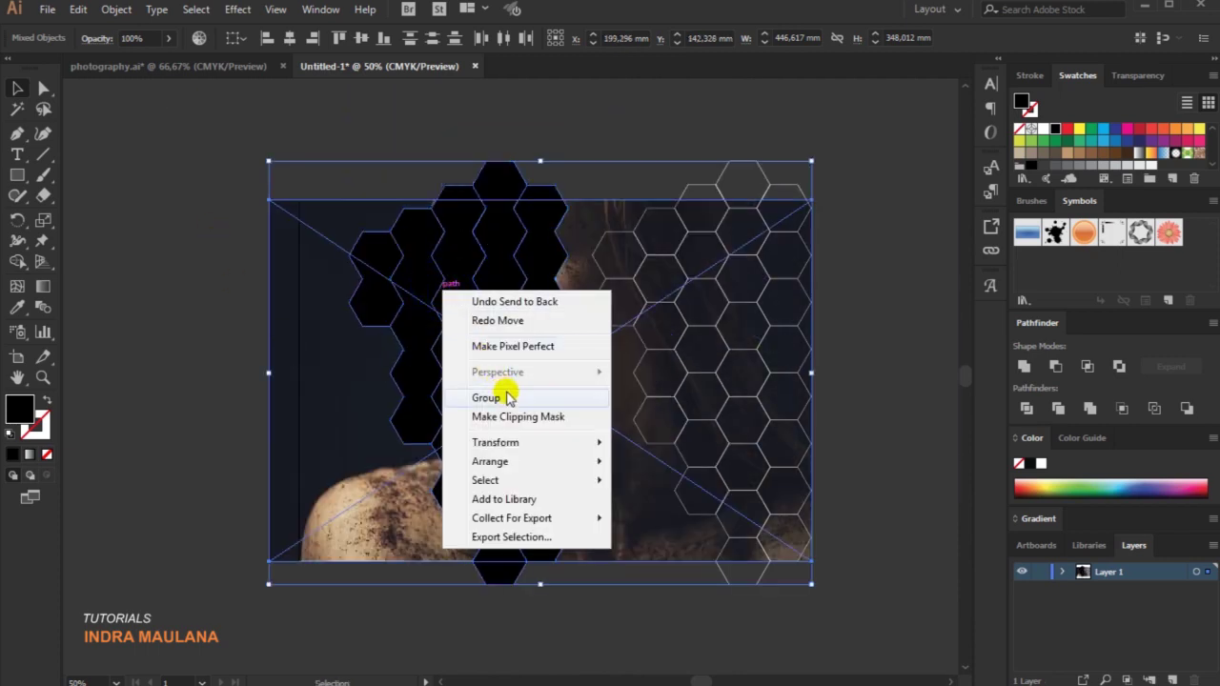
{"action": "left_click", "coordinate": [301, 164]}
{"action": "left_click_drag", "start_coordinate": [303, 128], "coordinate": [502, 434]}
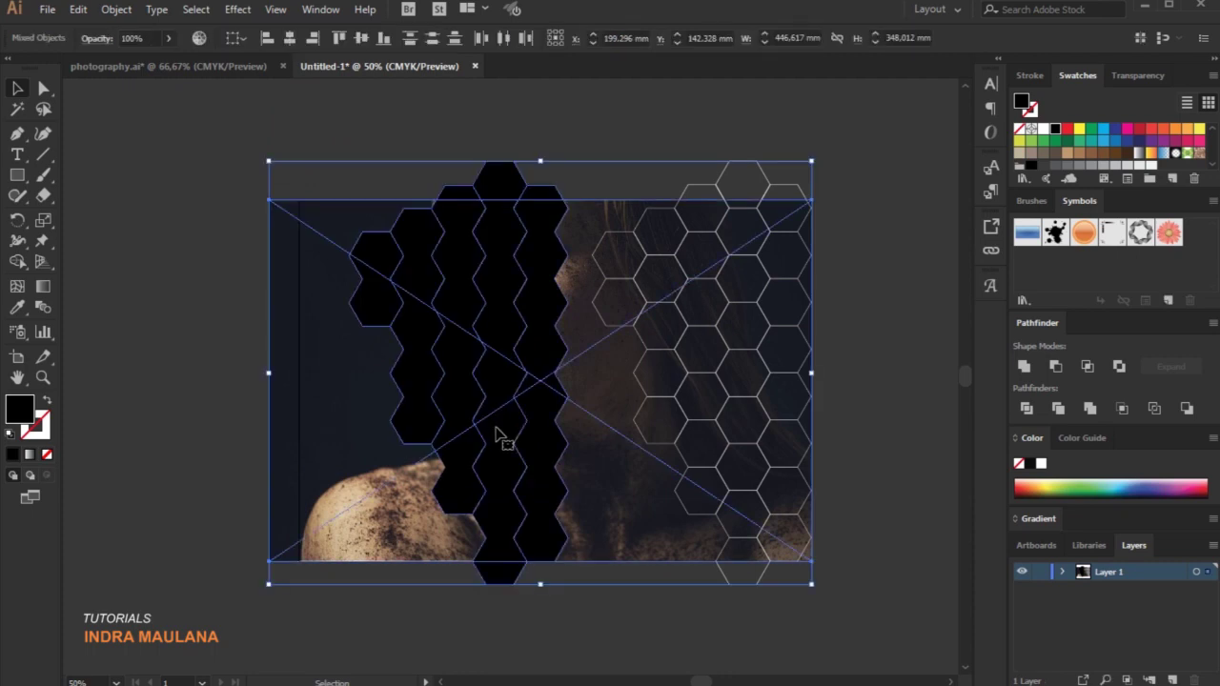
{"action": "right_click", "coordinate": [508, 276]}
{"action": "left_click", "coordinate": [548, 400]}
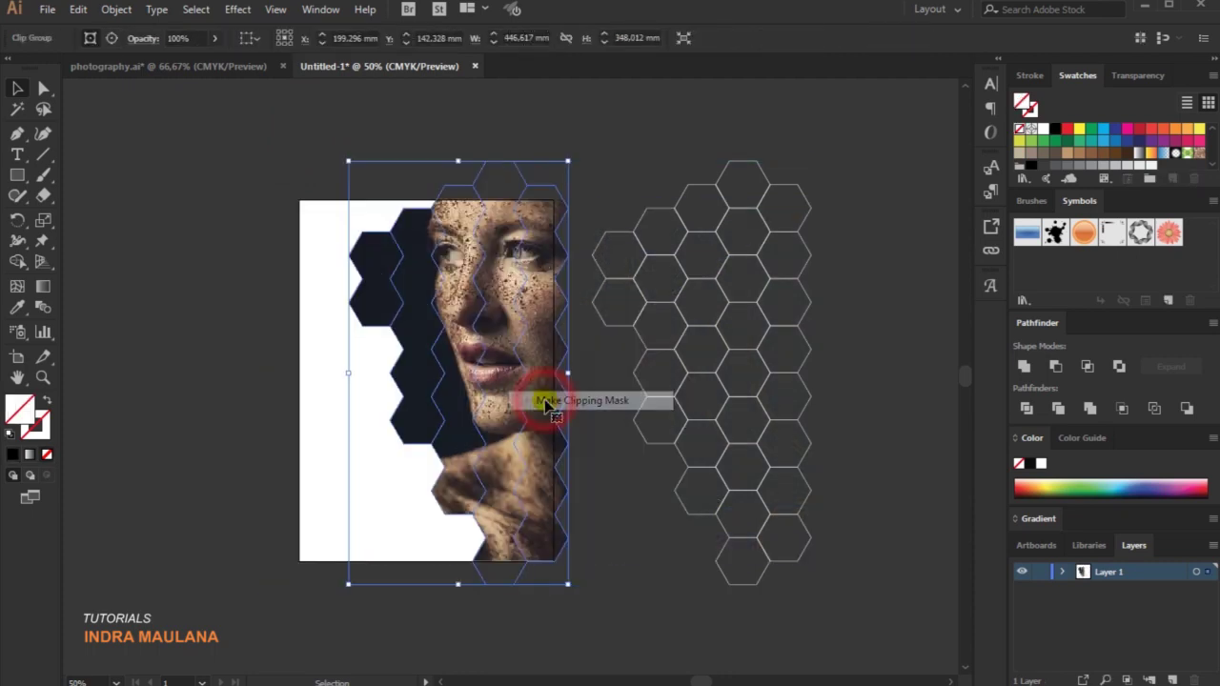
{"action": "left_click", "coordinate": [257, 214]}
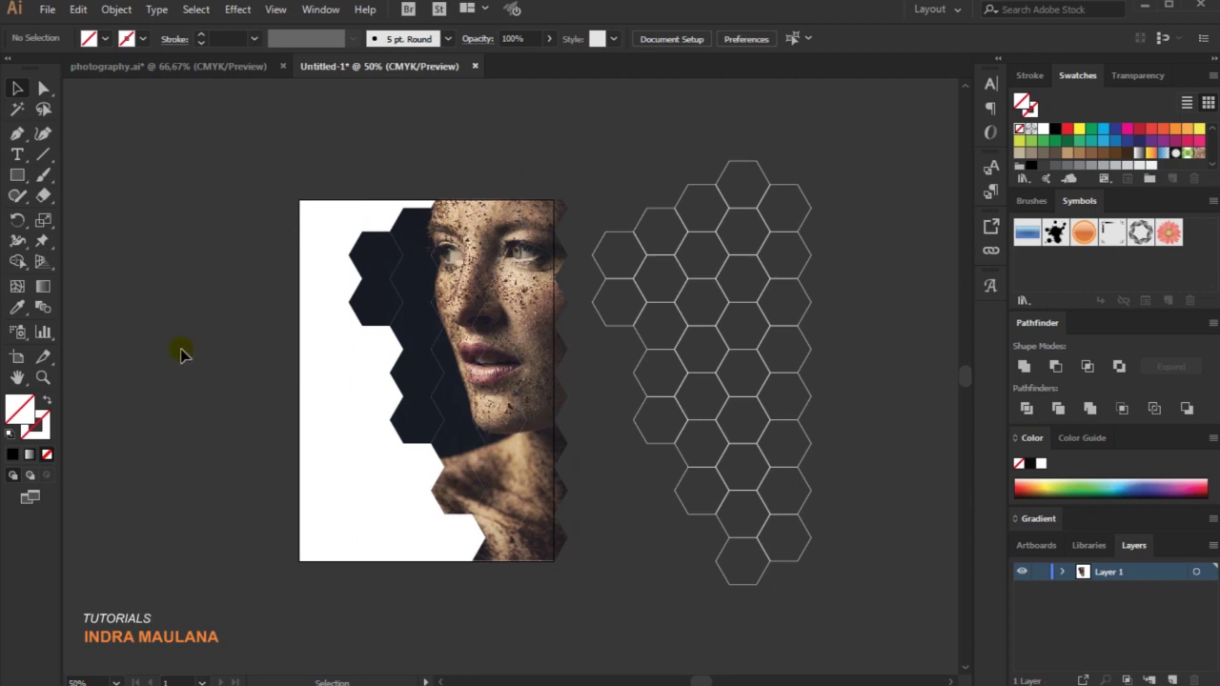
{"action": "left_click", "coordinate": [299, 436], "text": "ctrl"}
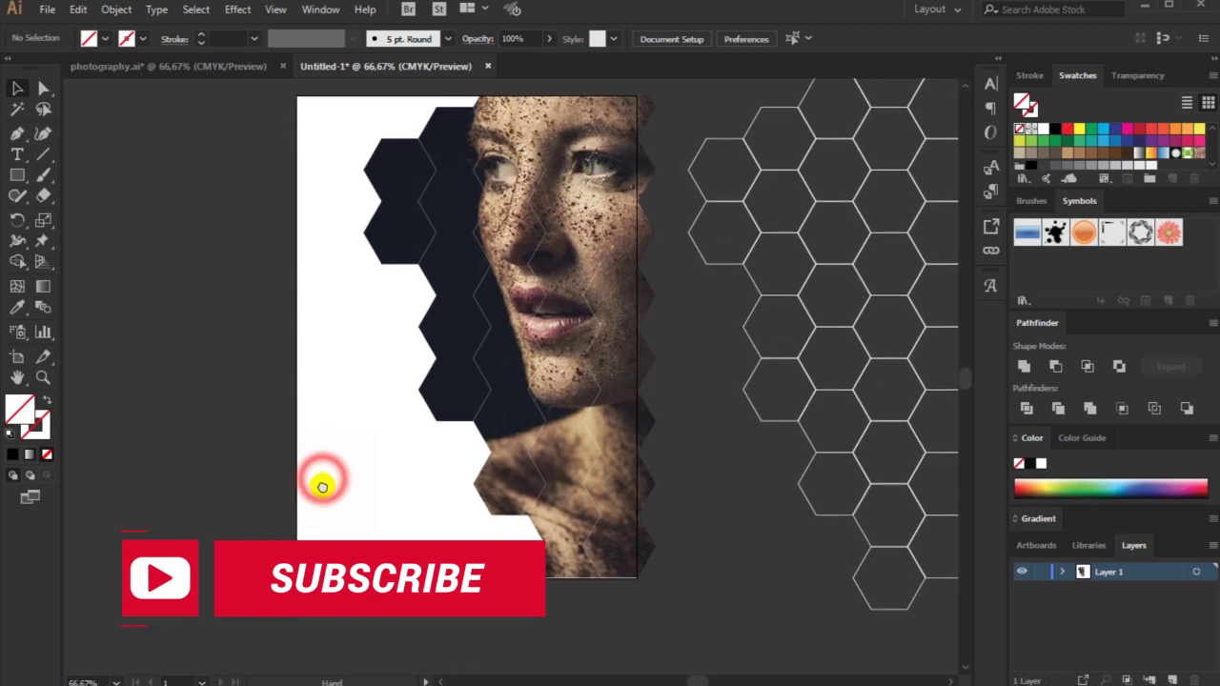
{"action": "left_click_drag", "start_coordinate": [322, 486], "coordinate": [322, 511]}
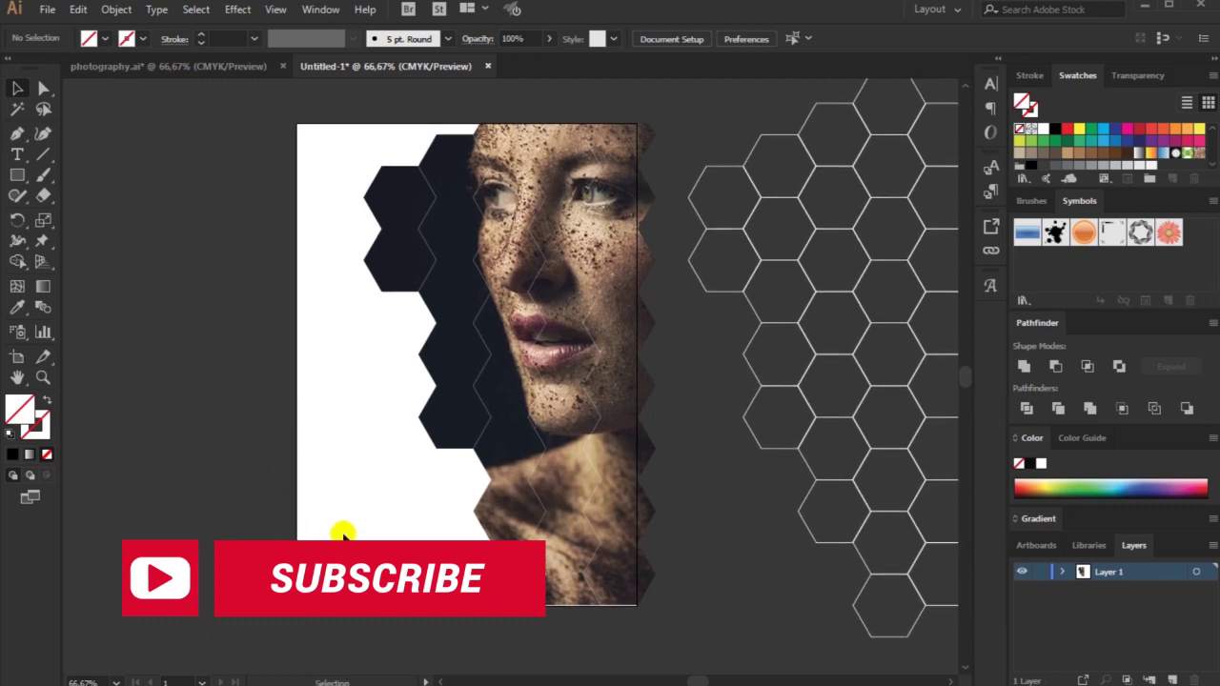
{"action": "scroll", "coordinate": [693, 477], "scroll_direction": "down", "scroll_amount": 1}
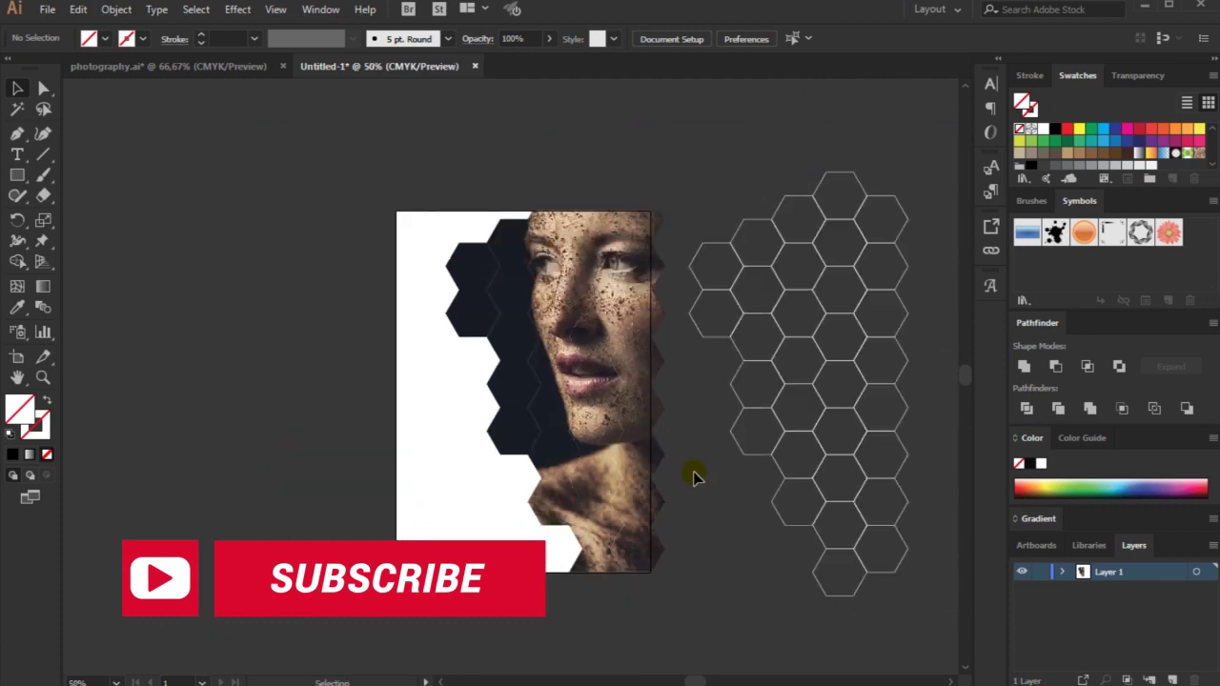
{"action": "left_click", "coordinate": [786, 348]}
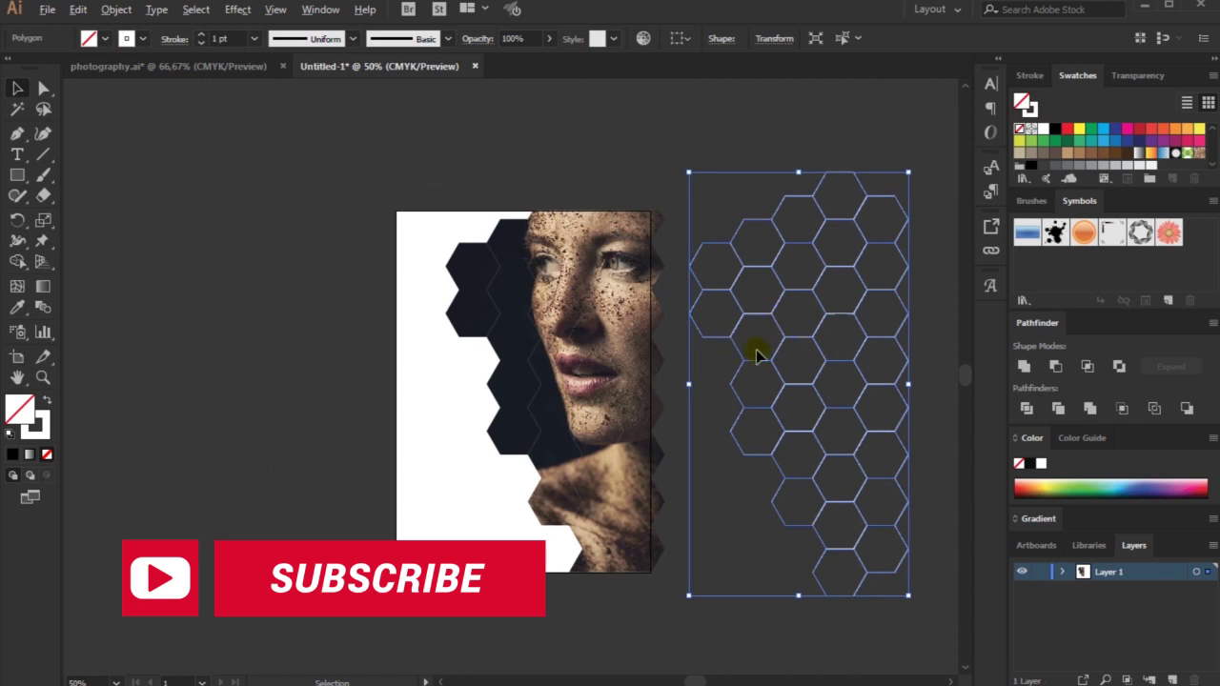
Drag a copy of the hexagon outline grid over the portrait
{"action": "left_click_drag", "start_coordinate": [769, 351], "coordinate": [540, 359]}
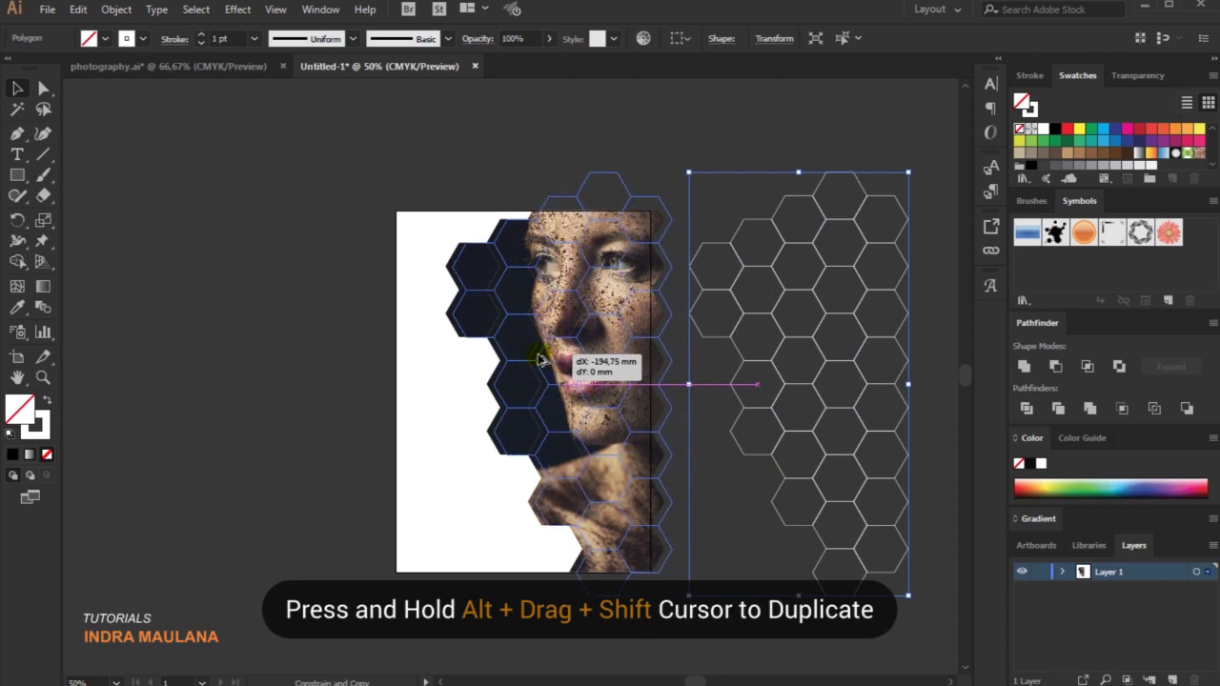
{"action": "left_click_drag", "start_coordinate": [539, 360], "coordinate": [536, 355]}
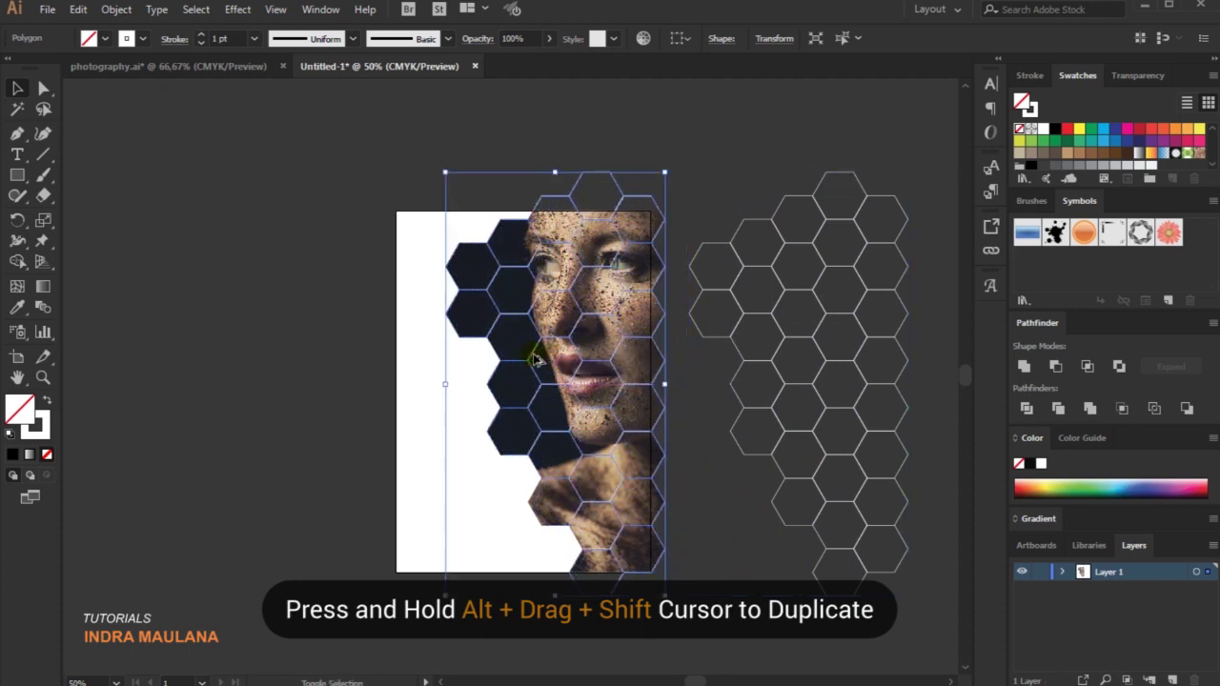
{"action": "left_click", "coordinate": [312, 248]}
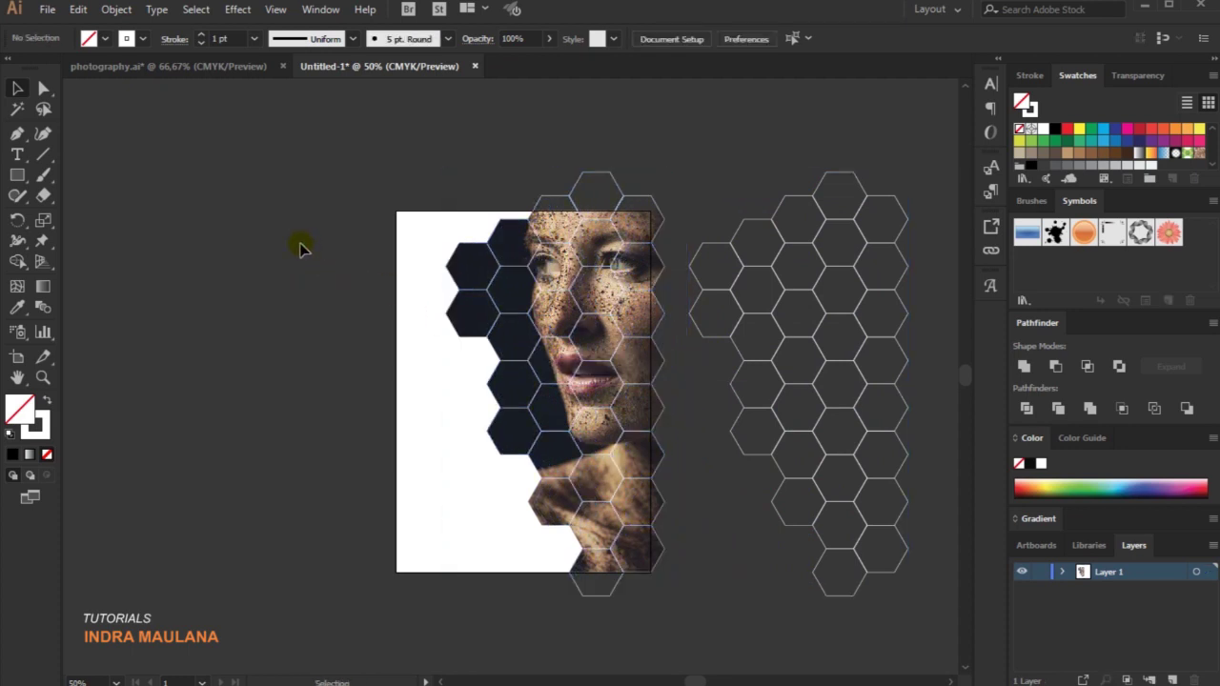
Ungroup the copied hexagon grid into separate hexagons
{"action": "left_click", "coordinate": [633, 242]}
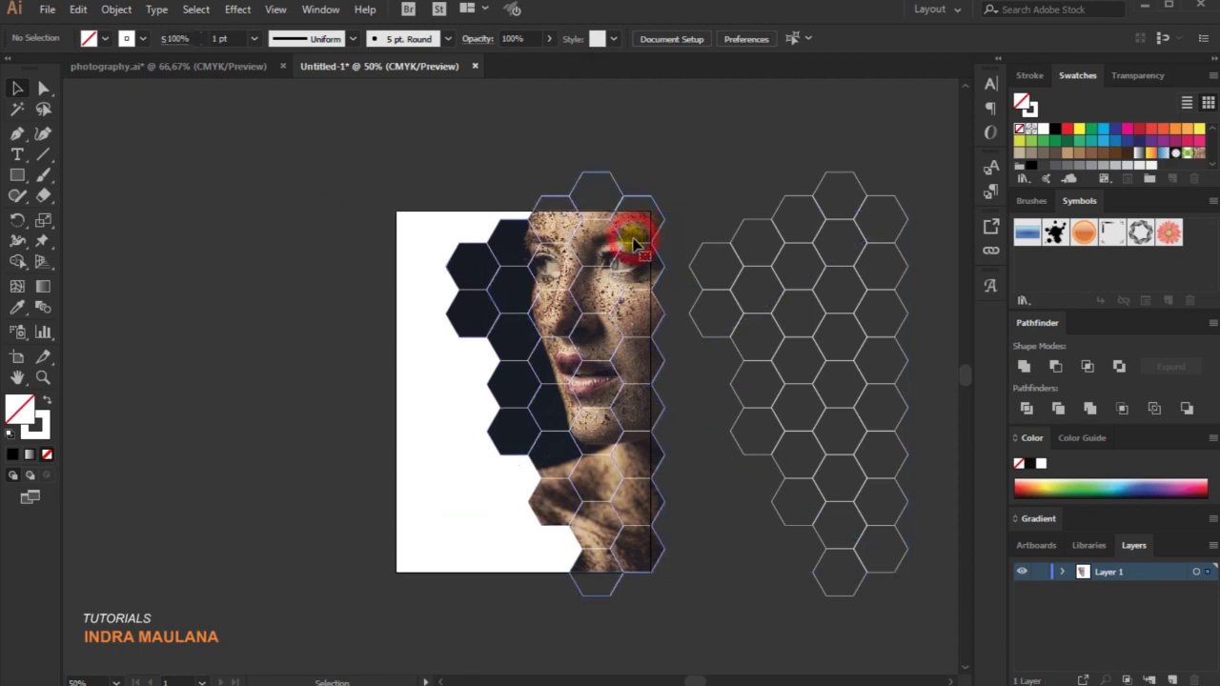
{"action": "right_click", "coordinate": [636, 245]}
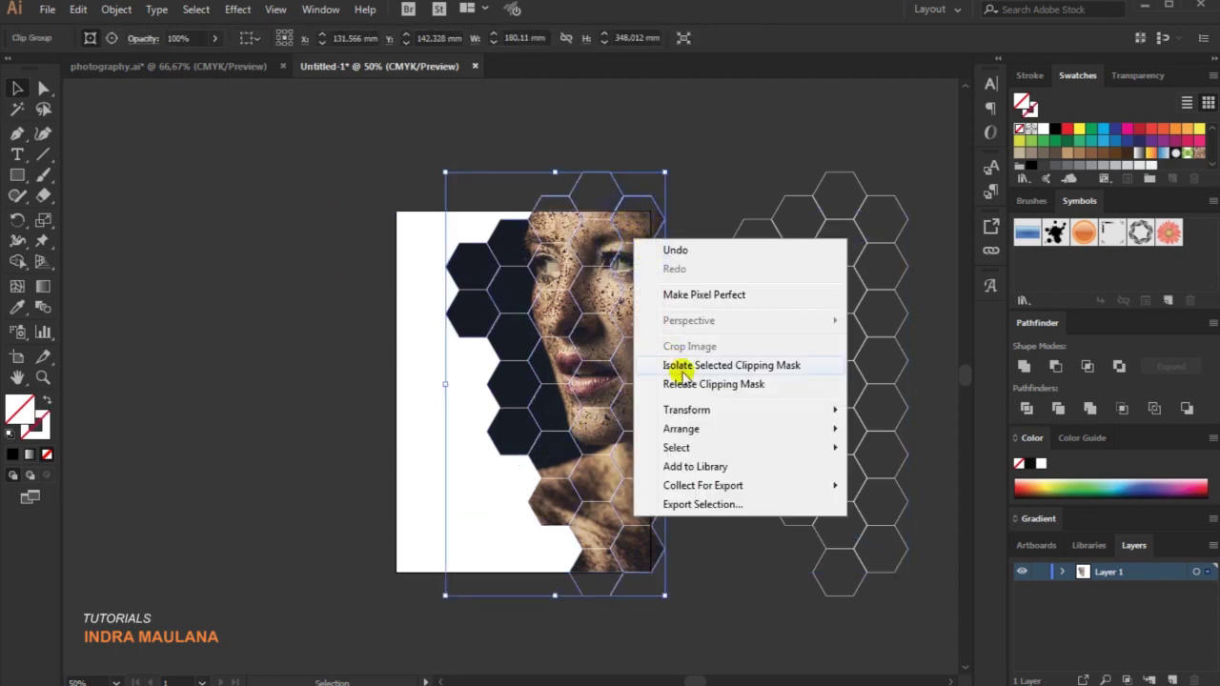
{"action": "left_click", "coordinate": [724, 143]}
{"action": "right_click", "coordinate": [614, 180]}
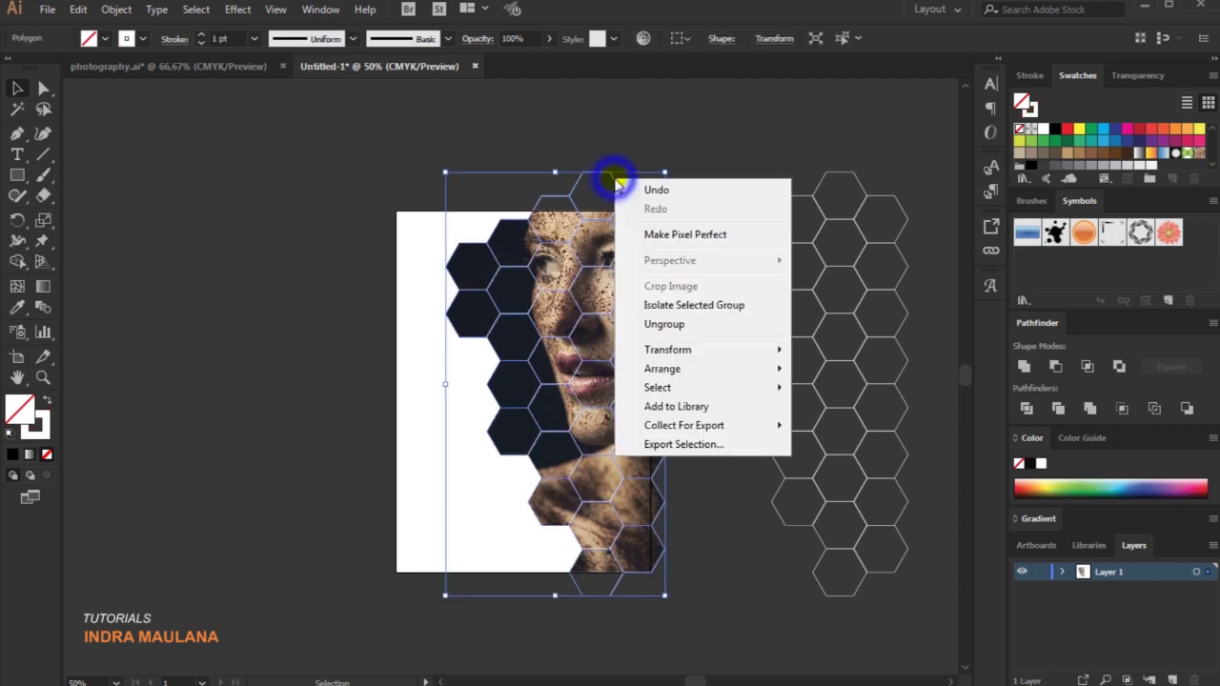
{"action": "left_click", "coordinate": [673, 322]}
{"action": "right_click", "coordinate": [621, 217]}
{"action": "left_click", "coordinate": [694, 139]}
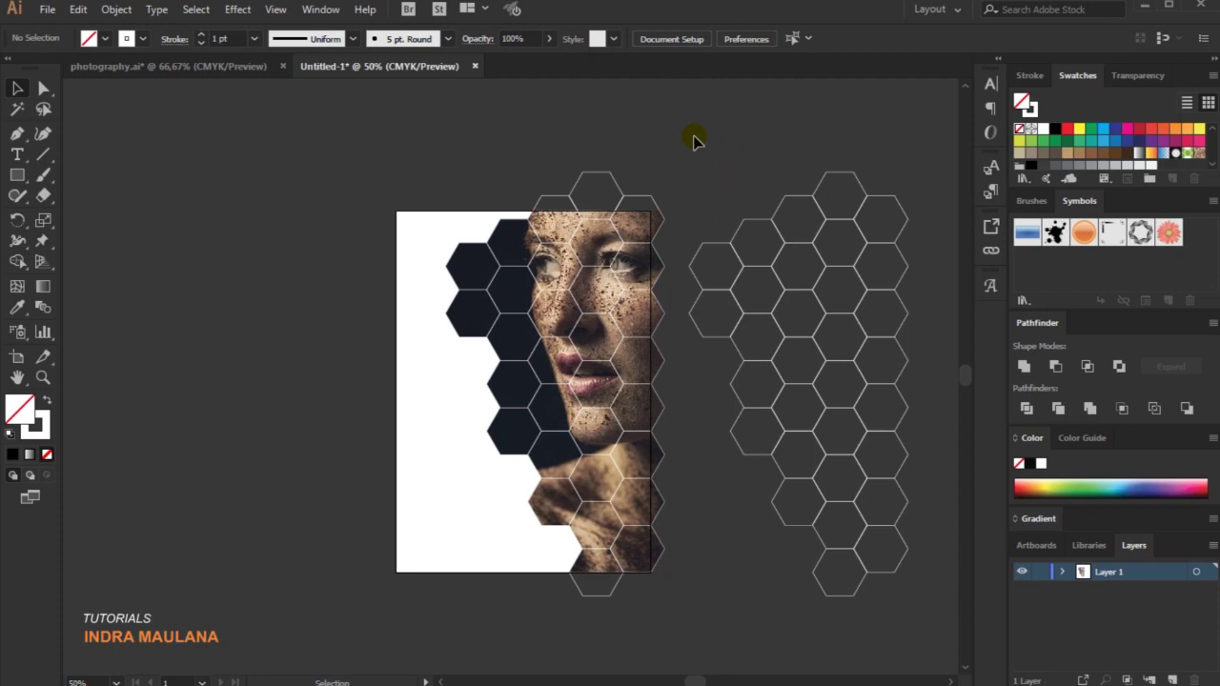
Delete the outline hexagon covering the woman's eye
{"action": "left_click", "coordinate": [656, 255]}
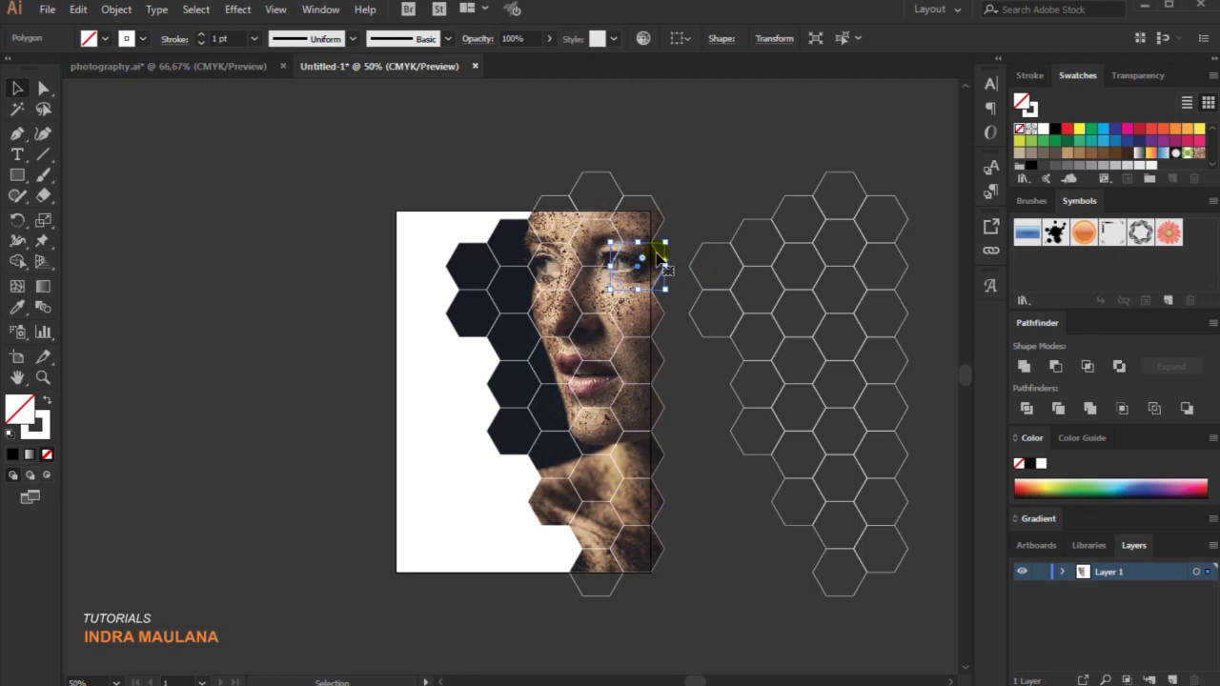
{"action": "key", "text": "Delete"}
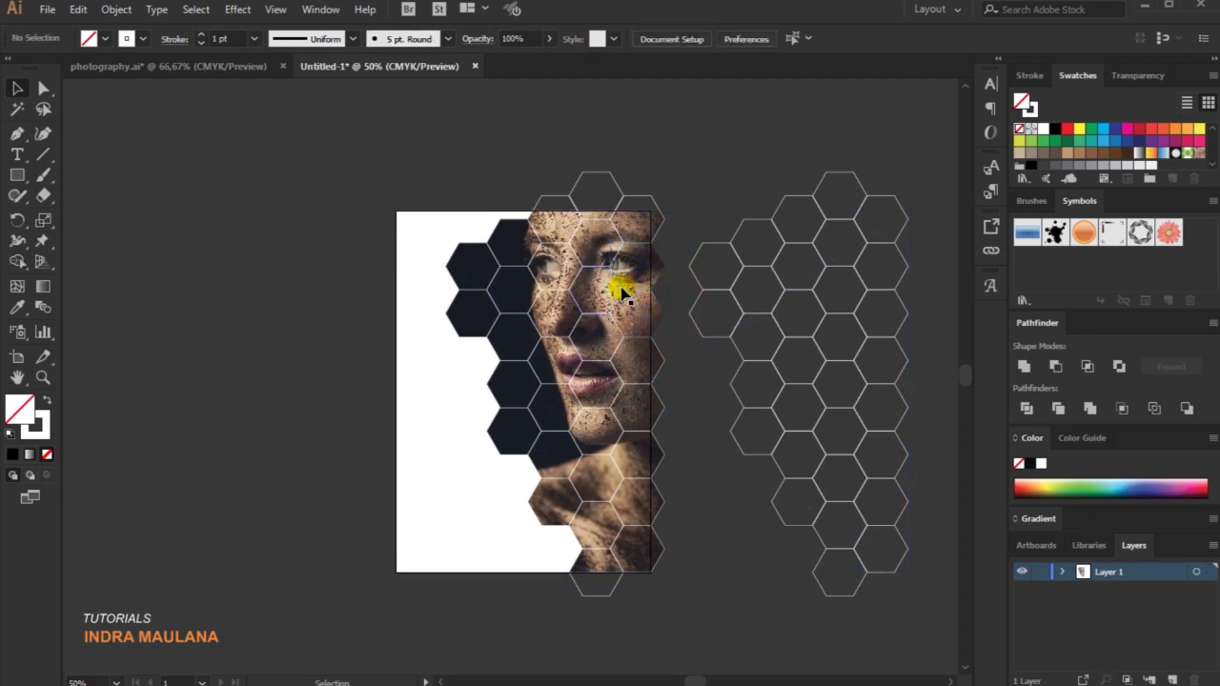
{"action": "left_click", "coordinate": [622, 293]}
{"action": "left_click", "coordinate": [621, 291]}
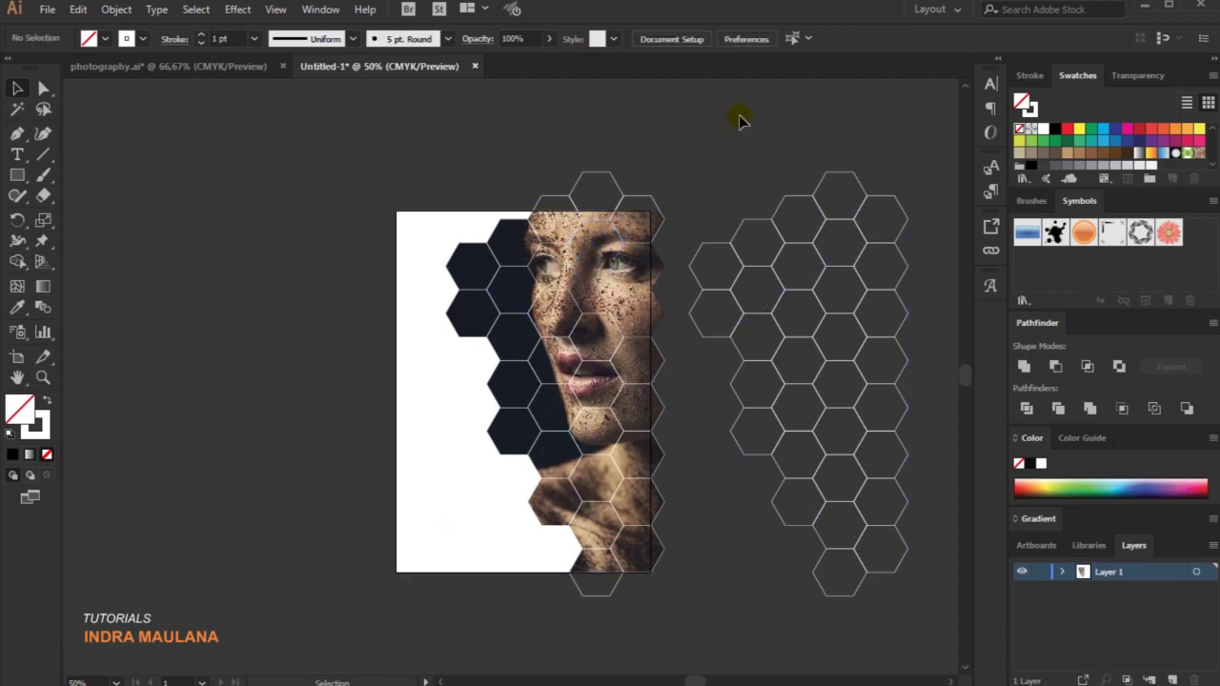
Try selecting the artwork and grids, ending with the small hexagon near the chin selected
{"action": "scroll", "coordinate": [334, 278], "scroll_direction": "up", "scroll_amount": 1}
{"action": "scroll", "coordinate": [327, 275], "scroll_direction": "down", "scroll_amount": 1}
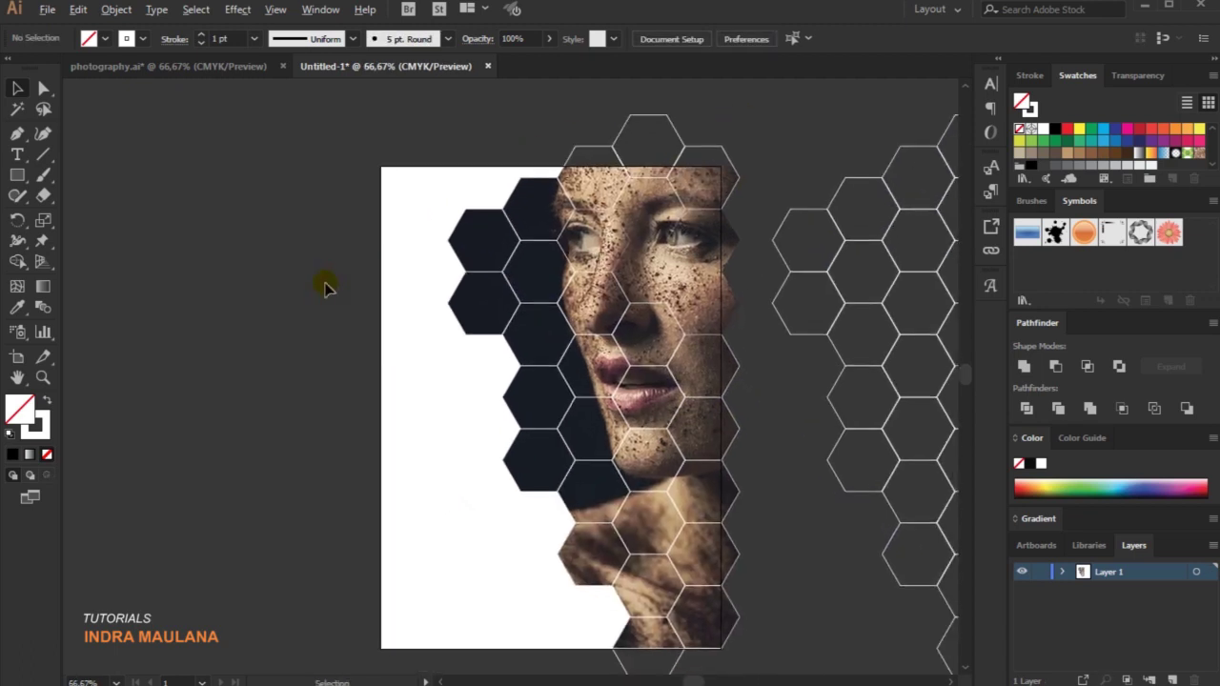
{"action": "scroll", "coordinate": [327, 280], "scroll_direction": "down", "scroll_amount": 1}
{"action": "key", "text": "ctrl+a"}
{"action": "key", "text": "ctrl+shift+a"}
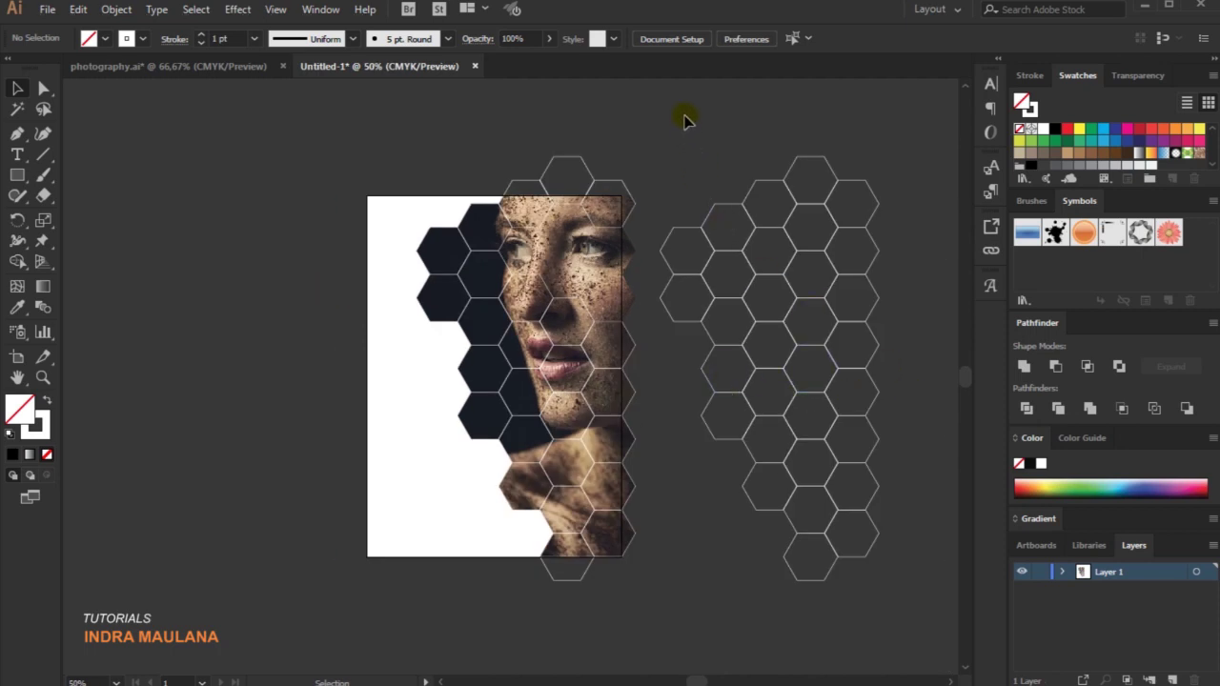
{"action": "left_click_drag", "start_coordinate": [705, 149], "coordinate": [613, 468]}
{"action": "left_click", "coordinate": [681, 634]}
{"action": "left_click", "coordinate": [776, 513]}
{"action": "left_click", "coordinate": [689, 586]}
{"action": "left_click", "coordinate": [543, 493]}
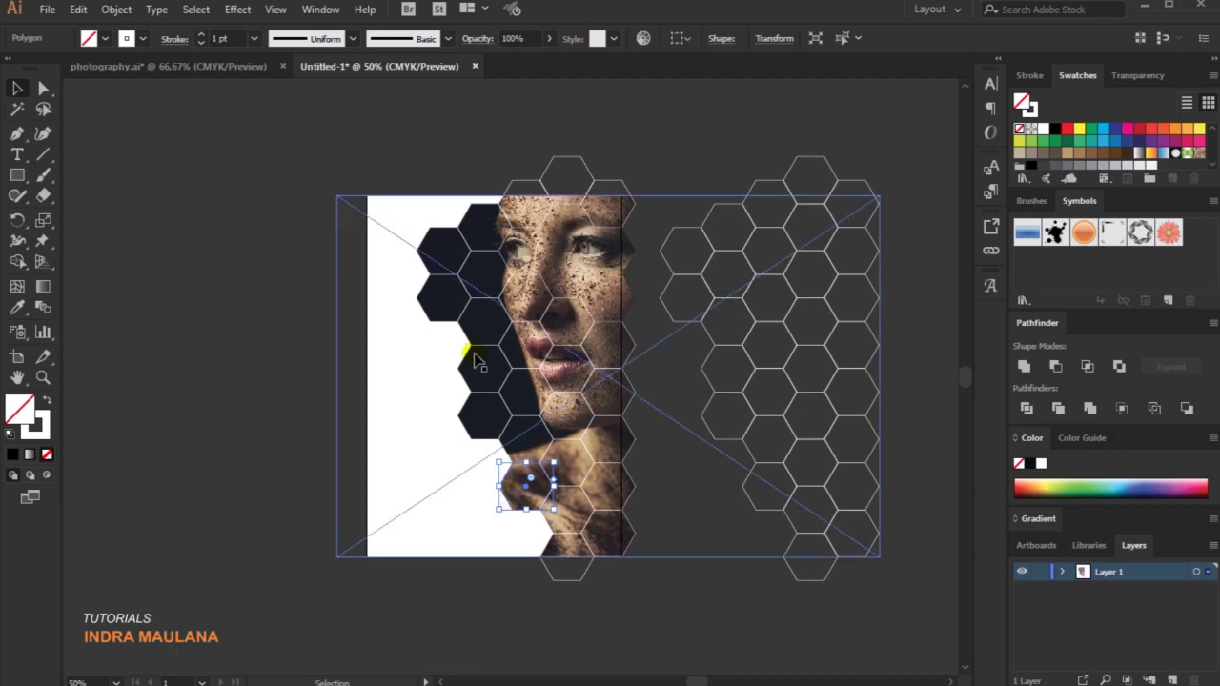
Fill the chin hexagon orange at 50% opacity
{"action": "left_click", "coordinate": [1174, 128]}
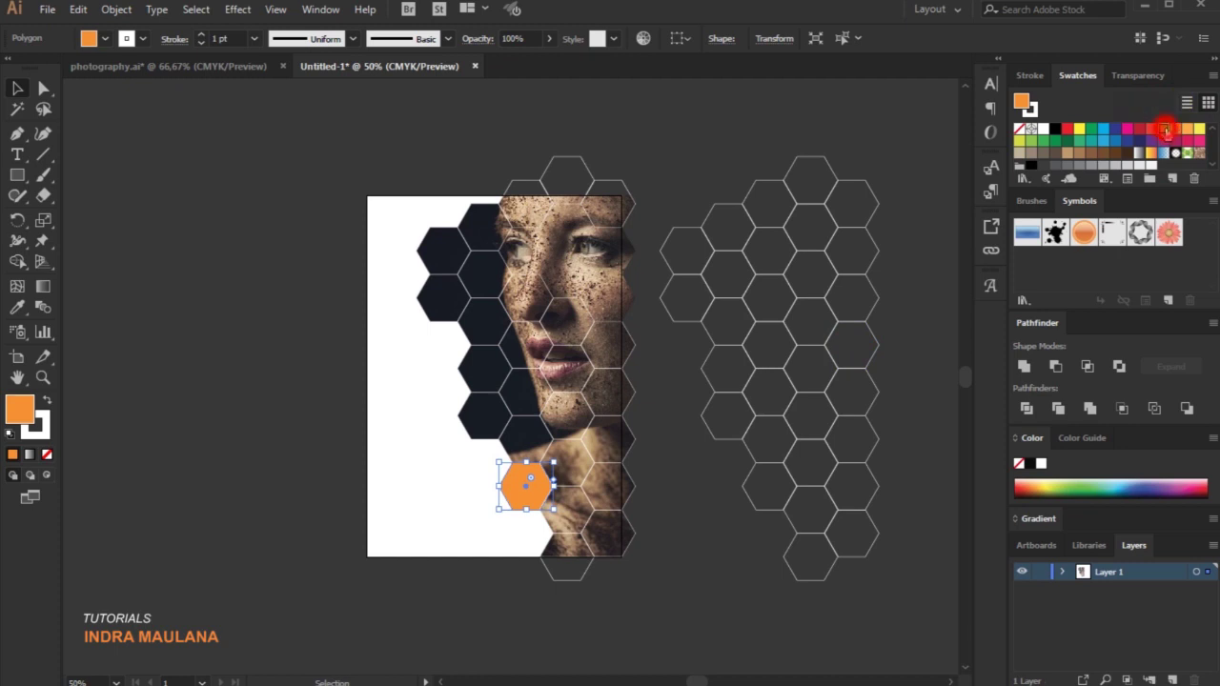
{"action": "left_click", "coordinate": [1164, 130]}
{"action": "left_click", "coordinate": [1175, 129]}
{"action": "left_click", "coordinate": [520, 38]}
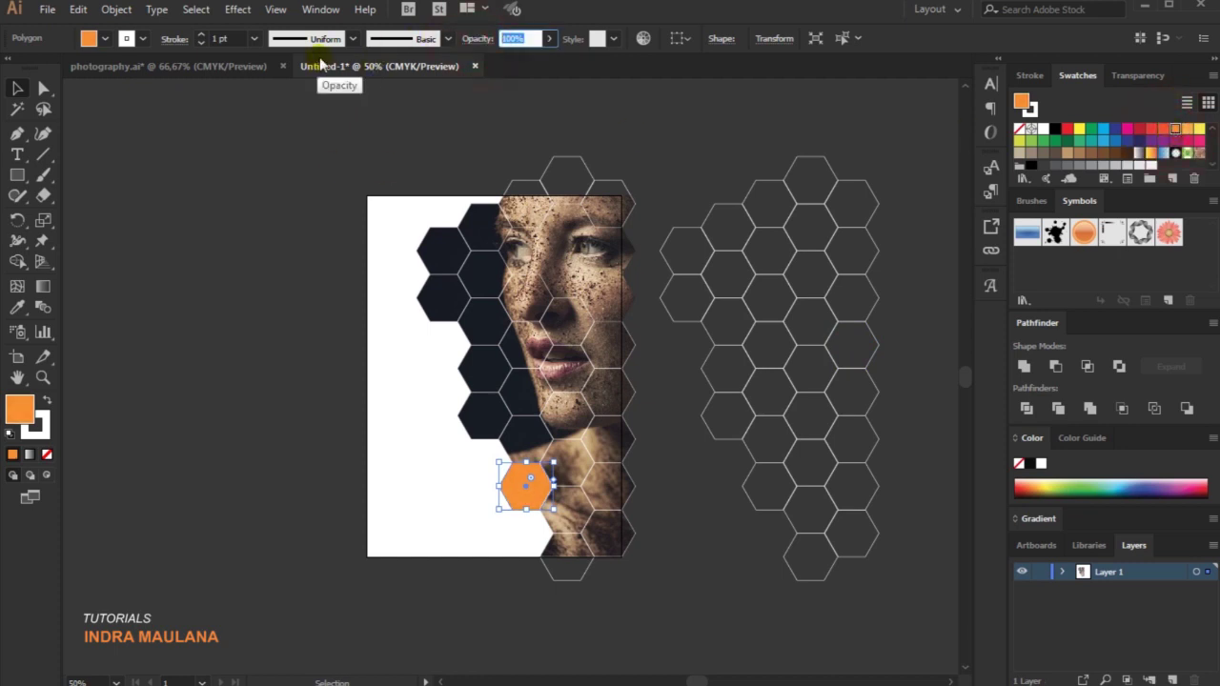
{"action": "type", "text": "50"}
{"action": "key", "text": "Return"}
{"action": "left_click", "coordinate": [160, 481]}
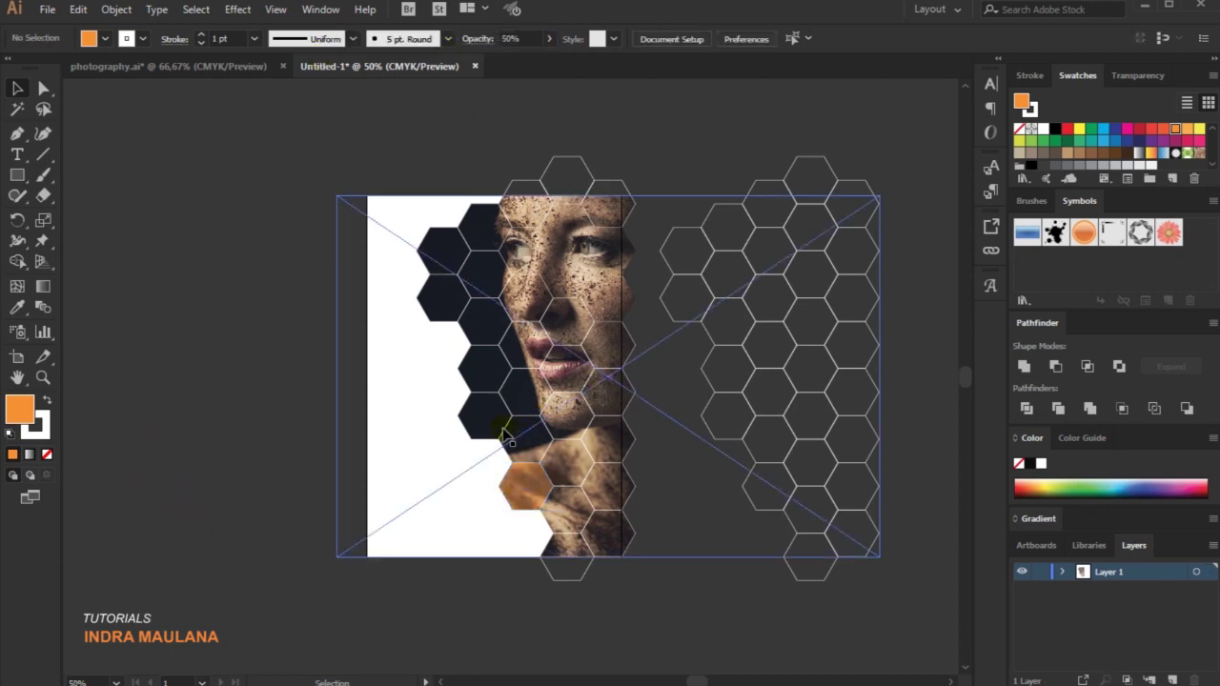
Copy the orange 50% look onto the neighbouring hexagon with the Eyedropper
{"action": "left_click", "coordinate": [578, 519]}
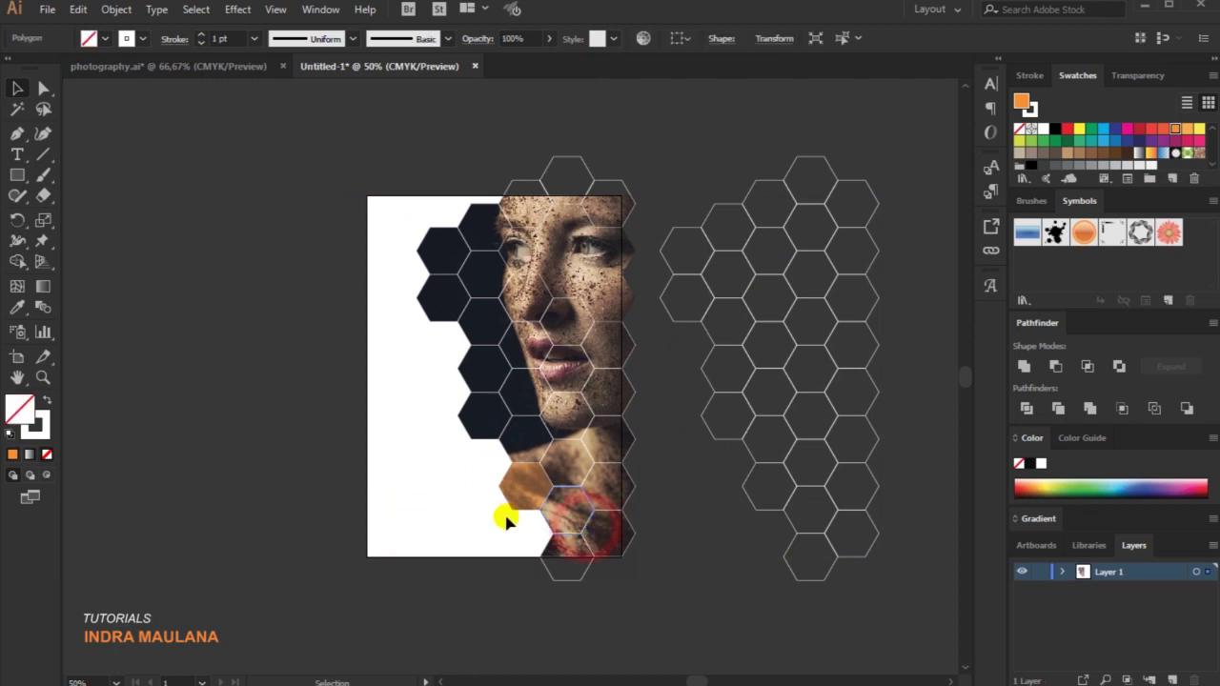
{"action": "left_click", "coordinate": [17, 307]}
{"action": "left_click", "coordinate": [513, 486]}
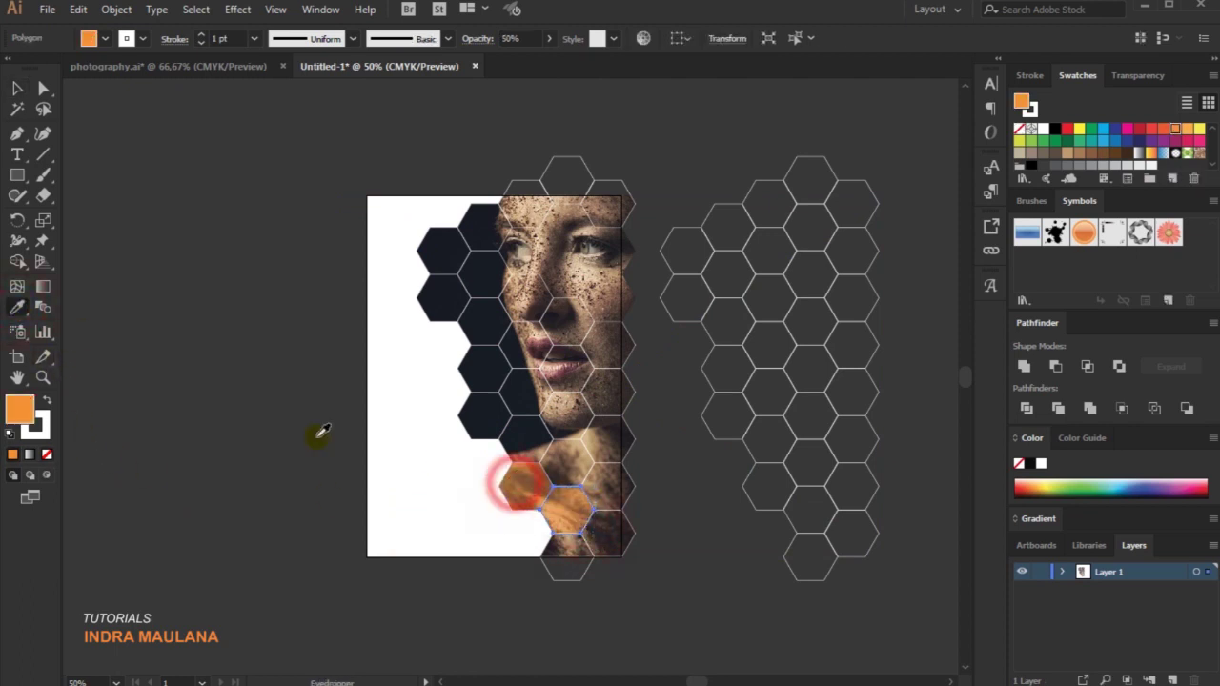
{"action": "left_click", "coordinate": [18, 88]}
{"action": "left_click", "coordinate": [133, 265]}
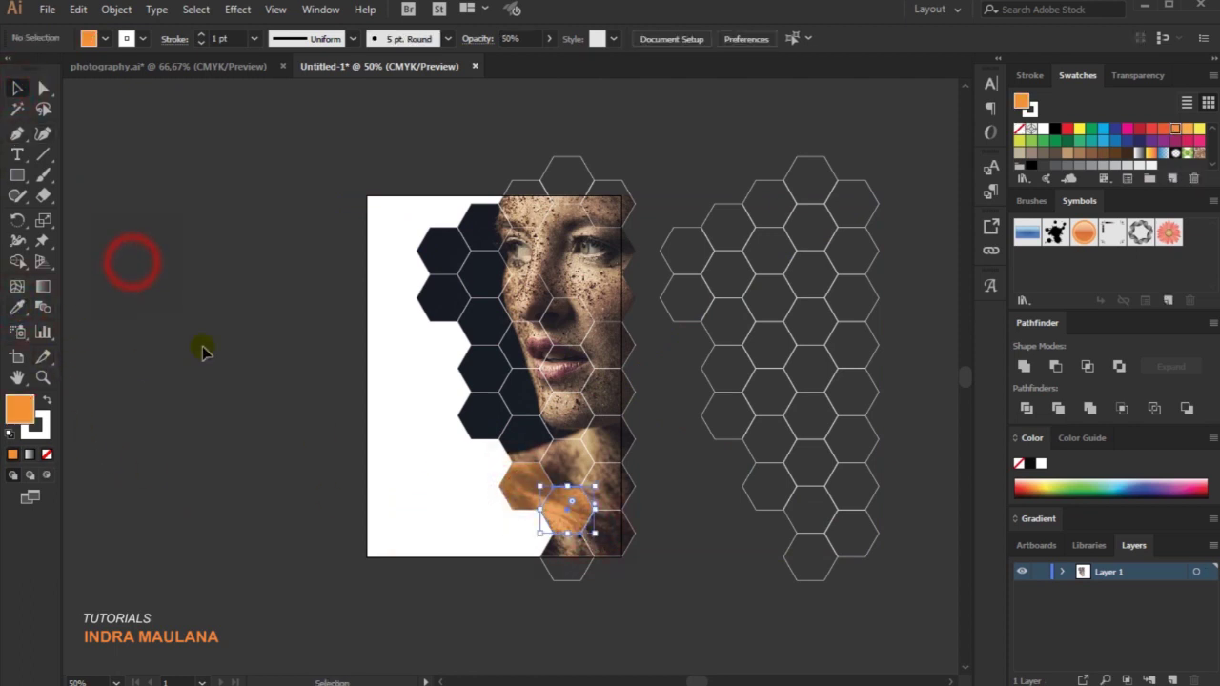
Fill the bottom, upper-left and above-the-face hexagons with solid orange
{"action": "left_click", "coordinate": [591, 565]}
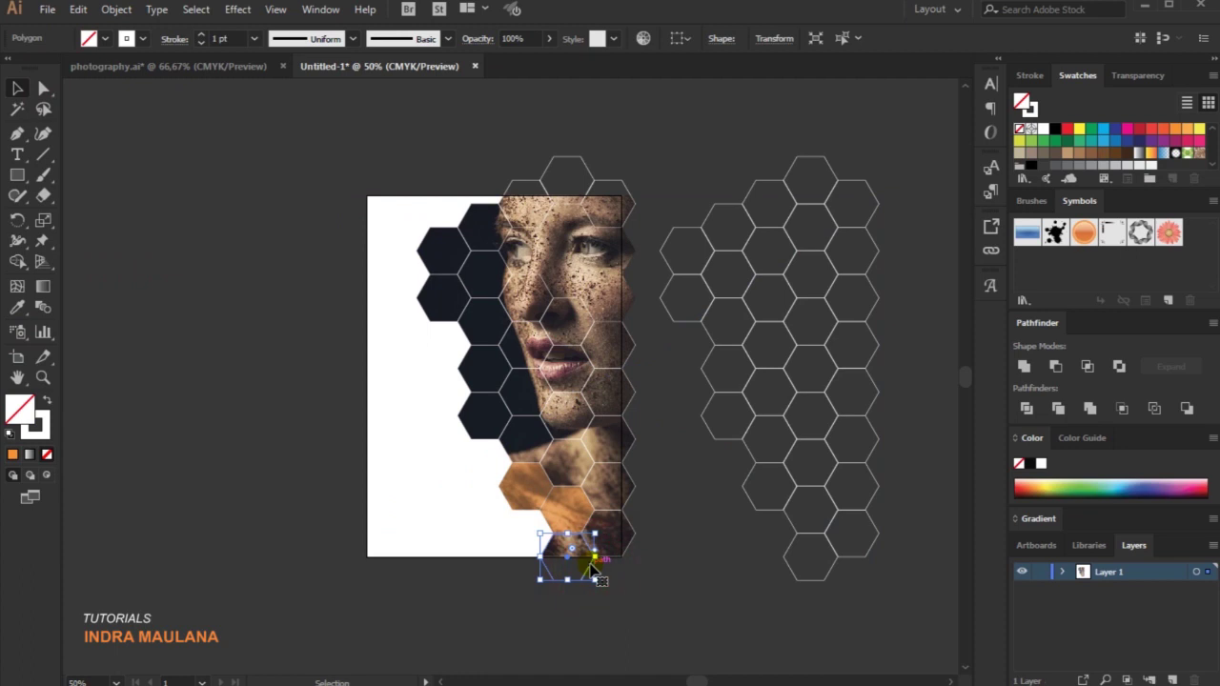
{"action": "left_click", "coordinate": [1168, 134]}
{"action": "left_click", "coordinate": [450, 177]}
{"action": "left_click", "coordinate": [477, 273]}
{"action": "key", "text": "ctrl+shift+a"}
{"action": "left_click", "coordinate": [457, 231]}
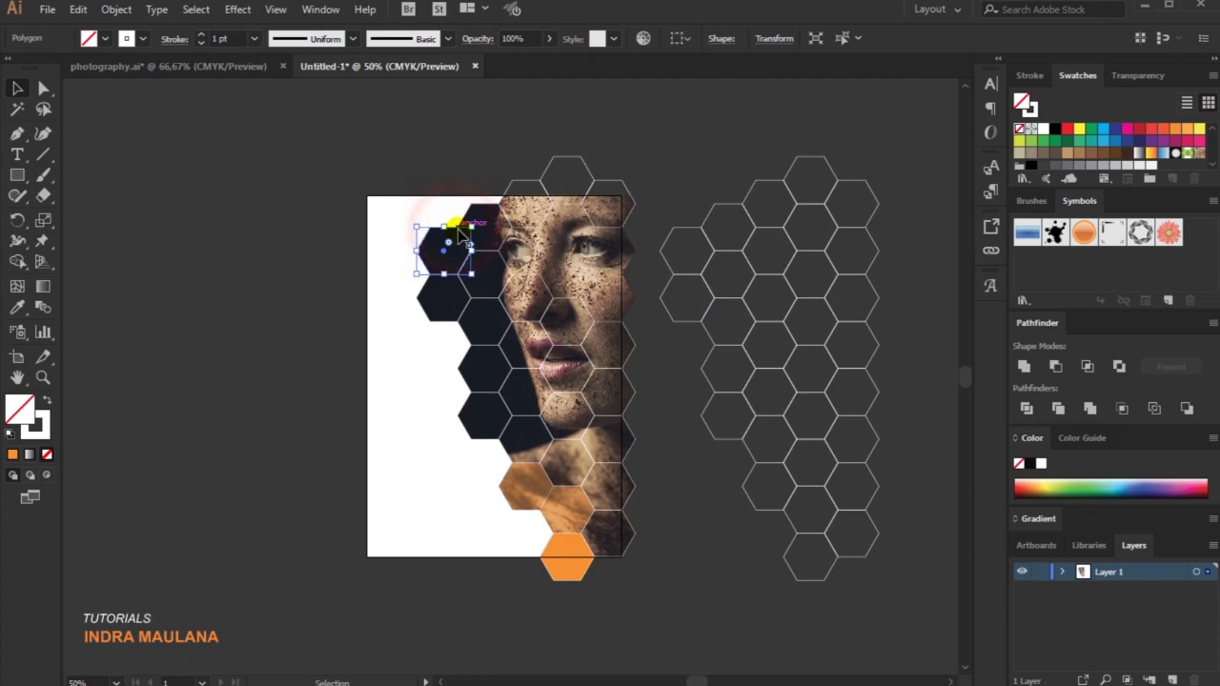
{"action": "left_click", "coordinate": [1171, 133]}
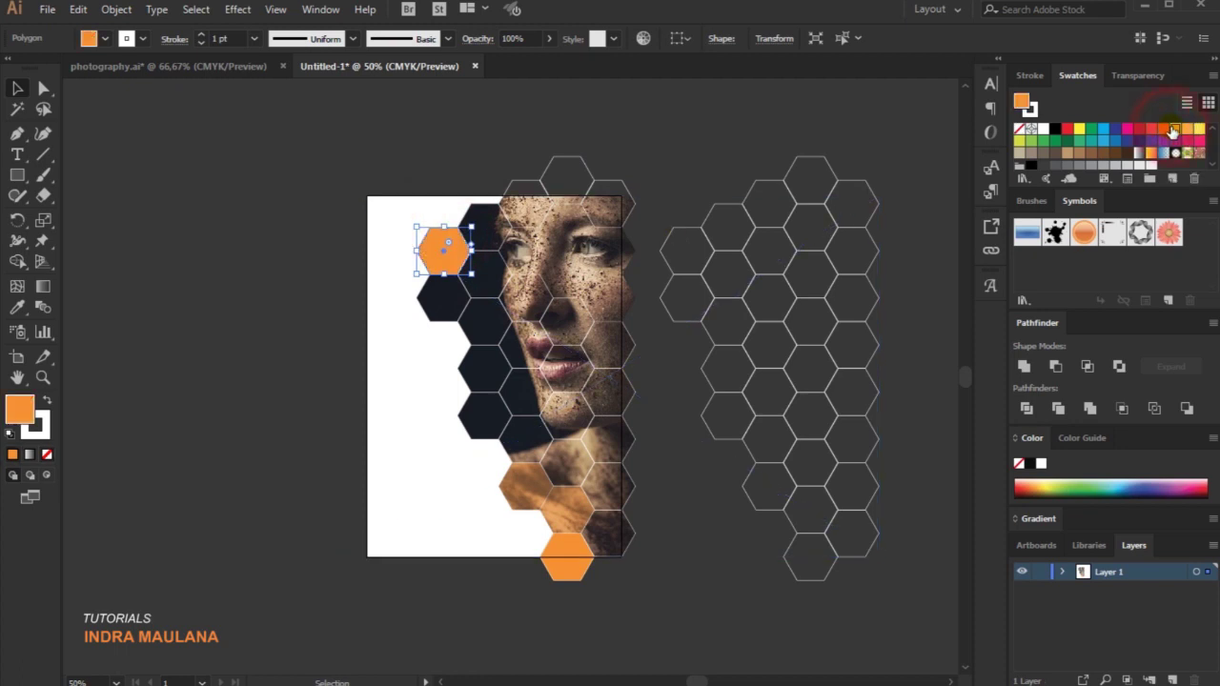
{"action": "left_click", "coordinate": [693, 122]}
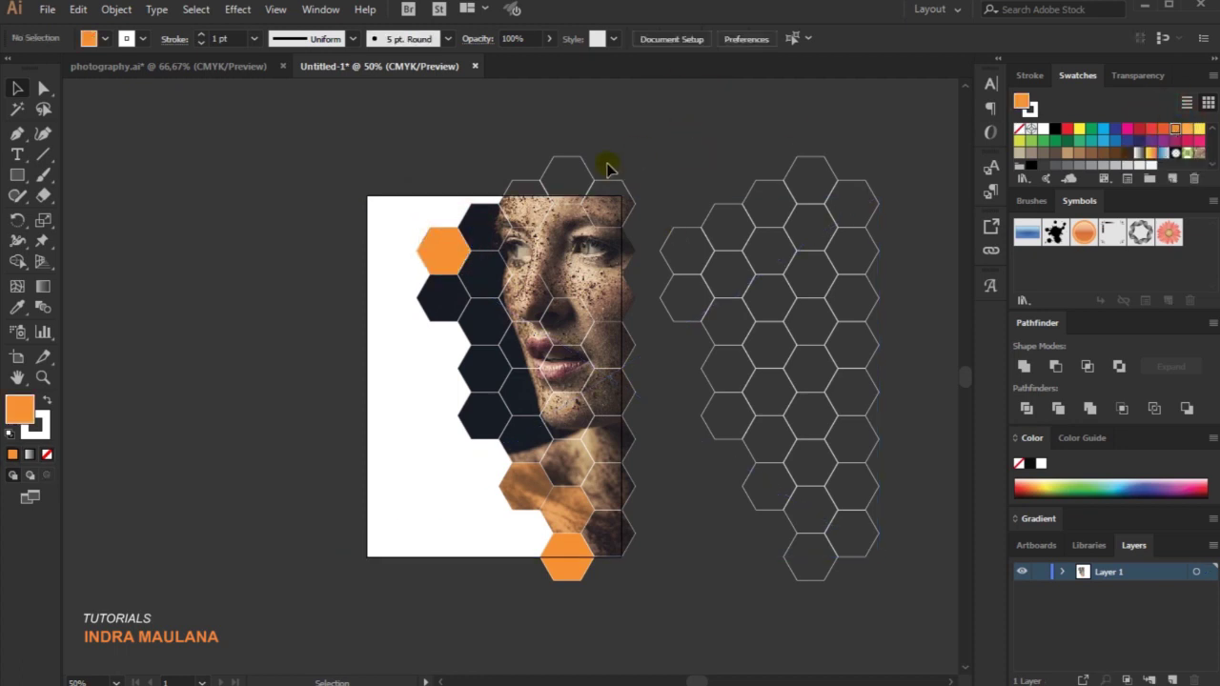
{"action": "left_click", "coordinate": [544, 203]}
{"action": "left_click", "coordinate": [1174, 131]}
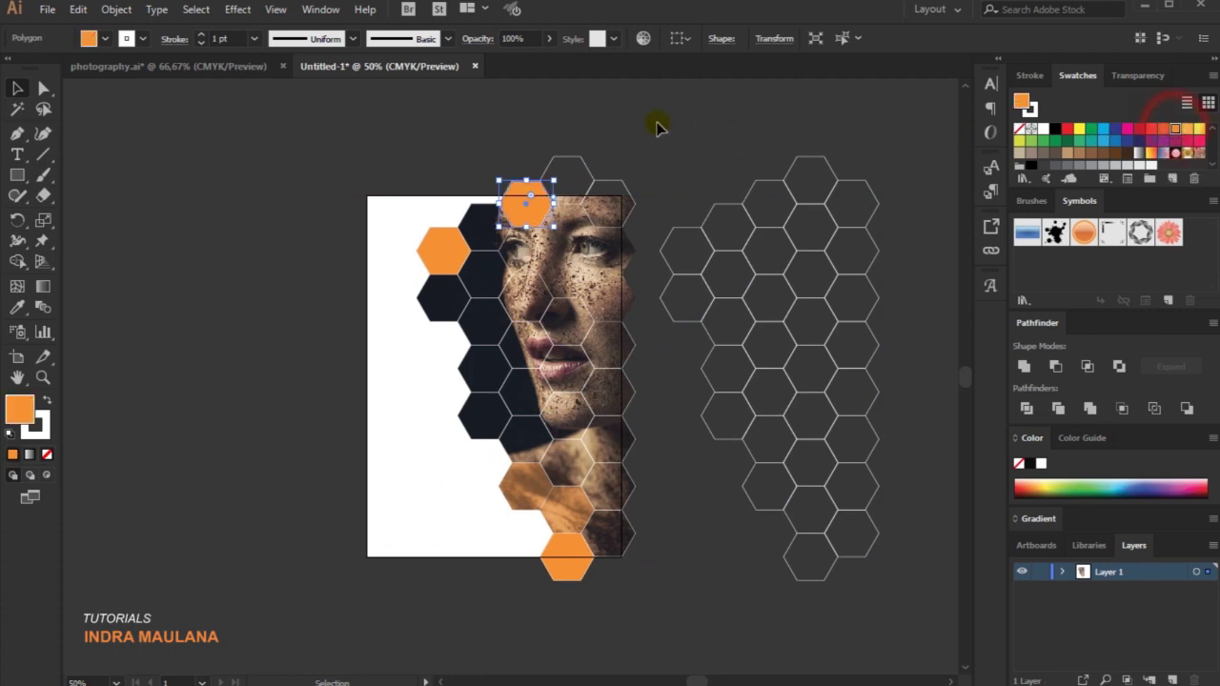
{"action": "left_click", "coordinate": [647, 135]}
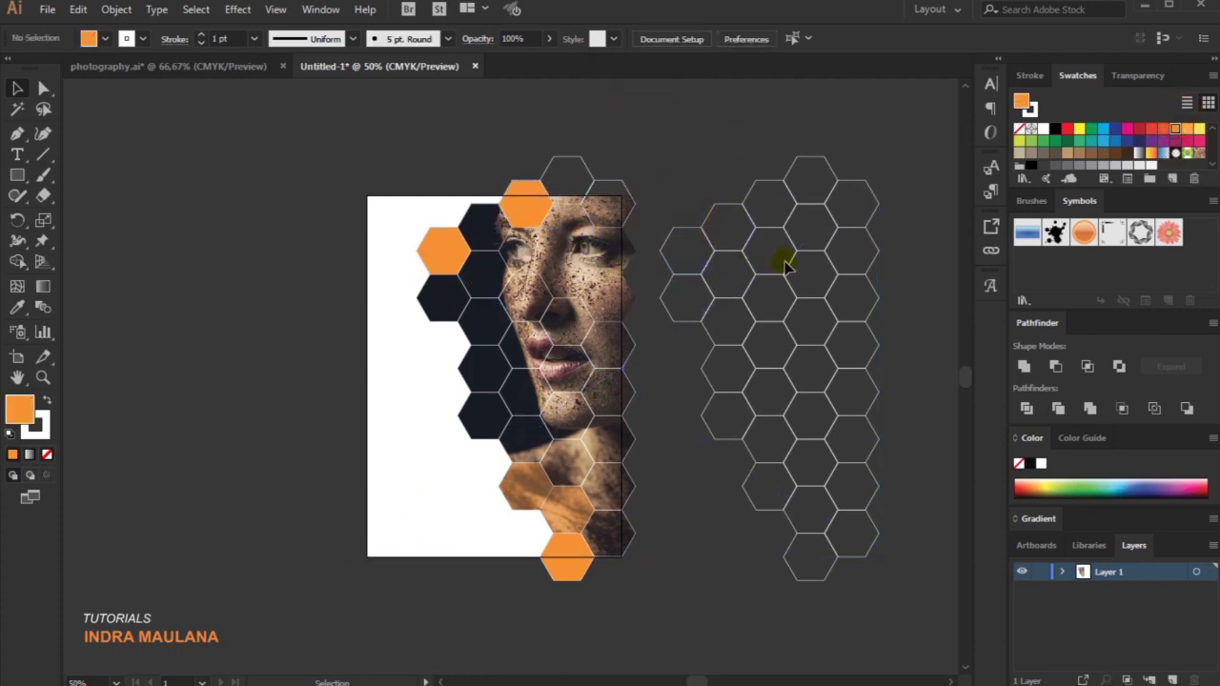
{"action": "left_click_drag", "start_coordinate": [790, 258], "coordinate": [817, 273]}
Ungroup the right hexagon grid and copy one outline hexagon to the photo's right edge
{"action": "right_click", "coordinate": [832, 270]}
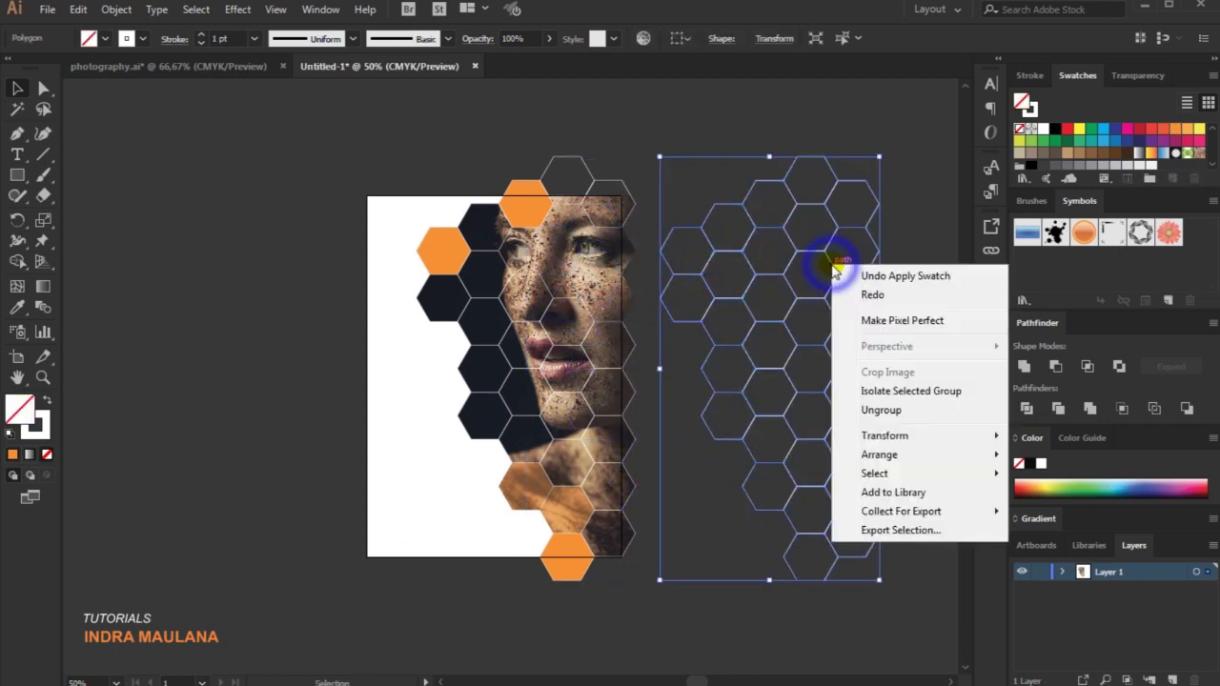
{"action": "left_click", "coordinate": [843, 410]}
{"action": "left_click", "coordinate": [898, 264]}
{"action": "left_click", "coordinate": [825, 240]}
{"action": "left_click", "coordinate": [899, 239]}
{"action": "left_click_drag", "start_coordinate": [875, 249], "coordinate": [646, 260]}
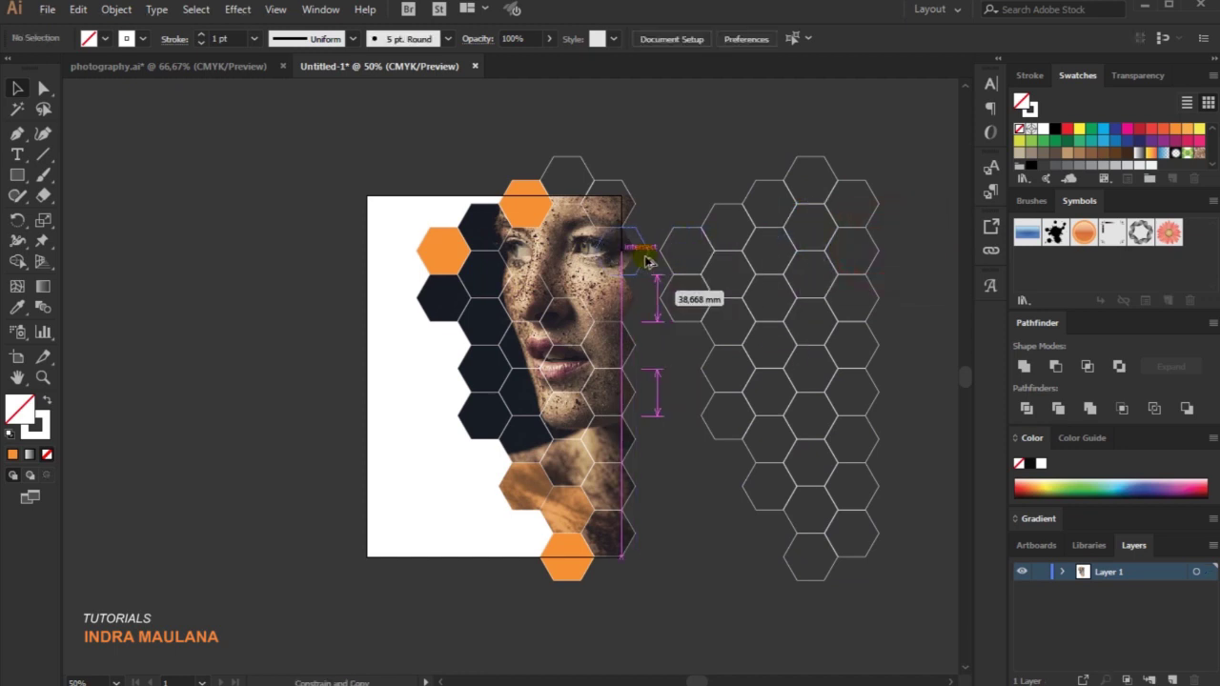
{"action": "left_click_drag", "start_coordinate": [646, 260], "coordinate": [635, 252]}
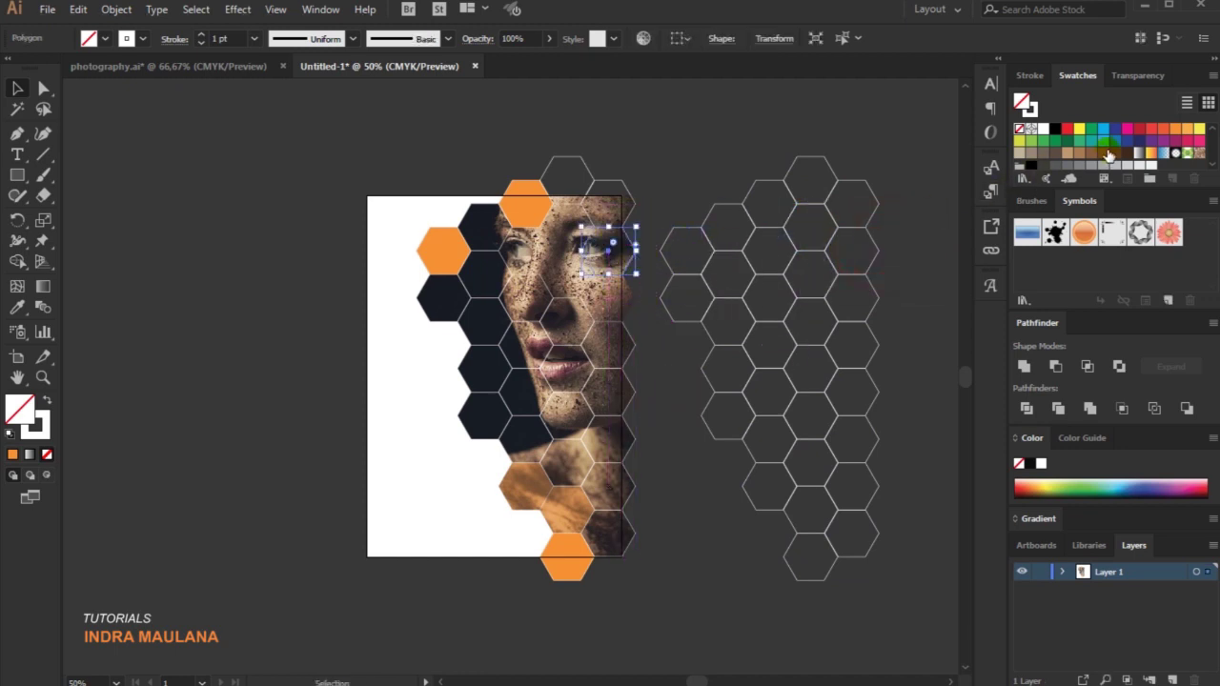
Give that hexagon an orange fill at 50% opacity
{"action": "left_click", "coordinate": [46, 401]}
{"action": "left_click", "coordinate": [1178, 129]}
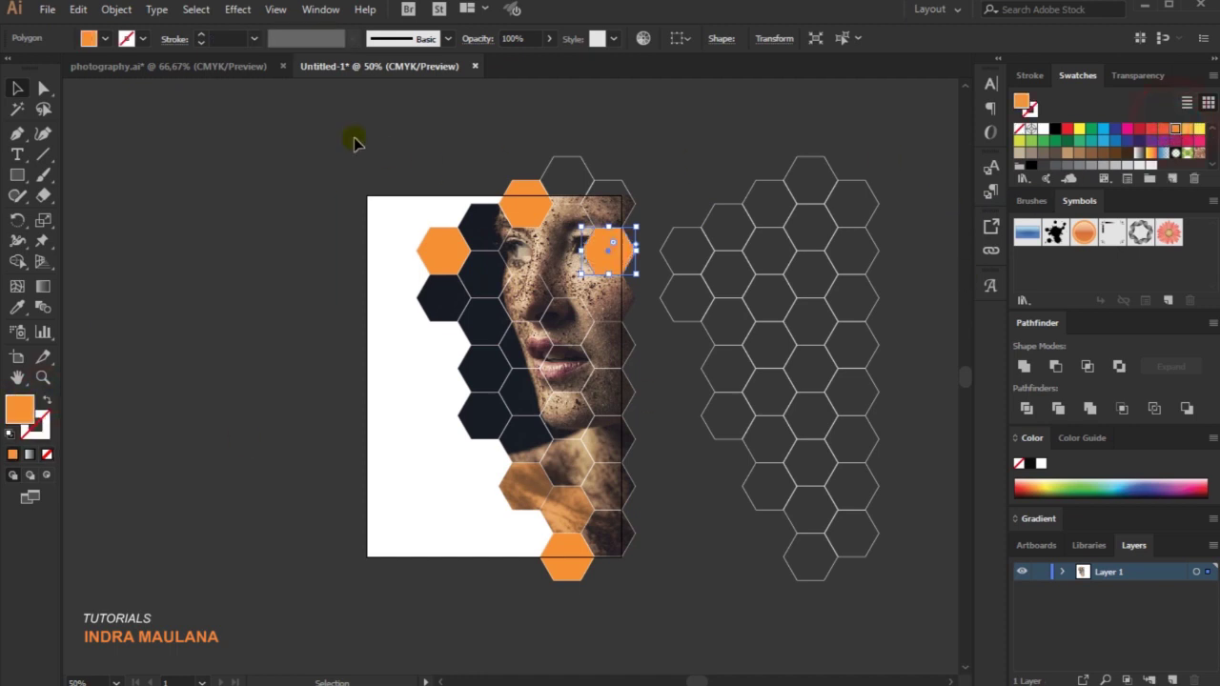
{"action": "left_click", "coordinate": [520, 39]}
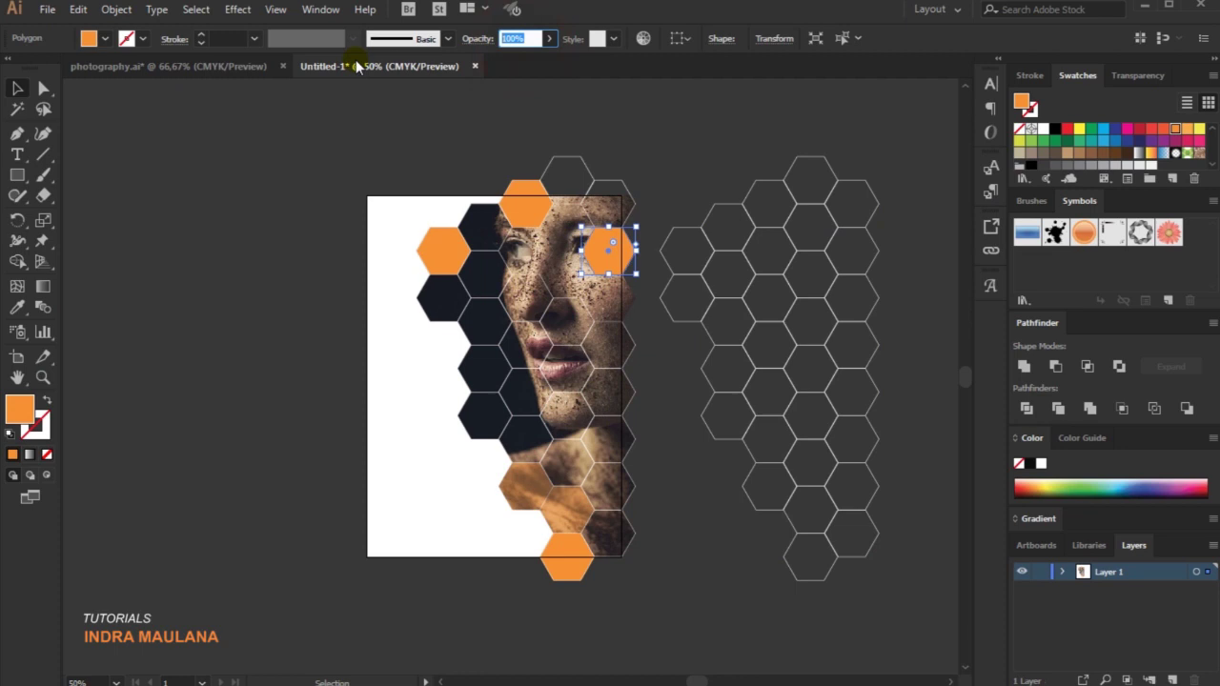
{"action": "type", "text": "50"}
{"action": "key", "text": "Return"}
{"action": "left_click", "coordinate": [716, 160]}
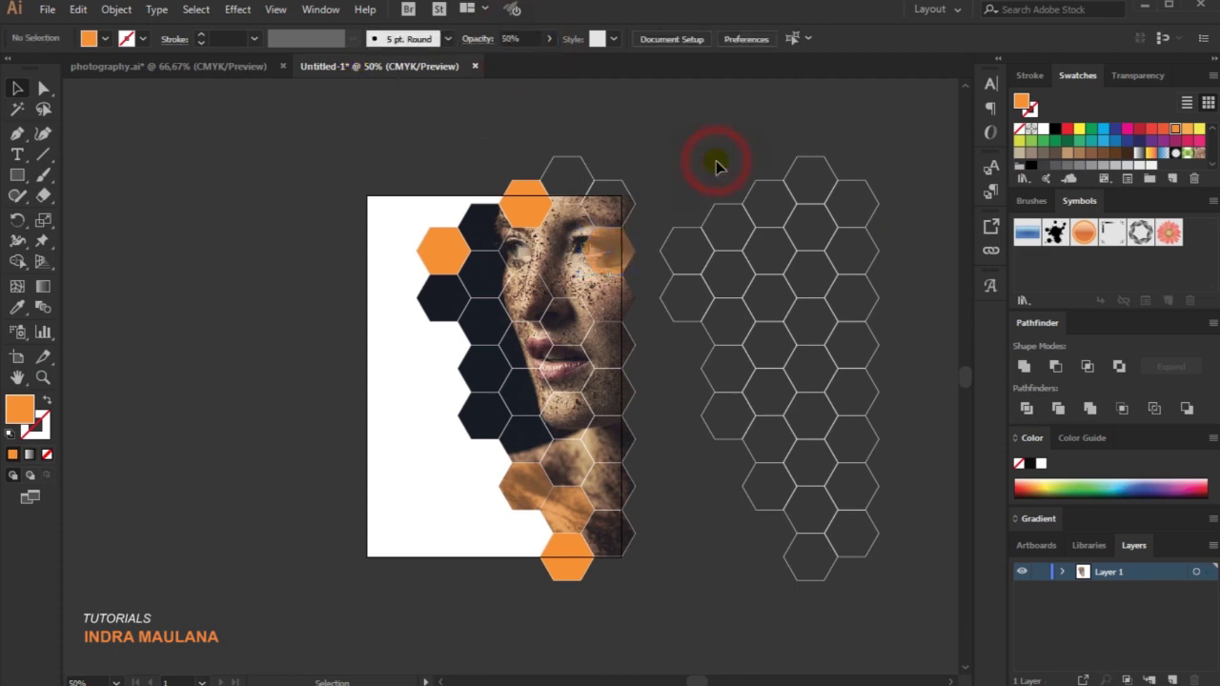
Copy the translucent orange hexagon from the eye down over the mouth
{"action": "left_click", "coordinate": [621, 255]}
{"action": "left_click_drag", "start_coordinate": [622, 256], "coordinate": [582, 327]}
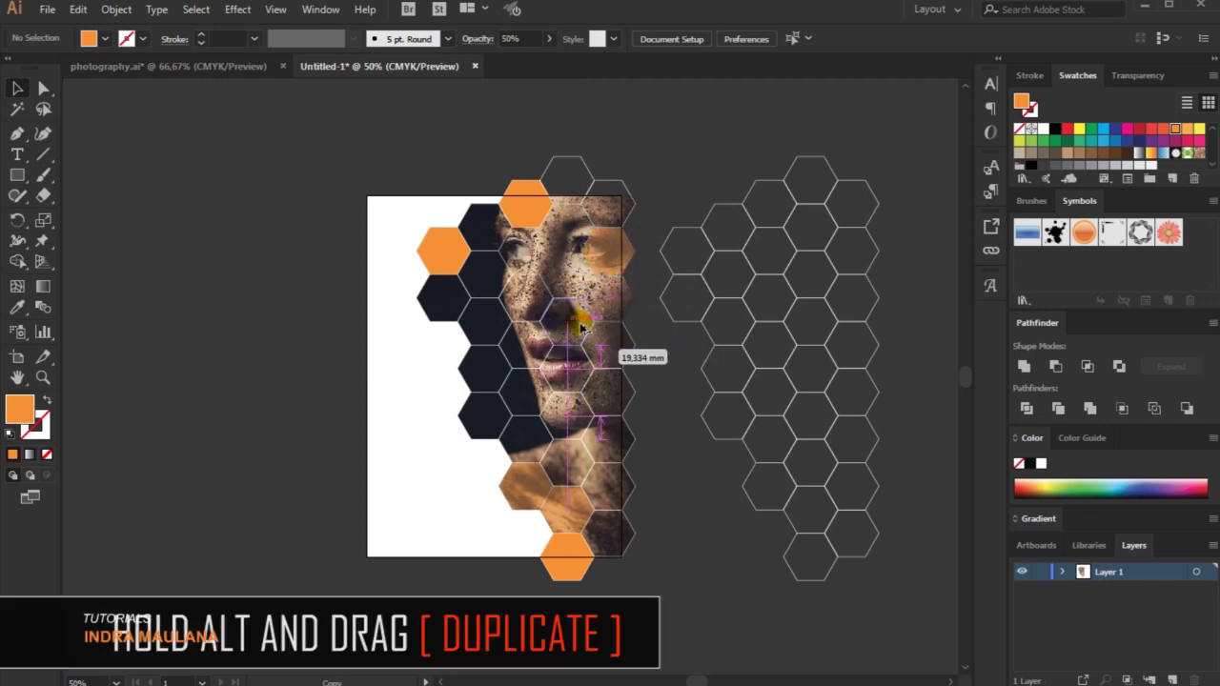
{"action": "left_click_drag", "start_coordinate": [582, 328], "coordinate": [525, 388]}
{"action": "left_click", "coordinate": [715, 136]}
{"action": "left_click", "coordinate": [214, 304]}
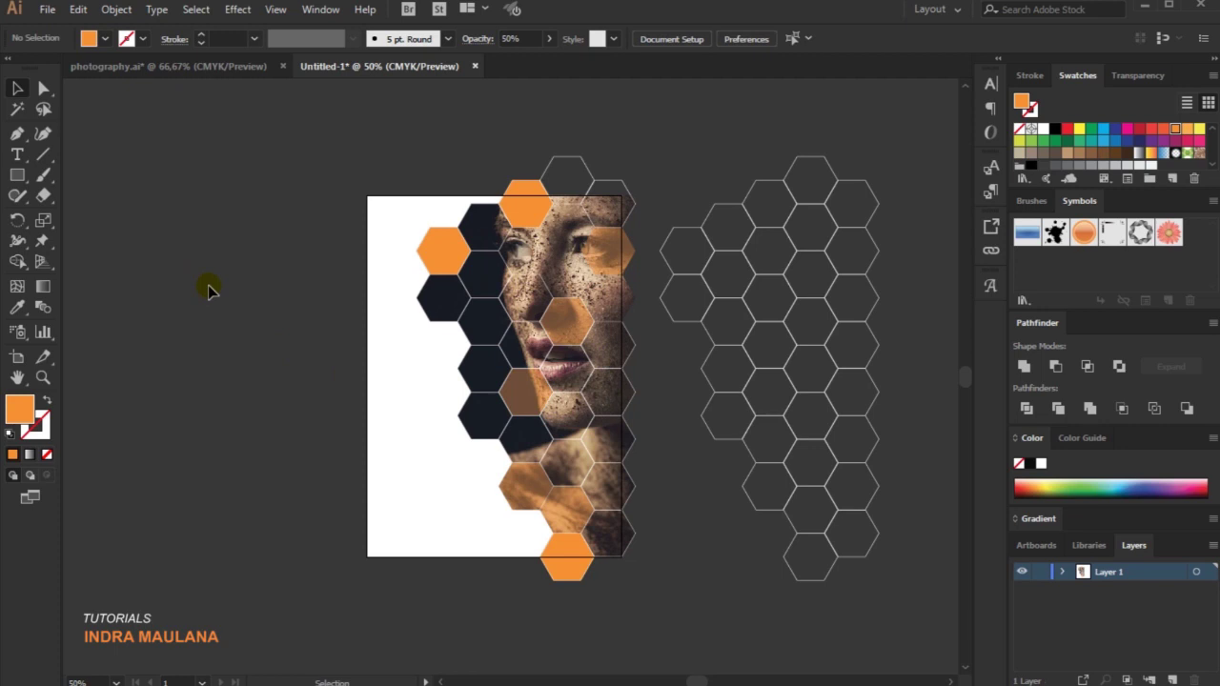
Apply the dark navy fill to the empty top hexagon with the Eyedropper
{"action": "left_click", "coordinate": [575, 162]}
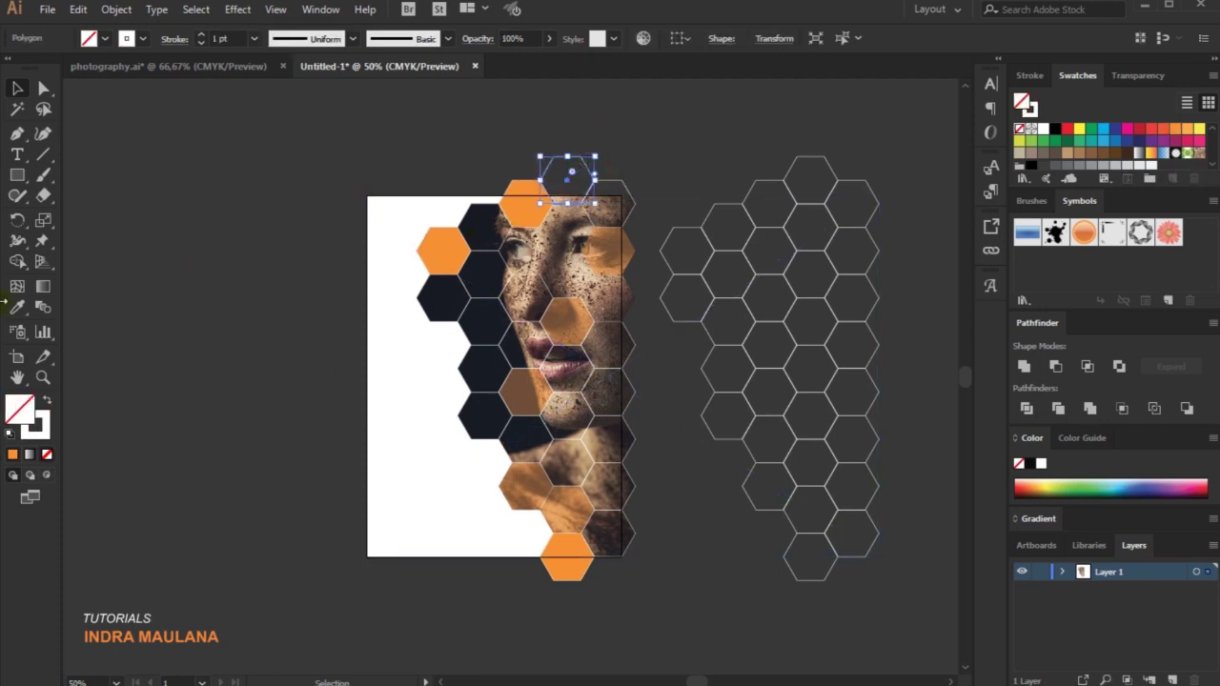
{"action": "left_click", "coordinate": [495, 382]}
{"action": "left_click", "coordinate": [16, 87]}
{"action": "left_click", "coordinate": [308, 142]}
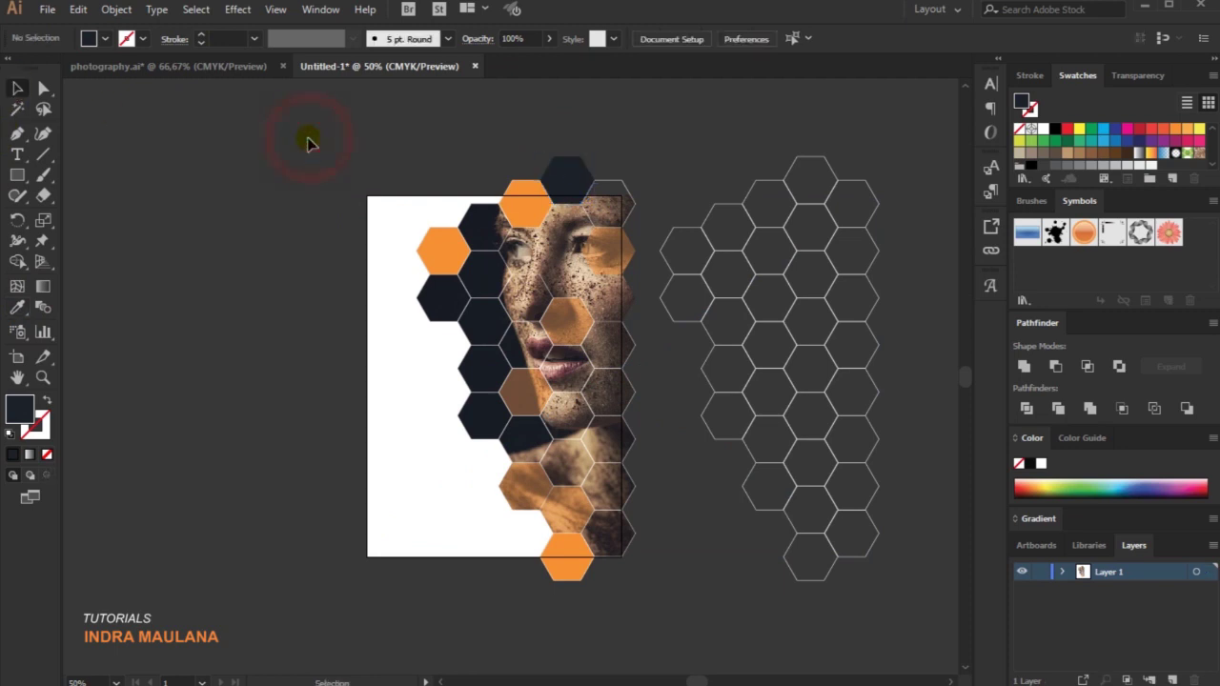
{"action": "left_click", "coordinate": [567, 176]}
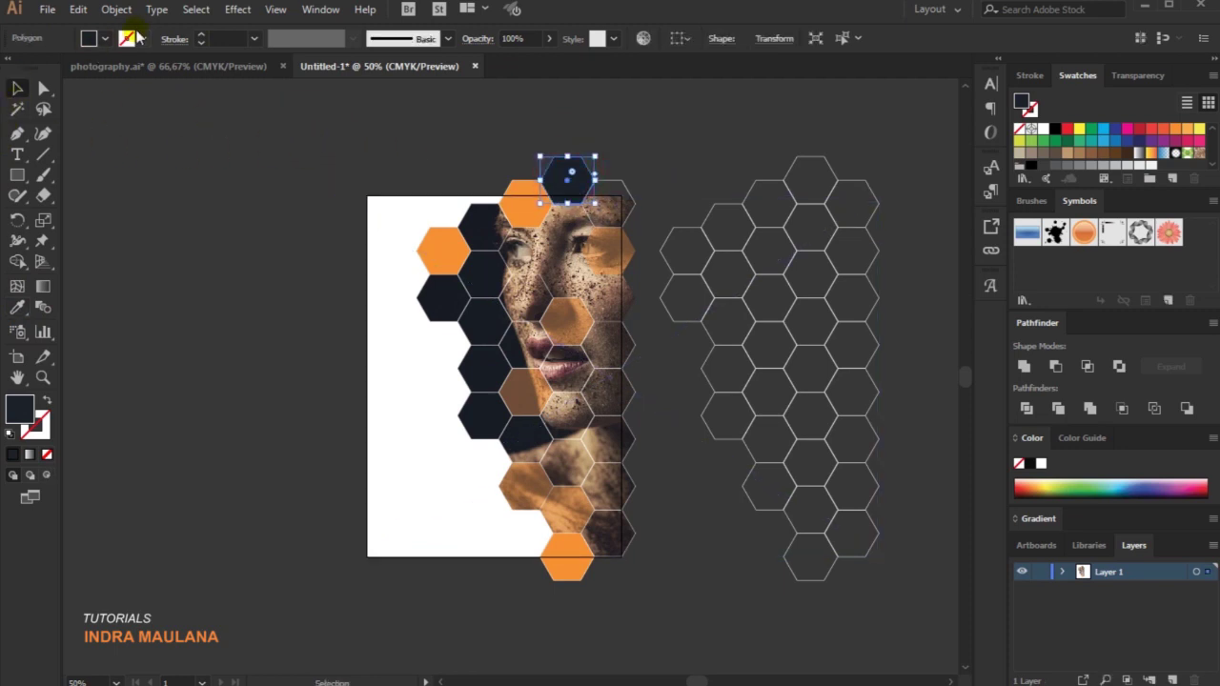
{"action": "left_click", "coordinate": [105, 38]}
{"action": "left_click", "coordinate": [204, 279]}
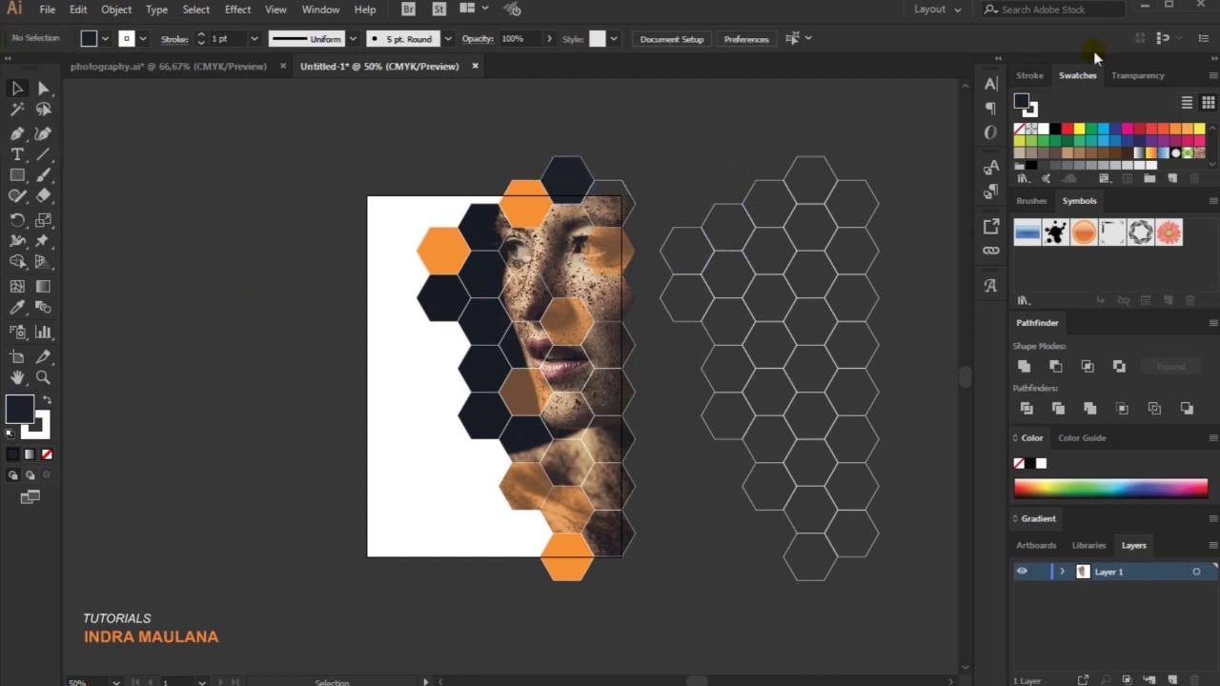
{"action": "left_click_drag", "start_coordinate": [676, 139], "coordinate": [906, 619]}
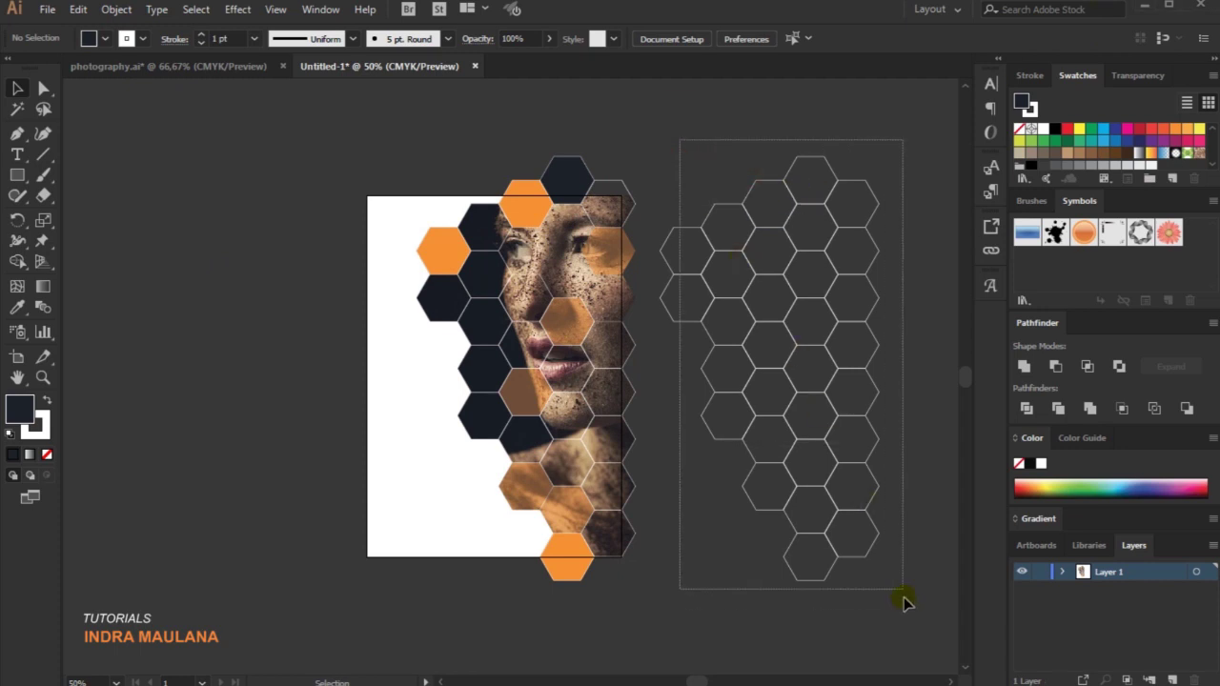
Ungroup the outline grid and drag a copy toward the photo
{"action": "right_click", "coordinate": [768, 226]}
{"action": "left_click", "coordinate": [817, 330]}
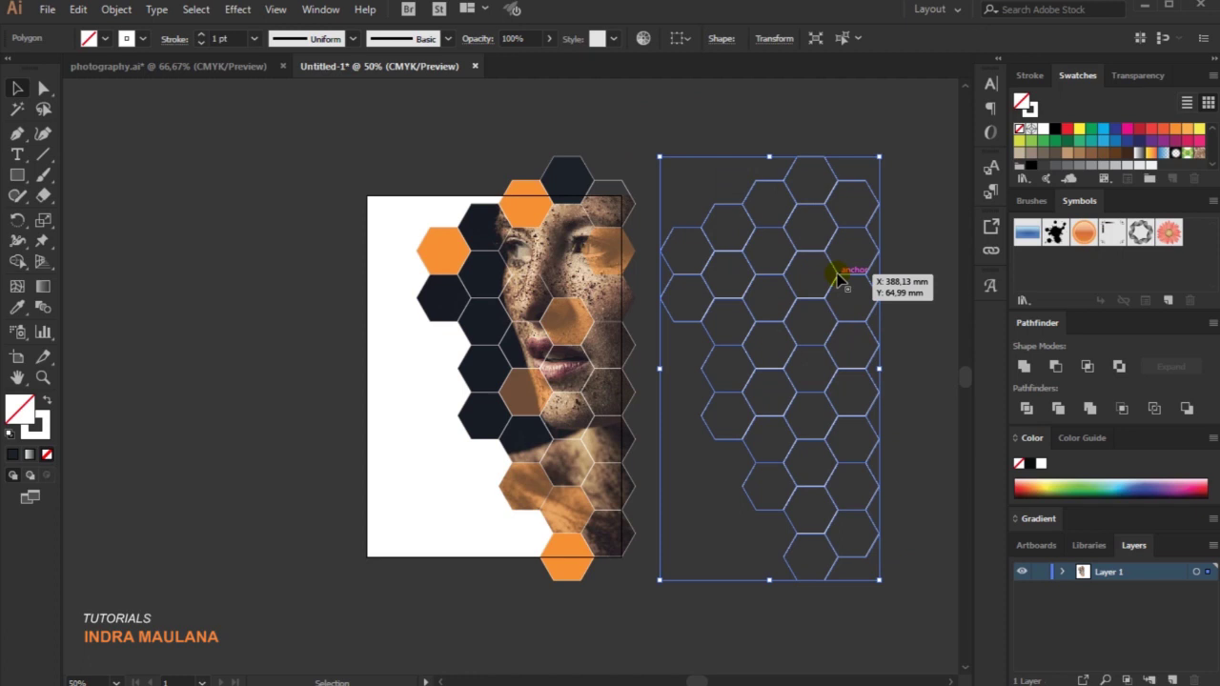
{"action": "scroll", "coordinate": [705, 289], "scroll_direction": "down", "scroll_amount": 1}
{"action": "left_click_drag", "start_coordinate": [748, 286], "coordinate": [883, 286]}
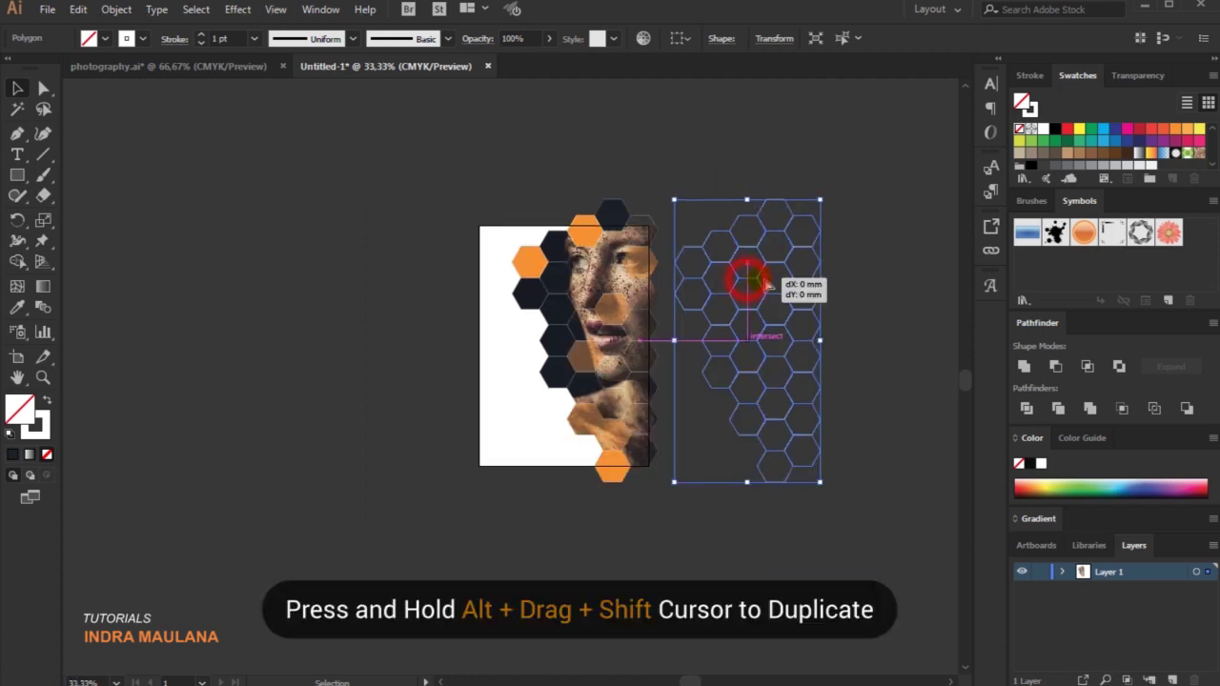
{"action": "left_click_drag", "start_coordinate": [835, 526], "coordinate": [763, 519]}
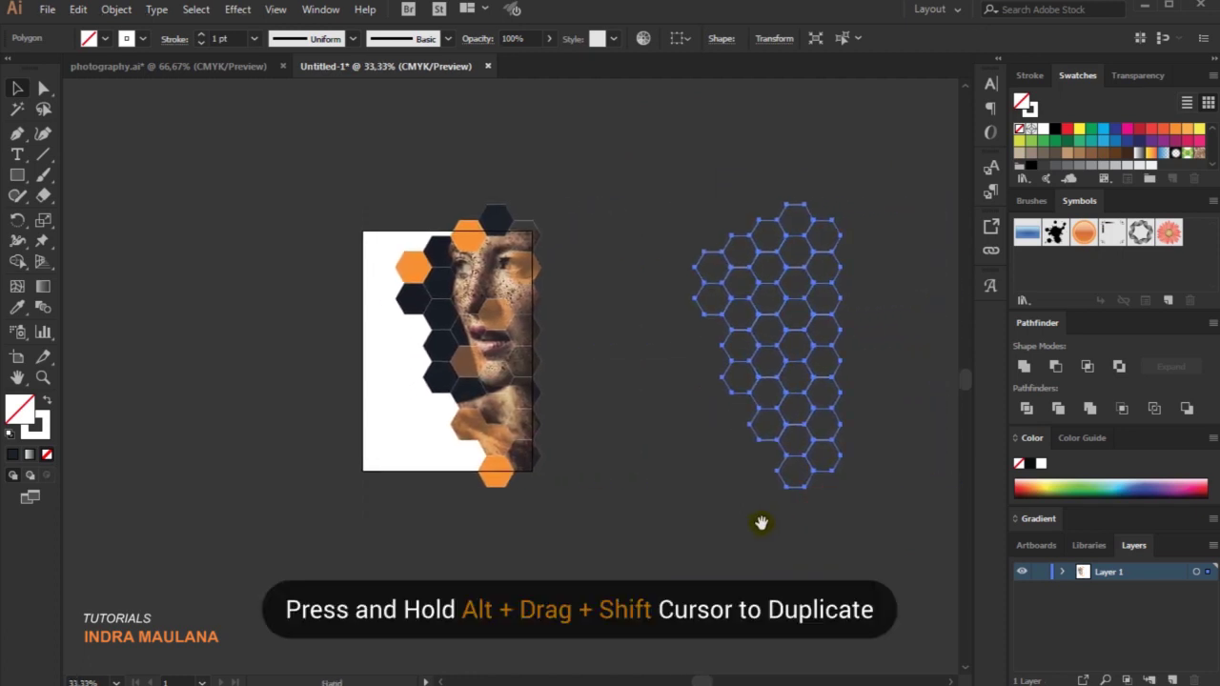
{"action": "left_click_drag", "start_coordinate": [791, 365], "coordinate": [633, 379]}
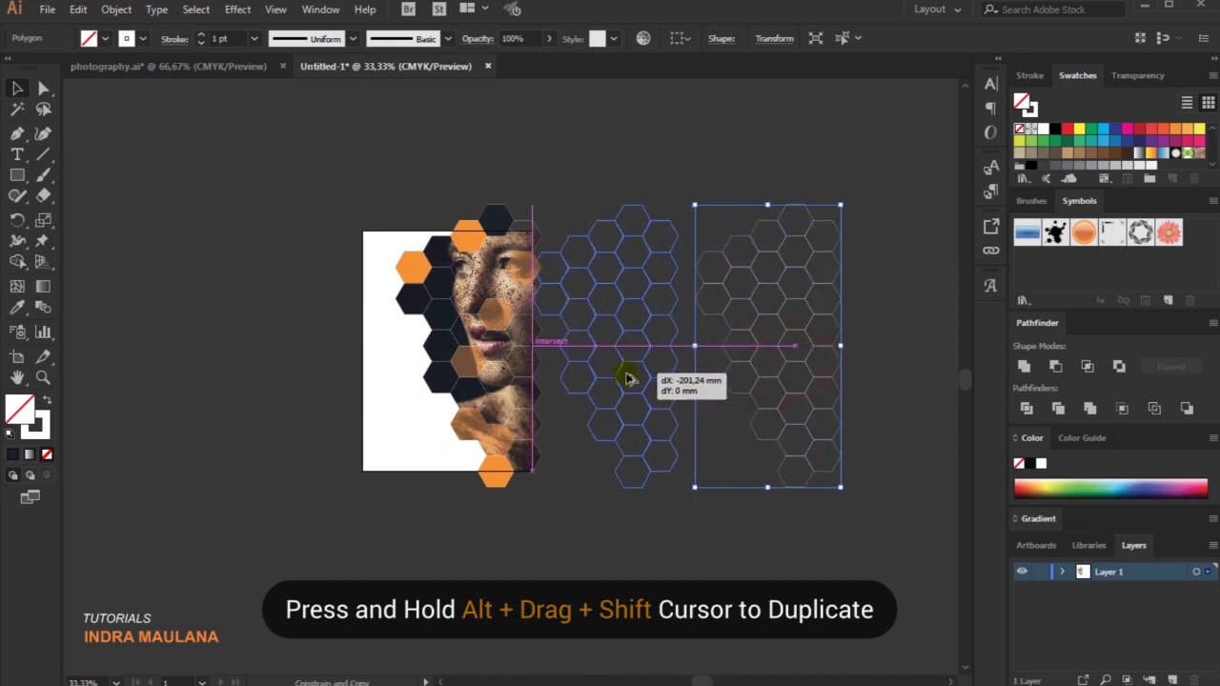
{"action": "left_click", "coordinate": [588, 499]}
Set the grid copy's stroke to 0.25 pt and shrink it from its centre
{"action": "left_click", "coordinate": [620, 276]}
{"action": "left_click", "coordinate": [522, 464], "text": "shift"}
{"action": "scroll", "coordinate": [521, 464], "scroll_direction": "up", "scroll_amount": 1}
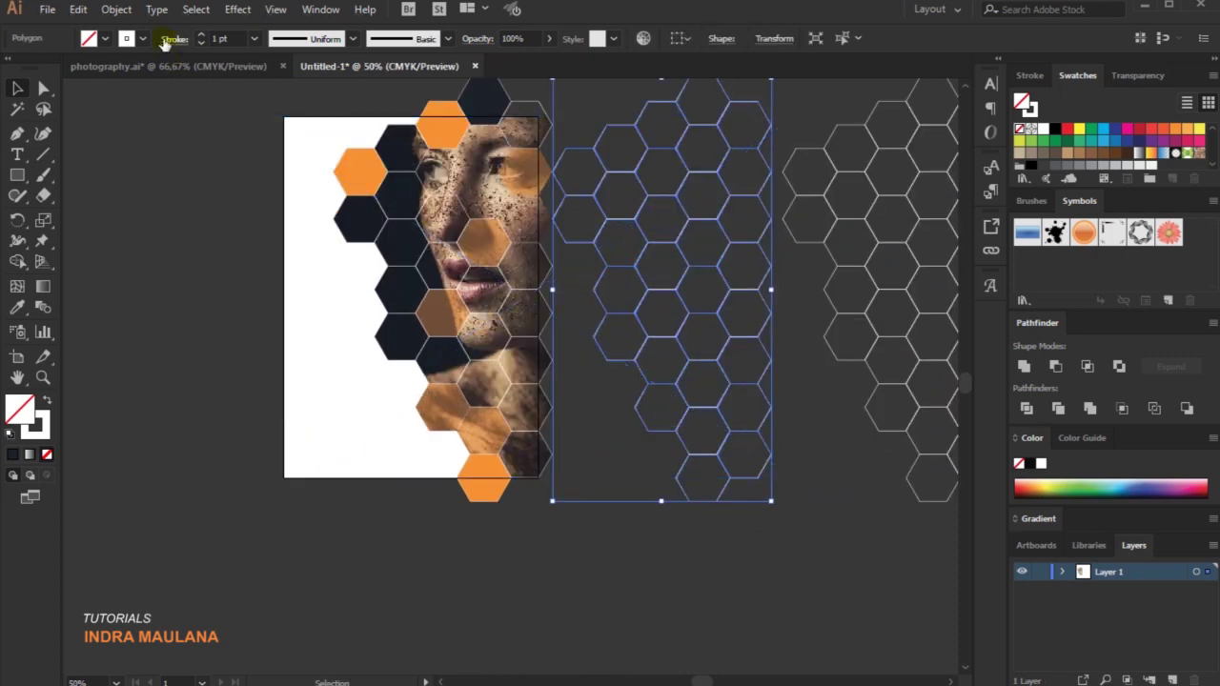
{"action": "left_click", "coordinate": [252, 39]}
{"action": "left_click", "coordinate": [267, 74]}
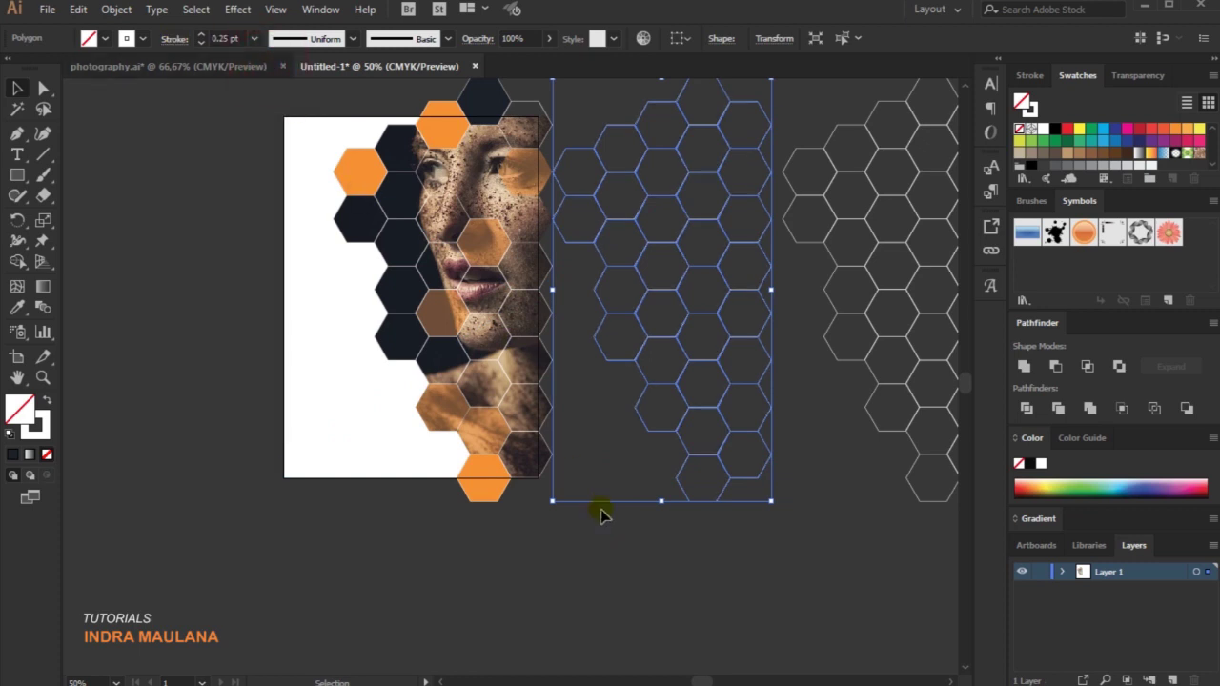
{"action": "scroll", "coordinate": [652, 539], "scroll_direction": "up", "scroll_amount": 1}
{"action": "left_click_drag", "start_coordinate": [770, 121], "coordinate": [770, 139]}
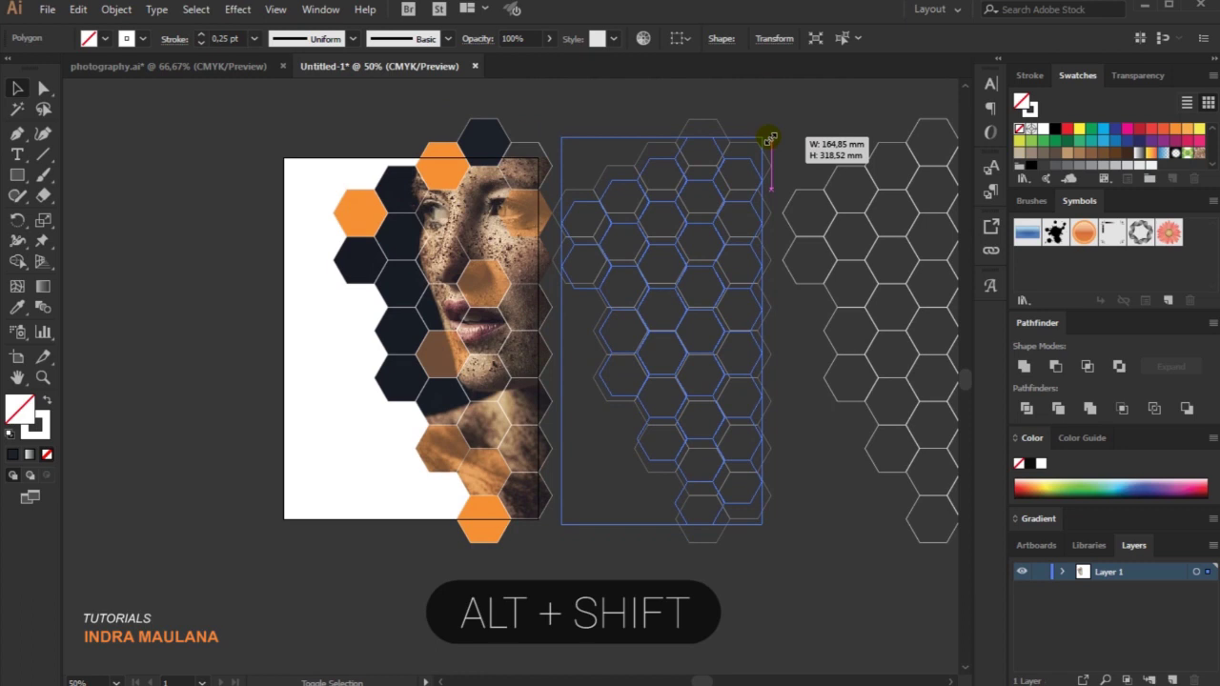
{"action": "left_click_drag", "start_coordinate": [768, 137], "coordinate": [759, 144]}
Move the thin grid copy over the portrait
{"action": "mouse_move", "coordinate": [679, 206]}
{"action": "left_mouse_down"}
{"action": "mouse_move", "coordinate": [468, 205]}
{"action": "mouse_move", "coordinate": [463, 191]}
{"action": "left_mouse_up"}
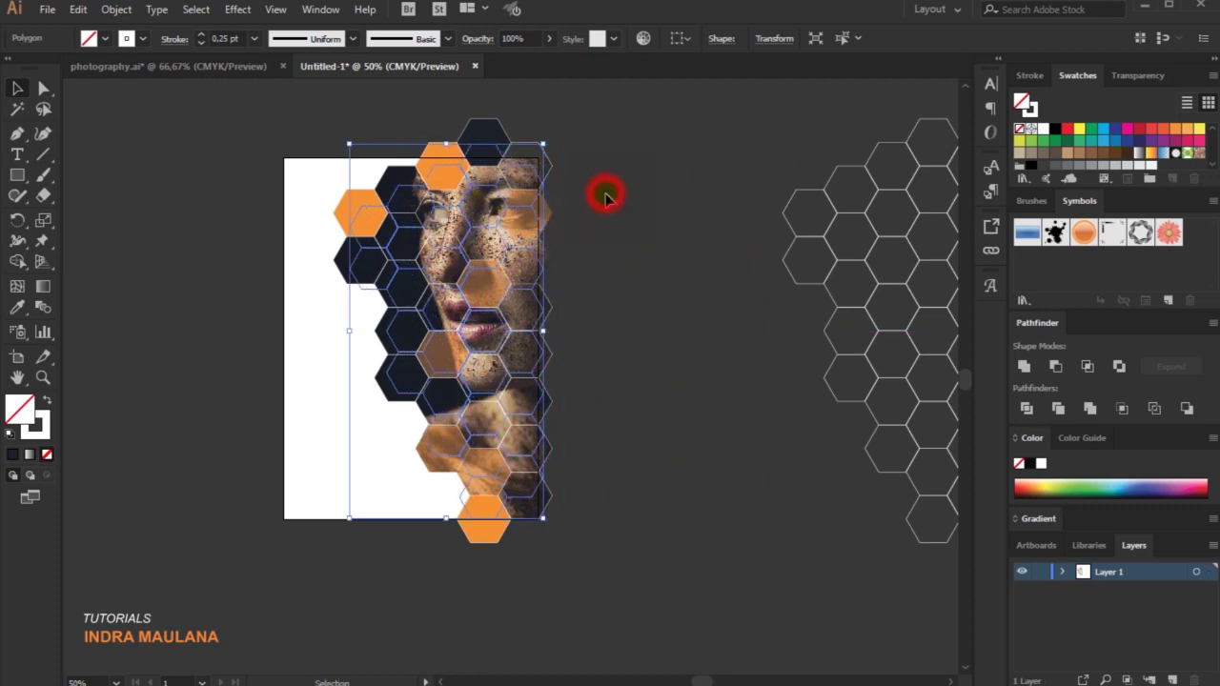
{"action": "left_click", "coordinate": [604, 190]}
{"action": "scroll", "coordinate": [145, 438], "scroll_direction": "up", "scroll_amount": 1, "text": "alt"}
{"action": "left_click_drag", "start_coordinate": [210, 348], "coordinate": [171, 359]}
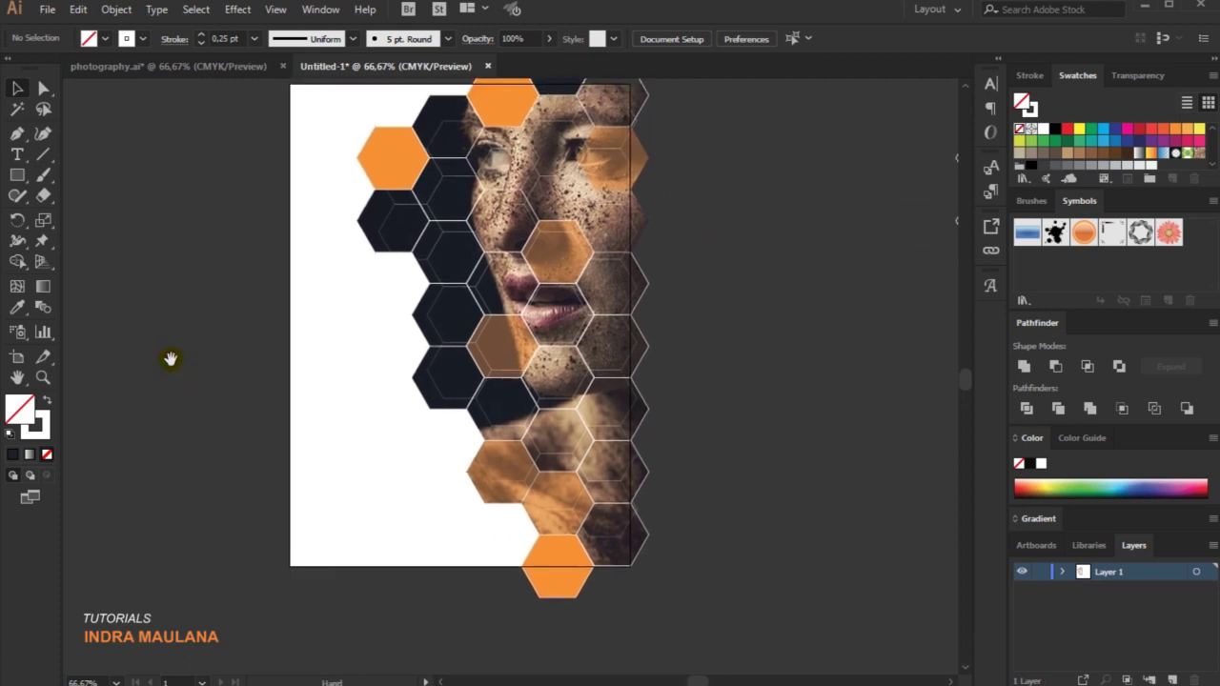
Shrink the overlaid hexagon outline group slightly and nudge it down and right
{"action": "left_click", "coordinate": [510, 143]}
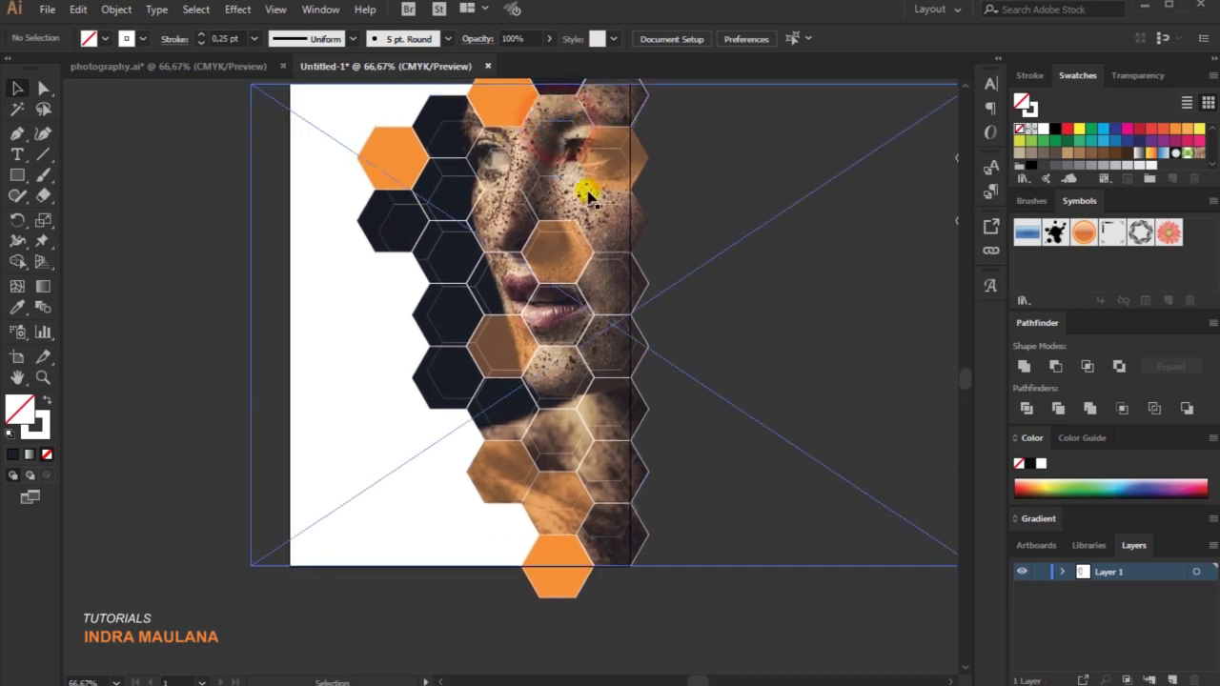
{"action": "scroll", "coordinate": [610, 286], "scroll_direction": "up", "scroll_amount": 1}
{"action": "left_click", "coordinate": [636, 381]}
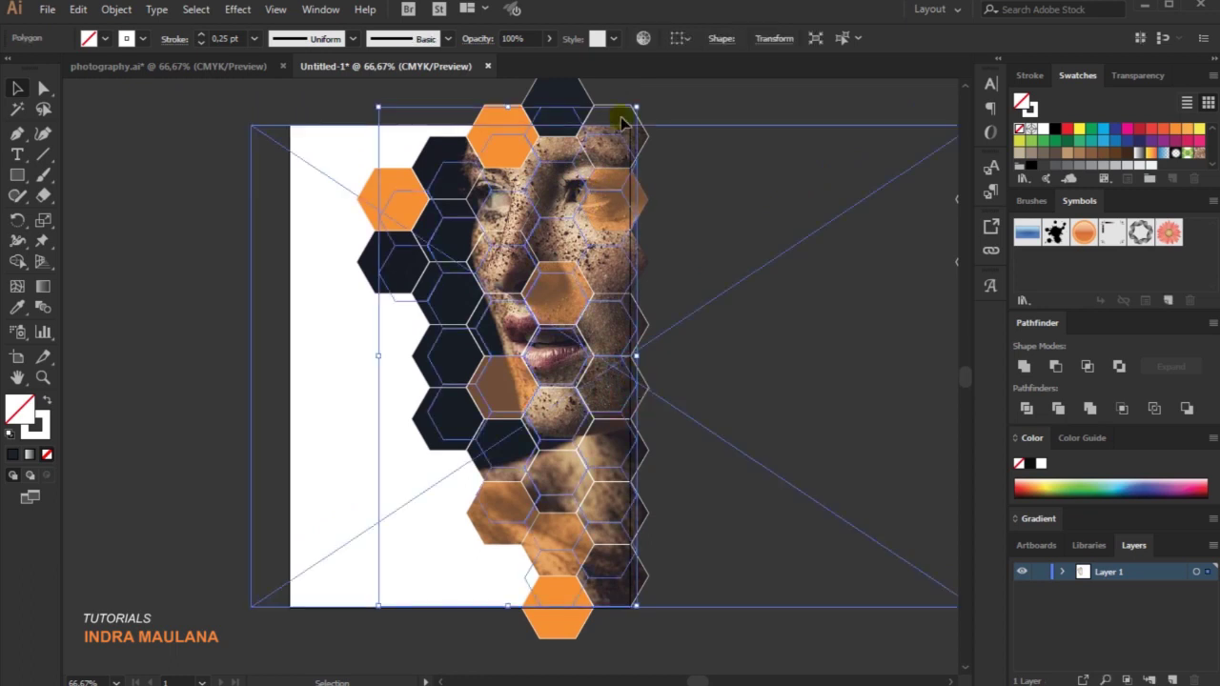
{"action": "left_click_drag", "start_coordinate": [640, 105], "coordinate": [627, 124]}
{"action": "key", "text": "shift+Down"}
{"action": "key", "text": "shift+Down"}
{"action": "key", "text": "shift+Down"}
{"action": "key", "text": "shift+Down"}
{"action": "key", "text": "shift+Down"}
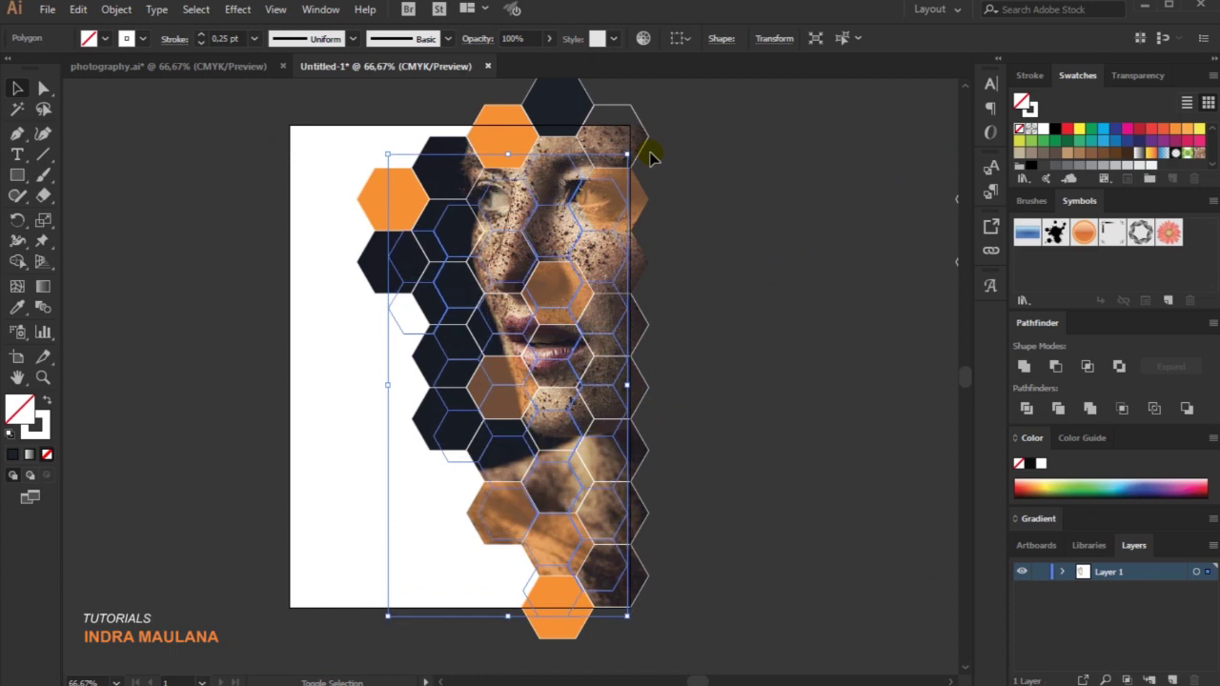
{"action": "key", "text": "shift+Right"}
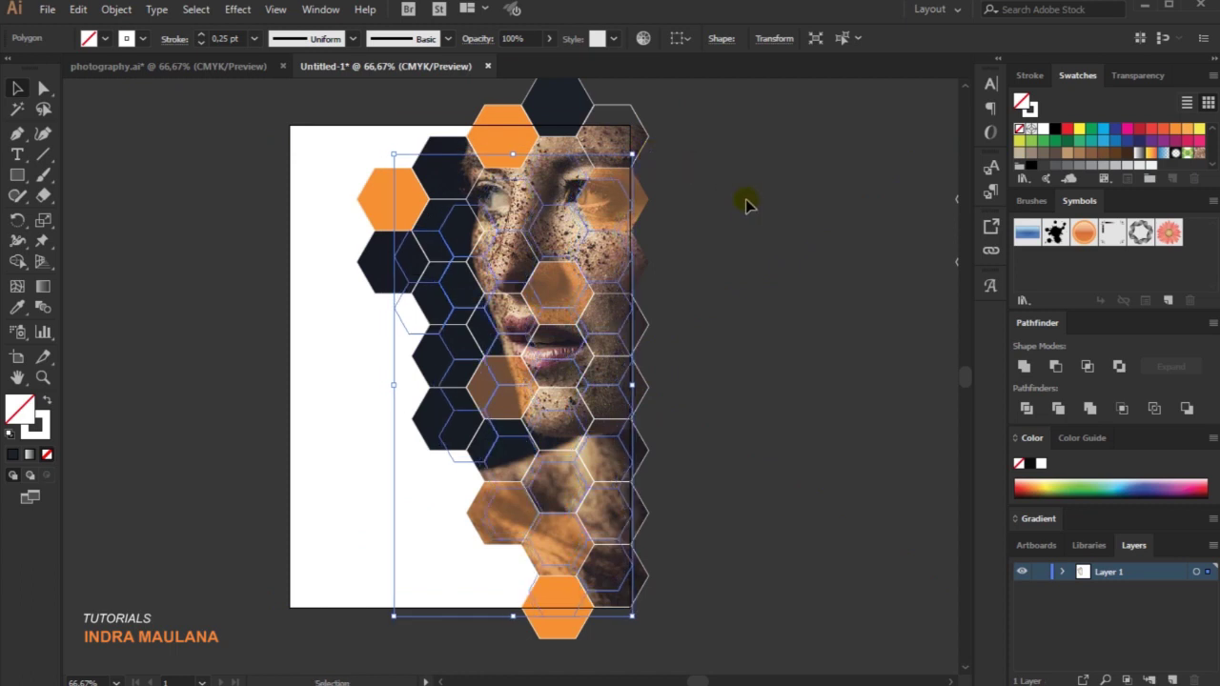
{"action": "left_click", "coordinate": [746, 205]}
Reposition the outline group to line up with the filled hexagons
{"action": "left_click_drag", "start_coordinate": [749, 199], "coordinate": [760, 204]}
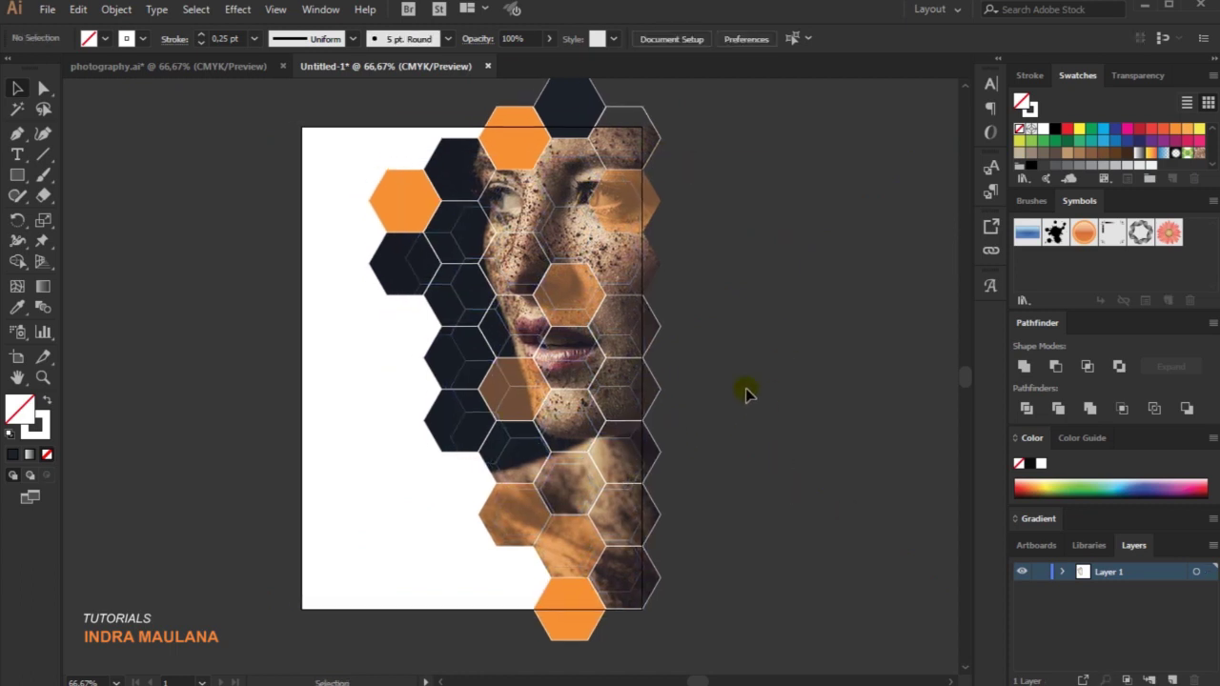
{"action": "left_click_drag", "start_coordinate": [454, 275], "coordinate": [452, 285]}
{"action": "left_click", "coordinate": [863, 264]}
{"action": "key", "text": "ctrl+z"}
{"action": "key", "text": "ctrl+z"}
{"action": "left_click_drag", "start_coordinate": [499, 218], "coordinate": [503, 205]}
{"action": "left_click", "coordinate": [784, 197]}
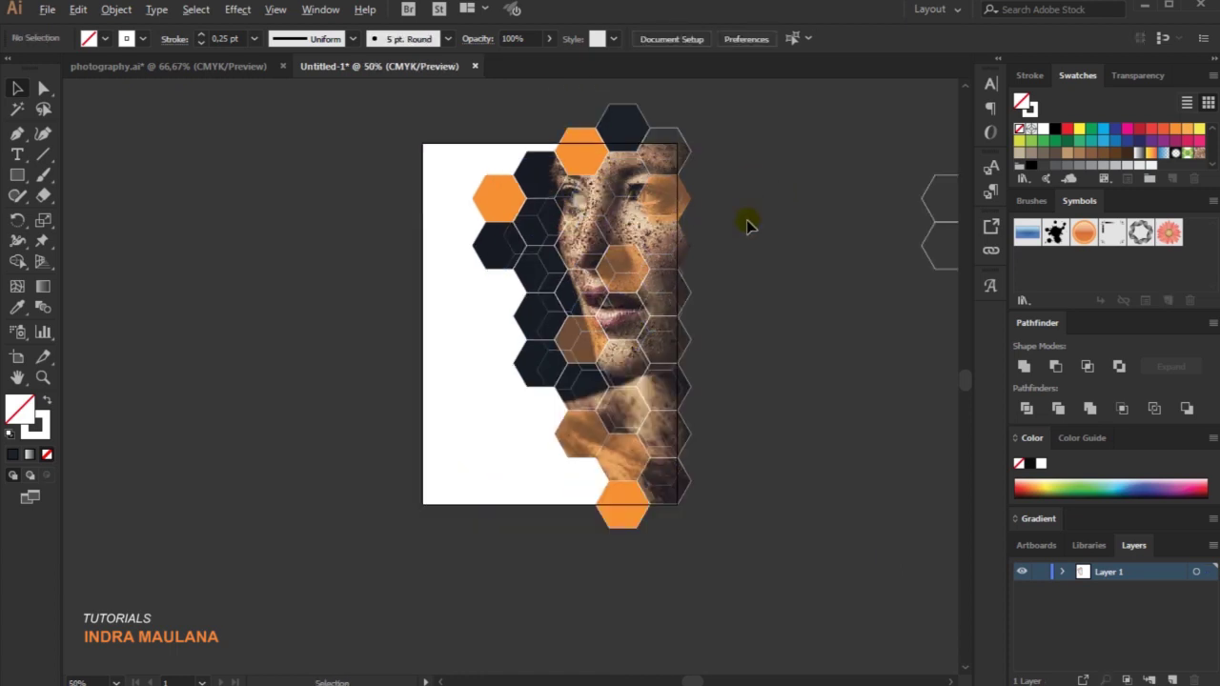
Zoom in to fine-tune the outline group's alignment, then zoom back out
{"action": "key", "text": "ctrl+1"}
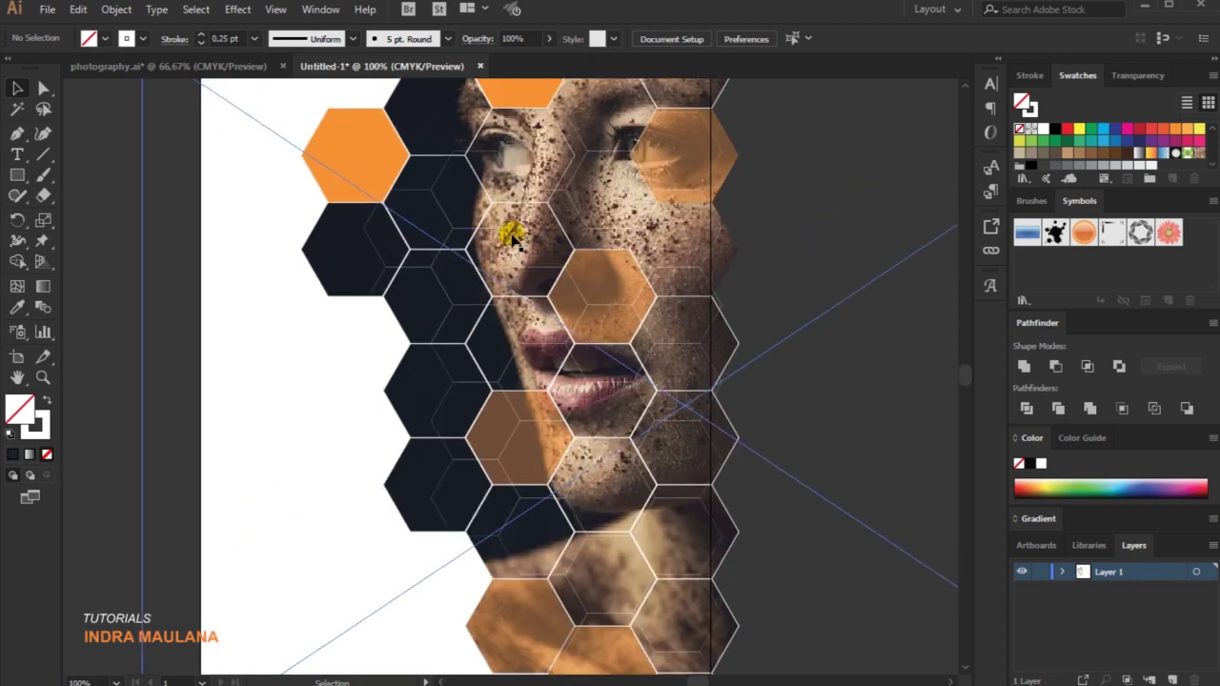
{"action": "left_click_drag", "start_coordinate": [448, 224], "coordinate": [409, 204]}
{"action": "left_click", "coordinate": [839, 258]}
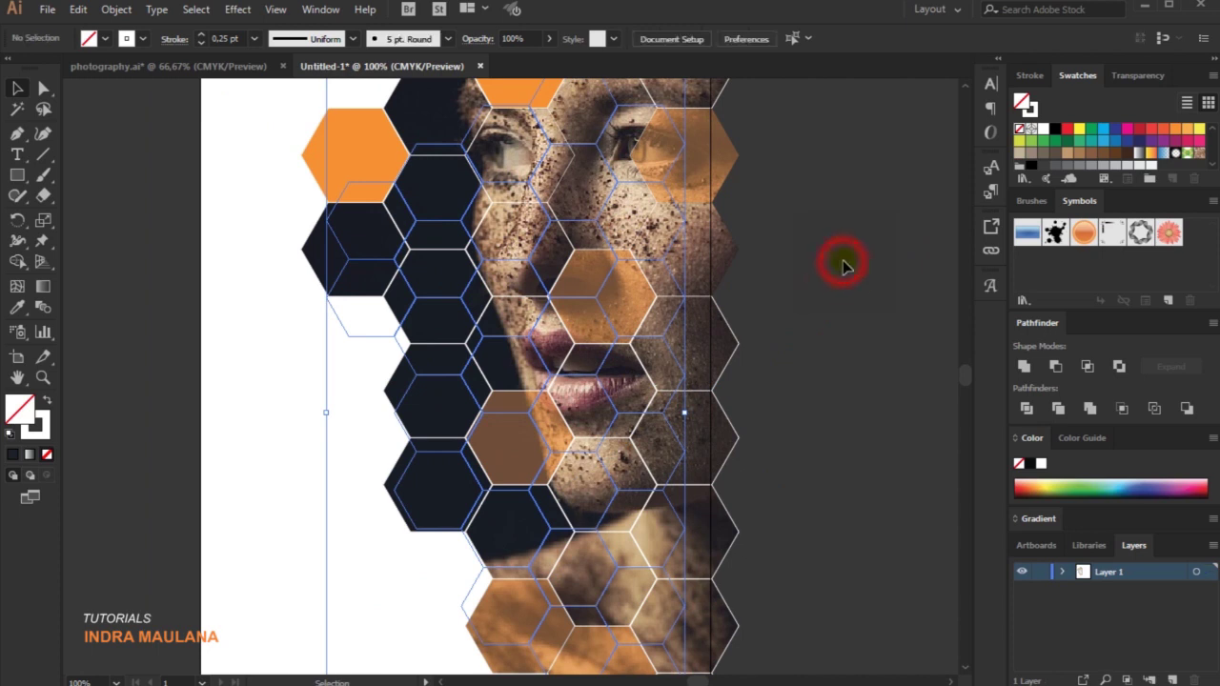
{"action": "key", "text": "ctrl+minus"}
{"action": "left_click_drag", "start_coordinate": [841, 264], "coordinate": [808, 255]}
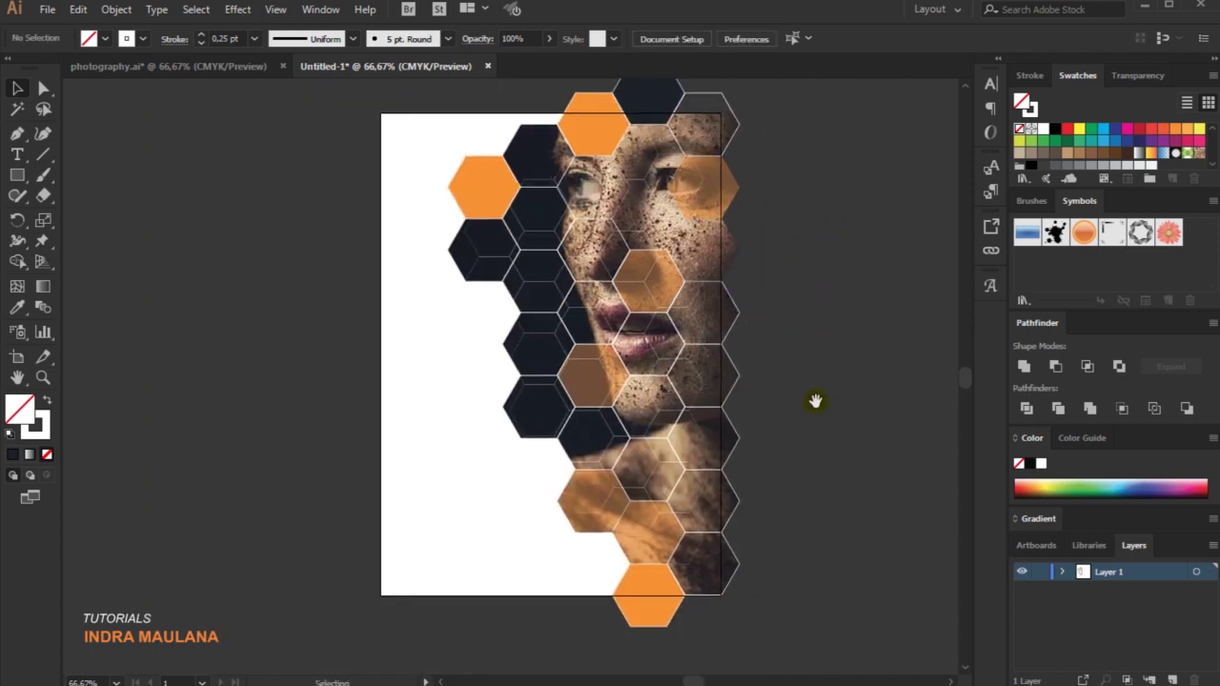
{"action": "left_click_drag", "start_coordinate": [815, 401], "coordinate": [788, 395]}
{"action": "left_click_drag", "start_coordinate": [514, 334], "coordinate": [527, 309]}
{"action": "left_click", "coordinate": [778, 316]}
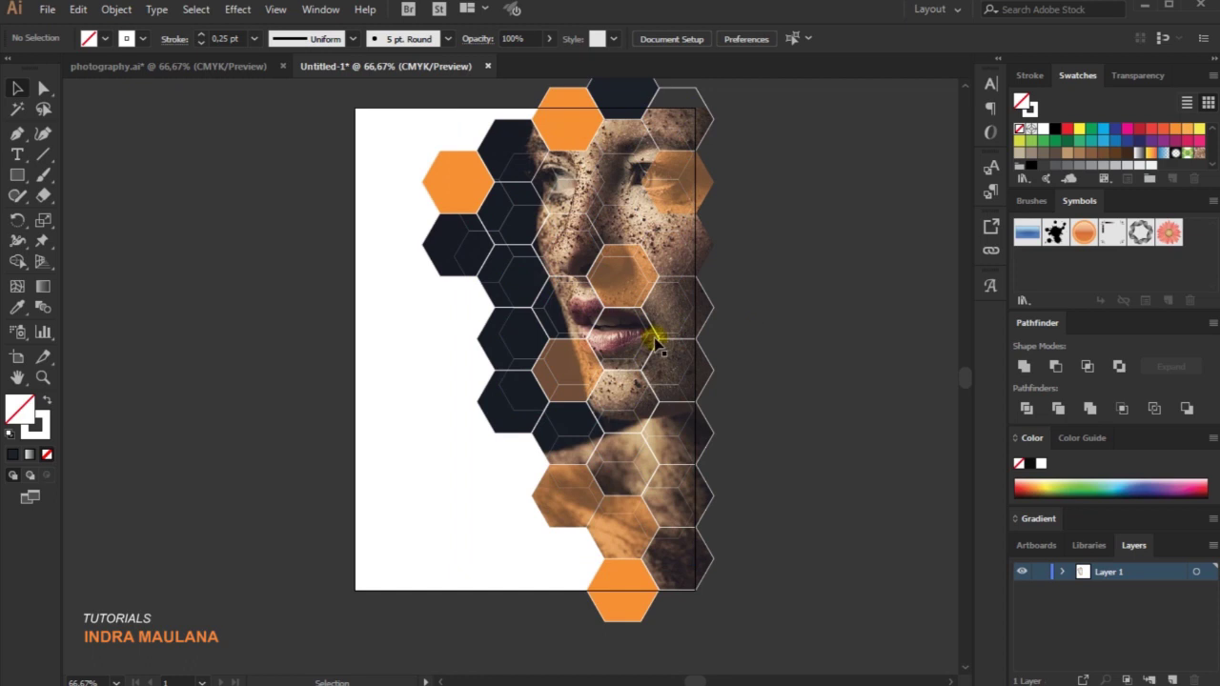
Move the outline group lower on the face, then nudge the honeycomb up and left
{"action": "left_click_drag", "start_coordinate": [530, 208], "coordinate": [522, 253]}
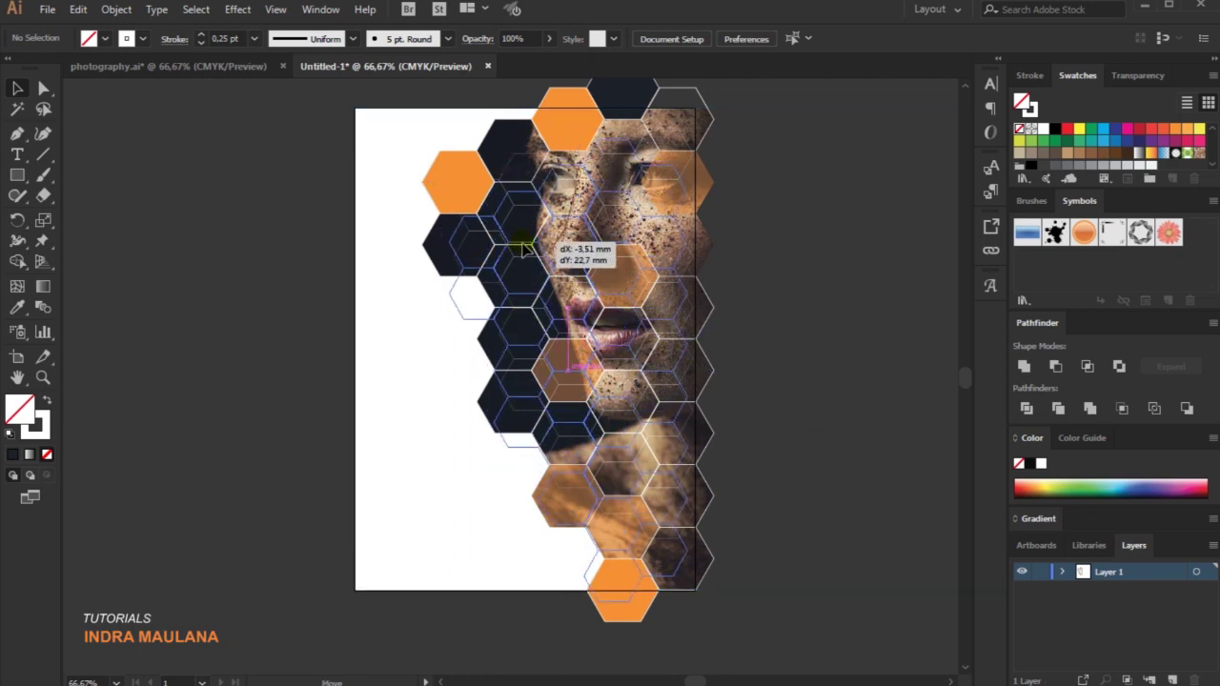
{"action": "left_click_drag", "start_coordinate": [646, 260], "coordinate": [646, 259]}
{"action": "left_click", "coordinate": [832, 243]}
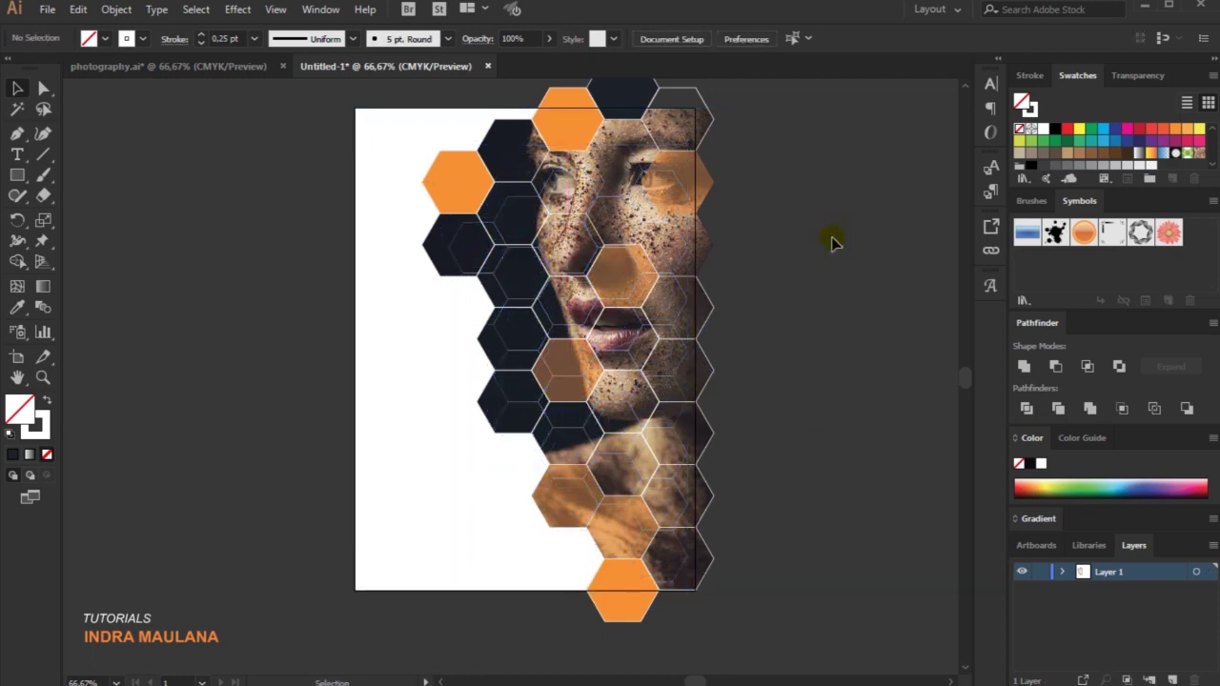
{"action": "left_click", "coordinate": [539, 308], "text": "shift"}
{"action": "key", "text": "Up"}
{"action": "key", "text": "Left"}
{"action": "key", "text": "Left"}
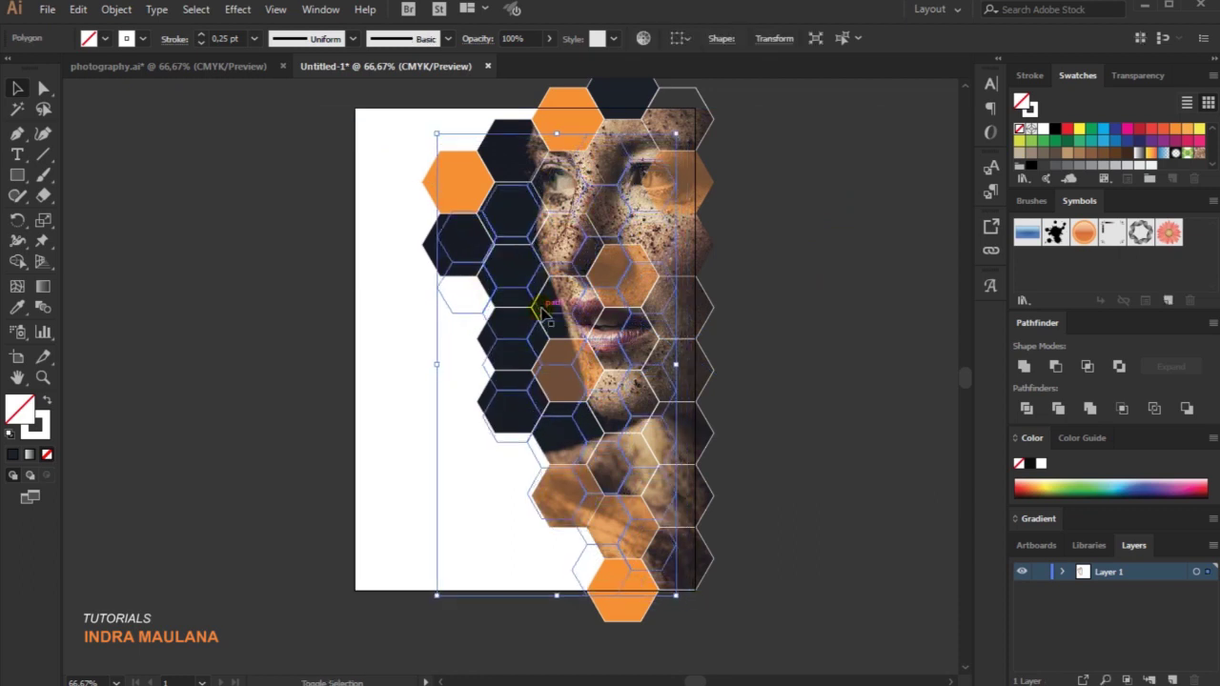
{"action": "key", "text": "Left"}
{"action": "key", "text": "Left"}
{"action": "key", "text": "Left"}
{"action": "left_click", "coordinate": [782, 272]}
{"action": "mouse_move", "coordinate": [806, 267]}
{"action": "left_mouse_down"}
{"action": "mouse_move", "coordinate": [681, 301]}
{"action": "mouse_move", "coordinate": [560, 289]}
{"action": "left_mouse_up"}
Shrink the spare hexagon outline grid slightly and give it orange strokes
{"action": "scroll", "coordinate": [770, 286], "scroll_direction": "down", "scroll_amount": 1}
{"action": "scroll", "coordinate": [772, 292], "scroll_direction": "up", "scroll_amount": 1}
{"action": "scroll", "coordinate": [681, 301], "scroll_direction": "down", "scroll_amount": 1}
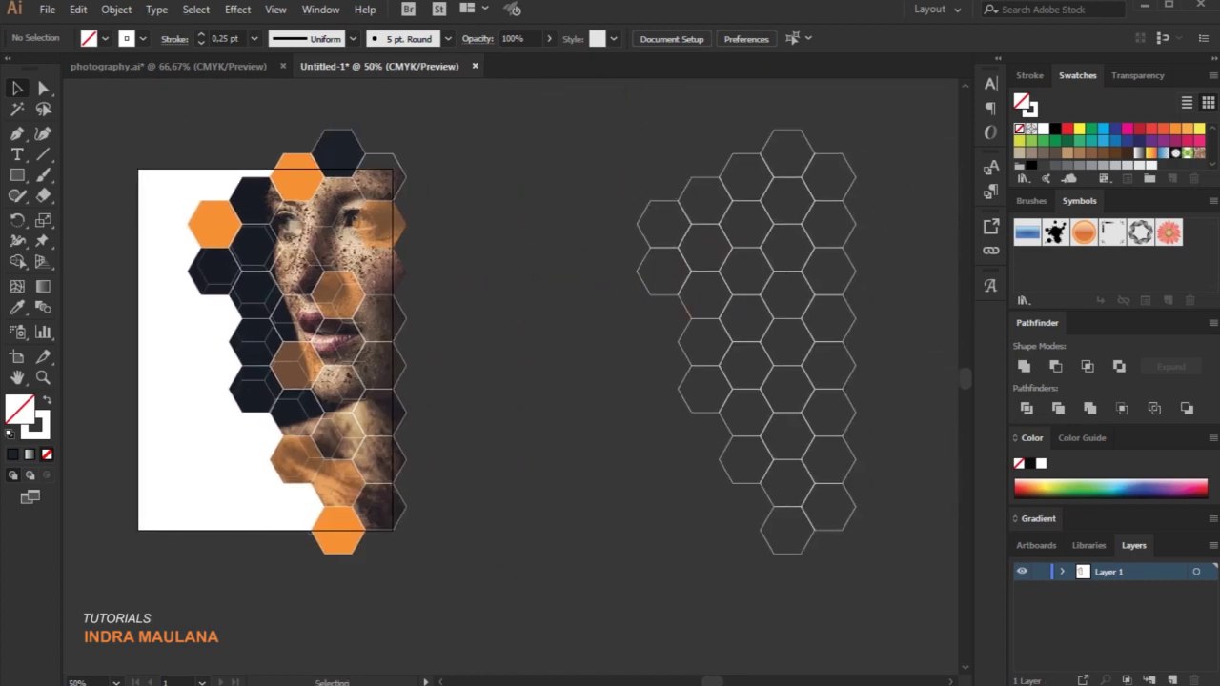
{"action": "left_click_drag", "start_coordinate": [572, 103], "coordinate": [899, 546]}
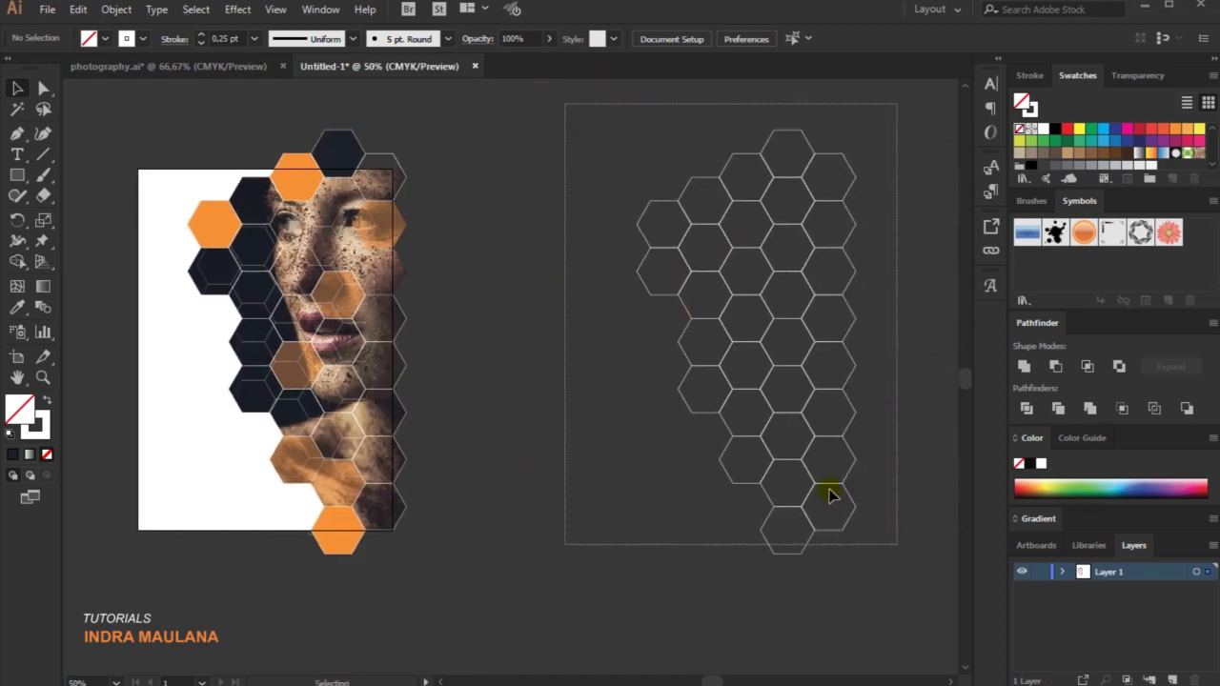
{"action": "mouse_move", "coordinate": [557, 116]}
{"action": "left_mouse_down"}
{"action": "mouse_move", "coordinate": [855, 615]}
{"action": "mouse_move", "coordinate": [877, 619]}
{"action": "left_mouse_up"}
{"action": "left_click_drag", "start_coordinate": [852, 132], "coordinate": [844, 152]}
{"action": "left_click", "coordinate": [141, 40]}
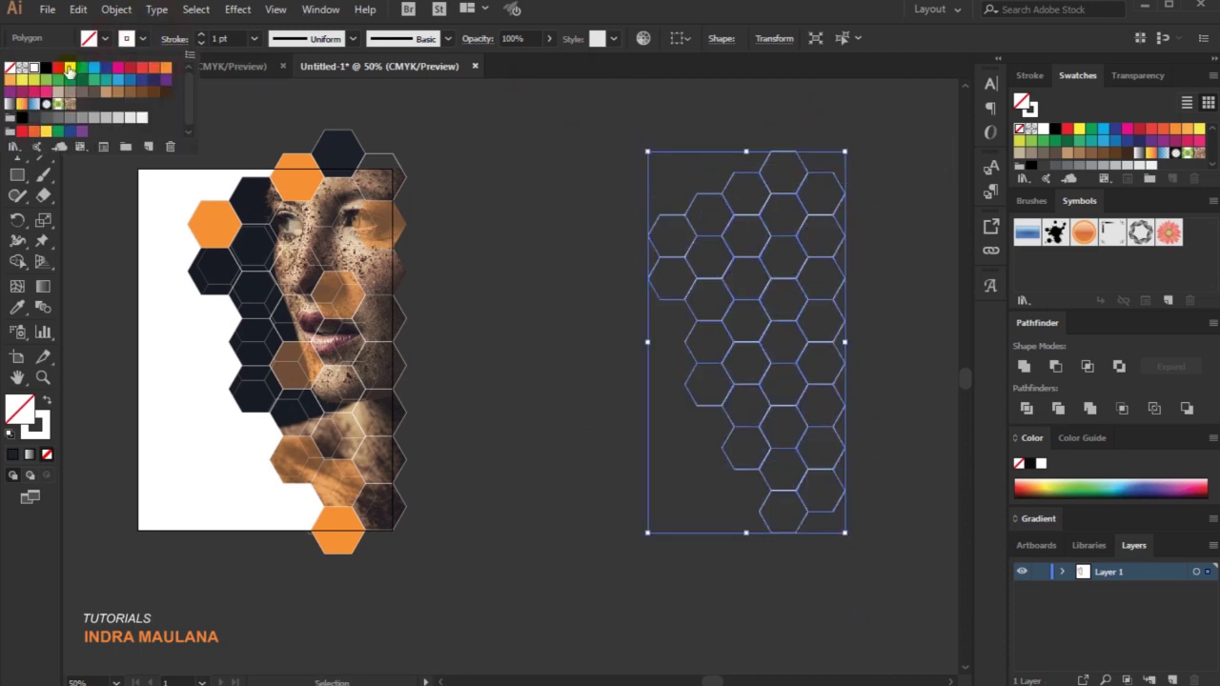
{"action": "left_click", "coordinate": [158, 72]}
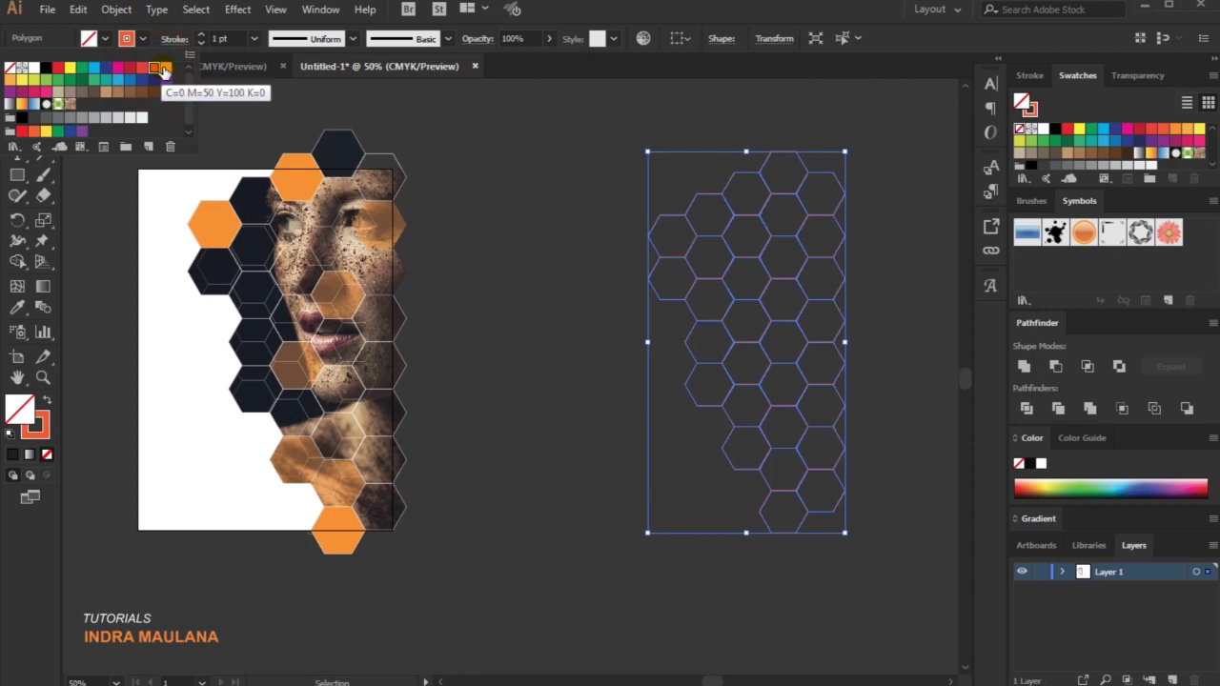
{"action": "left_click", "coordinate": [581, 215]}
Copy the orange hexagon grid and paste a duplicate in front of it
{"action": "left_click_drag", "start_coordinate": [545, 143], "coordinate": [891, 524]}
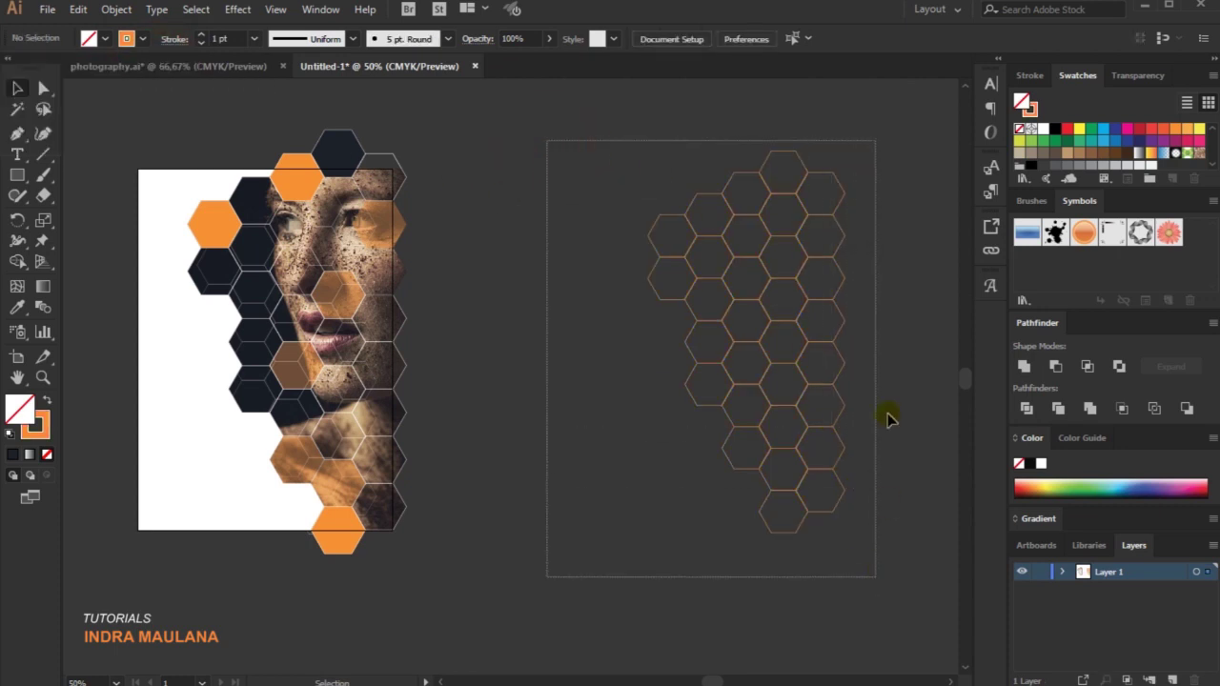
{"action": "left_click_drag", "start_coordinate": [844, 155], "coordinate": [846, 155]}
{"action": "left_click", "coordinate": [867, 141]}
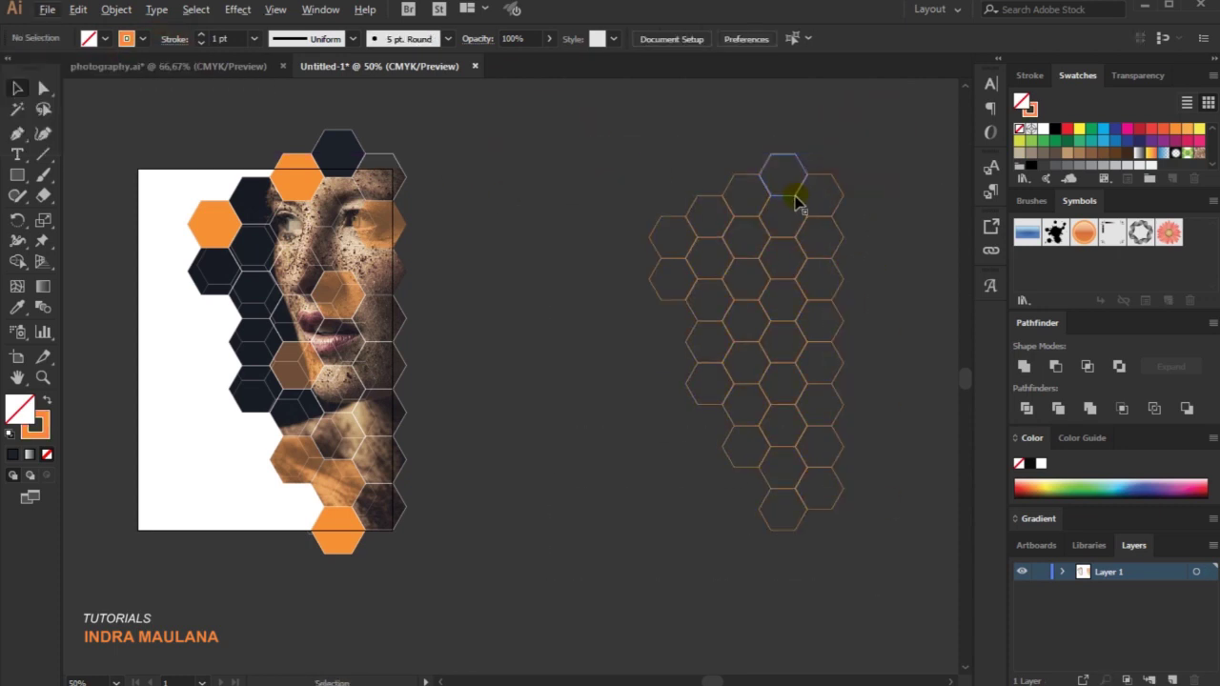
{"action": "left_click", "coordinate": [796, 200]}
{"action": "left_click", "coordinate": [78, 10]}
{"action": "left_click", "coordinate": [103, 93]}
{"action": "left_click", "coordinate": [78, 10]}
{"action": "left_click", "coordinate": [170, 130]}
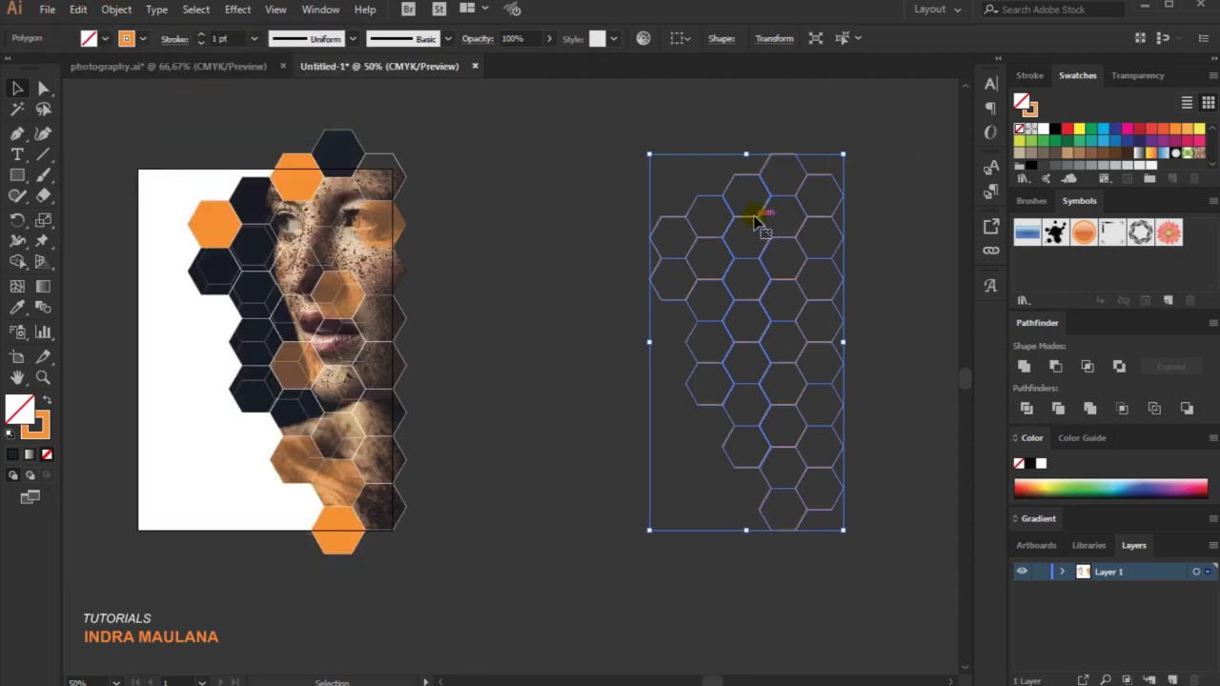
Shrink the pasted grid copy and nudge it left and down to offset it
{"action": "left_click_drag", "start_coordinate": [839, 153], "coordinate": [841, 170]}
{"action": "key", "text": "Left"}
{"action": "key", "text": "Left"}
{"action": "key", "text": "Left"}
{"action": "key", "text": "Down"}
{"action": "key", "text": "Down"}
{"action": "key", "text": "Down"}
{"action": "key", "text": "Left"}
{"action": "key", "text": "Left"}
{"action": "key", "text": "Down"}
{"action": "key", "text": "Down"}
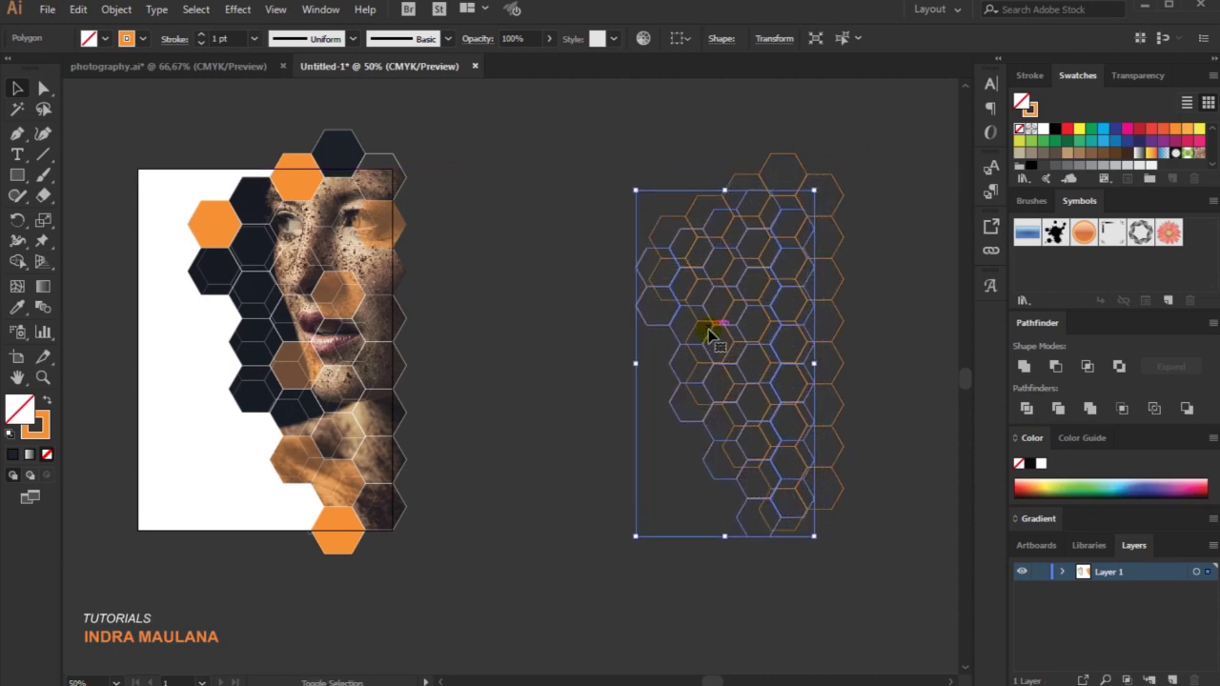
{"action": "left_click_drag", "start_coordinate": [817, 193], "coordinate": [833, 196]}
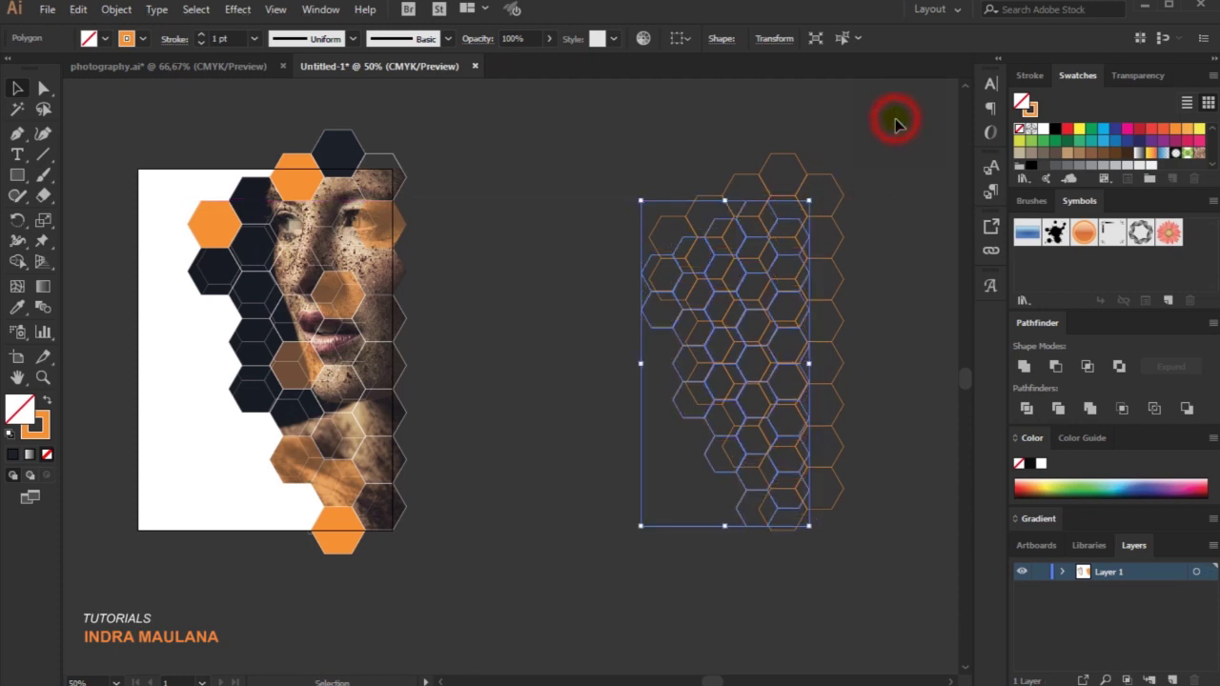
{"action": "left_click", "coordinate": [877, 344]}
Set the strokes of both overlapping hexagon grids to 0.25 pt
{"action": "scroll", "coordinate": [876, 343], "scroll_direction": "up", "scroll_amount": 1, "text": "alt"}
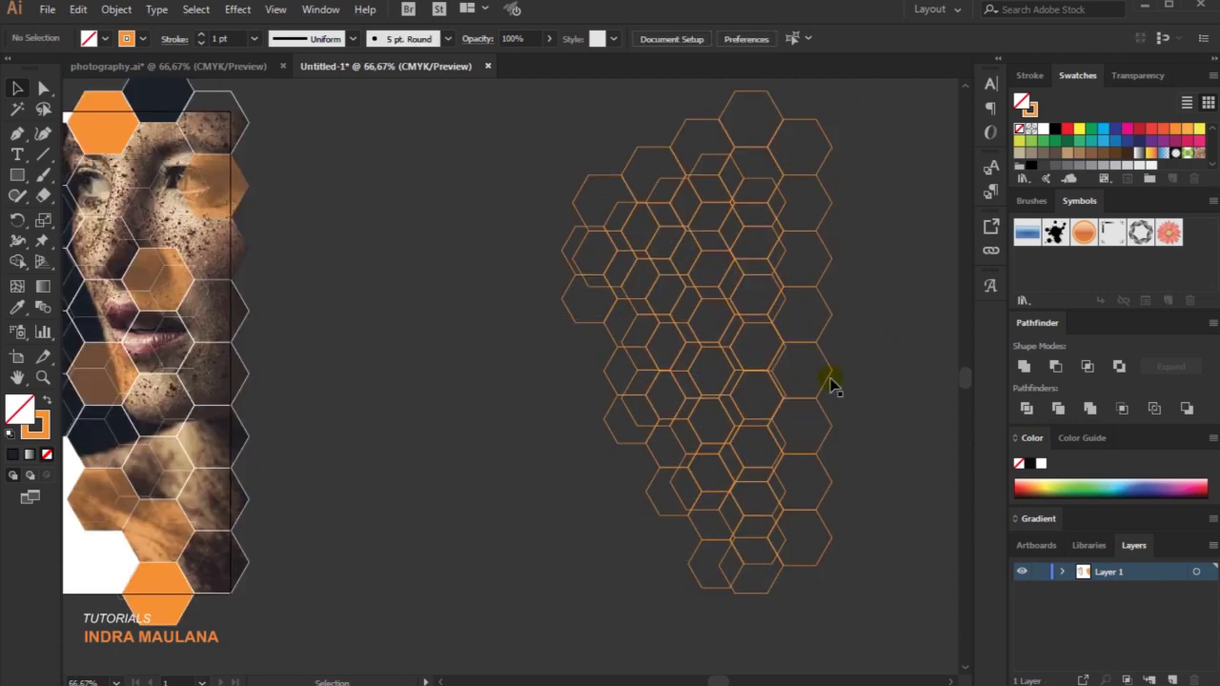
{"action": "left_click", "coordinate": [631, 450]}
{"action": "left_click_drag", "start_coordinate": [561, 100], "coordinate": [843, 584]}
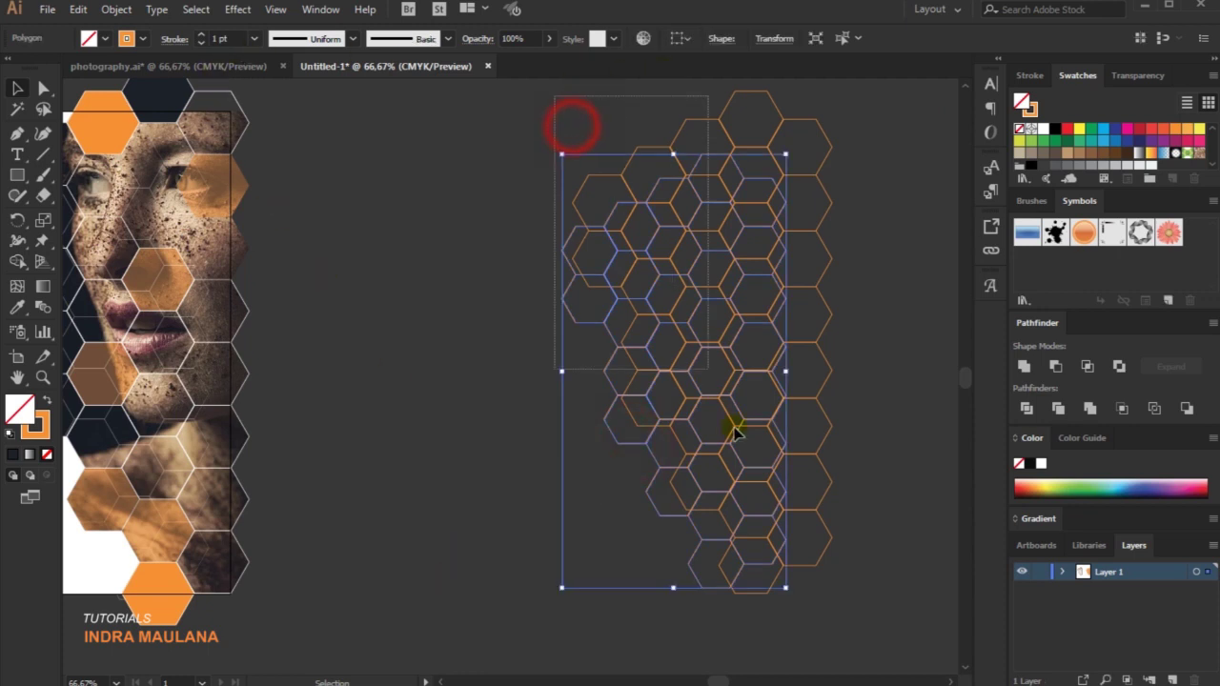
{"action": "left_click", "coordinate": [254, 39]}
{"action": "left_click", "coordinate": [281, 56]}
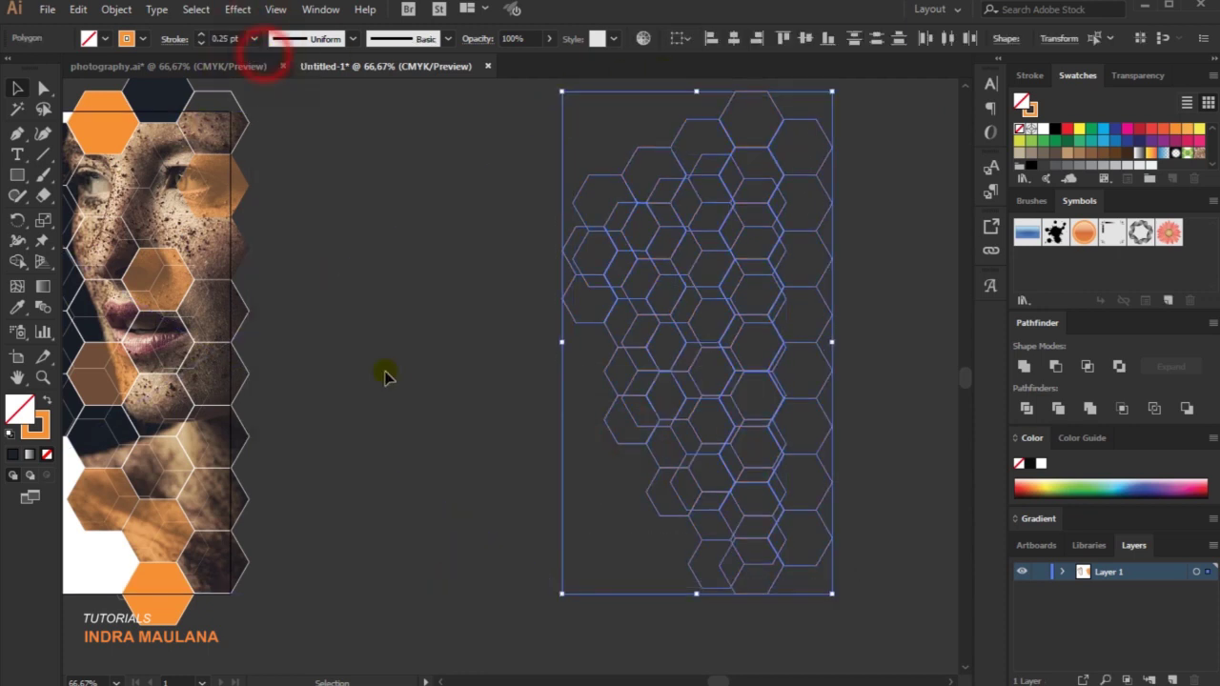
{"action": "left_click", "coordinate": [410, 511]}
Group the two overlapping hexagon grids together
{"action": "left_click", "coordinate": [613, 441]}
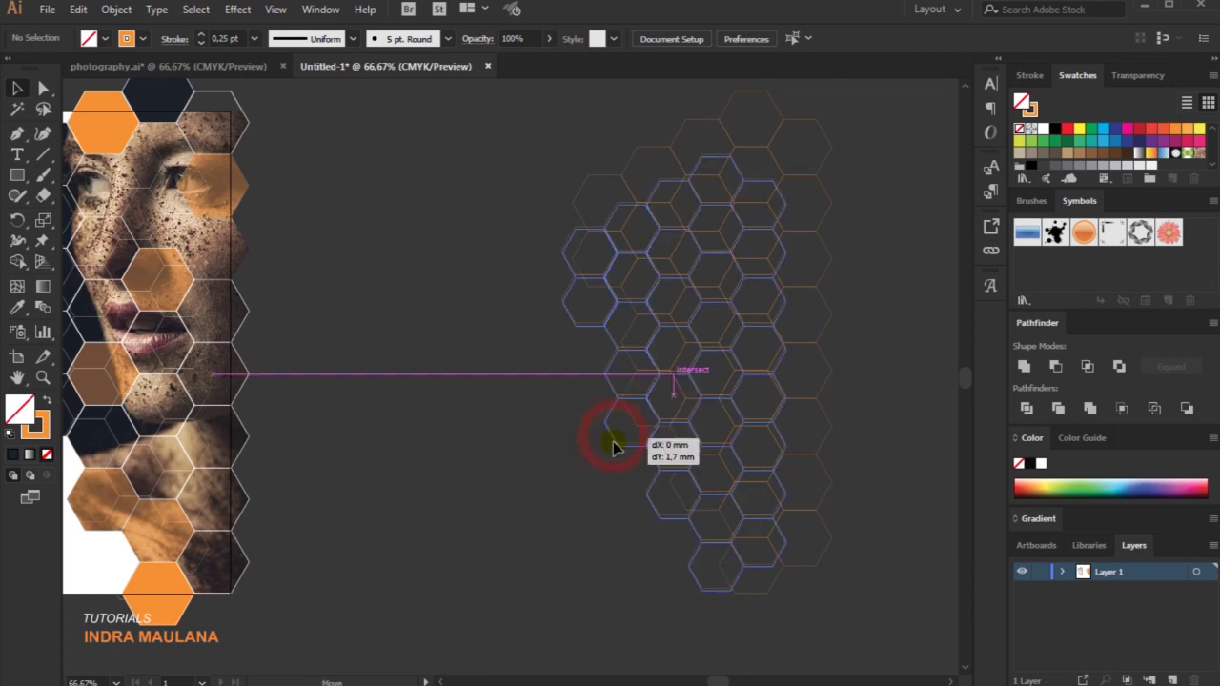
{"action": "left_click", "coordinate": [517, 477]}
{"action": "scroll", "coordinate": [453, 486], "scroll_direction": "down", "scroll_amount": 1}
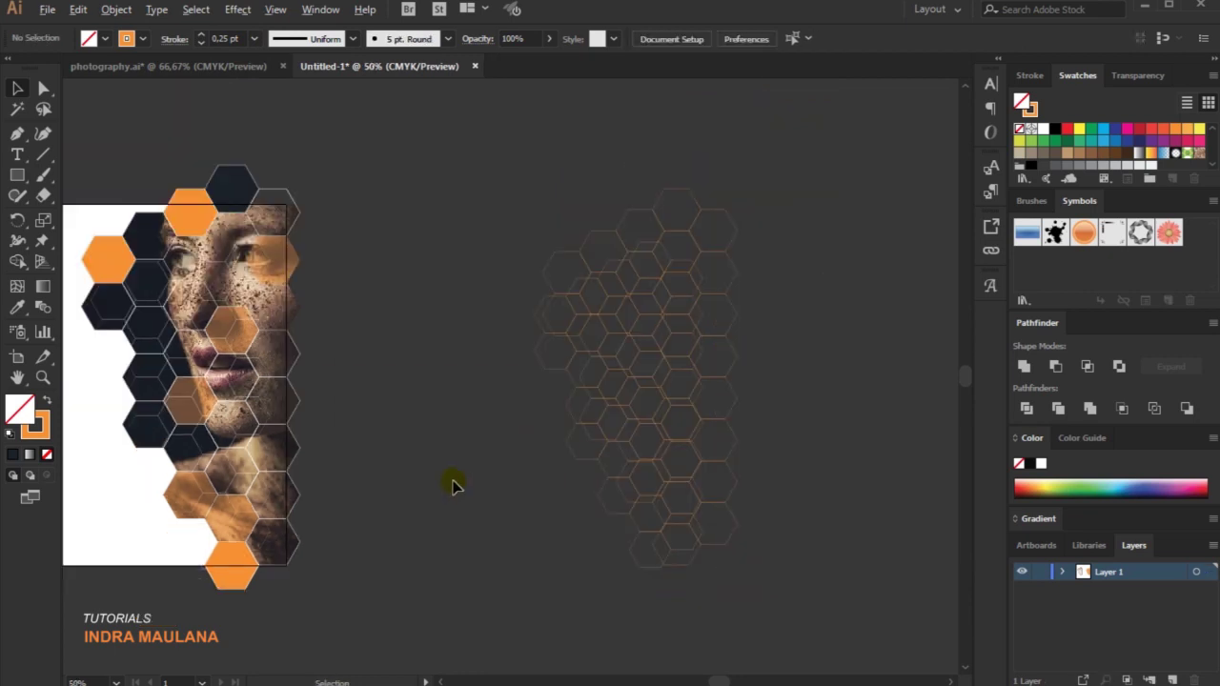
{"action": "left_click_drag", "start_coordinate": [488, 162], "coordinate": [781, 607]}
{"action": "right_click", "coordinate": [632, 340]}
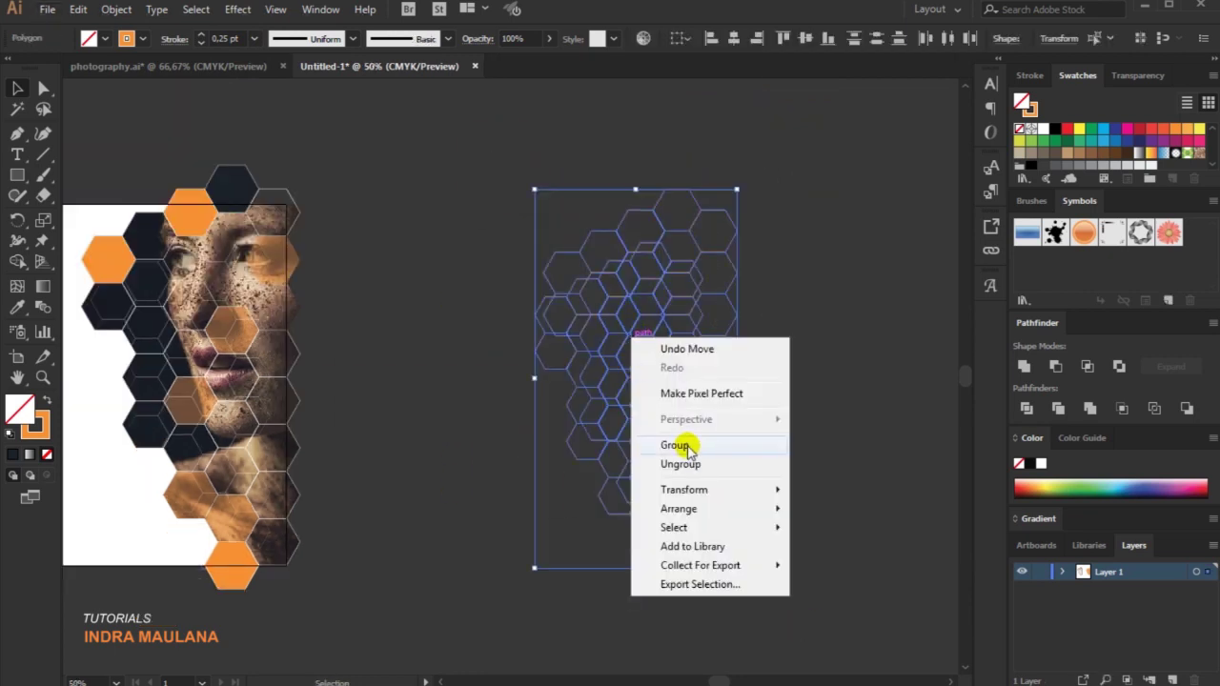
{"action": "left_click", "coordinate": [522, 488]}
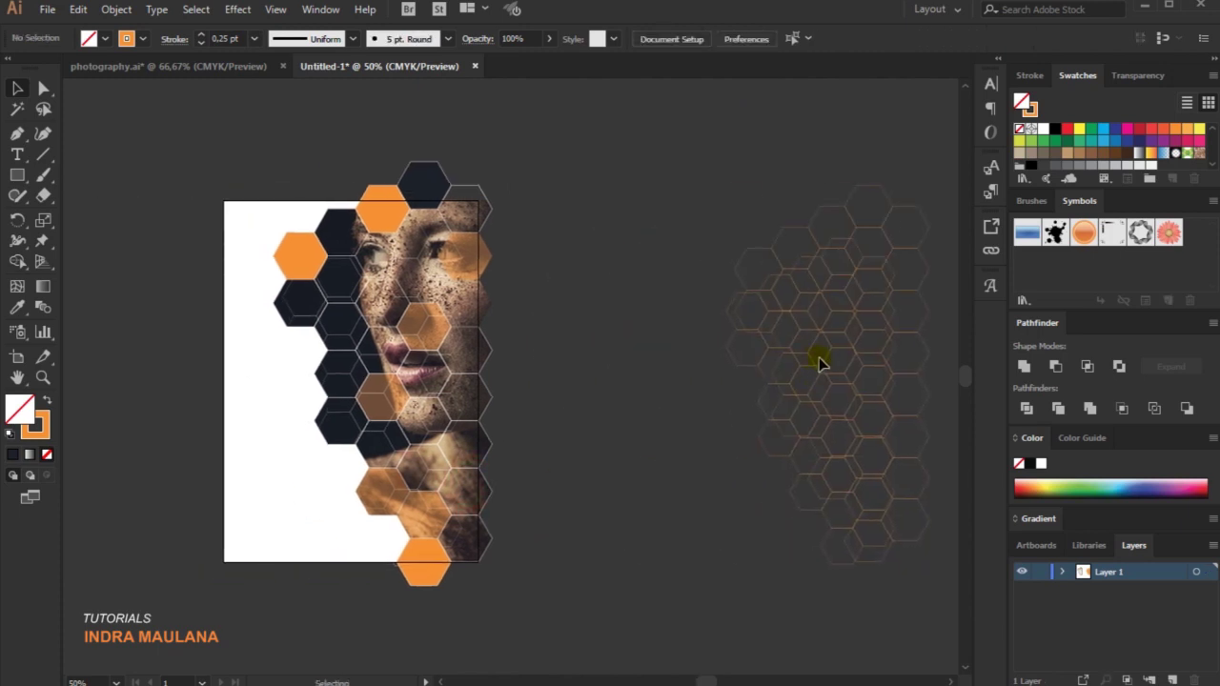
Move the hexagon outline group onto the flyer's left side and scale it down
{"action": "left_click_drag", "start_coordinate": [827, 360], "coordinate": [322, 437]}
{"action": "left_click", "coordinate": [671, 465]}
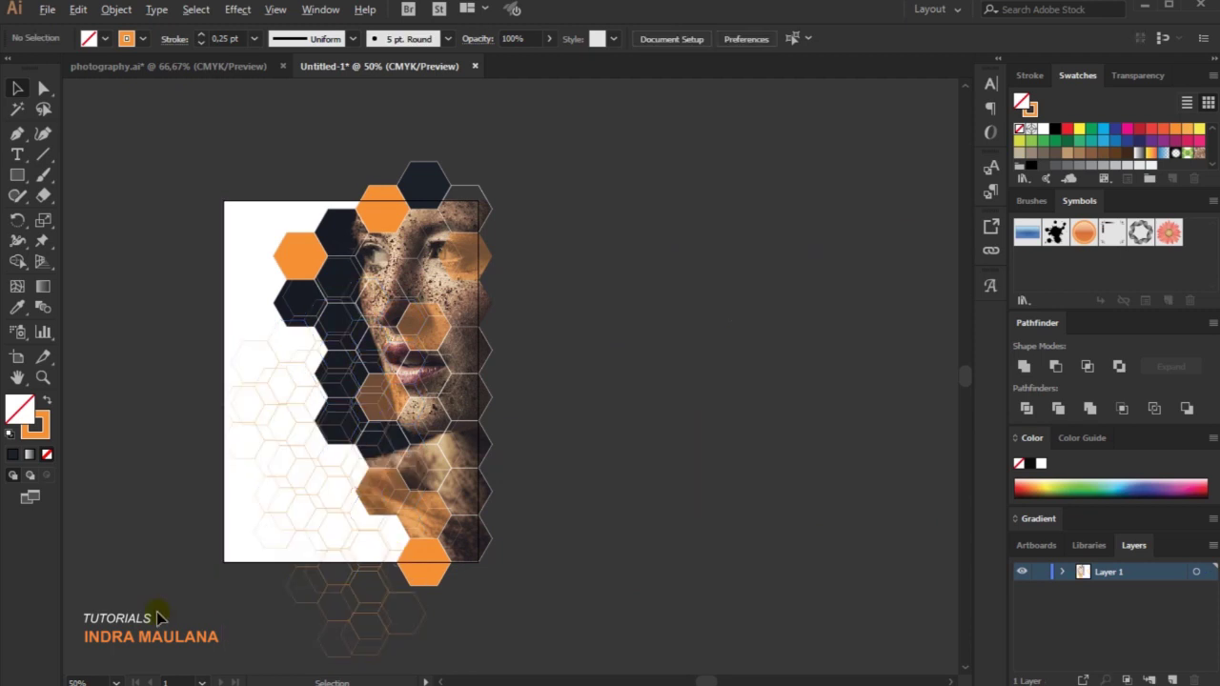
{"action": "key", "text": "ctrl+plus"}
{"action": "left_click_drag", "start_coordinate": [142, 563], "coordinate": [198, 408]}
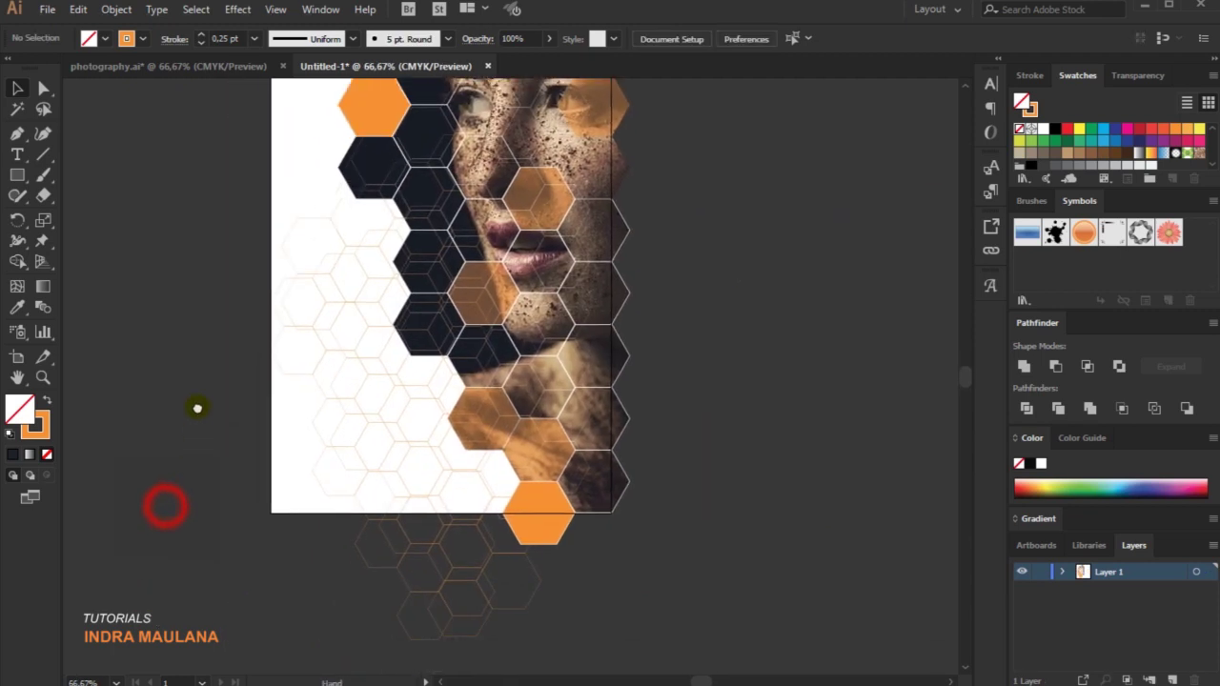
{"action": "left_click", "coordinate": [461, 550]}
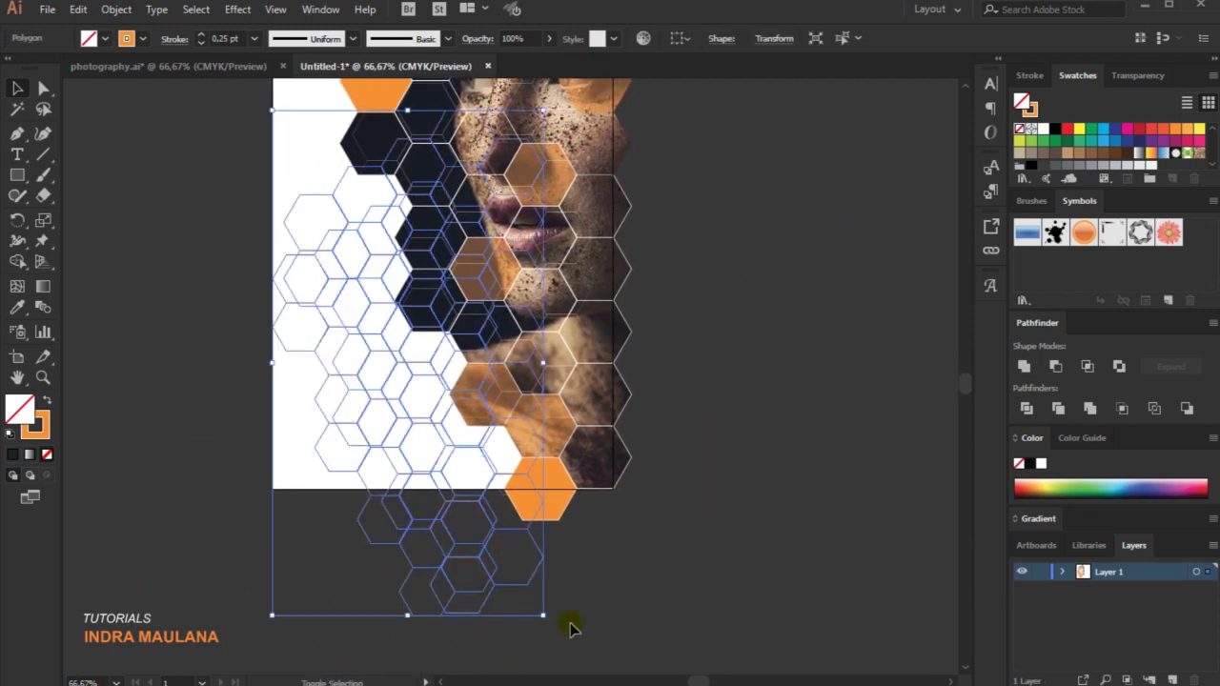
{"action": "left_click_drag", "start_coordinate": [545, 615], "coordinate": [486, 505]}
{"action": "mouse_move", "coordinate": [377, 326]}
{"action": "left_mouse_down"}
{"action": "mouse_move", "coordinate": [396, 374]}
{"action": "mouse_move", "coordinate": [430, 377]}
{"action": "left_mouse_up"}
{"action": "left_click", "coordinate": [818, 288]}
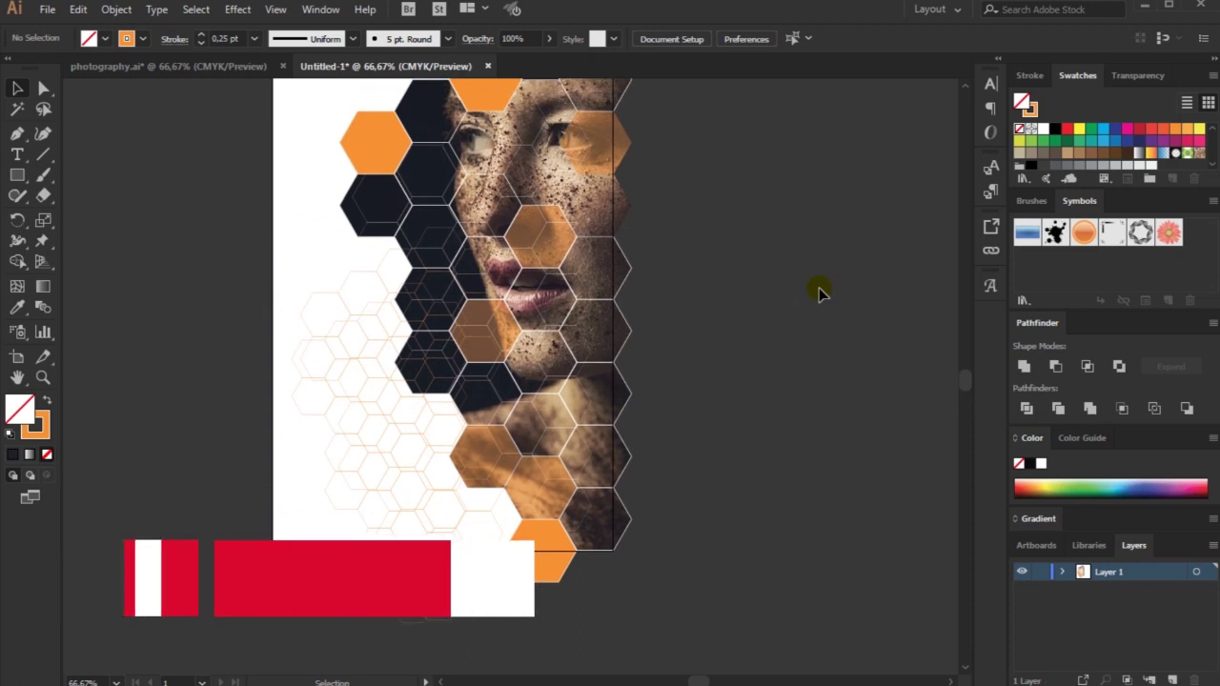
Fine-tune the outline group's position over the white left side, spilling past the bottom edge
{"action": "scroll", "coordinate": [770, 463], "scroll_direction": "down", "scroll_amount": 1}
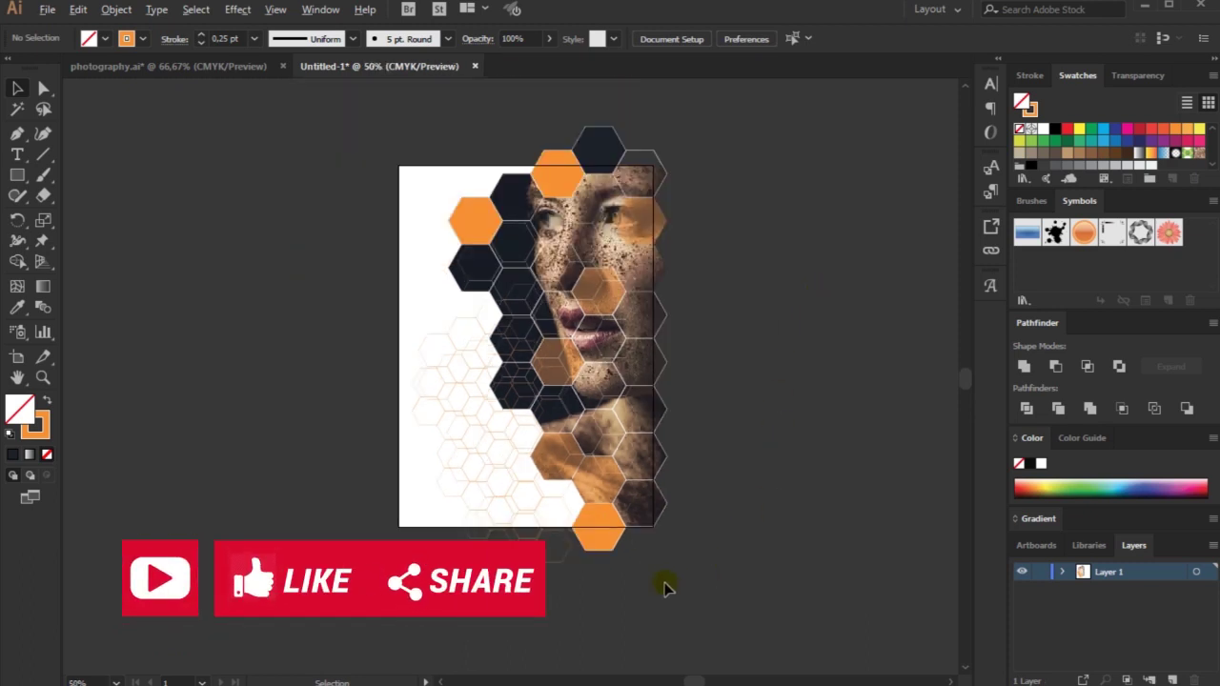
{"action": "left_click", "coordinate": [551, 538]}
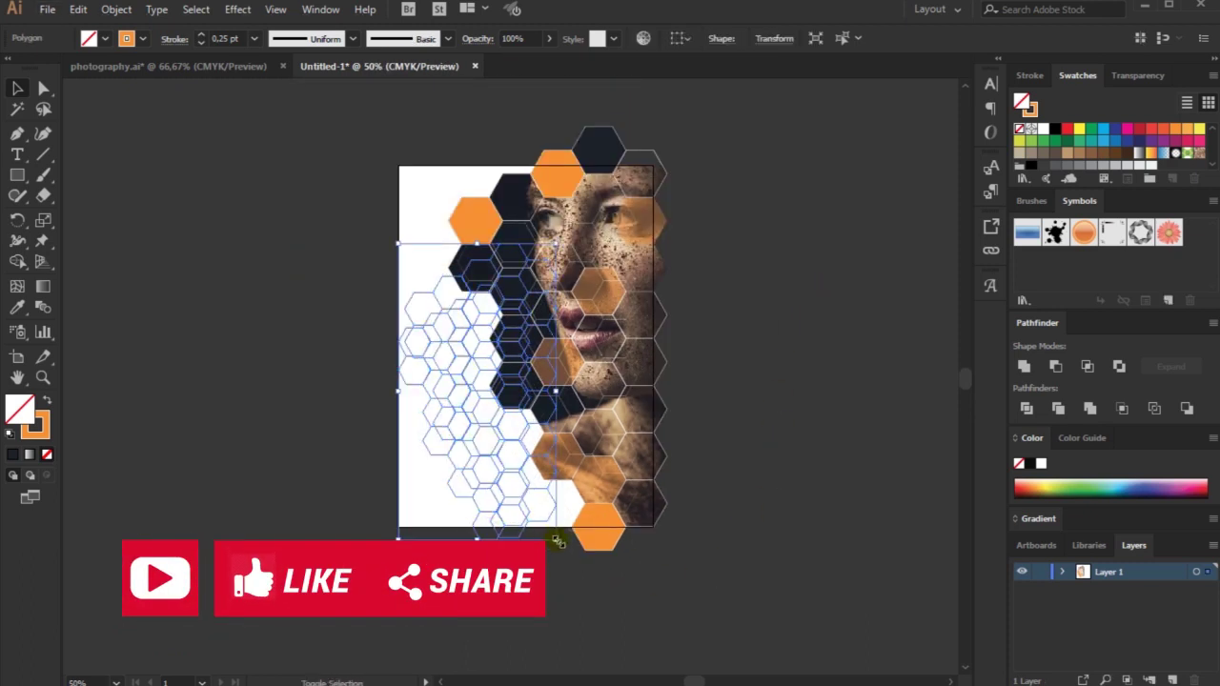
{"action": "left_click_drag", "start_coordinate": [558, 541], "coordinate": [532, 522]}
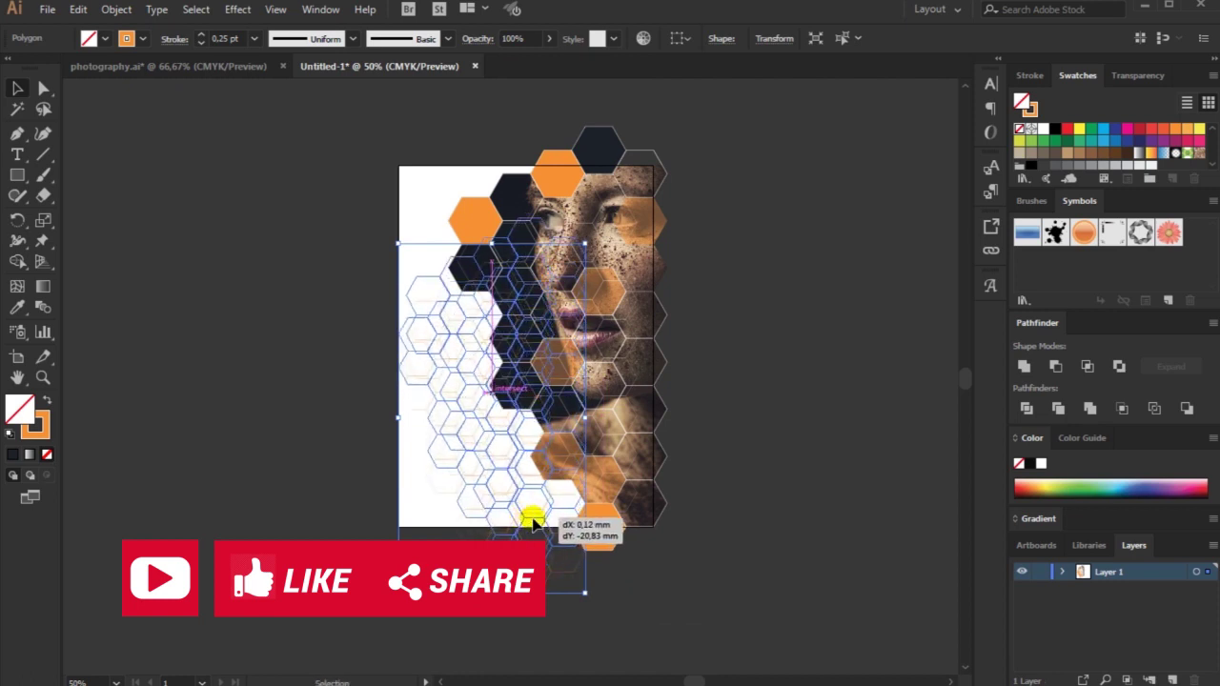
{"action": "left_click", "coordinate": [722, 490]}
{"action": "scroll", "coordinate": [245, 495], "scroll_direction": "up", "scroll_amount": 1}
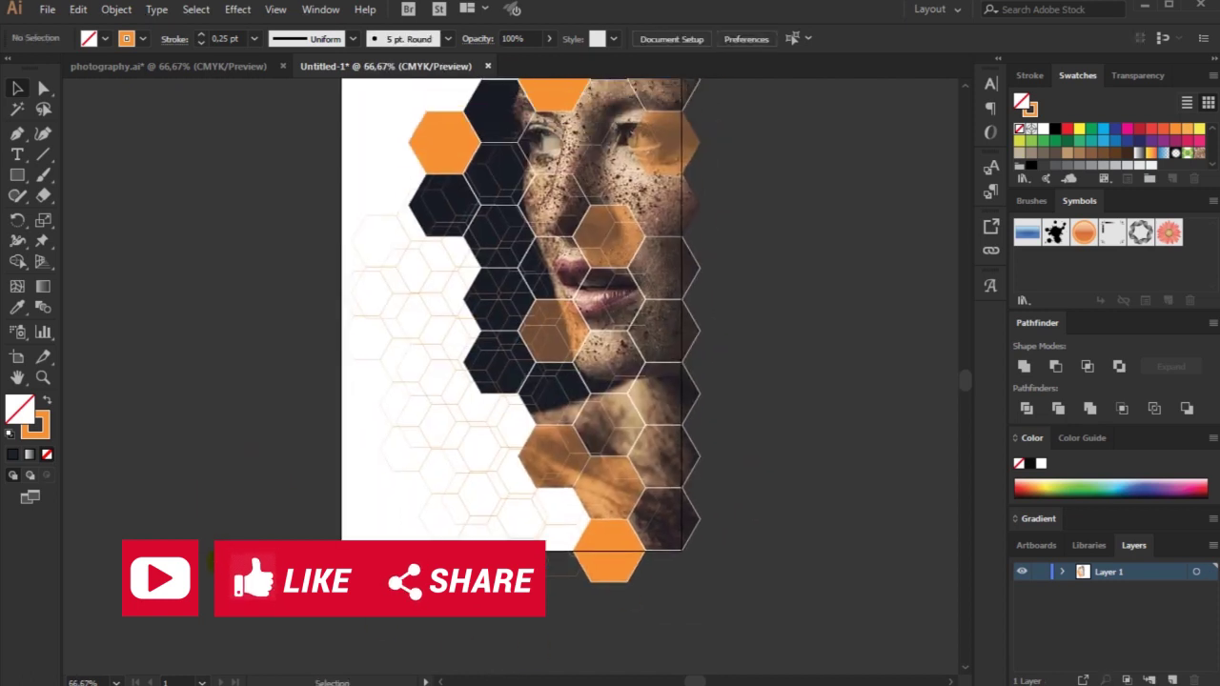
{"action": "scroll", "coordinate": [520, 351], "scroll_direction": "up", "scroll_amount": 1}
{"action": "left_click_drag", "start_coordinate": [547, 606], "coordinate": [566, 552]}
{"action": "left_click", "coordinate": [770, 469]}
{"action": "scroll", "coordinate": [770, 472], "scroll_direction": "up", "scroll_amount": 1}
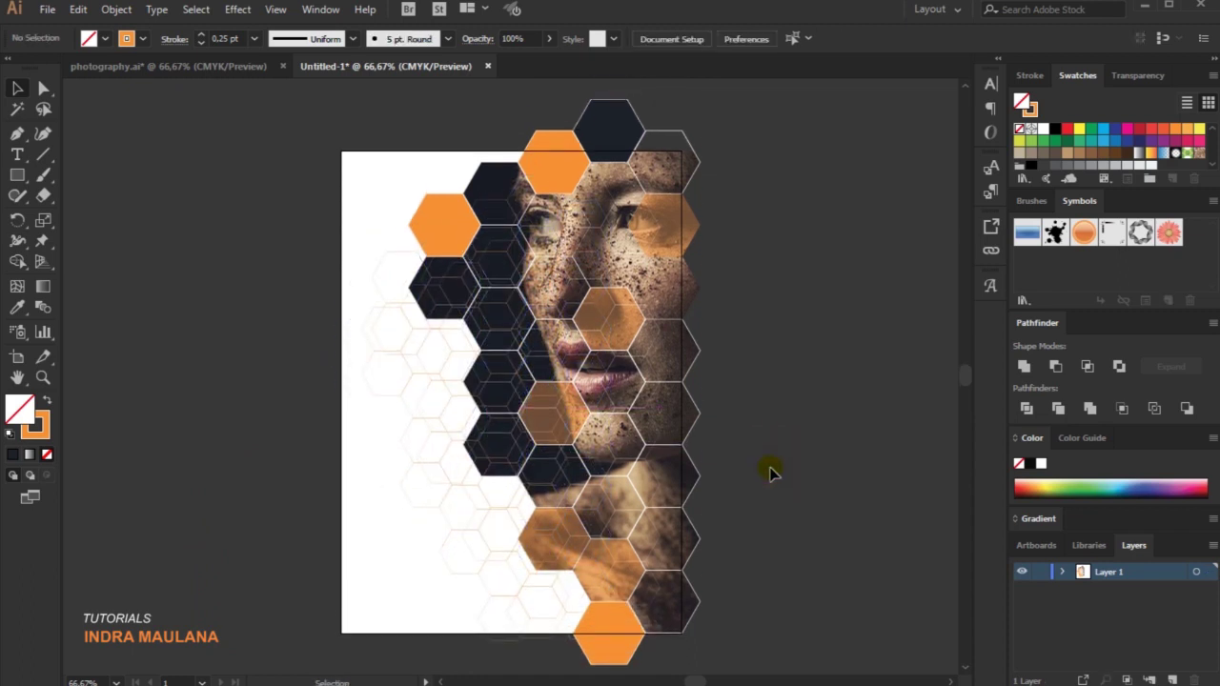
{"action": "scroll", "coordinate": [770, 472], "scroll_direction": "down", "scroll_amount": 1}
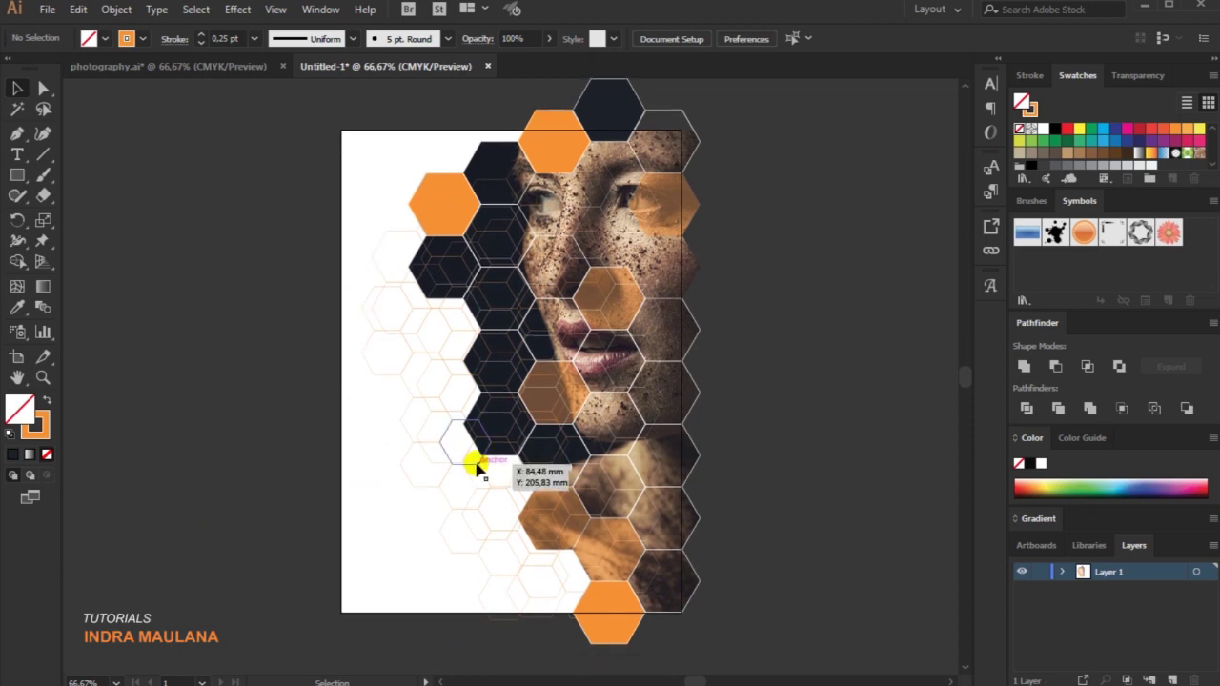
{"action": "left_click_drag", "start_coordinate": [468, 468], "coordinate": [451, 523]}
{"action": "left_click", "coordinate": [809, 360]}
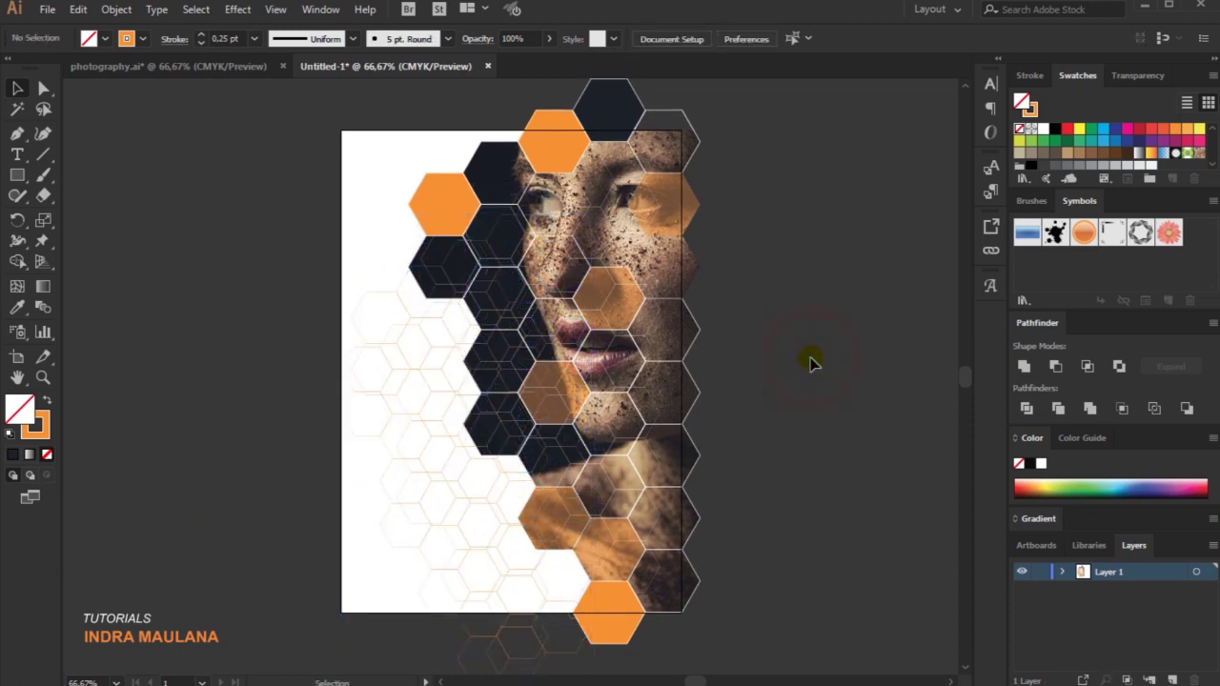
{"action": "scroll", "coordinate": [809, 360], "scroll_direction": "down", "scroll_amount": 1}
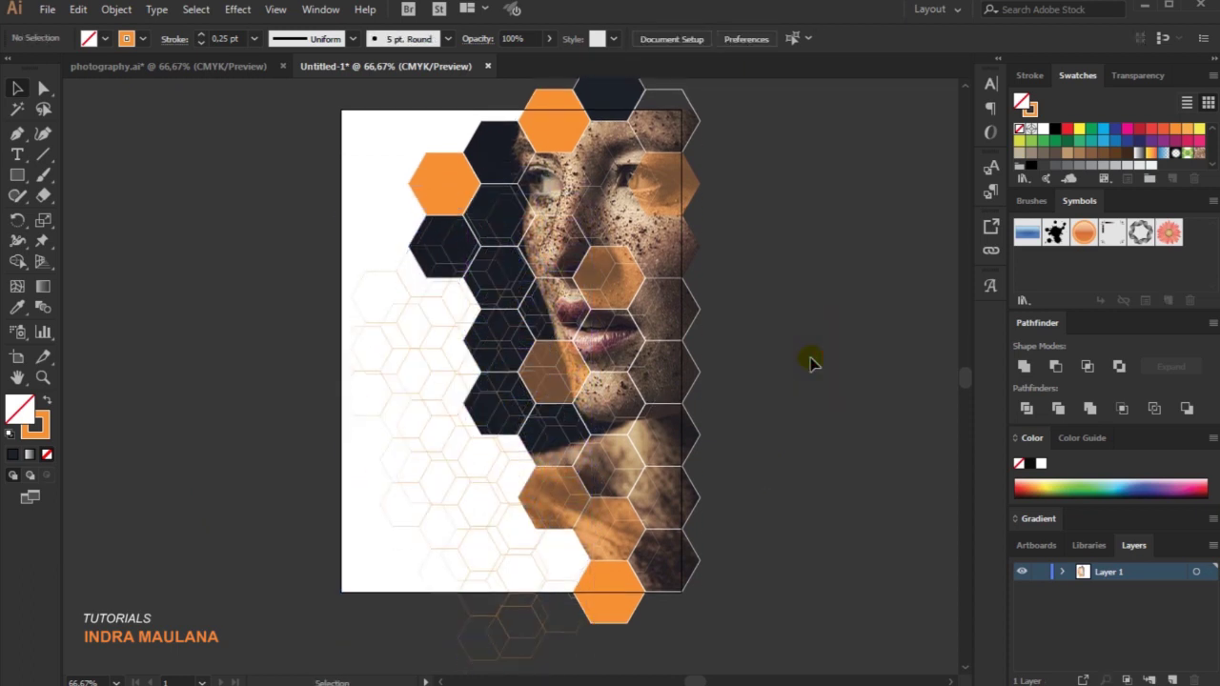
{"action": "left_click", "coordinate": [443, 453]}
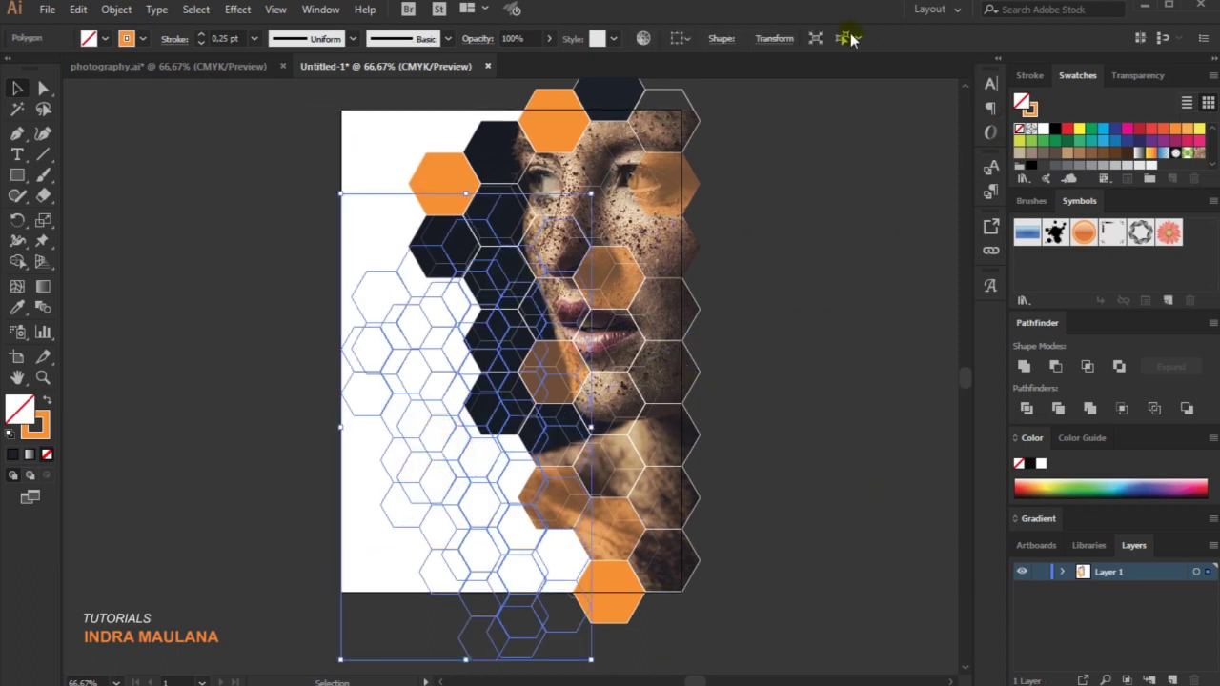
Create an opacity mask on the outline group, draw a flyer-sized rectangle in it, and show Gradient settings
{"action": "left_click", "coordinate": [311, 11]}
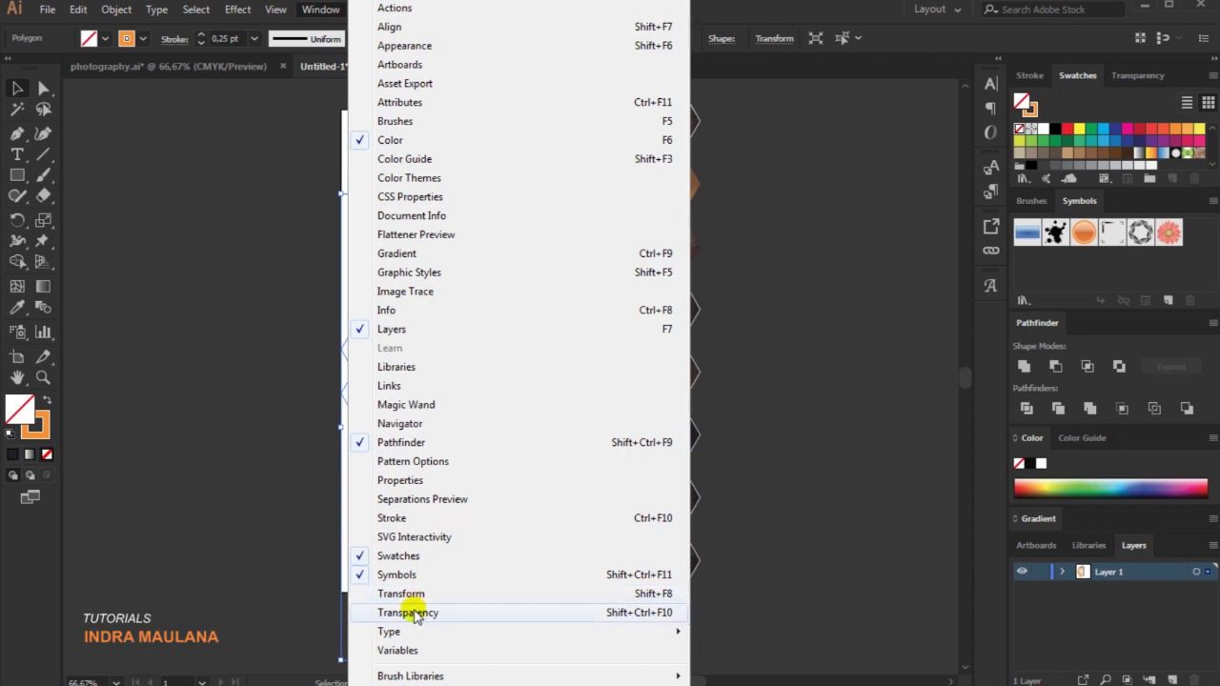
{"action": "left_click", "coordinate": [608, 617]}
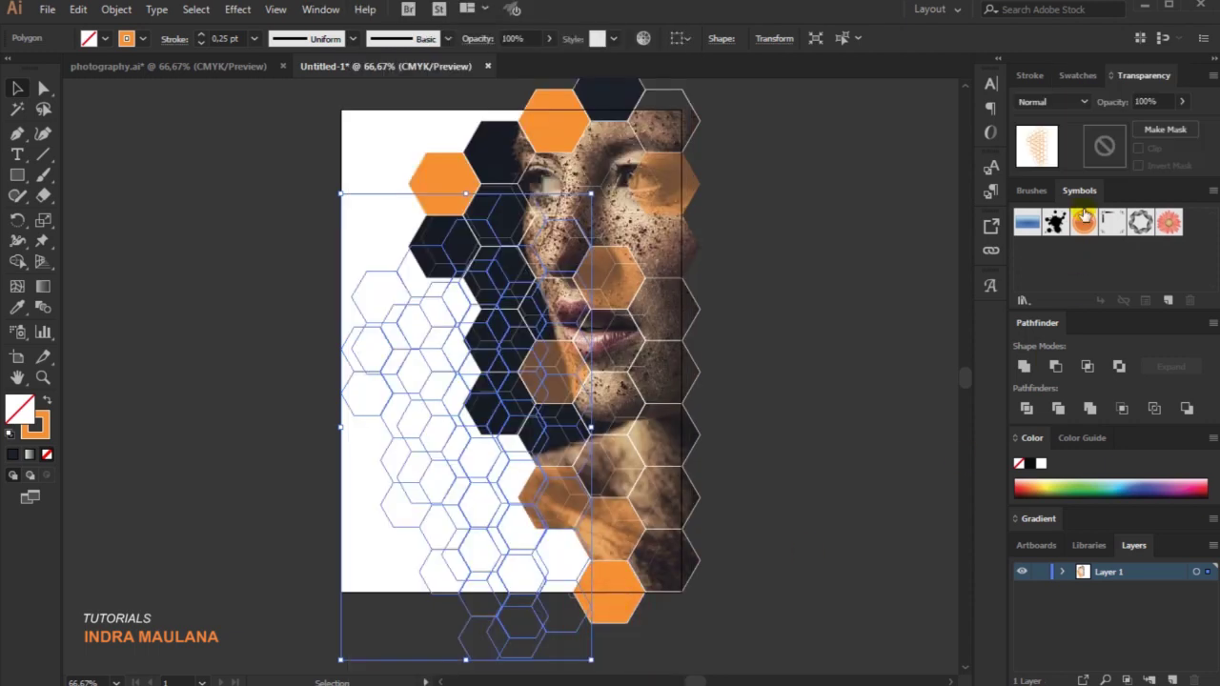
{"action": "double_click", "coordinate": [1103, 146]}
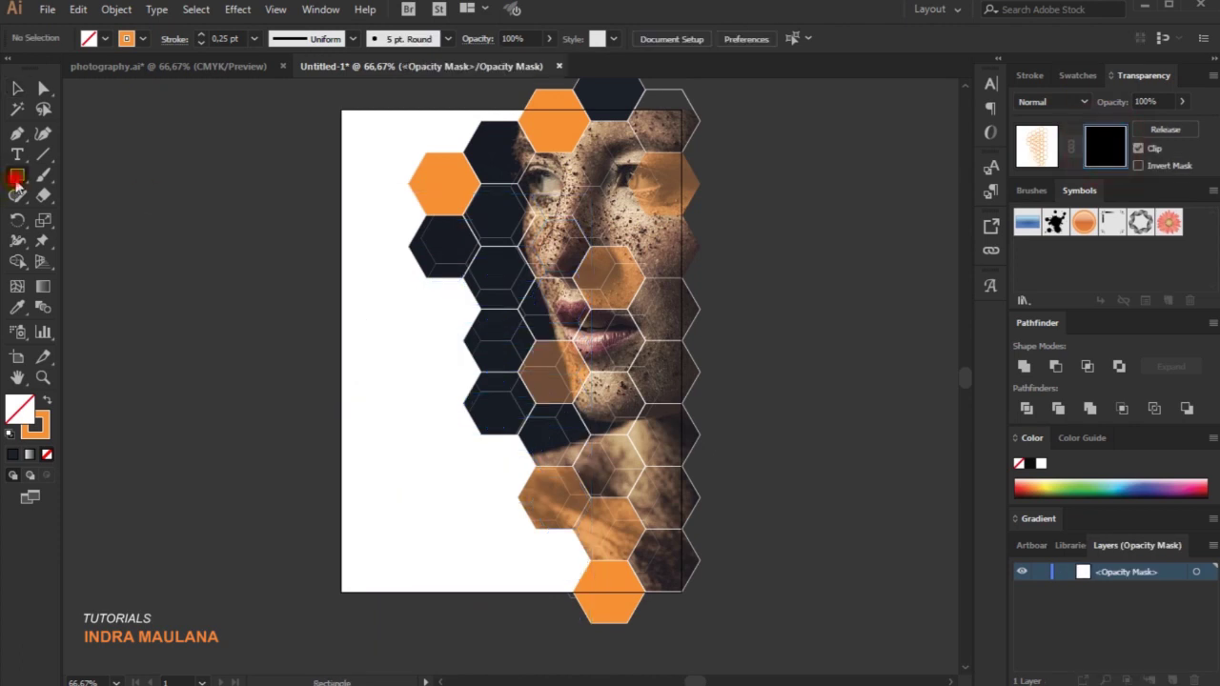
{"action": "mouse_move", "coordinate": [341, 591]}
{"action": "left_mouse_down"}
{"action": "mouse_move", "coordinate": [675, 234]}
{"action": "mouse_move", "coordinate": [683, 152]}
{"action": "left_mouse_up"}
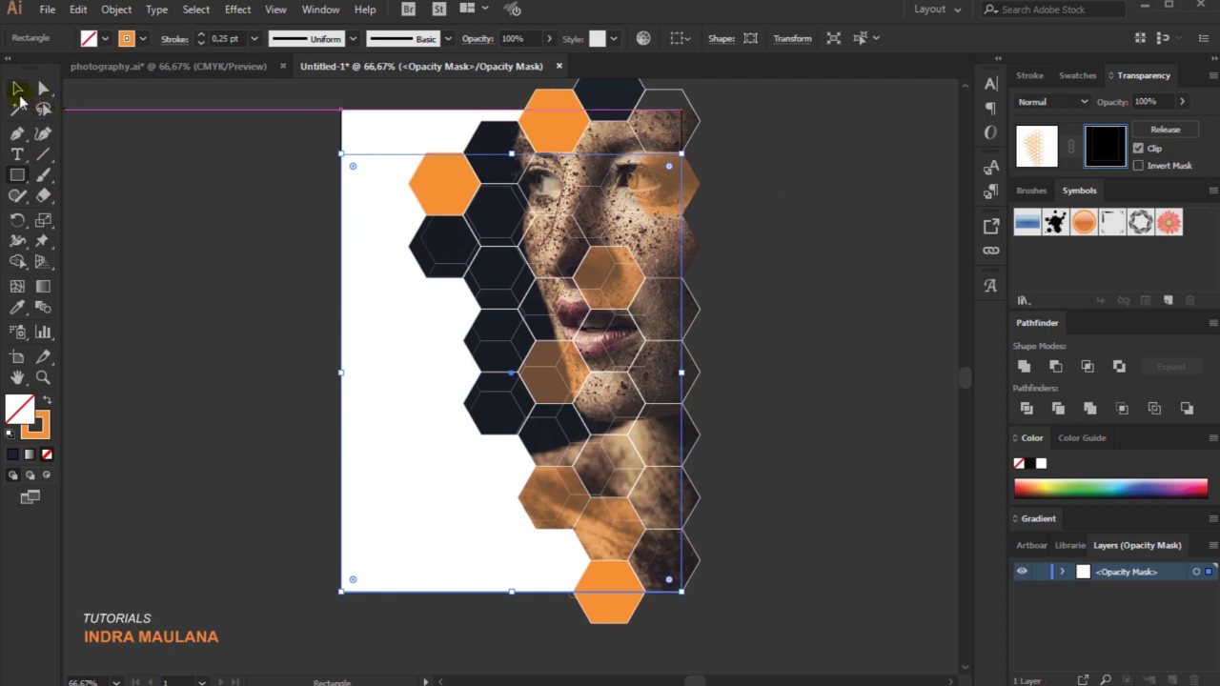
{"action": "left_click", "coordinate": [17, 90]}
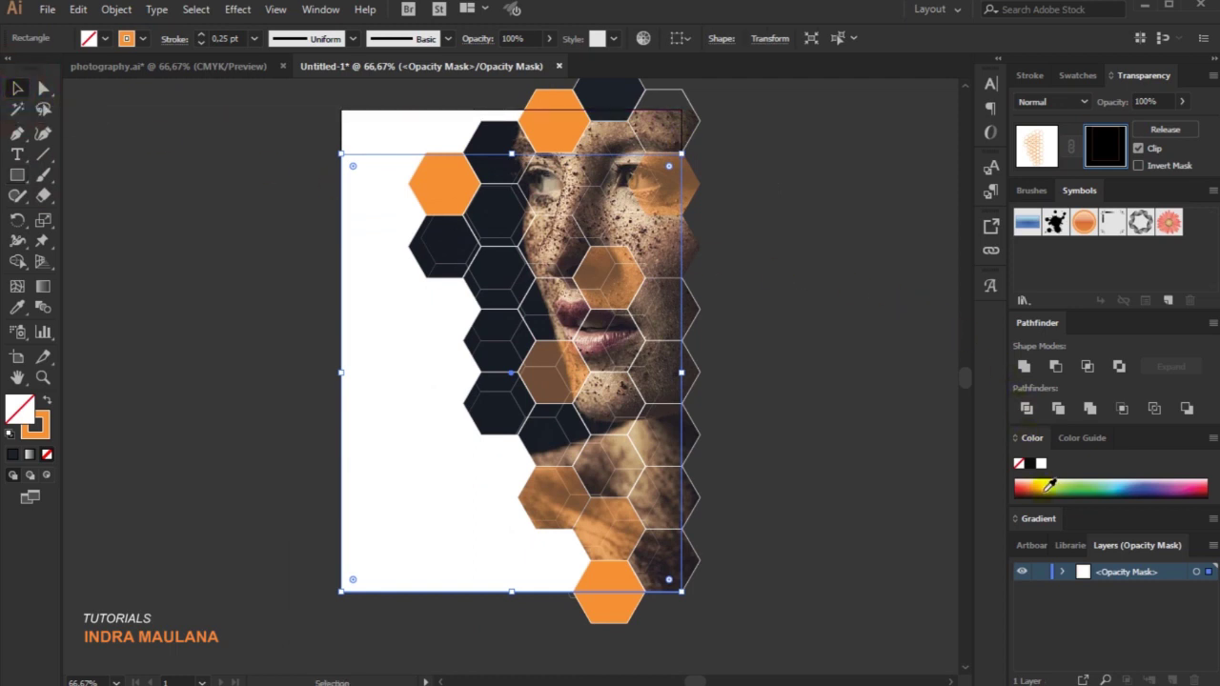
{"action": "left_click", "coordinate": [1038, 520]}
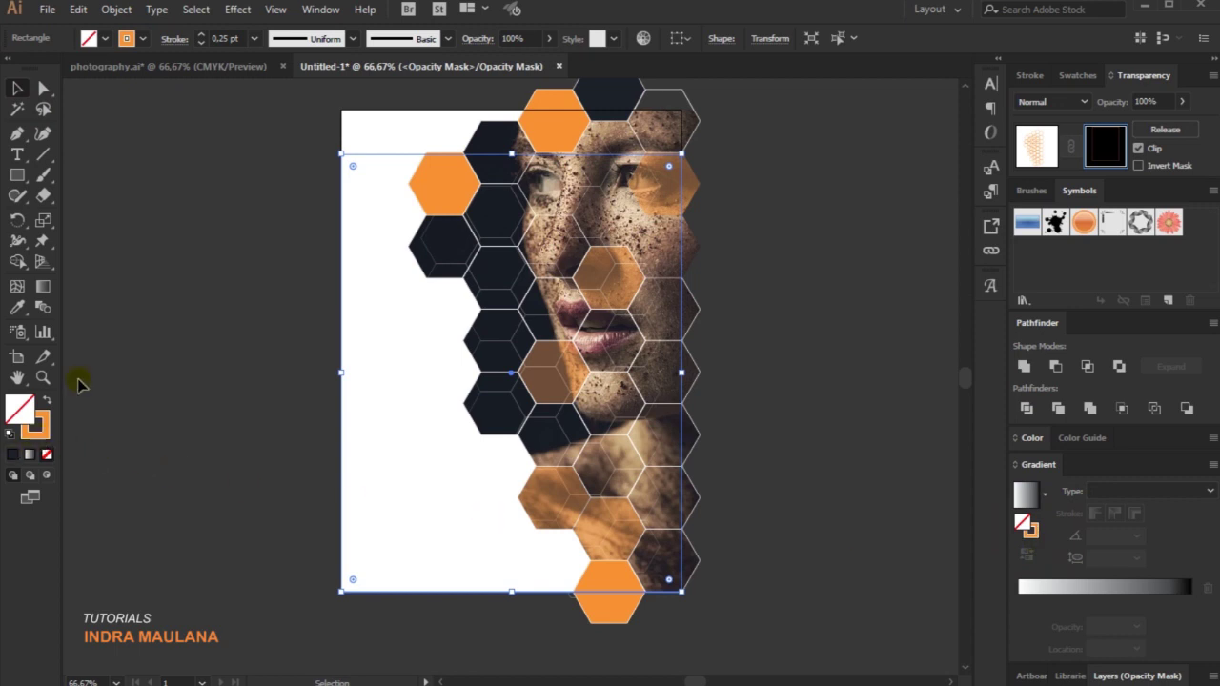
Remove the mask rectangle's stroke and fill it with a white-to-black linear gradient
{"action": "left_click", "coordinate": [128, 39]}
{"action": "left_click", "coordinate": [10, 69]}
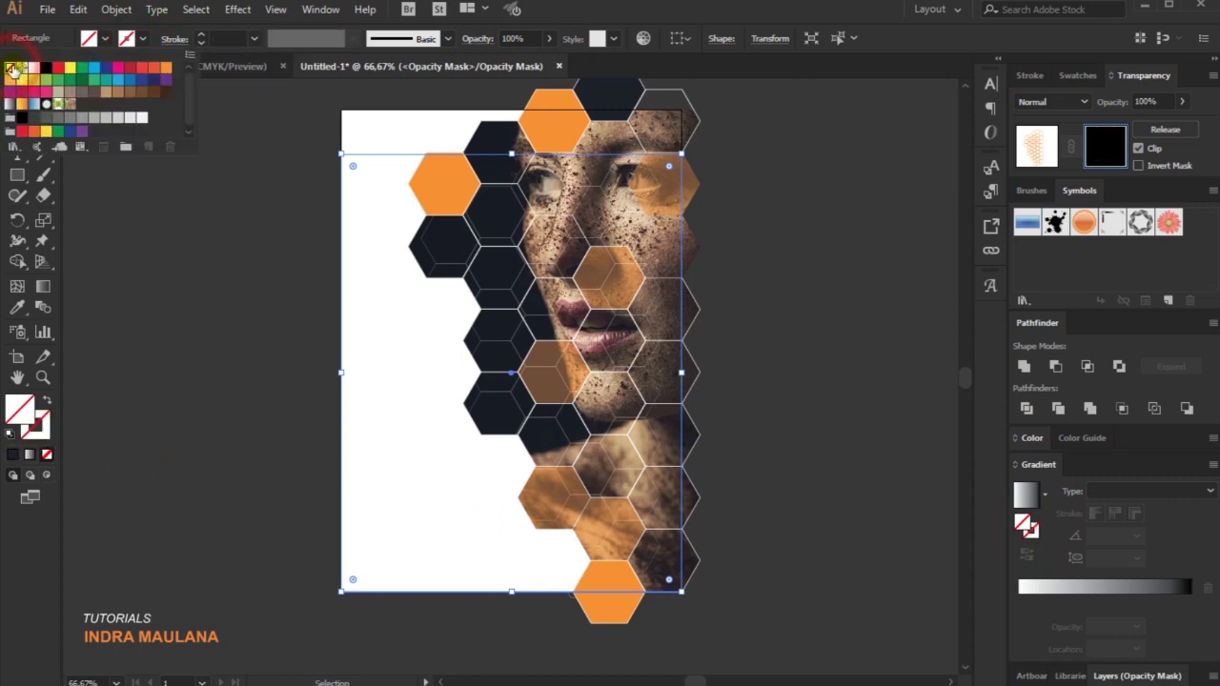
{"action": "left_click", "coordinate": [1143, 539]}
{"action": "left_click", "coordinate": [1066, 581]}
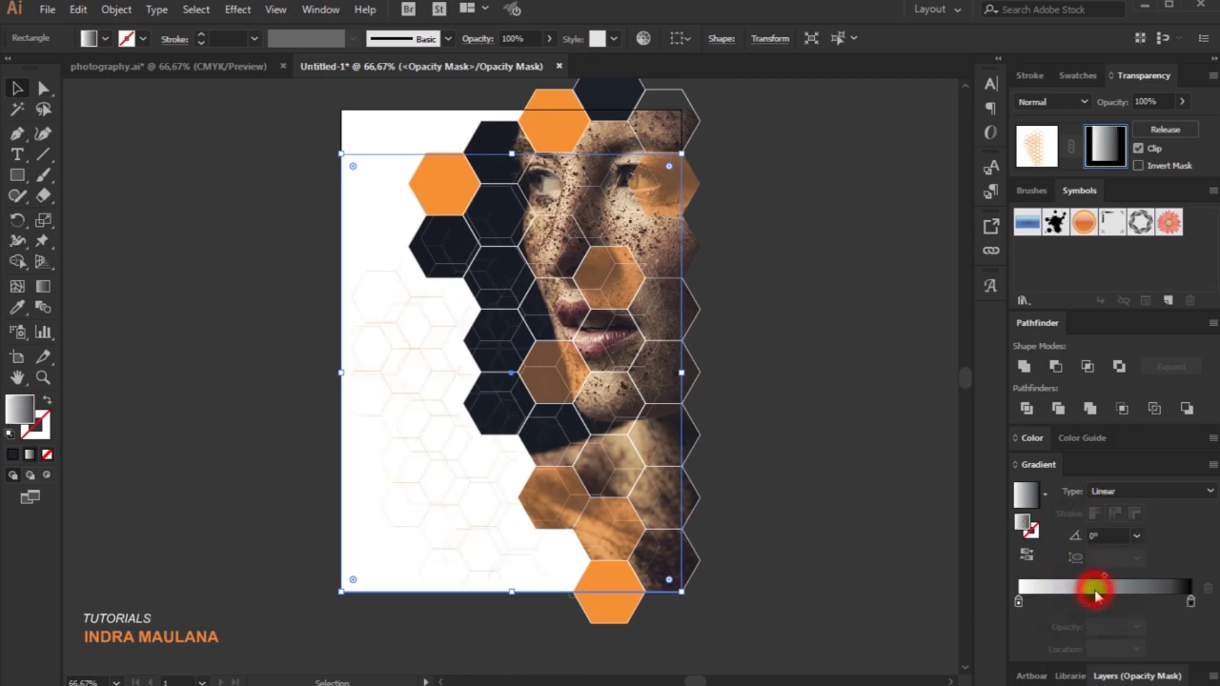
Angle the gradient diagonally from lower left upward (about 56.2°) so the outlines fade
{"action": "left_click", "coordinate": [43, 286]}
{"action": "left_click_drag", "start_coordinate": [496, 280], "coordinate": [362, 443]}
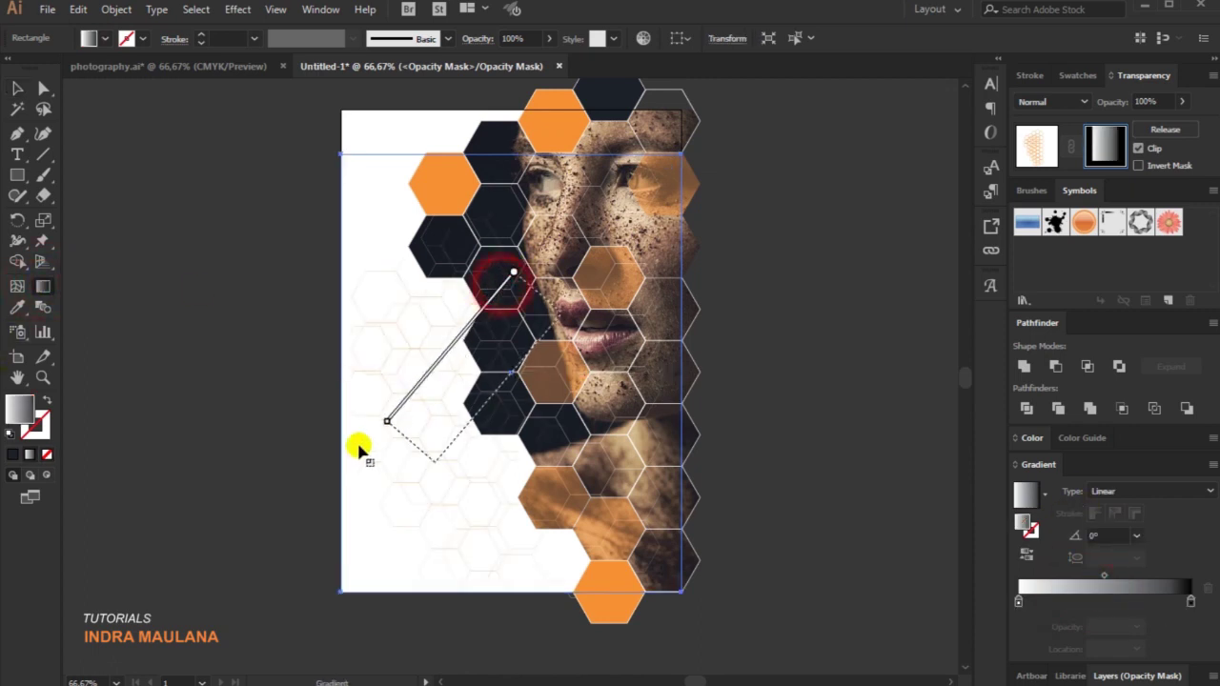
{"action": "mouse_move", "coordinate": [484, 398]}
{"action": "left_mouse_down"}
{"action": "mouse_move", "coordinate": [375, 507]}
{"action": "mouse_move", "coordinate": [571, 296]}
{"action": "left_mouse_up"}
{"action": "mouse_move", "coordinate": [396, 551]}
{"action": "left_mouse_down"}
{"action": "mouse_move", "coordinate": [621, 166]}
{"action": "mouse_move", "coordinate": [630, 172]}
{"action": "left_mouse_up"}
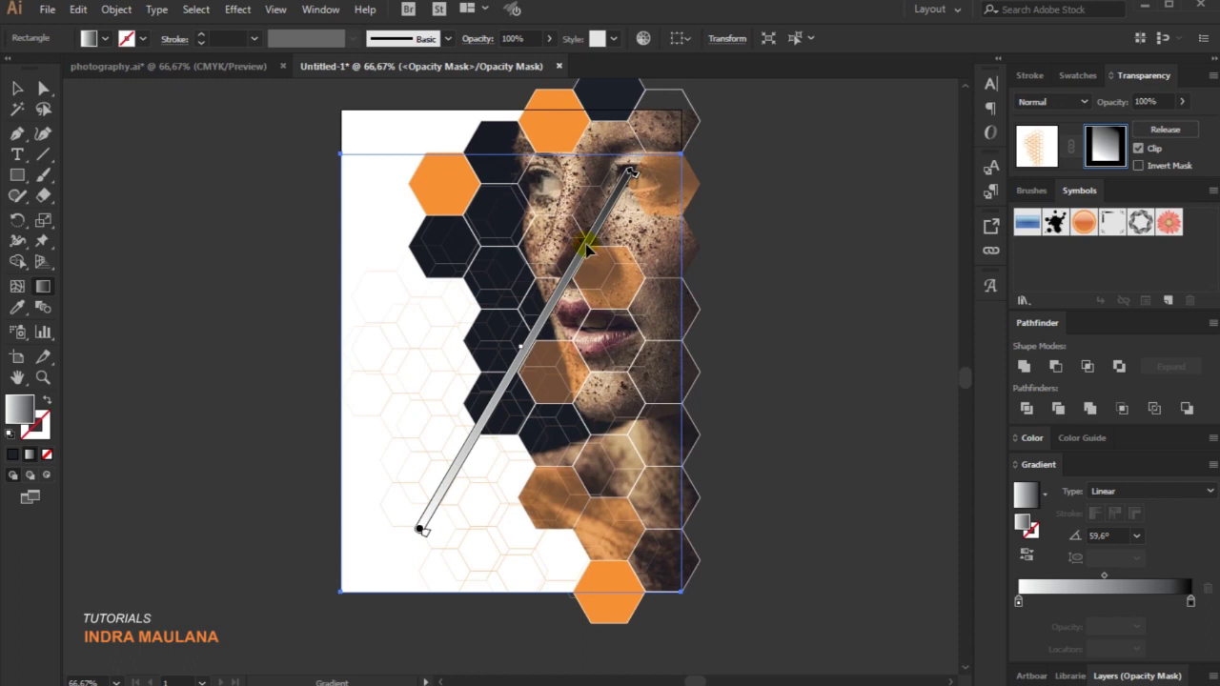
{"action": "left_click", "coordinate": [653, 131]}
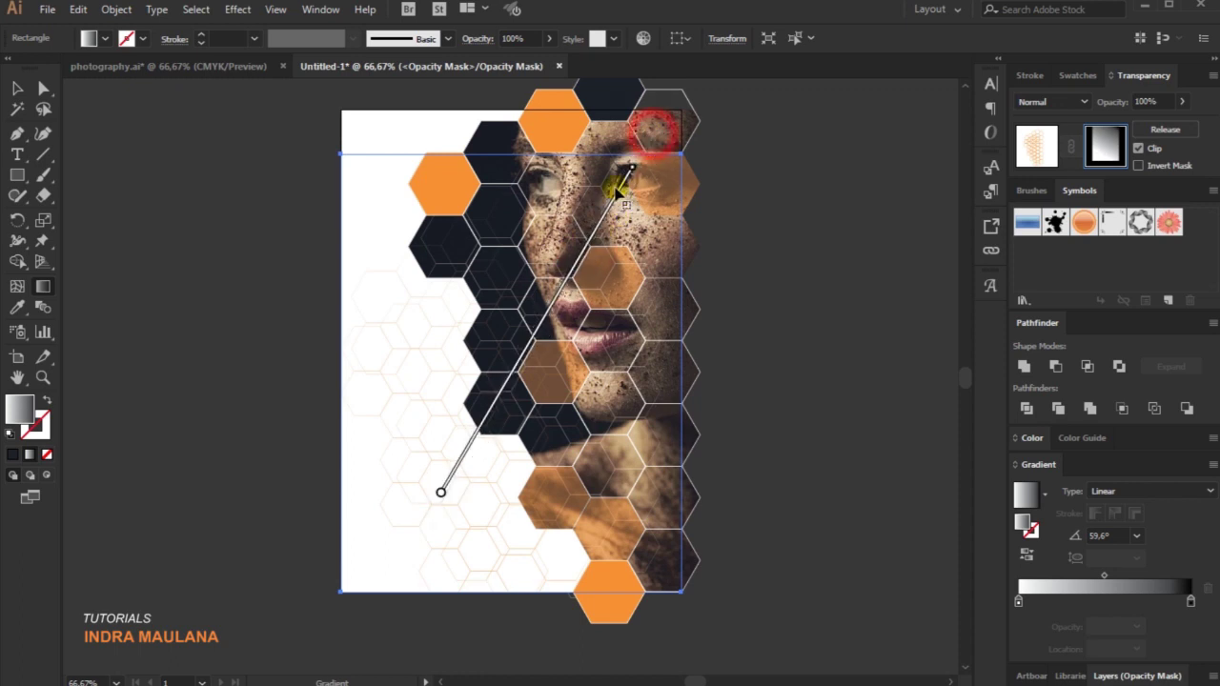
{"action": "left_click_drag", "start_coordinate": [470, 441], "coordinate": [619, 188]}
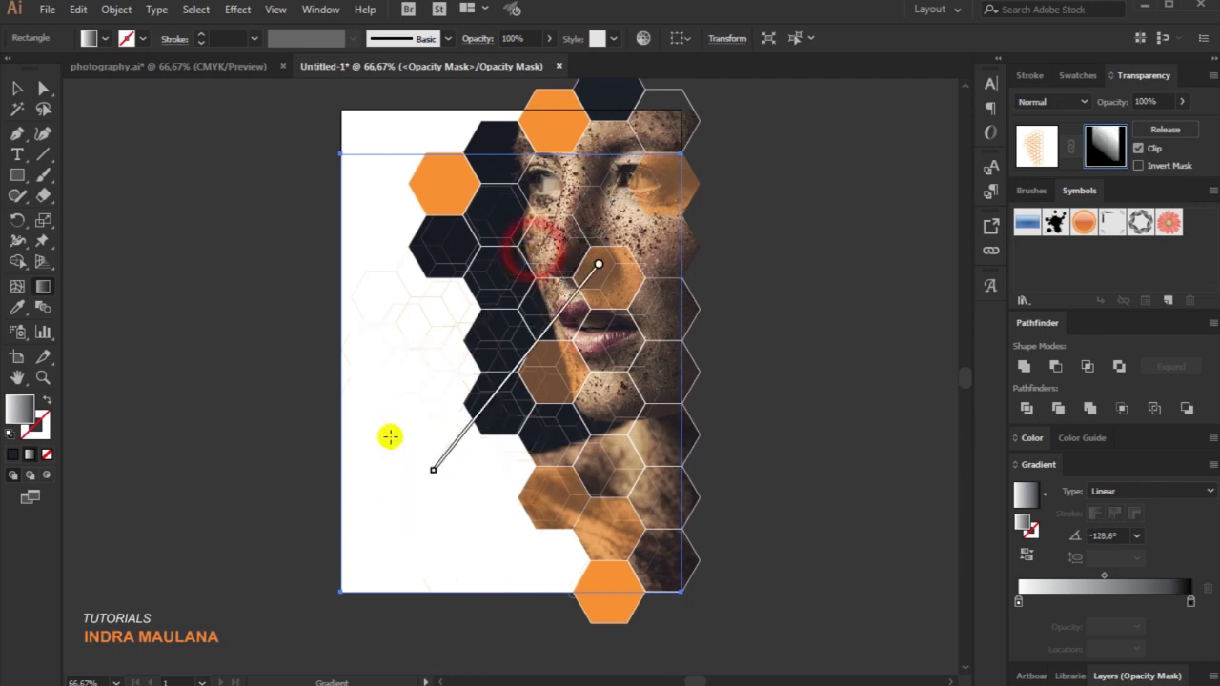
{"action": "left_click_drag", "start_coordinate": [415, 506], "coordinate": [599, 238]}
{"action": "mouse_move", "coordinate": [559, 295]}
{"action": "left_mouse_down"}
{"action": "mouse_move", "coordinate": [551, 323]}
{"action": "mouse_move", "coordinate": [584, 264]}
{"action": "left_mouse_up"}
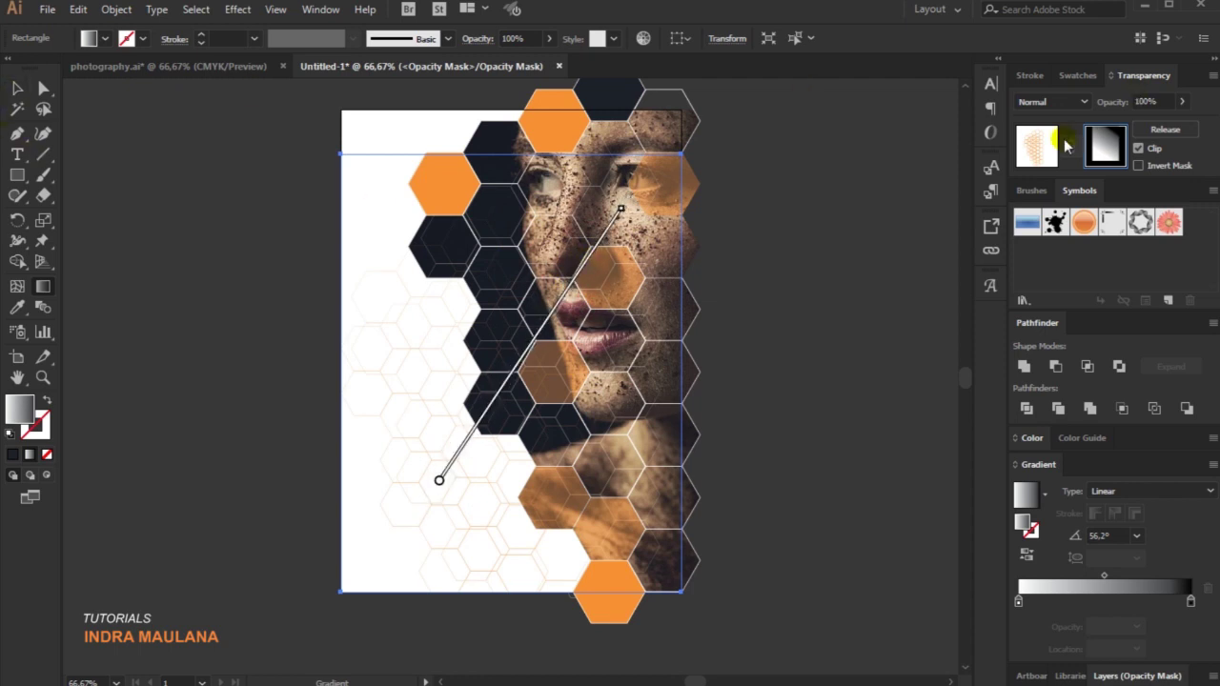
Exit opacity mask editing and clear the selection
{"action": "left_click", "coordinate": [1043, 145]}
{"action": "left_click", "coordinate": [17, 88]}
{"action": "left_click", "coordinate": [224, 211]}
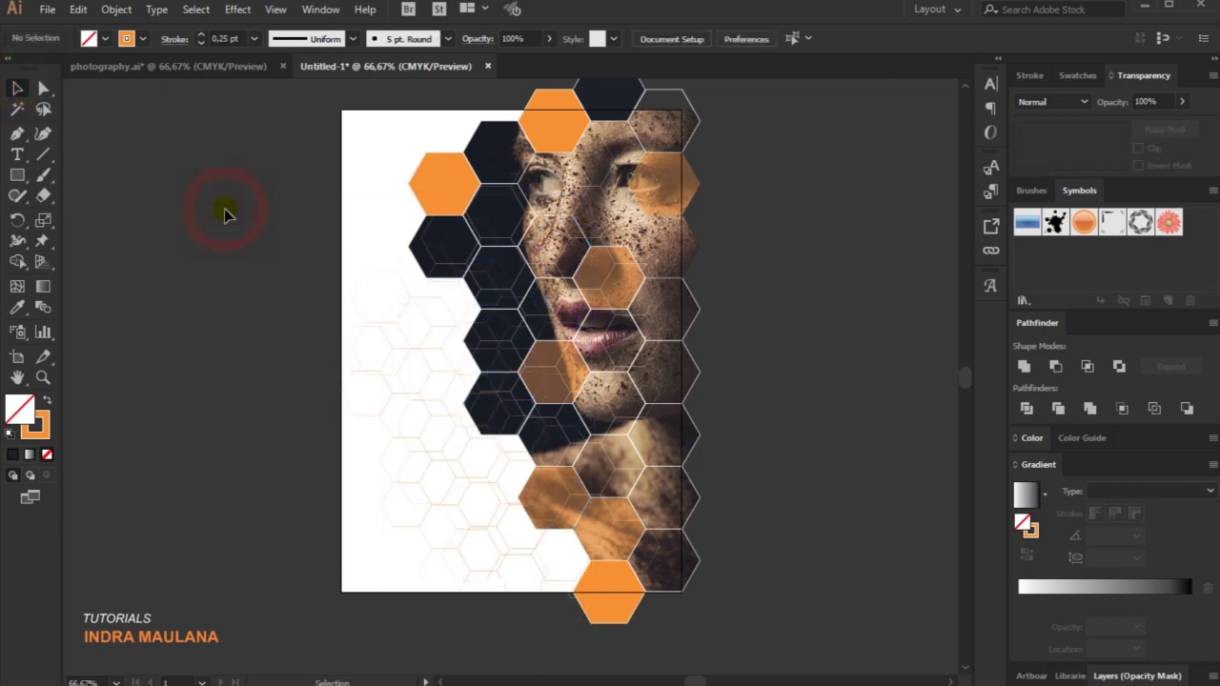
{"action": "scroll", "coordinate": [224, 209], "scroll_direction": "down", "scroll_amount": 1}
Draw an artboard-sized rectangle and fill it white
{"action": "left_click_drag", "start_coordinate": [185, 251], "coordinate": [214, 329]}
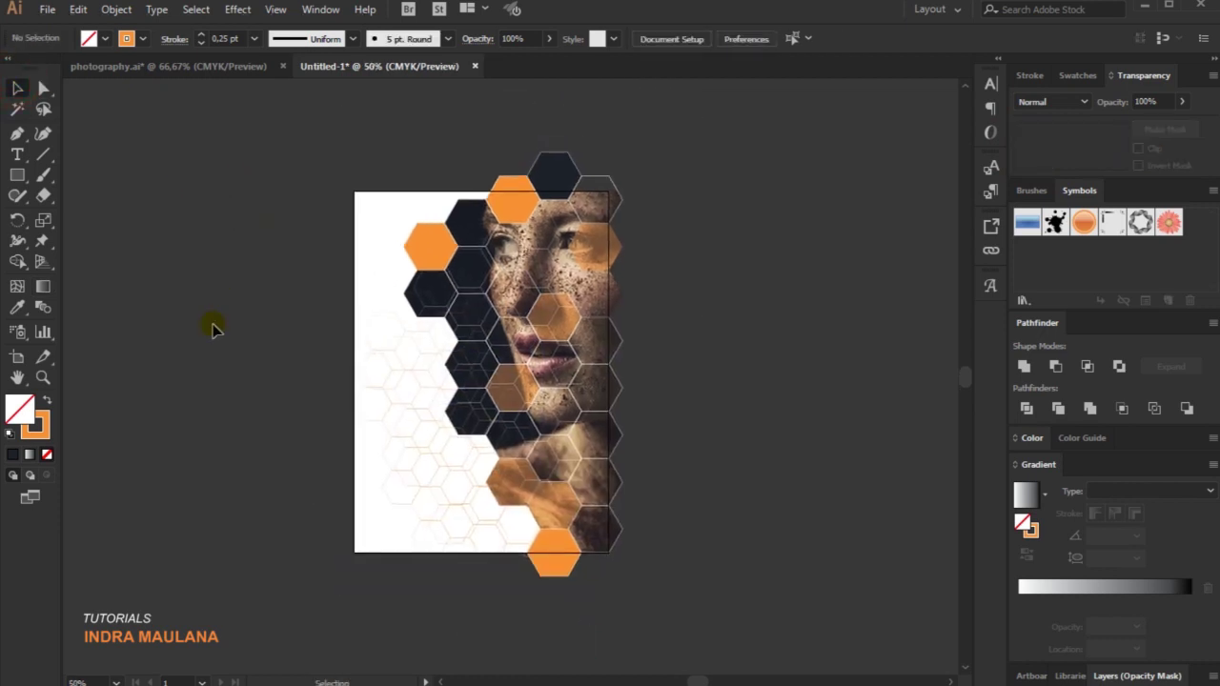
{"action": "left_click", "coordinate": [17, 175]}
{"action": "left_click_drag", "start_coordinate": [354, 190], "coordinate": [607, 551]}
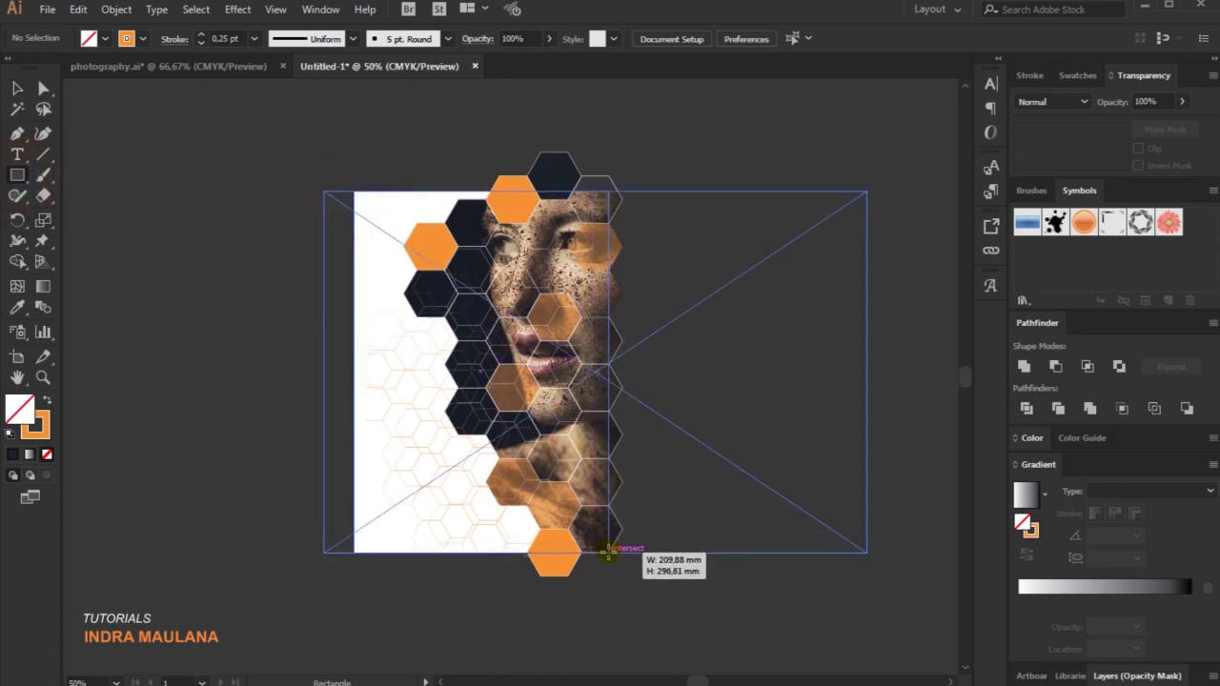
{"action": "left_click", "coordinate": [17, 88]}
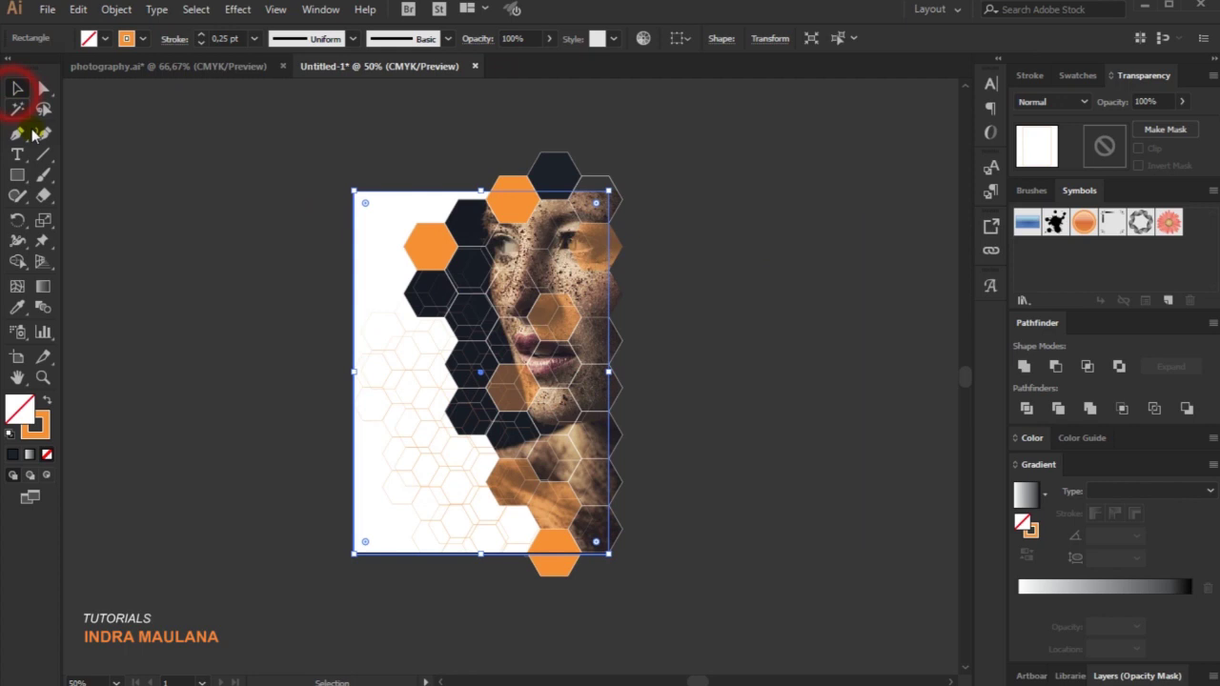
{"action": "left_click", "coordinate": [46, 401]}
{"action": "left_click", "coordinate": [105, 39]}
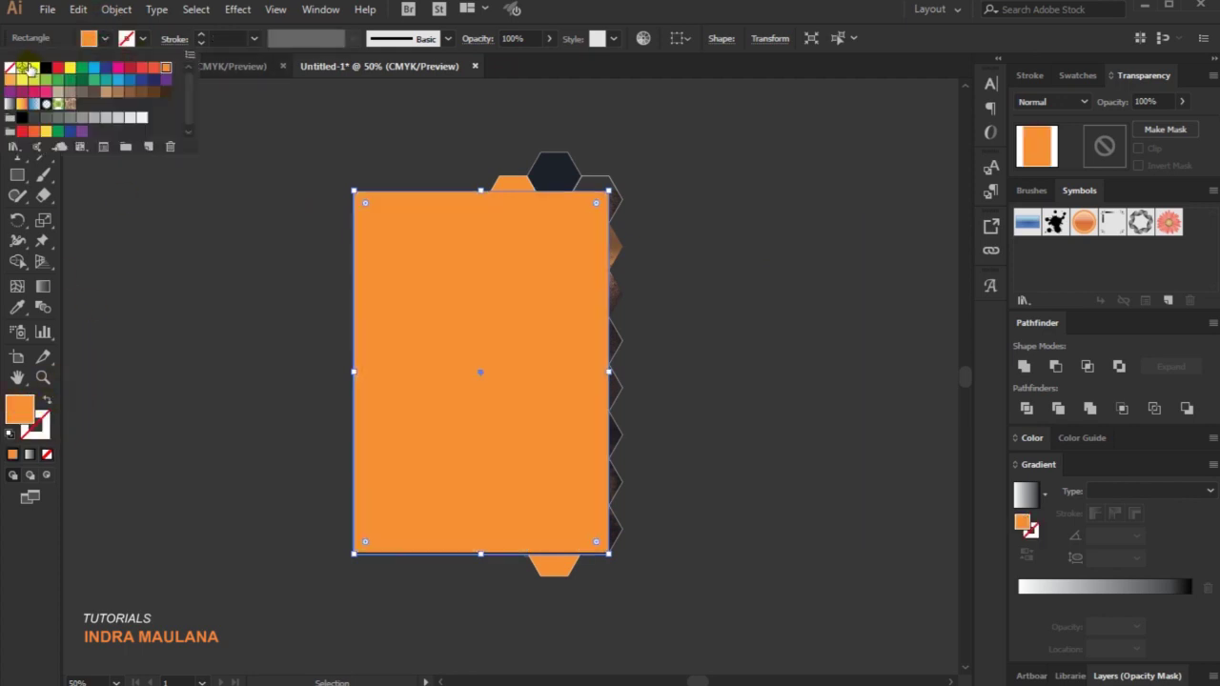
{"action": "left_click", "coordinate": [23, 69]}
{"action": "left_click", "coordinate": [449, 273]}
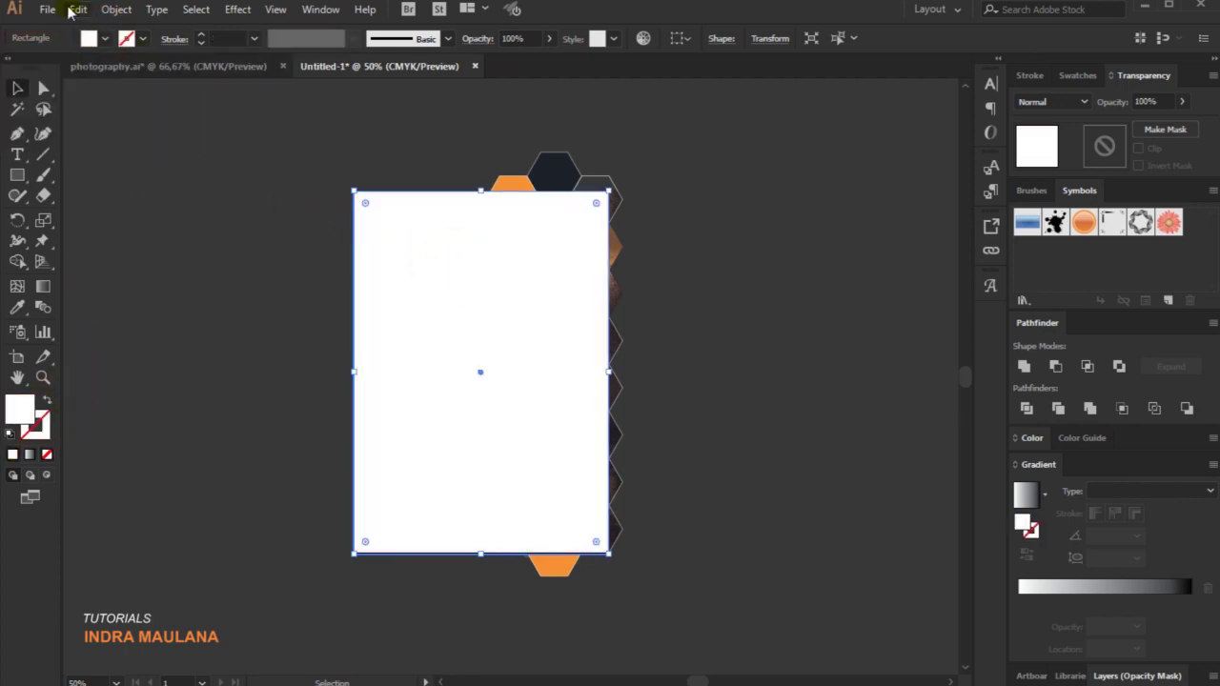
Send the white rectangle to the back and place a copy of it in front of everything
{"action": "left_click", "coordinate": [74, 9]}
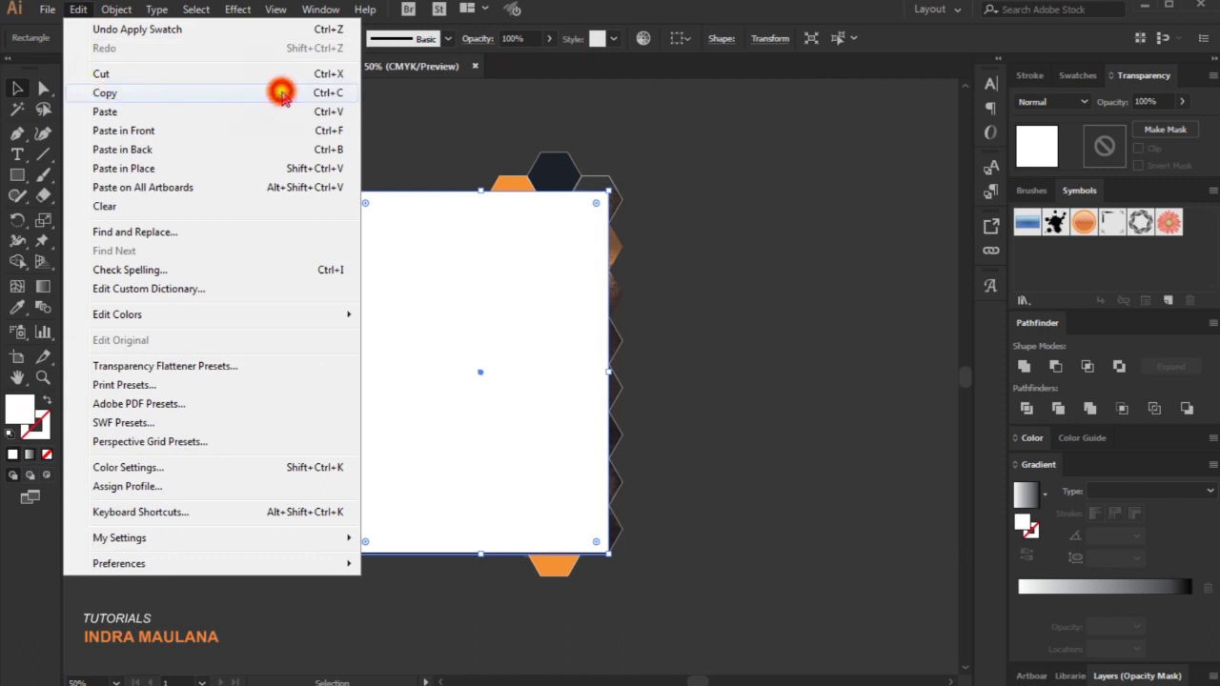
{"action": "left_click", "coordinate": [282, 92]}
{"action": "right_click", "coordinate": [477, 235]}
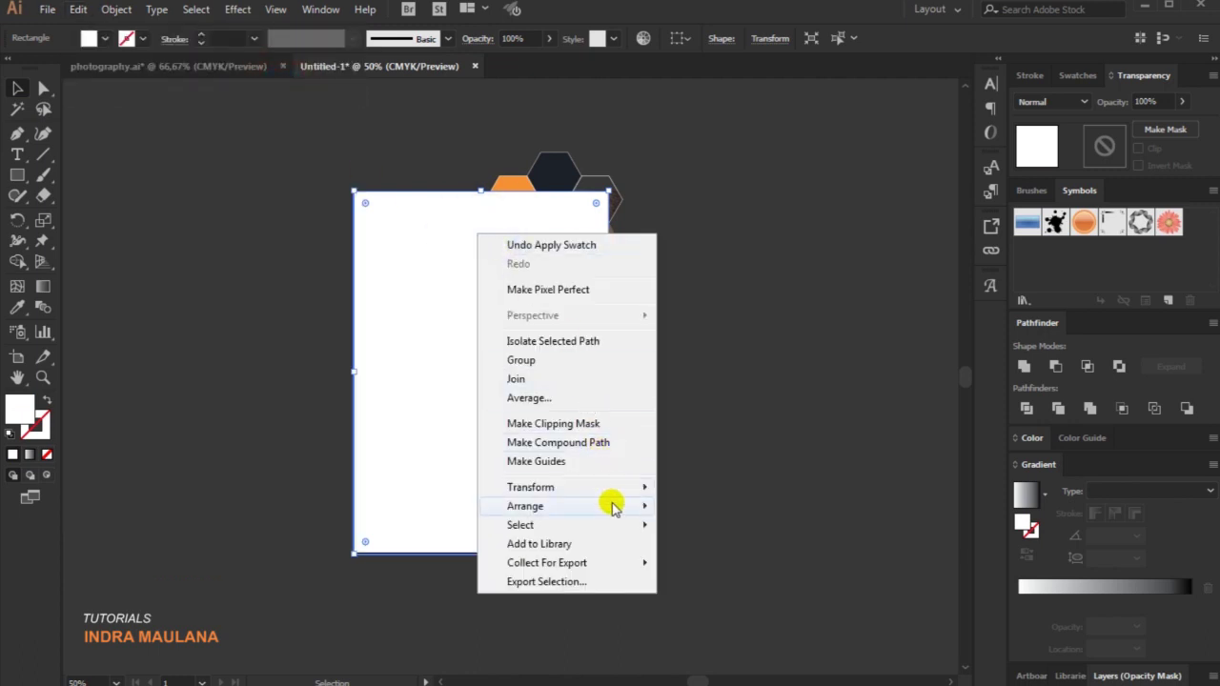
{"action": "mouse_move", "coordinate": [562, 506]}
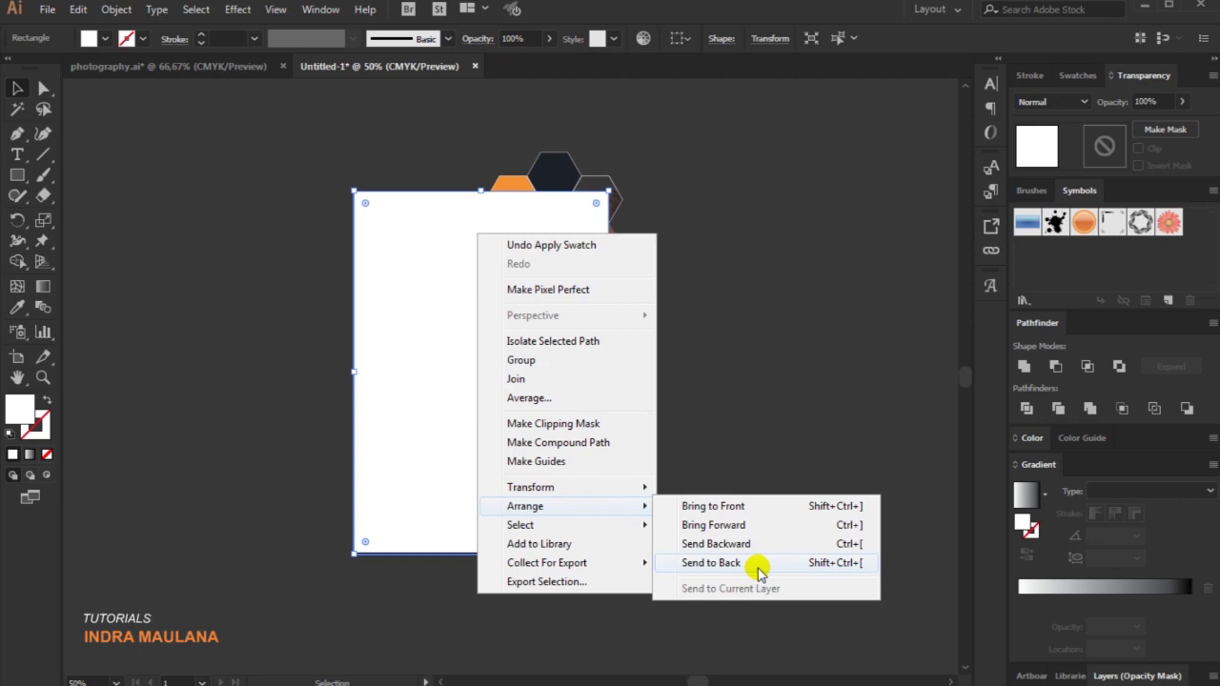
{"action": "left_click", "coordinate": [758, 564]}
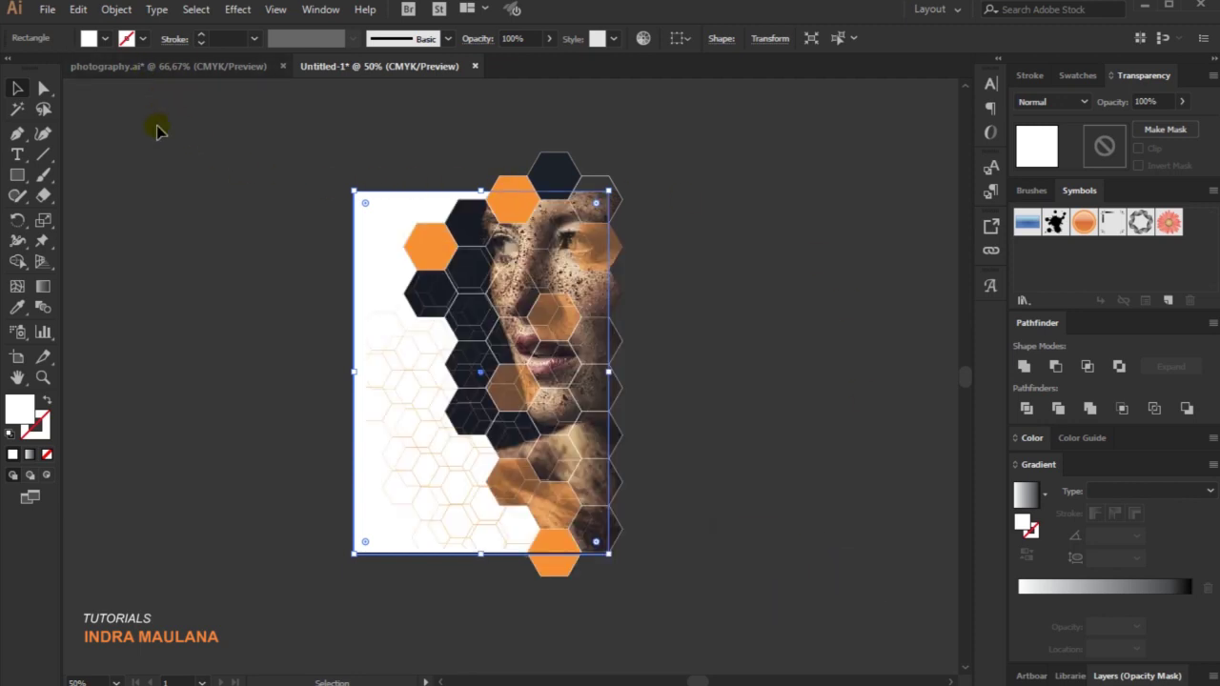
{"action": "left_click", "coordinate": [78, 9]}
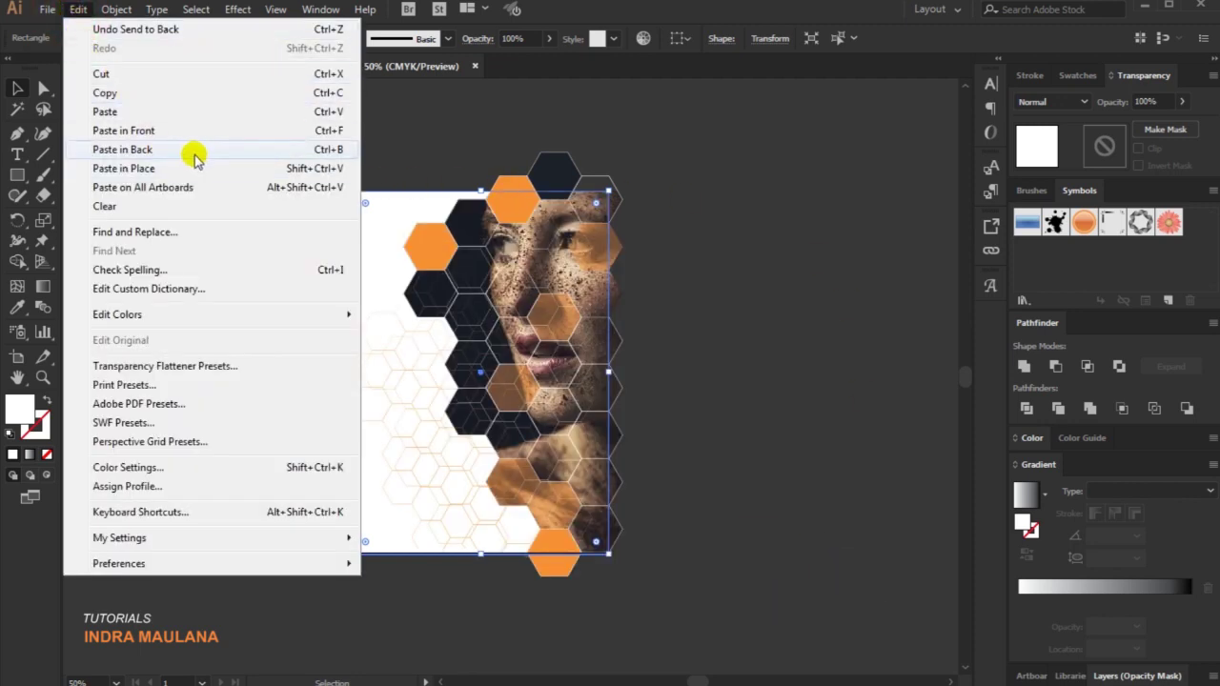
{"action": "left_click", "coordinate": [195, 153]}
{"action": "right_click", "coordinate": [410, 245]}
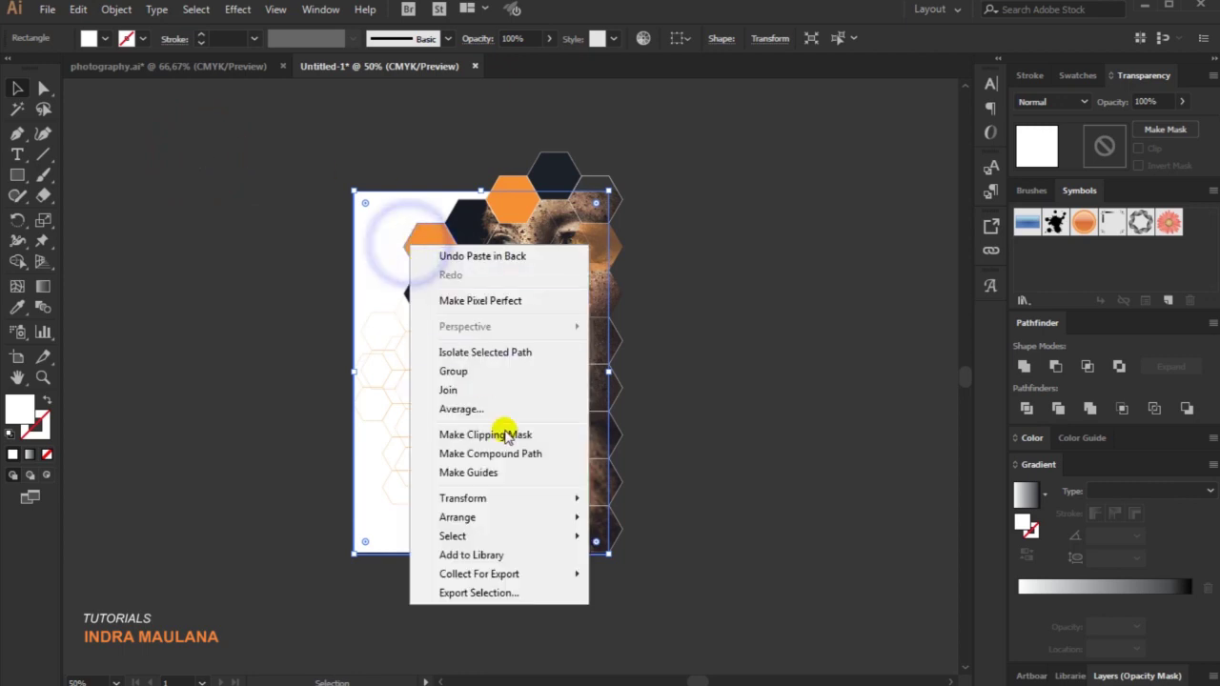
{"action": "left_click", "coordinate": [648, 513]}
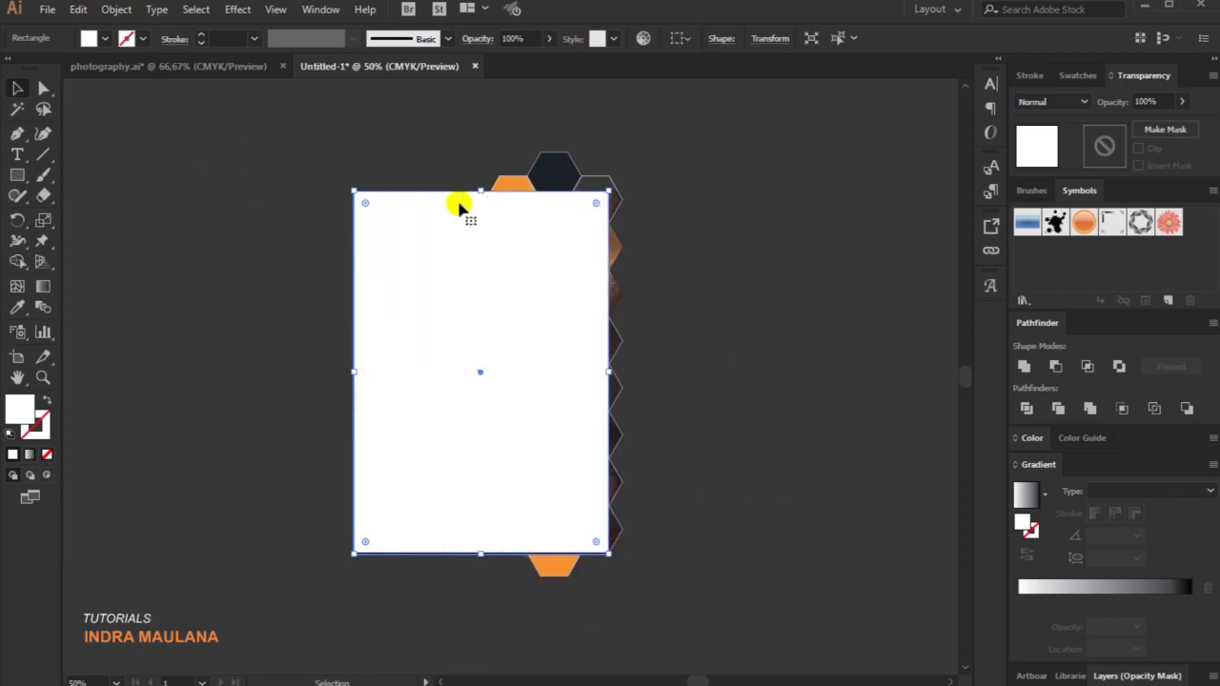
Clip all the flyer artwork to the front artboard-sized rectangle
{"action": "left_click_drag", "start_coordinate": [239, 142], "coordinate": [648, 615]}
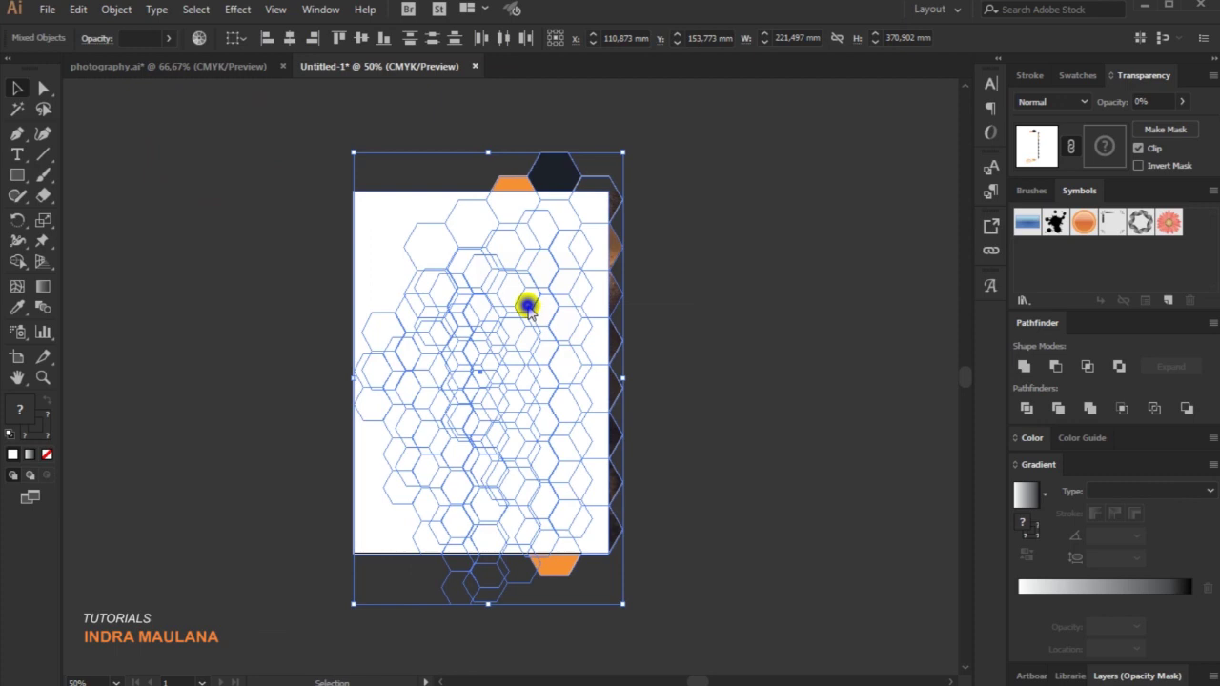
{"action": "right_click", "coordinate": [527, 306]}
{"action": "left_click", "coordinate": [611, 431]}
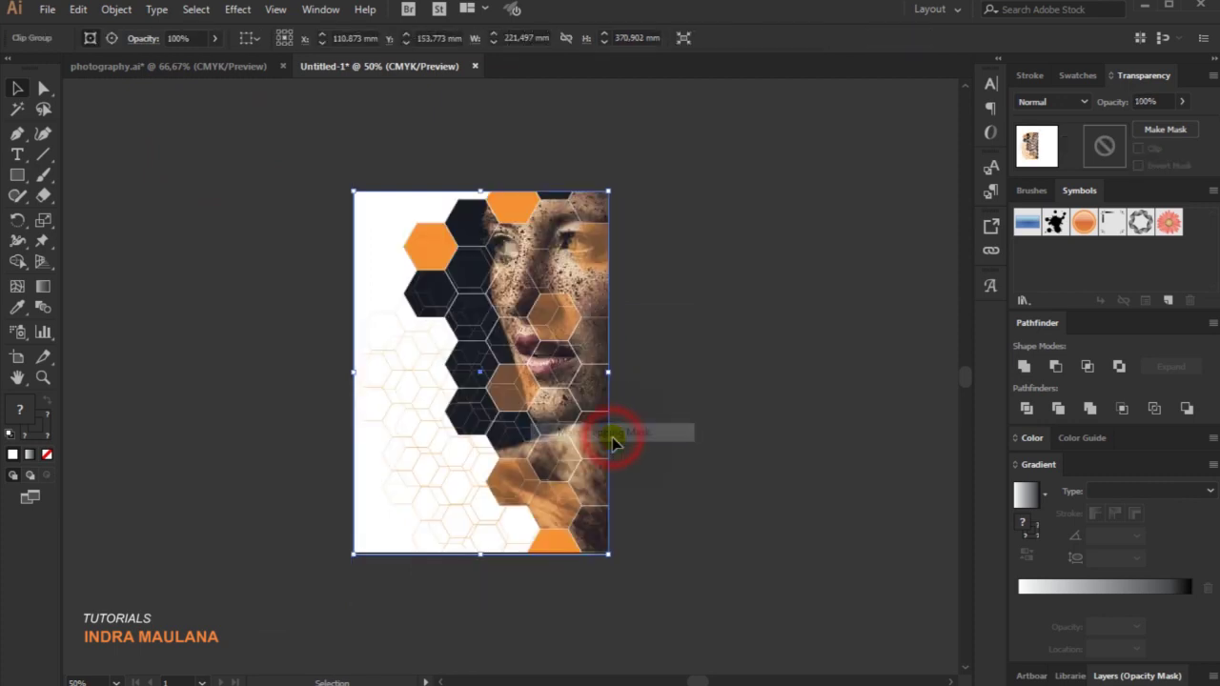
{"action": "left_click", "coordinate": [712, 270]}
{"action": "scroll", "coordinate": [750, 239], "scroll_direction": "down", "scroll_amount": 1}
{"action": "scroll", "coordinate": [727, 218], "scroll_direction": "left", "scroll_amount": 1}
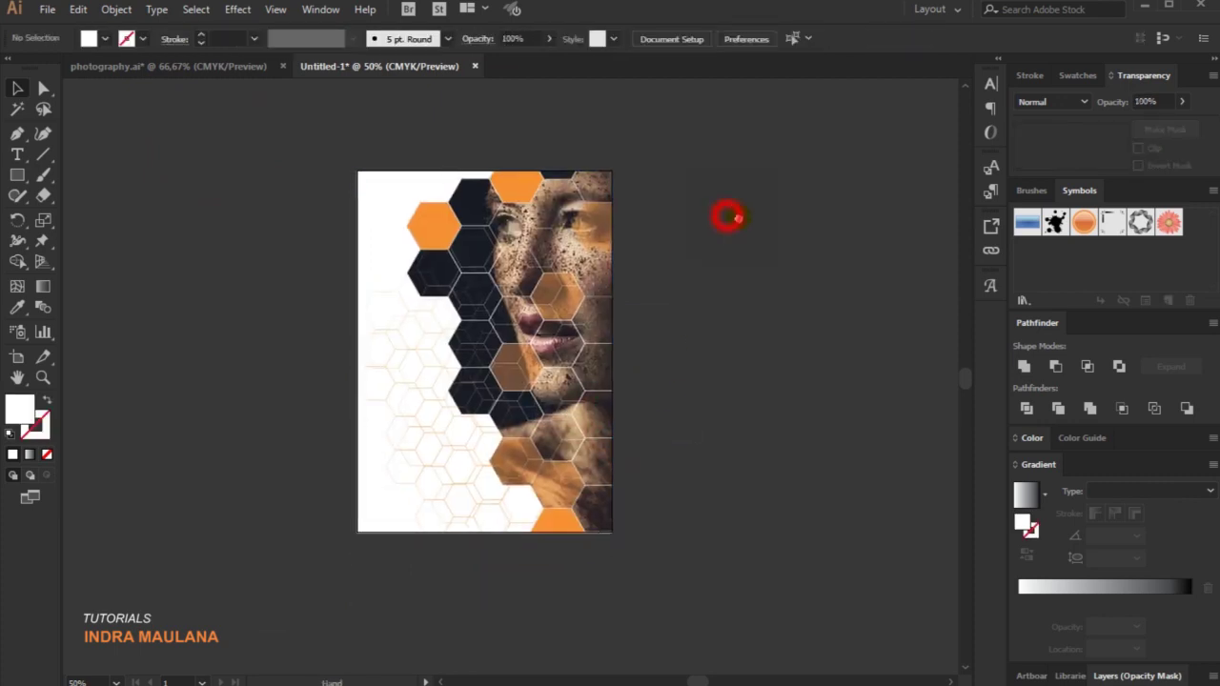
{"action": "scroll", "coordinate": [219, 358], "scroll_direction": "up", "scroll_amount": 1}
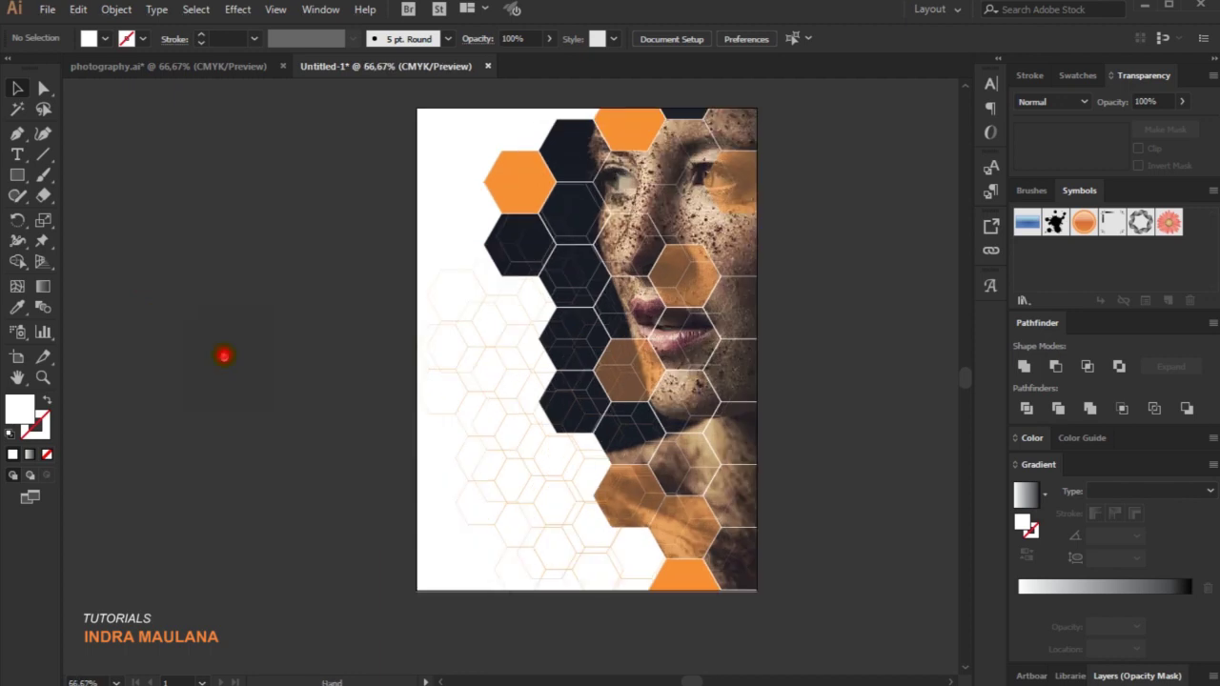
{"action": "left_click_drag", "start_coordinate": [223, 355], "coordinate": [207, 360]}
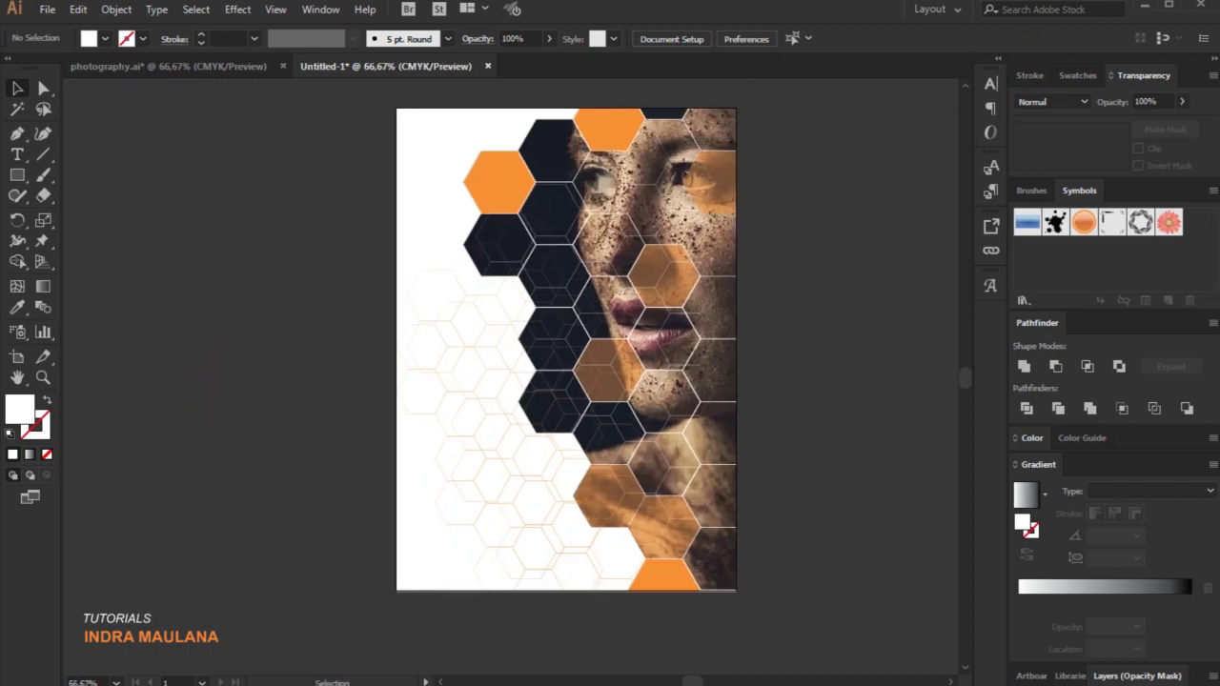
{"action": "left_click", "coordinate": [883, 249]}
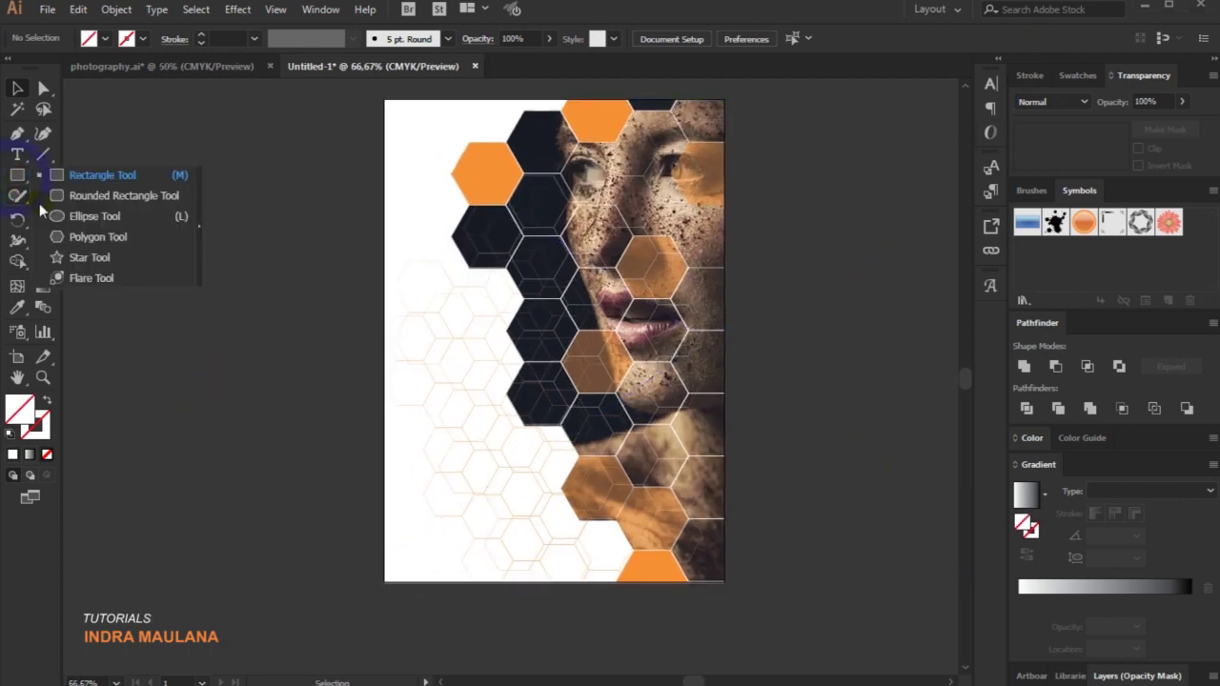
Draw a hexagon on the page's left side and fill it orange
{"action": "left_click_drag", "start_coordinate": [16, 176], "coordinate": [67, 235]}
{"action": "mouse_move", "coordinate": [409, 338]}
{"action": "left_mouse_down"}
{"action": "mouse_move", "coordinate": [424, 327]}
{"action": "mouse_move", "coordinate": [467, 380]}
{"action": "left_mouse_up"}
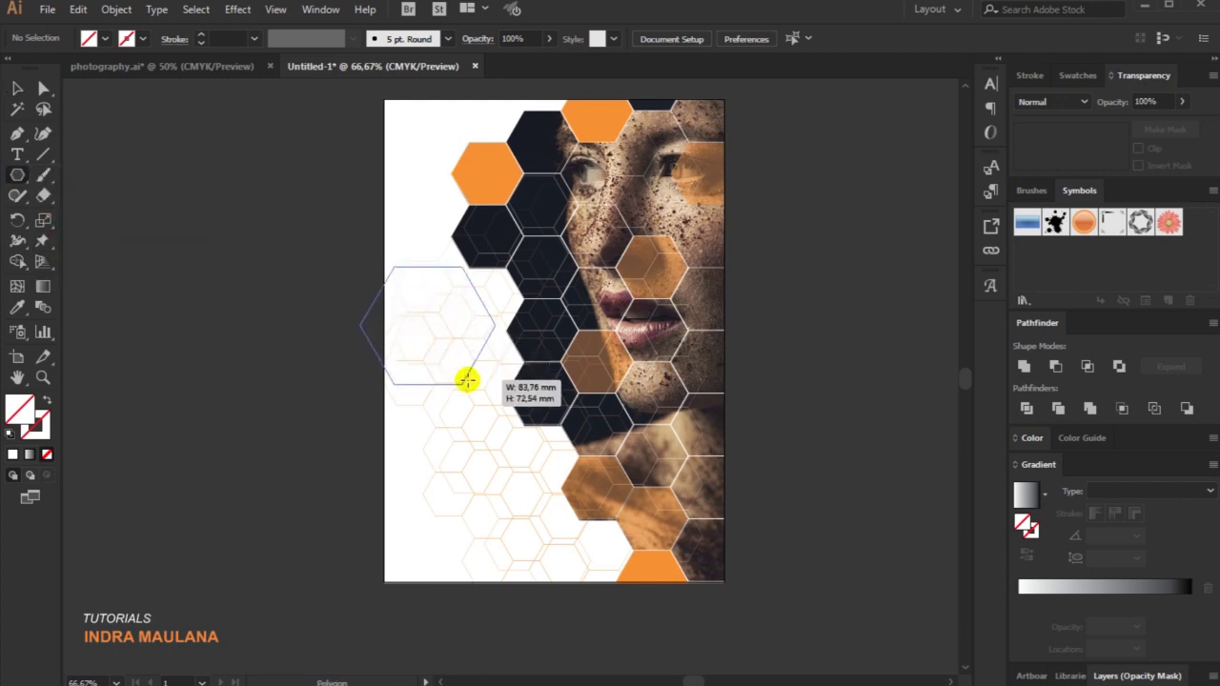
{"action": "left_click_drag", "start_coordinate": [466, 380], "coordinate": [466, 381]}
{"action": "left_click", "coordinate": [17, 87]}
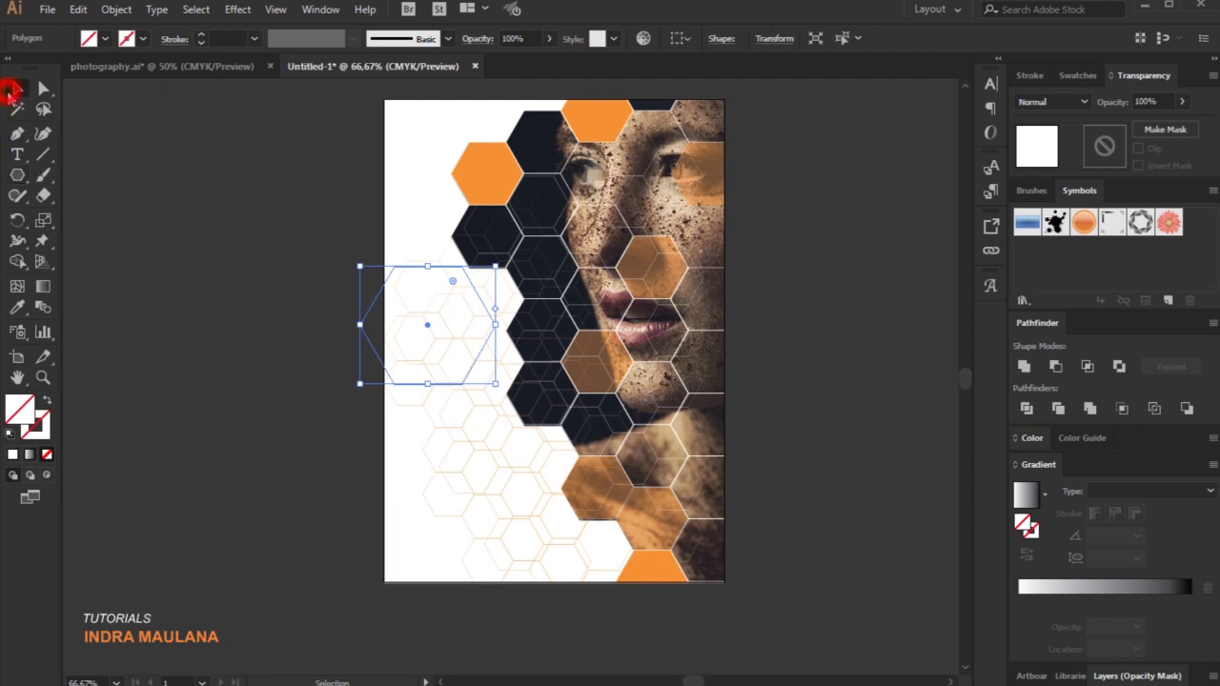
{"action": "left_click", "coordinate": [1078, 75]}
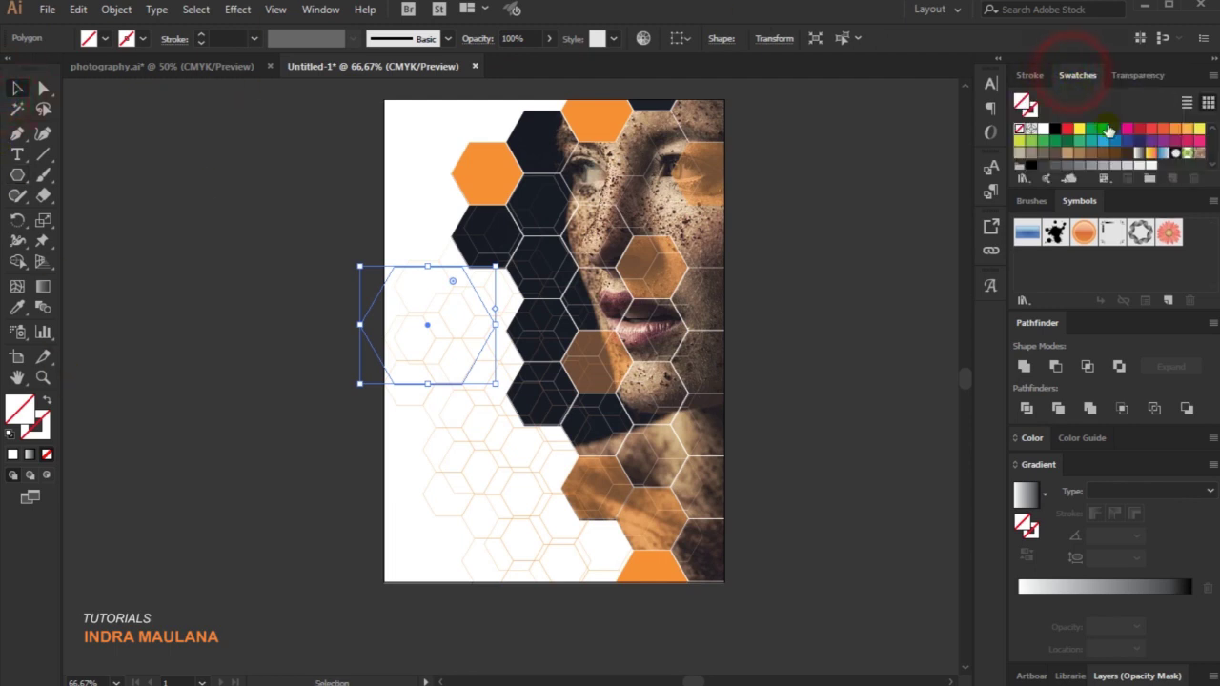
{"action": "left_click", "coordinate": [1175, 127]}
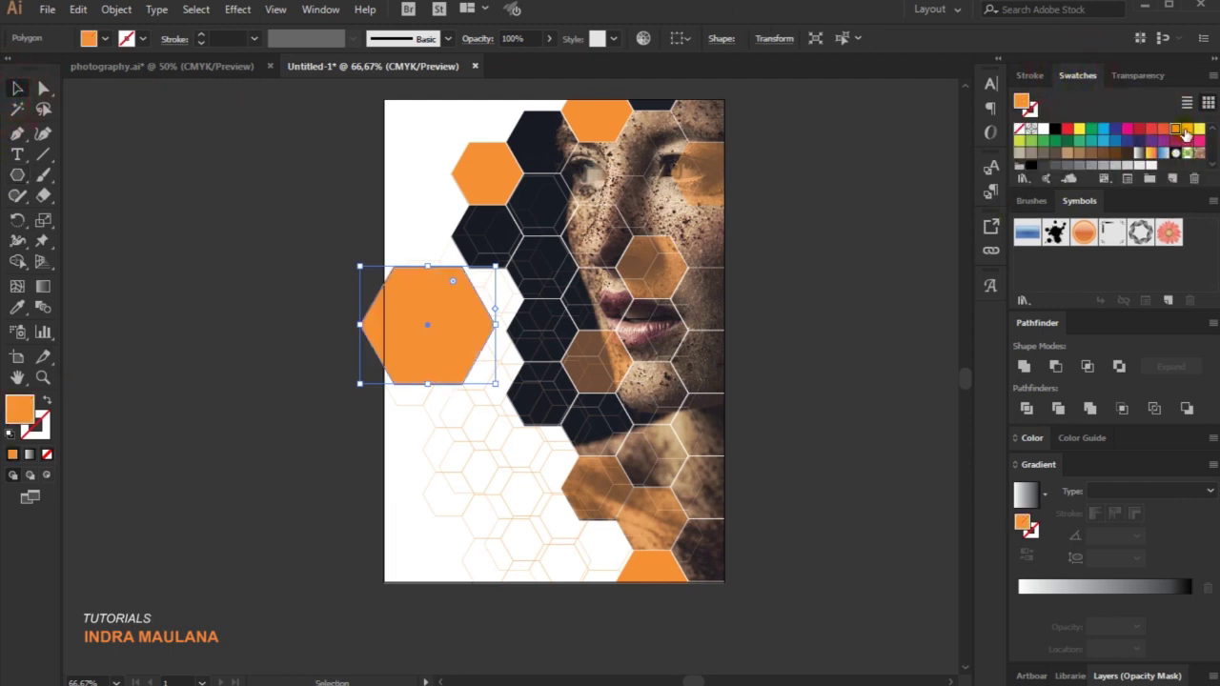
{"action": "left_click", "coordinate": [265, 248]}
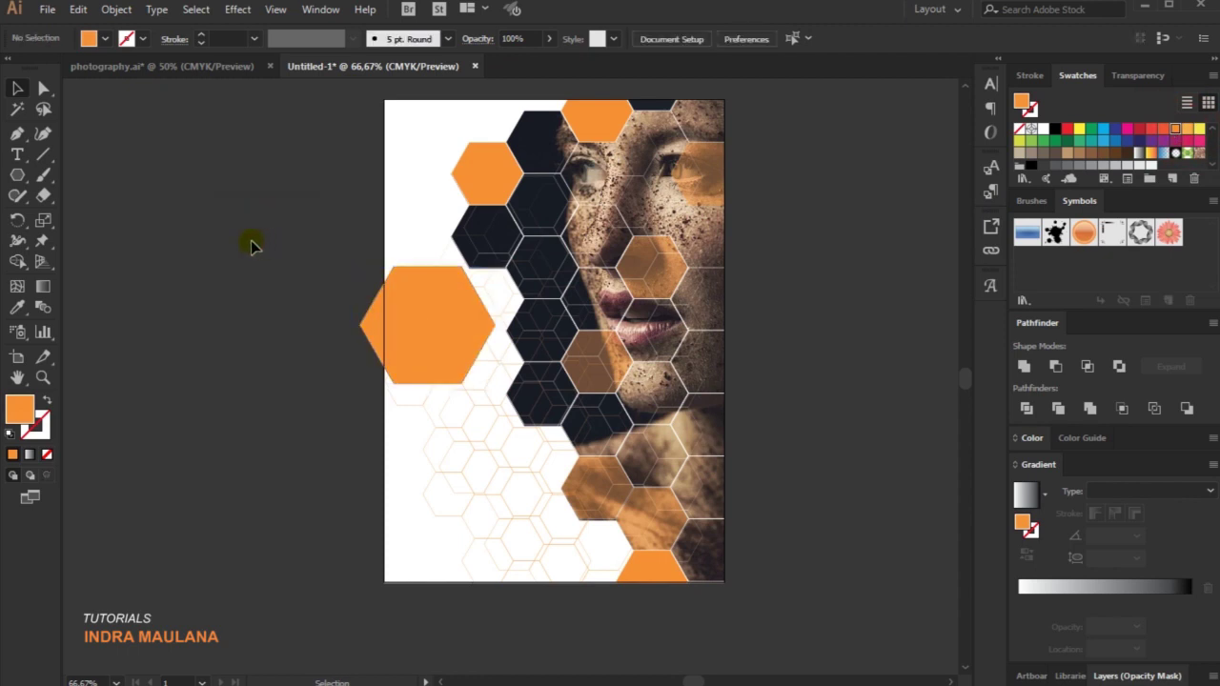
Nudge the orange hexagon into place and shrink it to a smaller size
{"action": "left_click", "coordinate": [435, 327]}
{"action": "scroll", "coordinate": [430, 314], "scroll_direction": "up", "scroll_amount": 2}
{"action": "left_click_drag", "start_coordinate": [441, 284], "coordinate": [456, 291]}
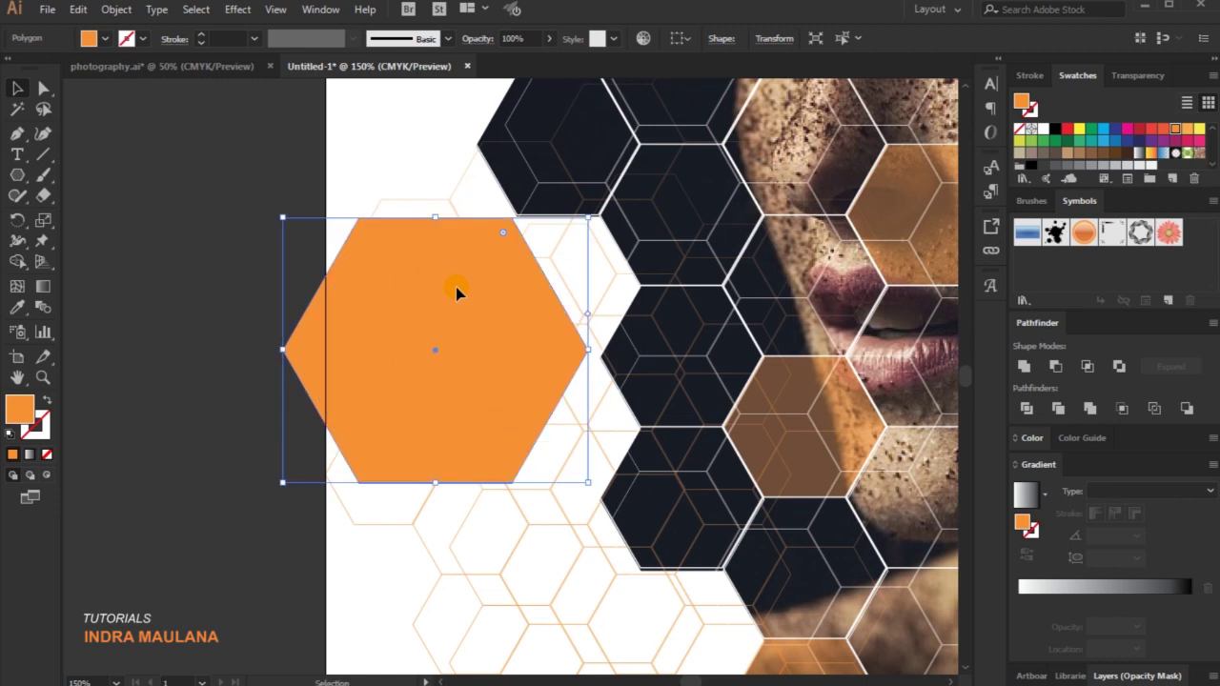
{"action": "key", "text": "Up"}
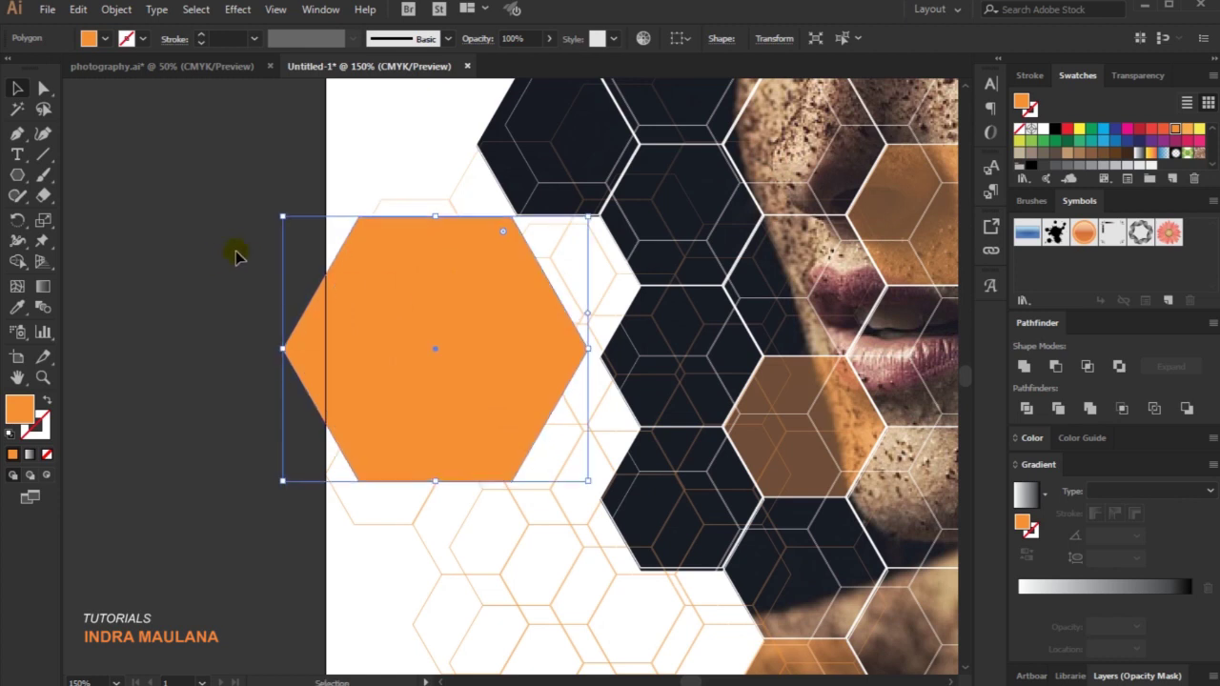
{"action": "left_click", "coordinate": [167, 177]}
{"action": "scroll", "coordinate": [167, 177], "scroll_direction": "down", "scroll_amount": 1}
{"action": "scroll", "coordinate": [185, 213], "scroll_direction": "down", "scroll_amount": 1}
{"action": "left_click_drag", "start_coordinate": [190, 258], "coordinate": [226, 268]}
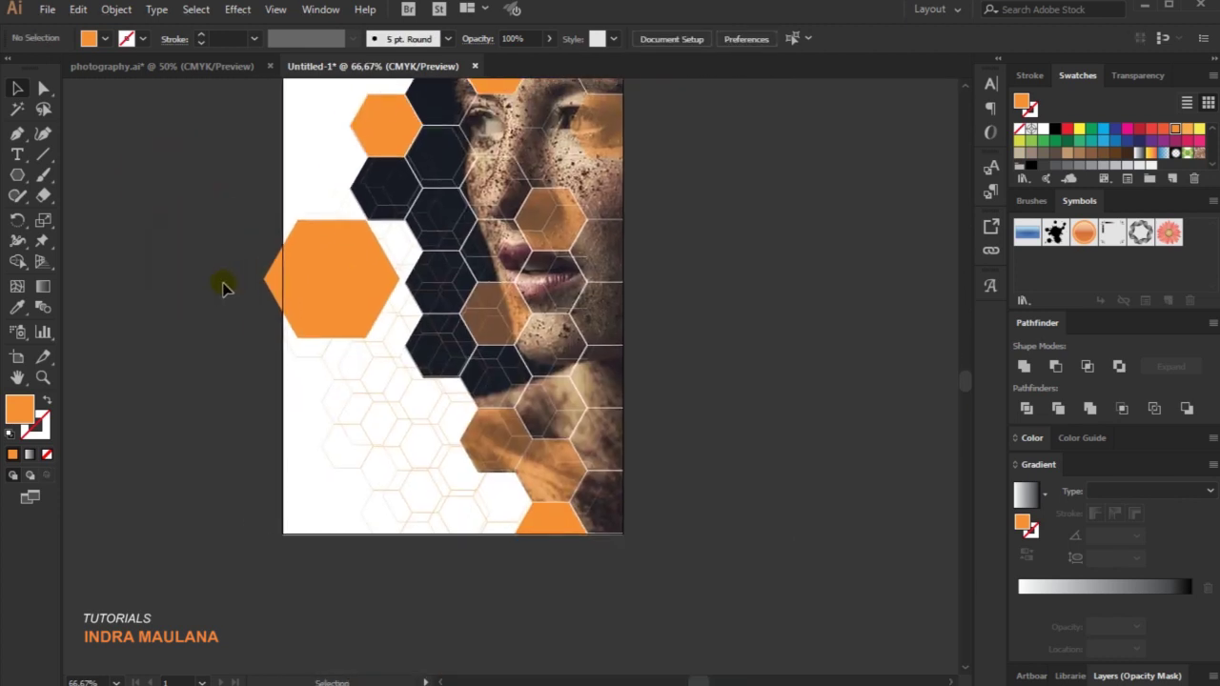
{"action": "left_click", "coordinate": [315, 309]}
{"action": "left_click_drag", "start_coordinate": [336, 341], "coordinate": [338, 317]}
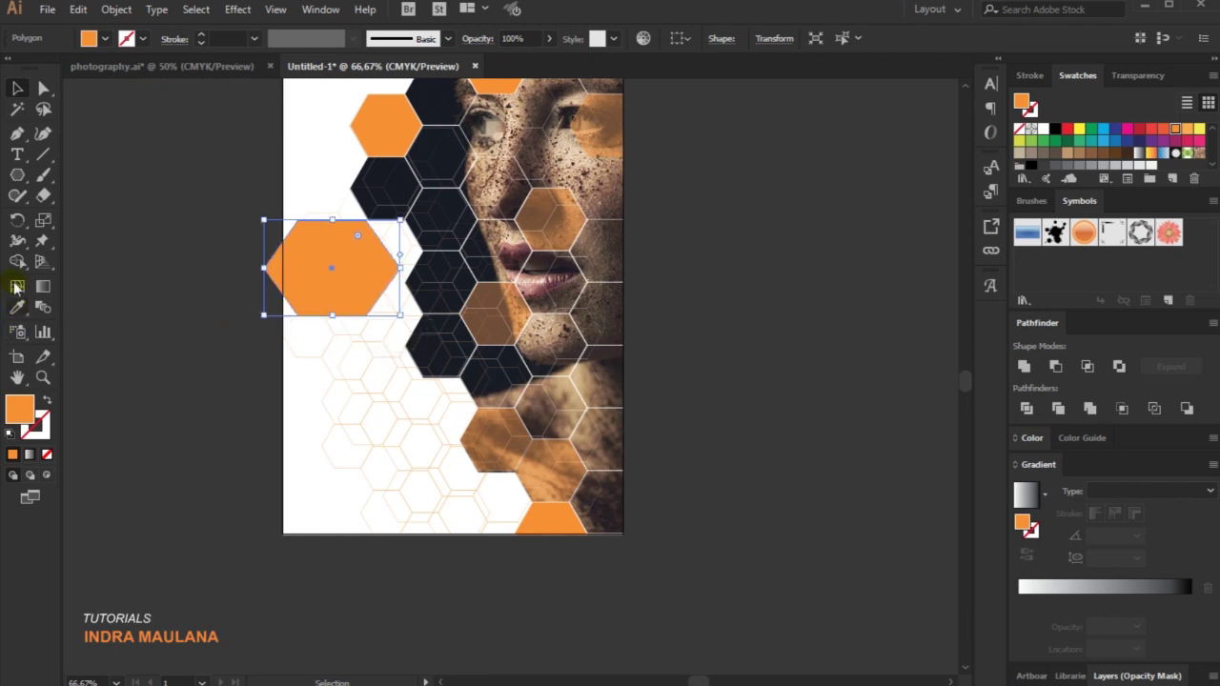
Drag the hexagon's left anchor points flush with the artboard's left edge
{"action": "left_click", "coordinate": [43, 88]}
{"action": "key", "text": "ctrl+1"}
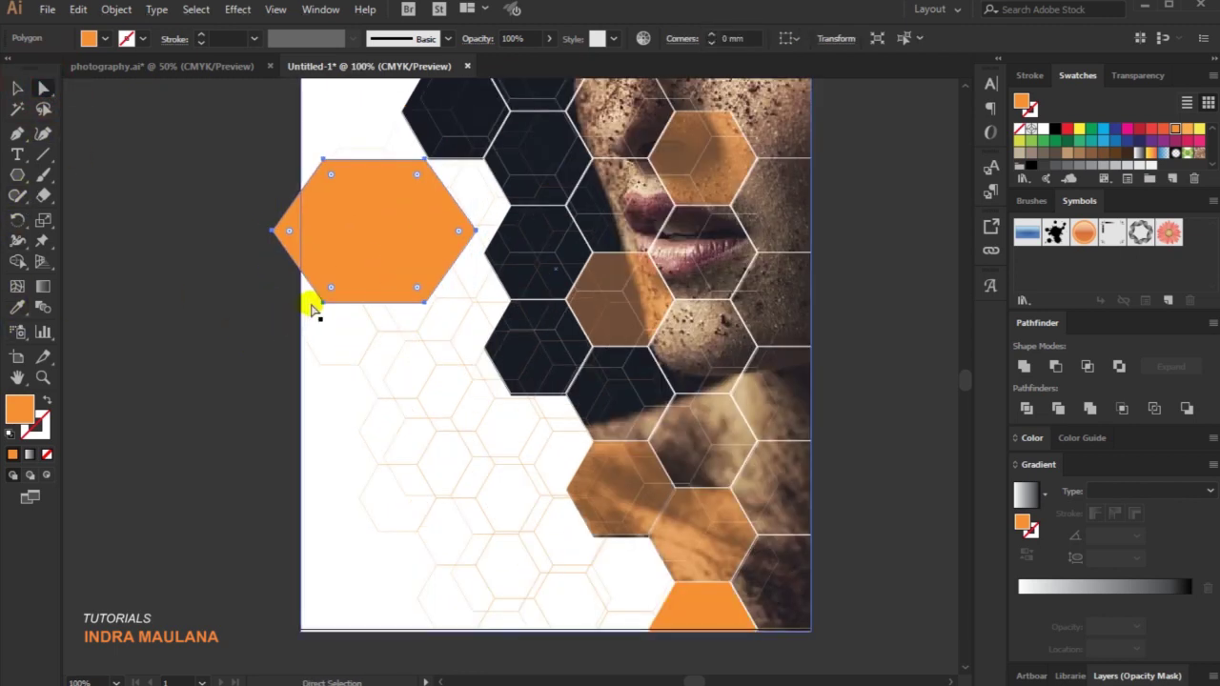
{"action": "left_click", "coordinate": [324, 162]}
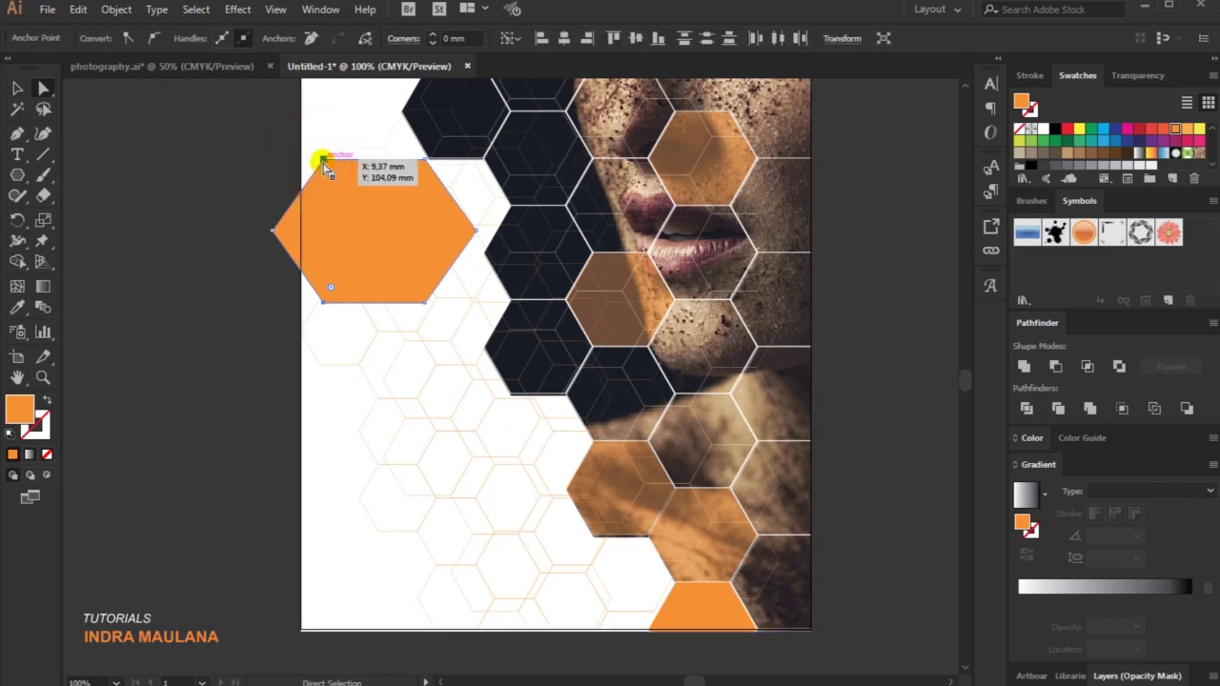
{"action": "left_click_drag", "start_coordinate": [324, 164], "coordinate": [301, 162]}
{"action": "left_click_drag", "start_coordinate": [271, 235], "coordinate": [302, 235]}
{"action": "left_click", "coordinate": [253, 240]}
{"action": "key", "text": "ctrl+minus"}
{"action": "left_click_drag", "start_coordinate": [218, 259], "coordinate": [237, 269]}
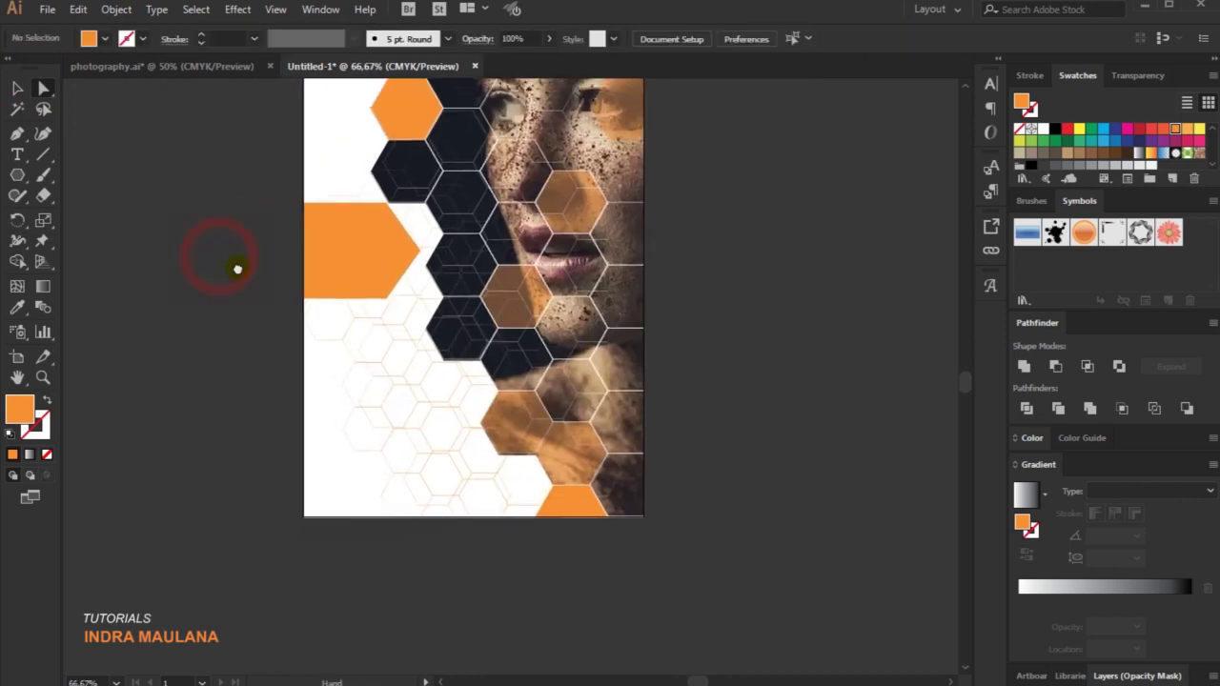
{"action": "left_click", "coordinate": [16, 89]}
{"action": "scroll", "coordinate": [171, 356], "scroll_direction": "up", "scroll_amount": 2}
{"action": "scroll", "coordinate": [179, 351], "scroll_direction": "up", "scroll_amount": 1}
{"action": "scroll", "coordinate": [181, 350], "scroll_direction": "up", "scroll_amount": 1}
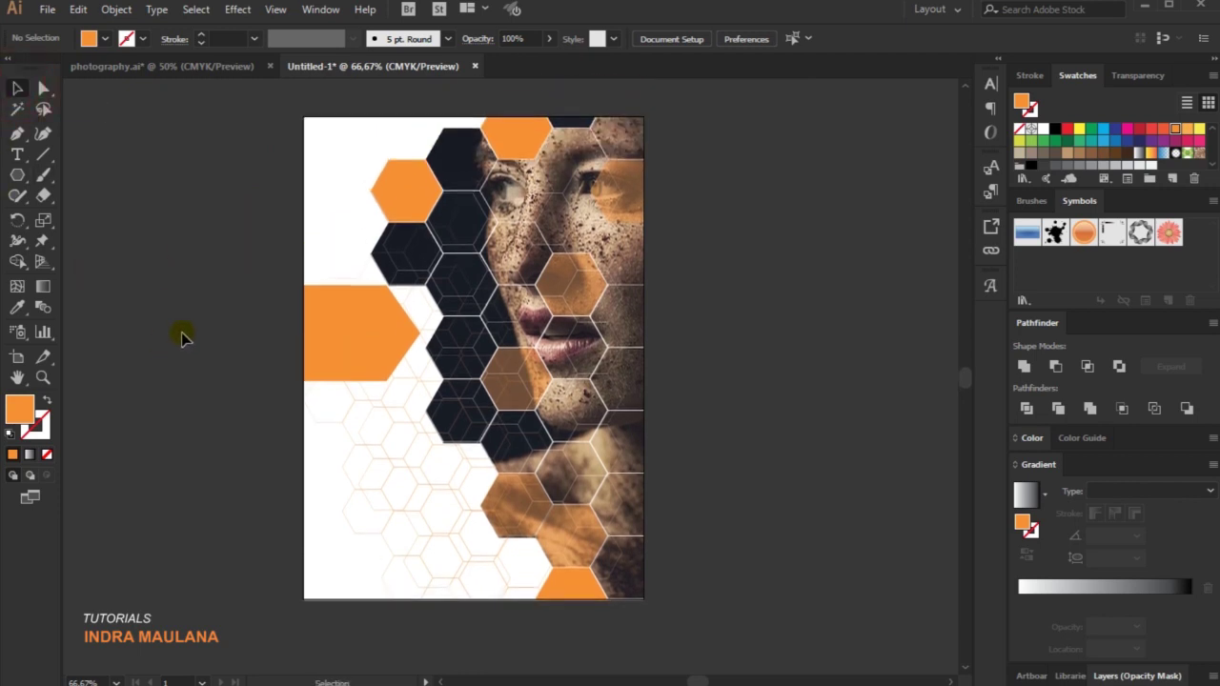
{"action": "scroll", "coordinate": [183, 336], "scroll_direction": "down", "scroll_amount": 1}
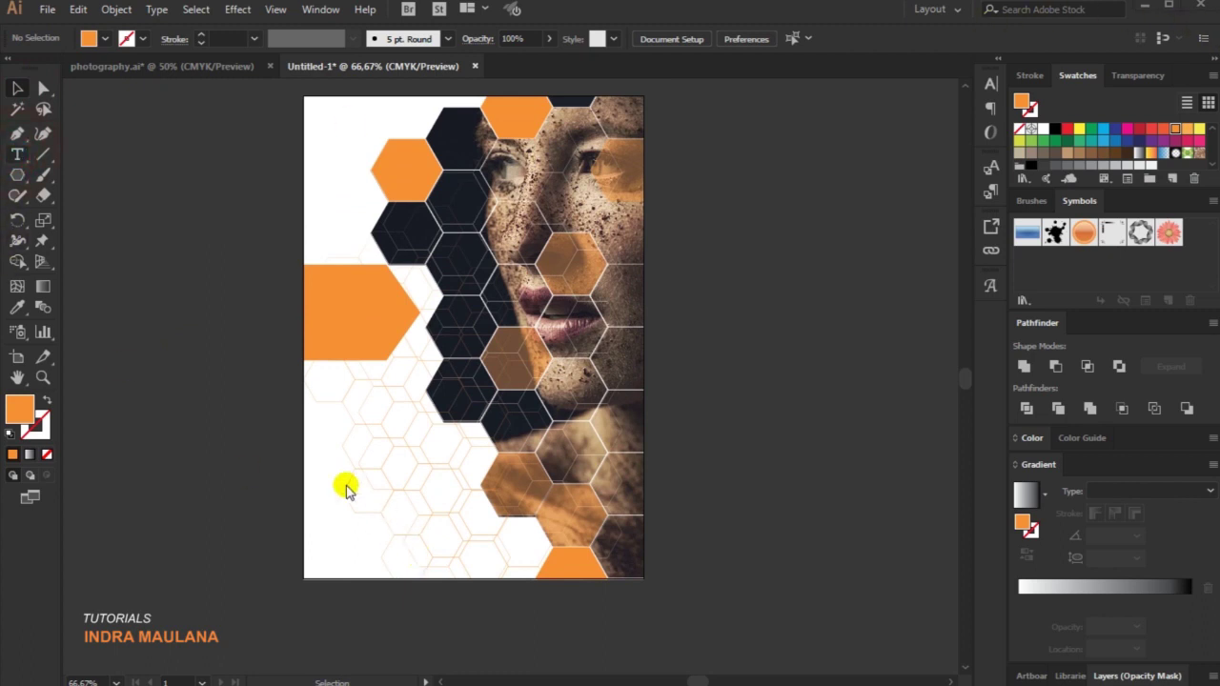
Add a 'FLYER DESIGN' text line at the lower left and scale it up
{"action": "left_click", "coordinate": [17, 153]}
{"action": "left_click", "coordinate": [324, 472]}
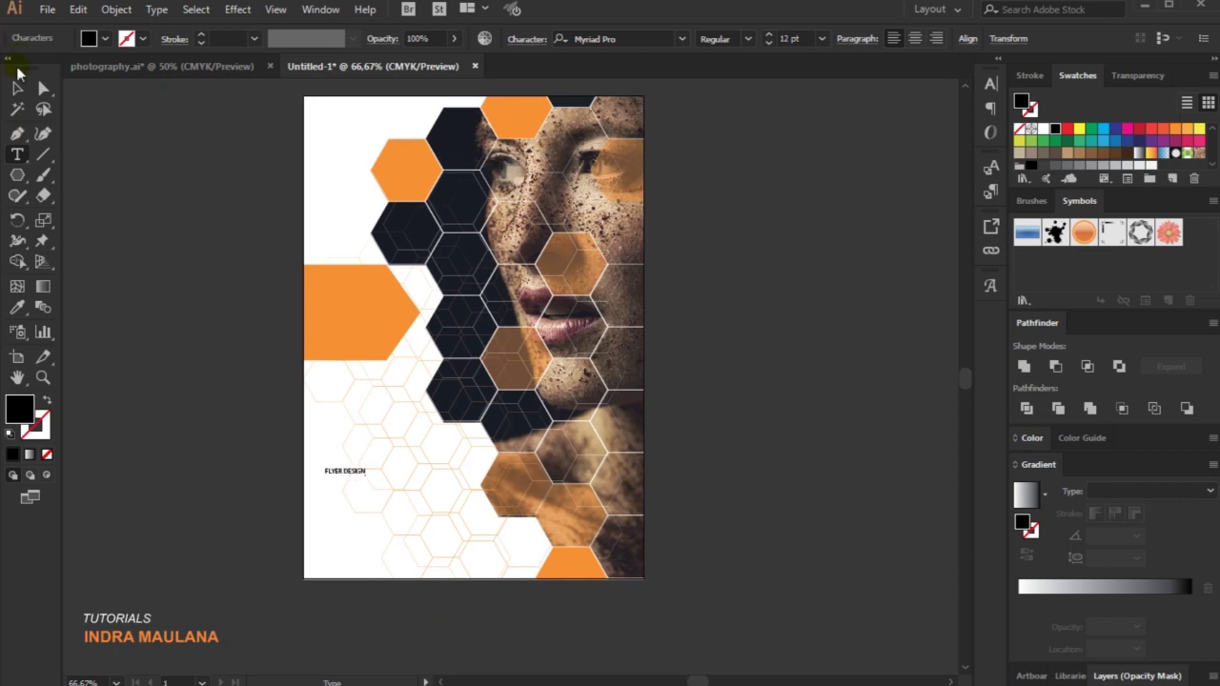
{"action": "left_click", "coordinate": [17, 87]}
{"action": "mouse_move", "coordinate": [366, 476]}
{"action": "left_mouse_down"}
{"action": "mouse_move", "coordinate": [437, 521]}
{"action": "mouse_move", "coordinate": [479, 503]}
{"action": "left_mouse_up"}
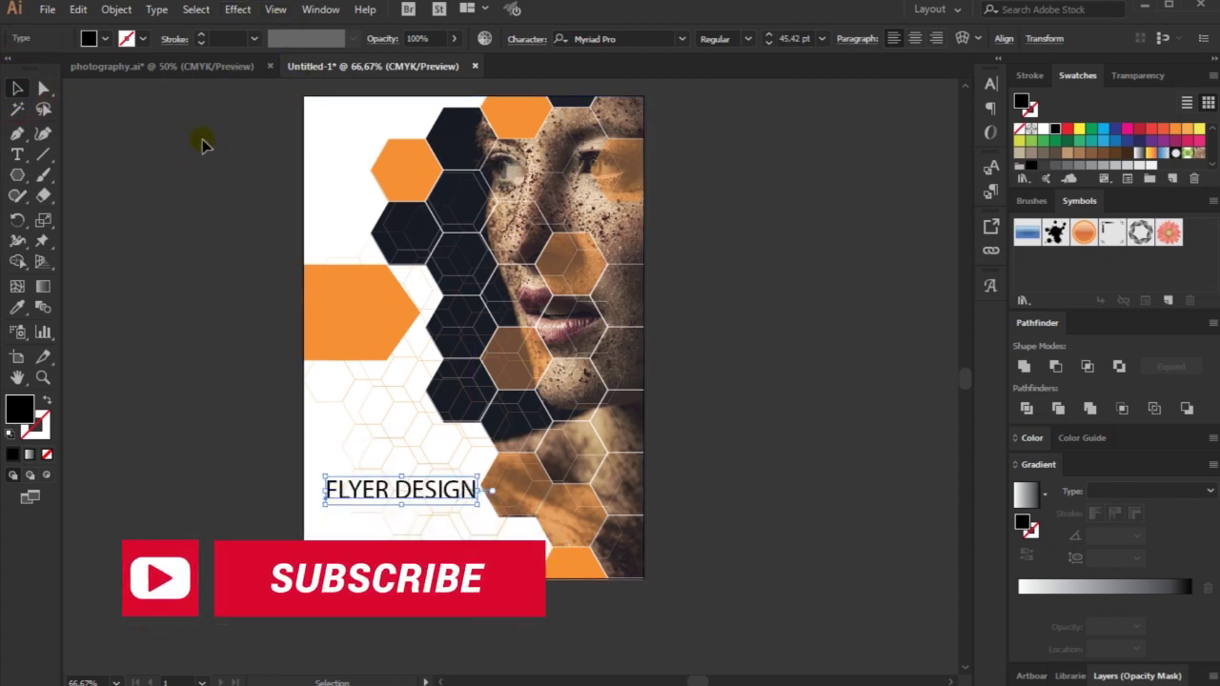
Show the rulers and drag a vertical guide to the artboard's left edge
{"action": "key", "text": "ctrl+r"}
{"action": "left_click_drag", "start_coordinate": [68, 211], "coordinate": [311, 222]}
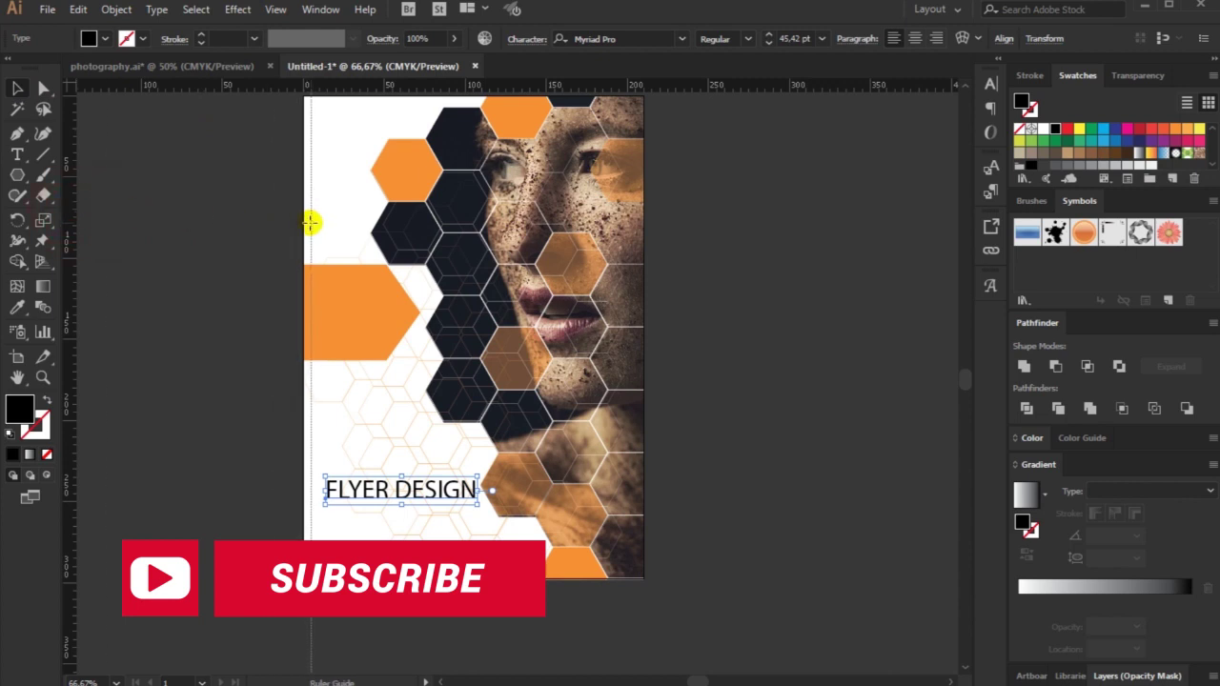
{"action": "left_click", "coordinate": [228, 317]}
{"action": "scroll", "coordinate": [214, 498], "scroll_direction": "up", "scroll_amount": 2}
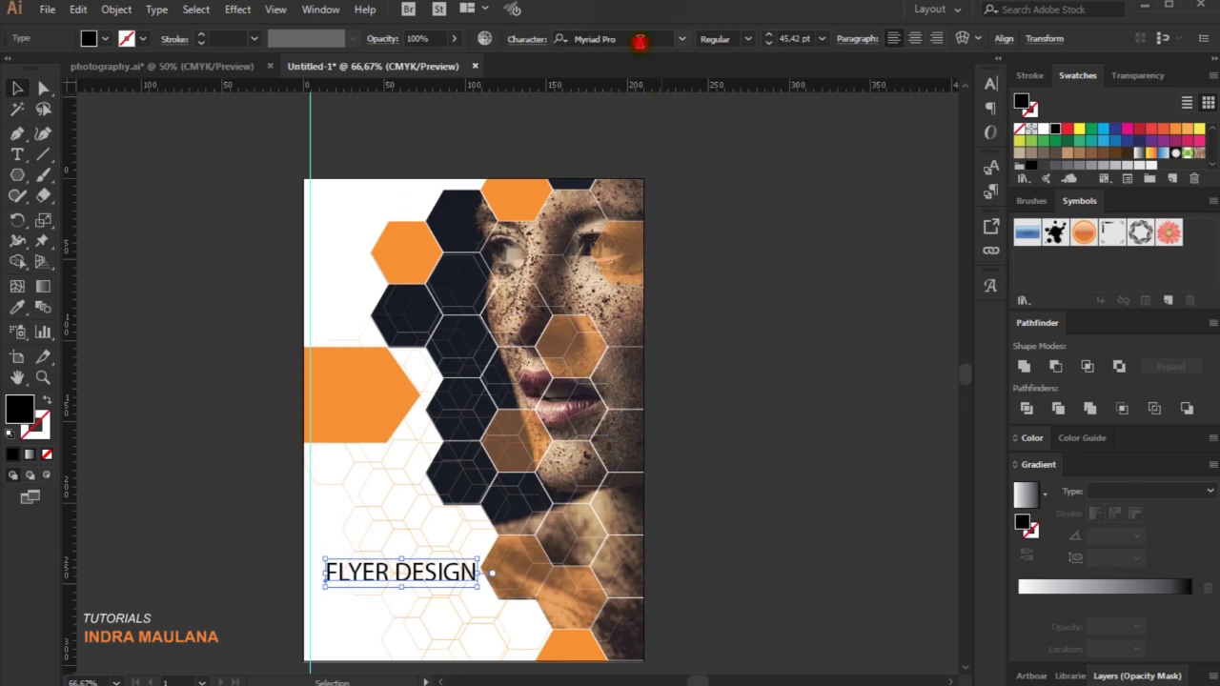
Set the FLYER DESIGN heading's font to Roboto Black
{"action": "left_click", "coordinate": [639, 42]}
{"action": "type", "text": "R"}
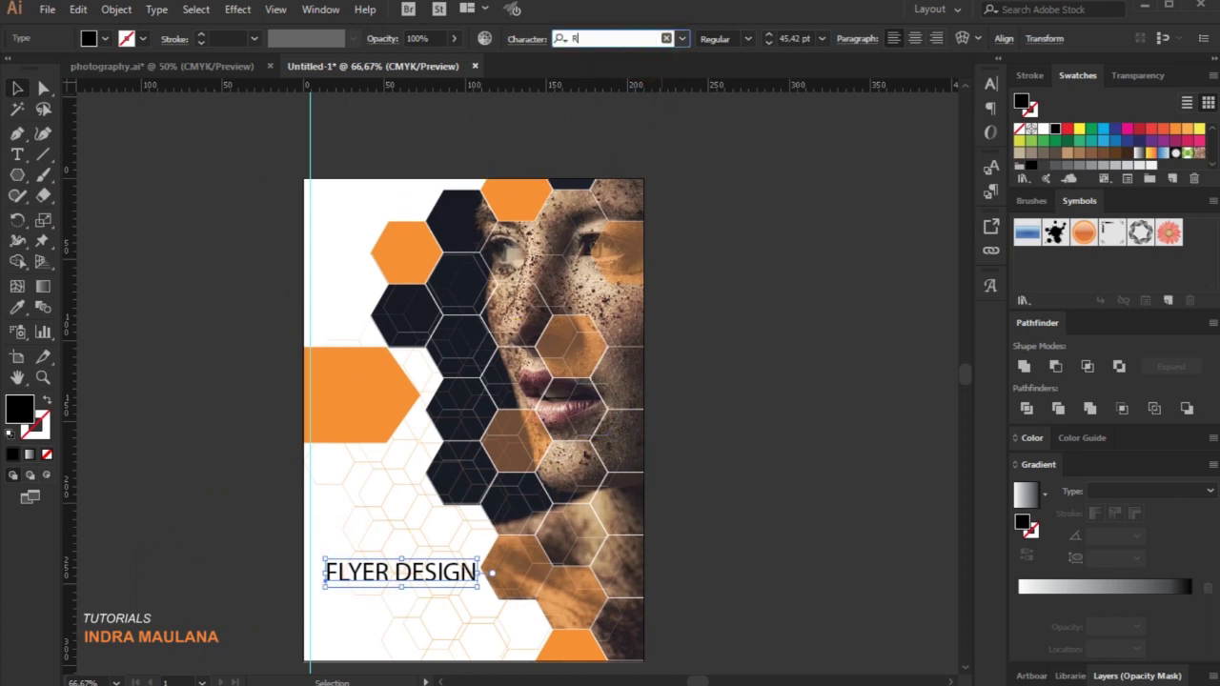
{"action": "type", "text": "oboto"}
{"action": "key", "text": "Return"}
{"action": "left_click", "coordinate": [749, 39]}
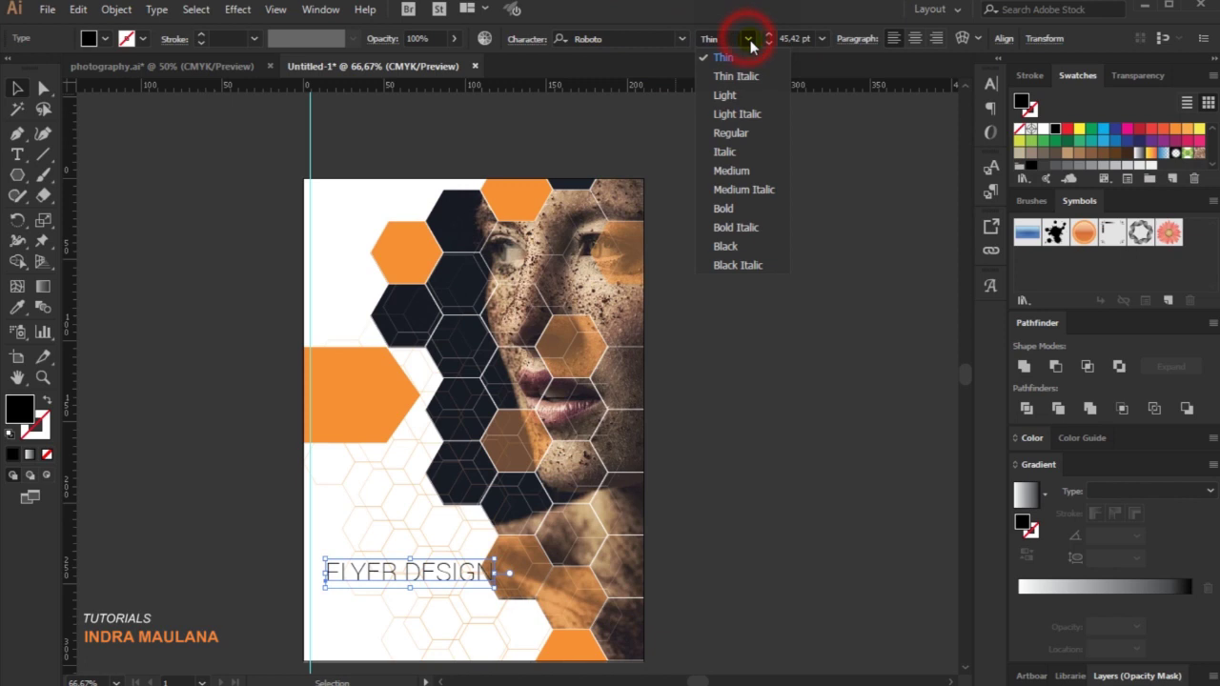
{"action": "left_click", "coordinate": [729, 248]}
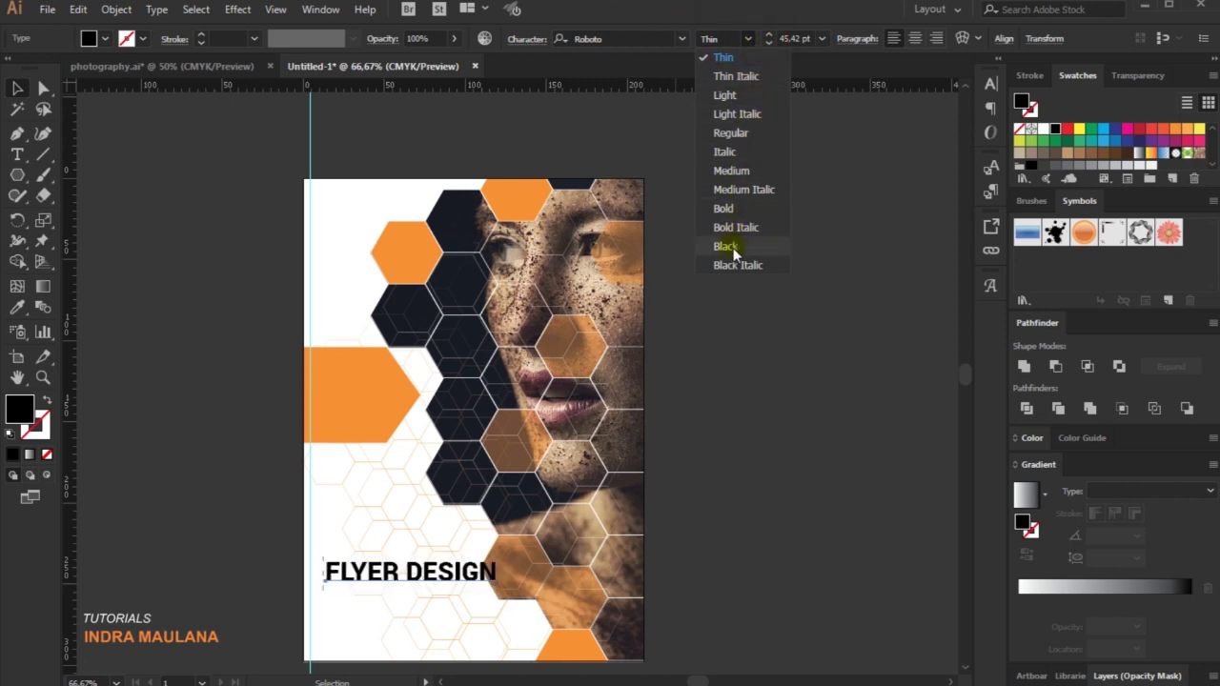
{"action": "left_click", "coordinate": [766, 416]}
{"action": "scroll", "coordinate": [182, 490], "scroll_direction": "down", "scroll_amount": 2}
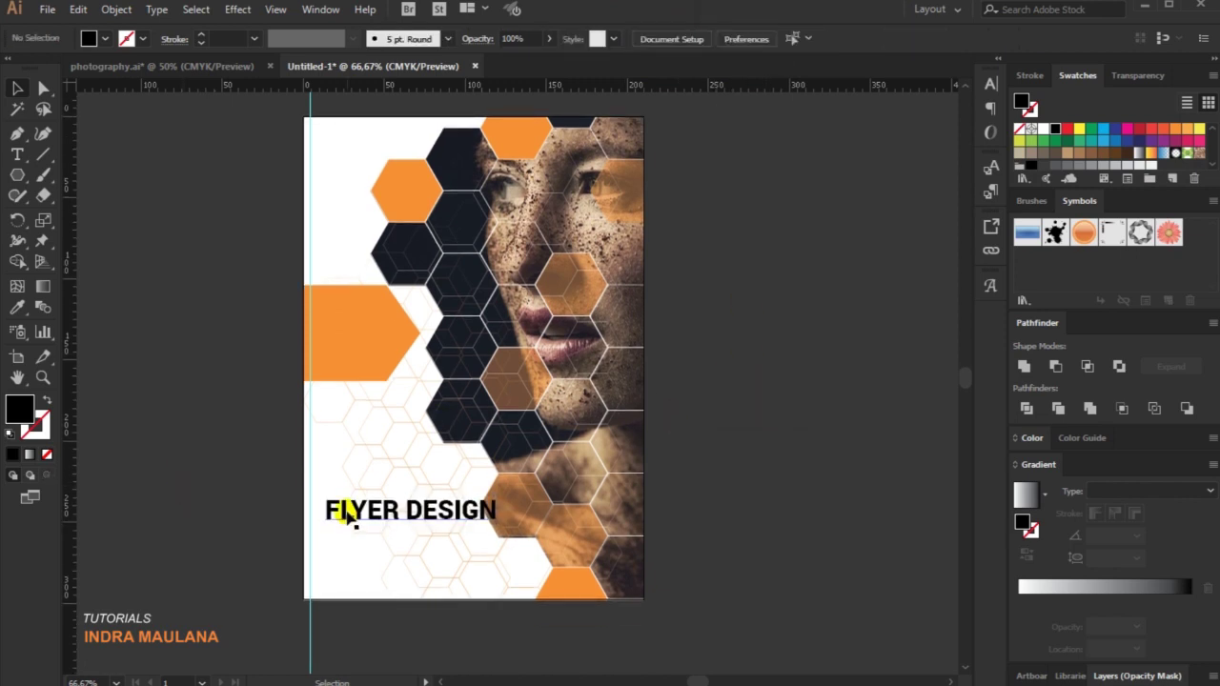
Align the heading against the left guide and colour it dark grey
{"action": "left_click_drag", "start_coordinate": [348, 514], "coordinate": [335, 486]}
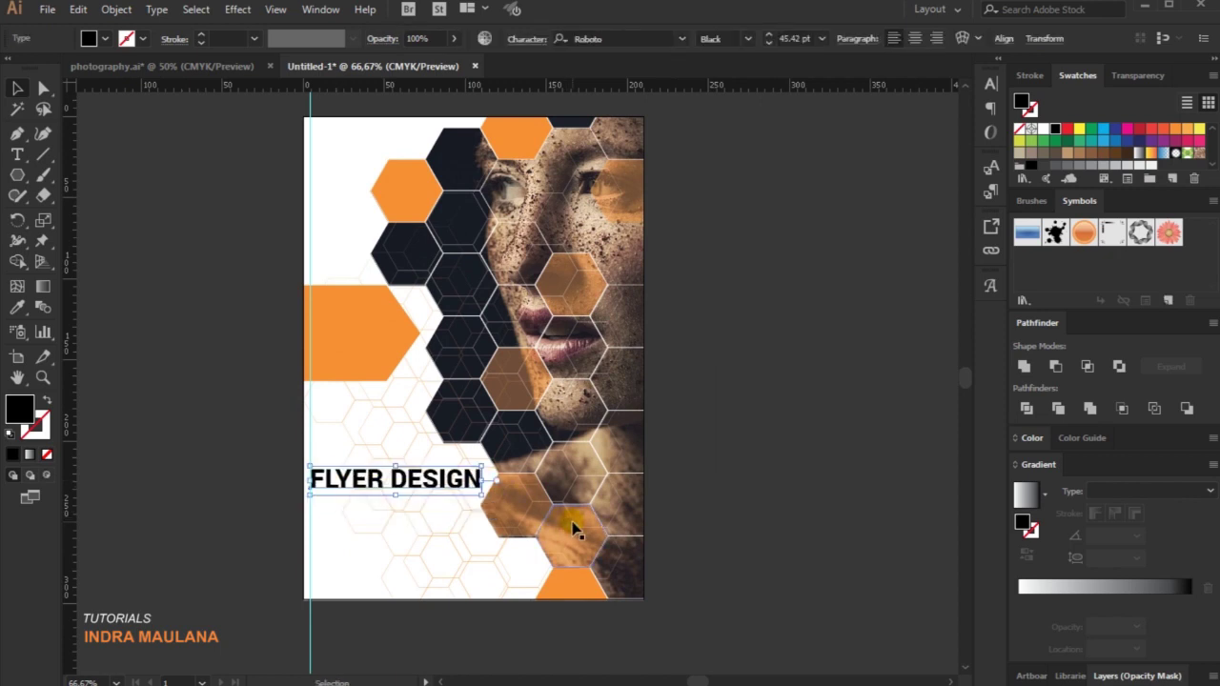
{"action": "key", "text": "Up"}
{"action": "key", "text": "Up"}
{"action": "key", "text": "Up"}
{"action": "key", "text": "Up"}
{"action": "key", "text": "Up"}
{"action": "key", "text": "Up"}
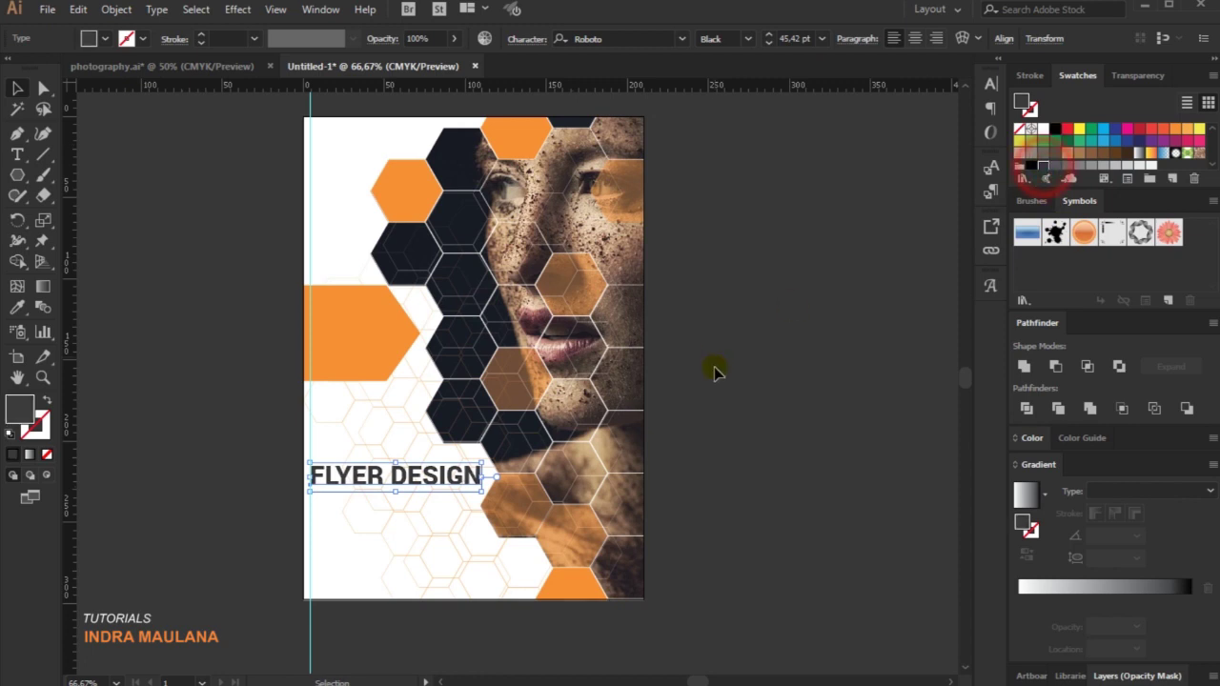
{"action": "left_click", "coordinate": [721, 398]}
Alt+Shift-drag an identical FLYER DESIGN copy directly beneath the heading
{"action": "left_click", "coordinate": [382, 461]}
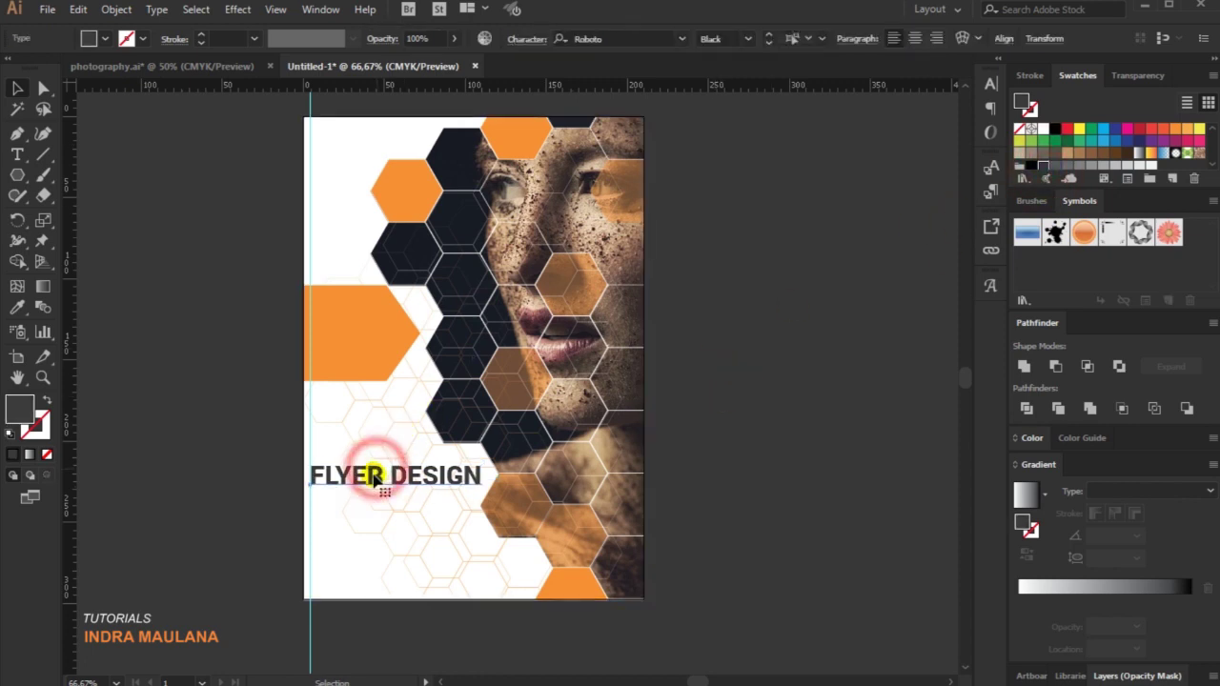
{"action": "left_click_drag", "start_coordinate": [375, 473], "coordinate": [375, 498]}
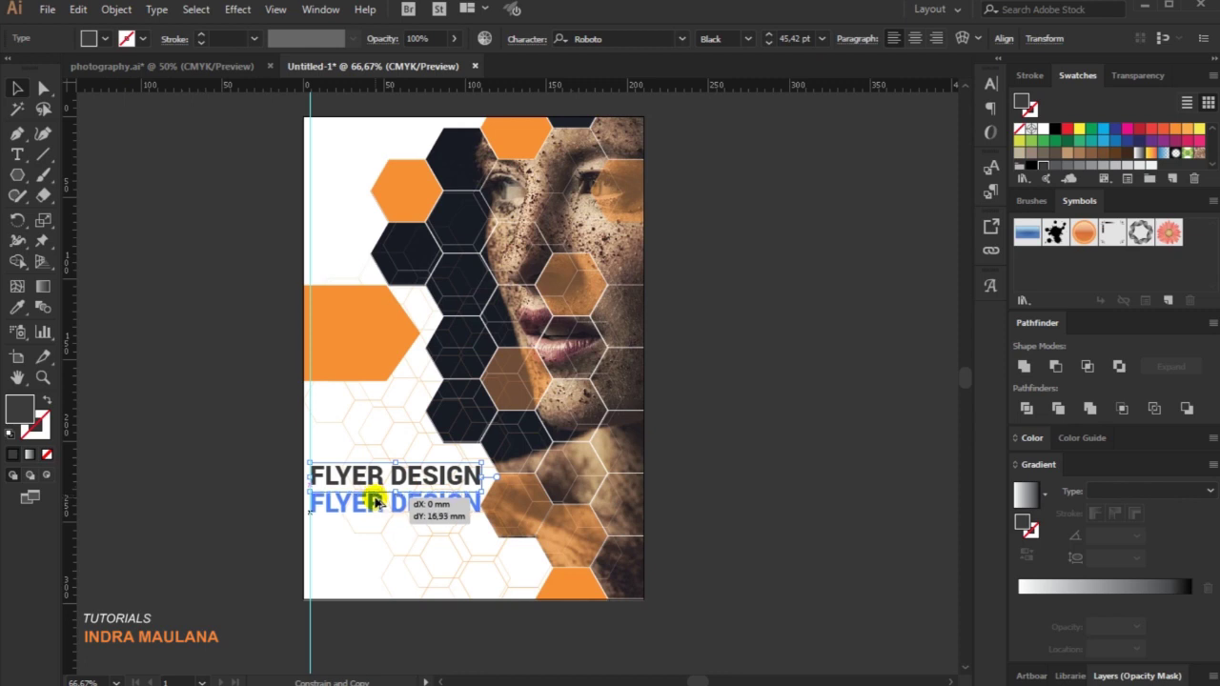
{"action": "left_click", "coordinate": [17, 155]}
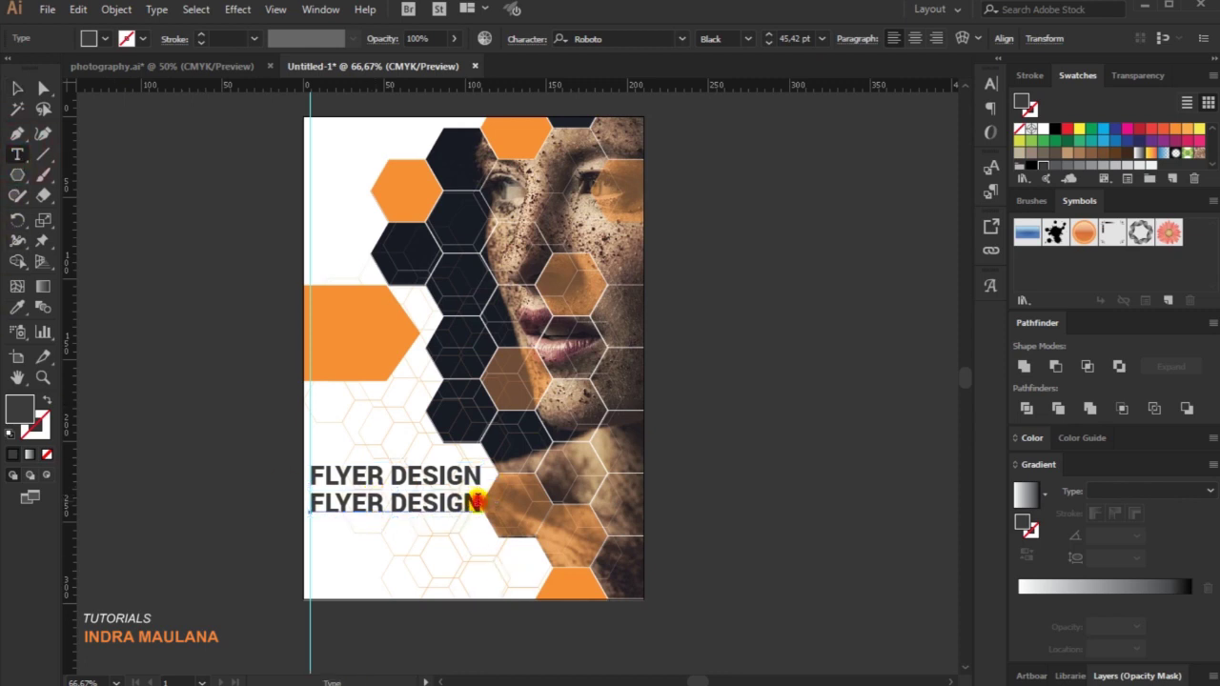
Retype the second line as TUTORIAL and colour it orange
{"action": "left_click_drag", "start_coordinate": [477, 502], "coordinate": [108, 511]}
{"action": "type", "text": "TUTORIAL"}
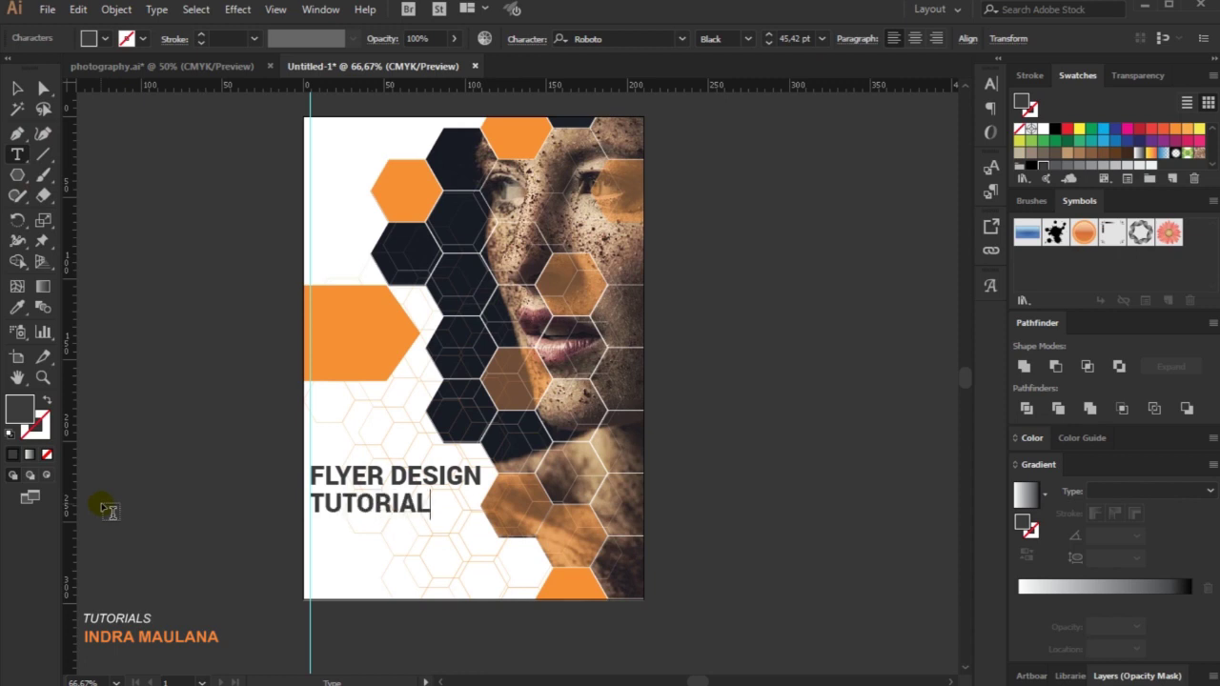
{"action": "left_click", "coordinate": [17, 88]}
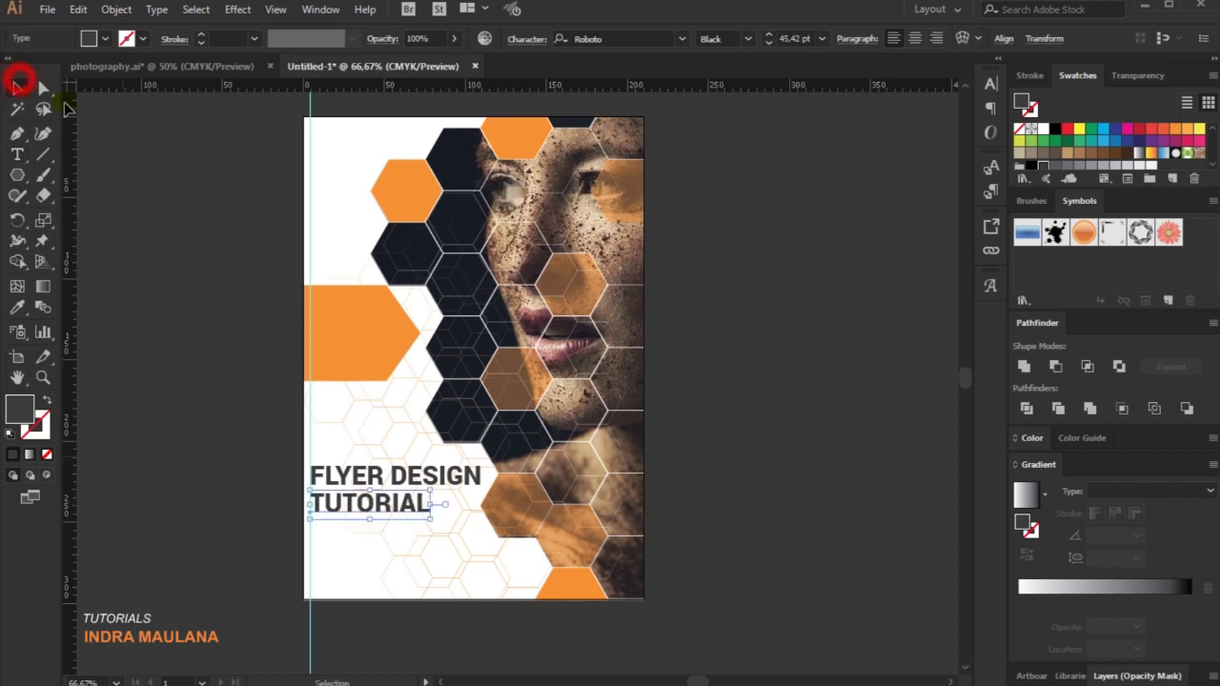
{"action": "left_click", "coordinate": [1174, 130]}
{"action": "left_click", "coordinate": [715, 486]}
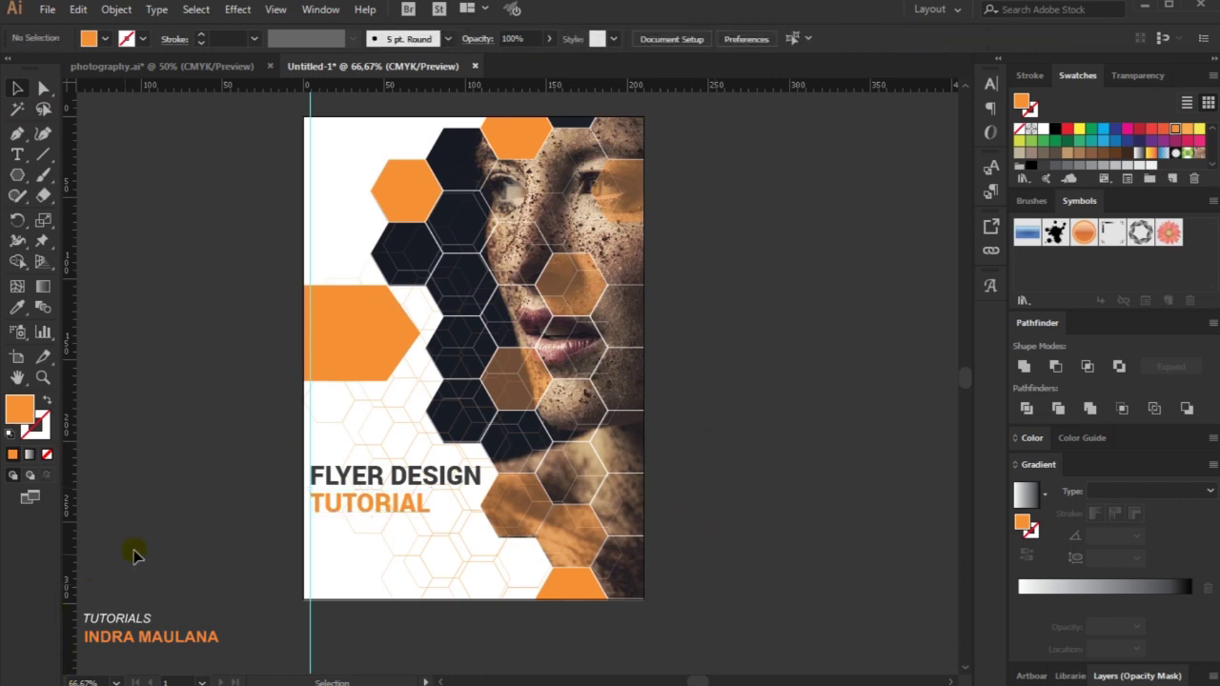
Scale both heading lines down slightly and Alt-drag a FLYER DESIGN copy above them
{"action": "left_click", "coordinate": [319, 465]}
{"action": "left_click", "coordinate": [343, 503], "text": "shift"}
{"action": "left_click_drag", "start_coordinate": [479, 514], "coordinate": [471, 515]}
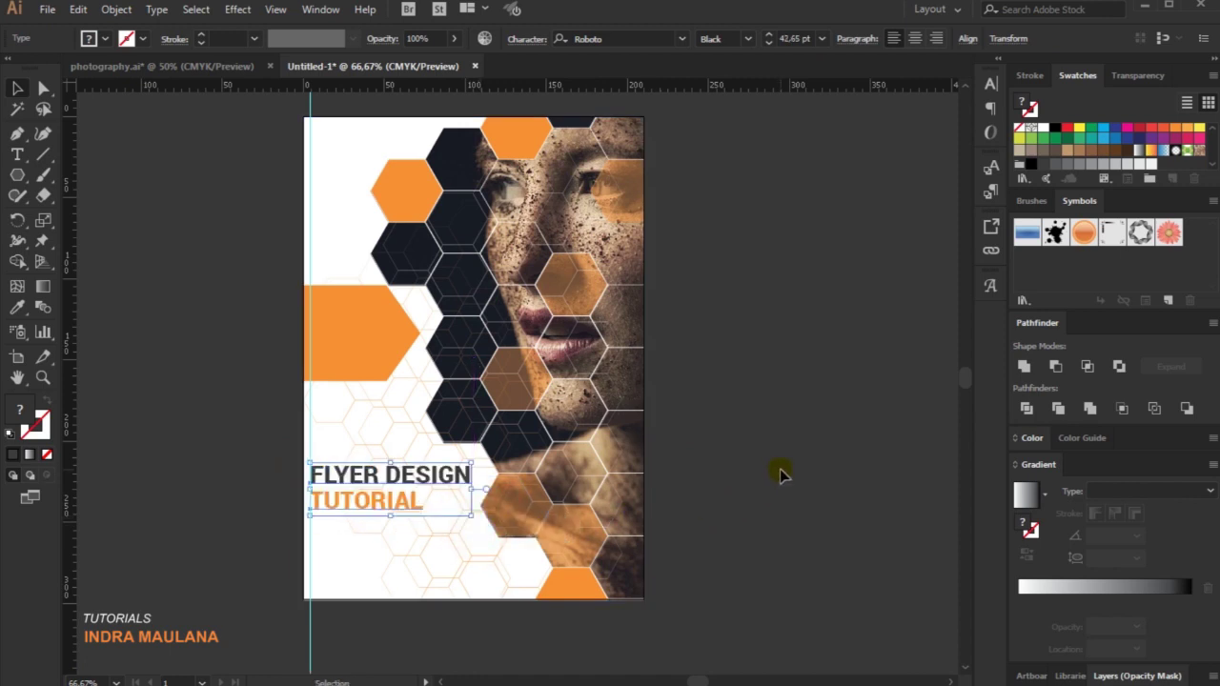
{"action": "left_click", "coordinate": [780, 472]}
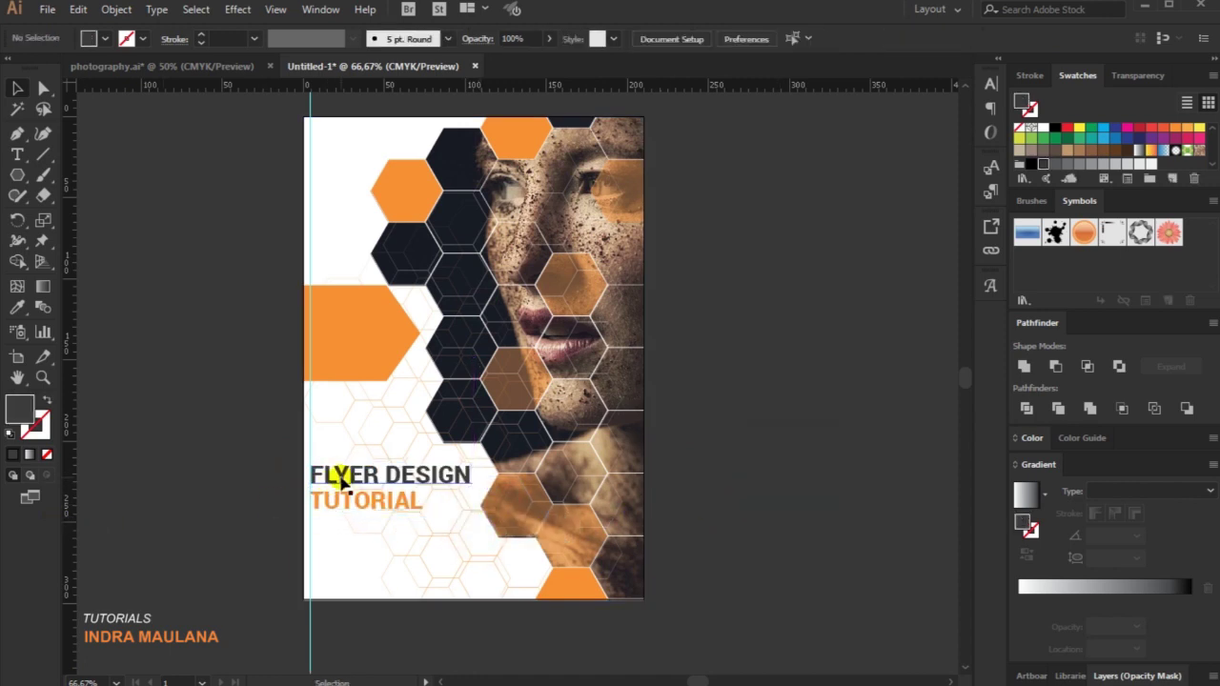
{"action": "left_click_drag", "start_coordinate": [340, 474], "coordinate": [341, 455]}
Retype the top copy as CREATIVE and set it to Roboto Light
{"action": "left_click", "coordinate": [18, 154]}
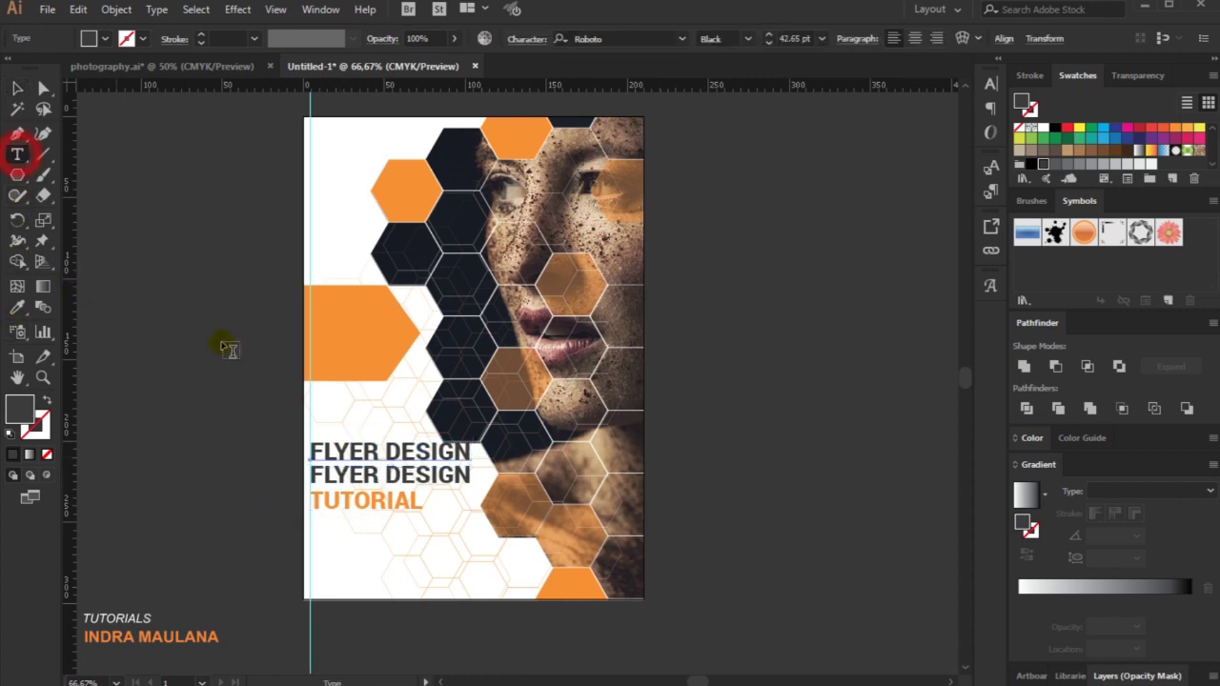
{"action": "left_click_drag", "start_coordinate": [472, 453], "coordinate": [117, 470]}
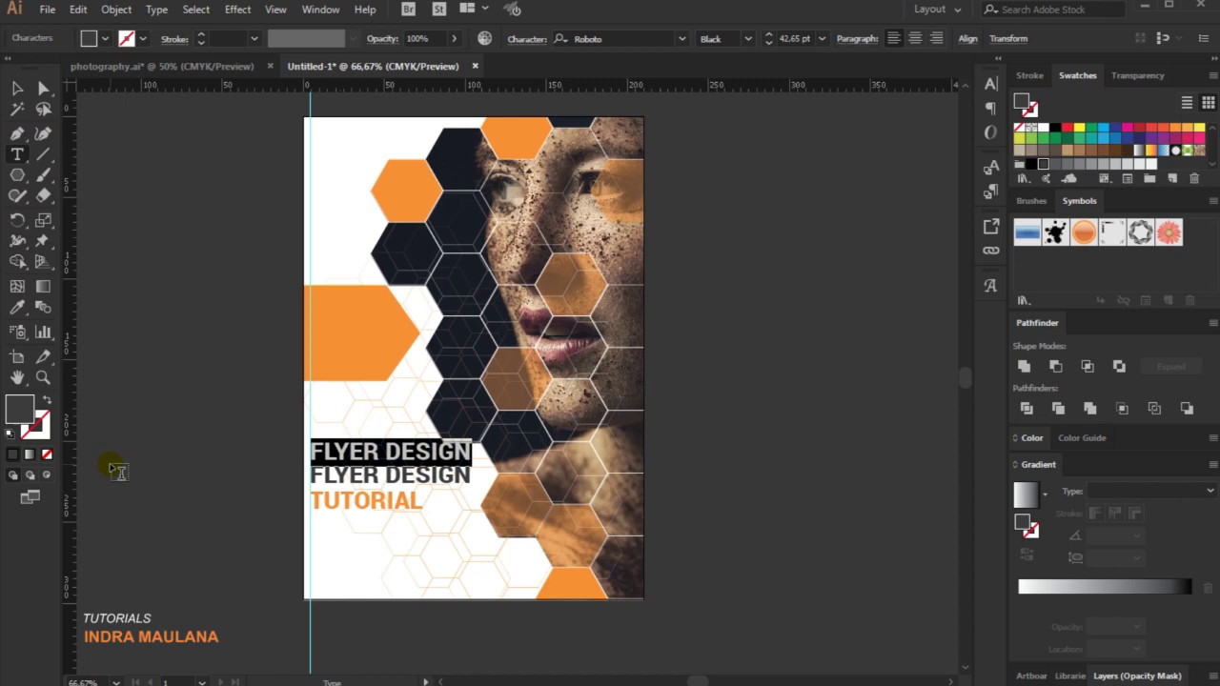
{"action": "type", "text": "CREATI"}
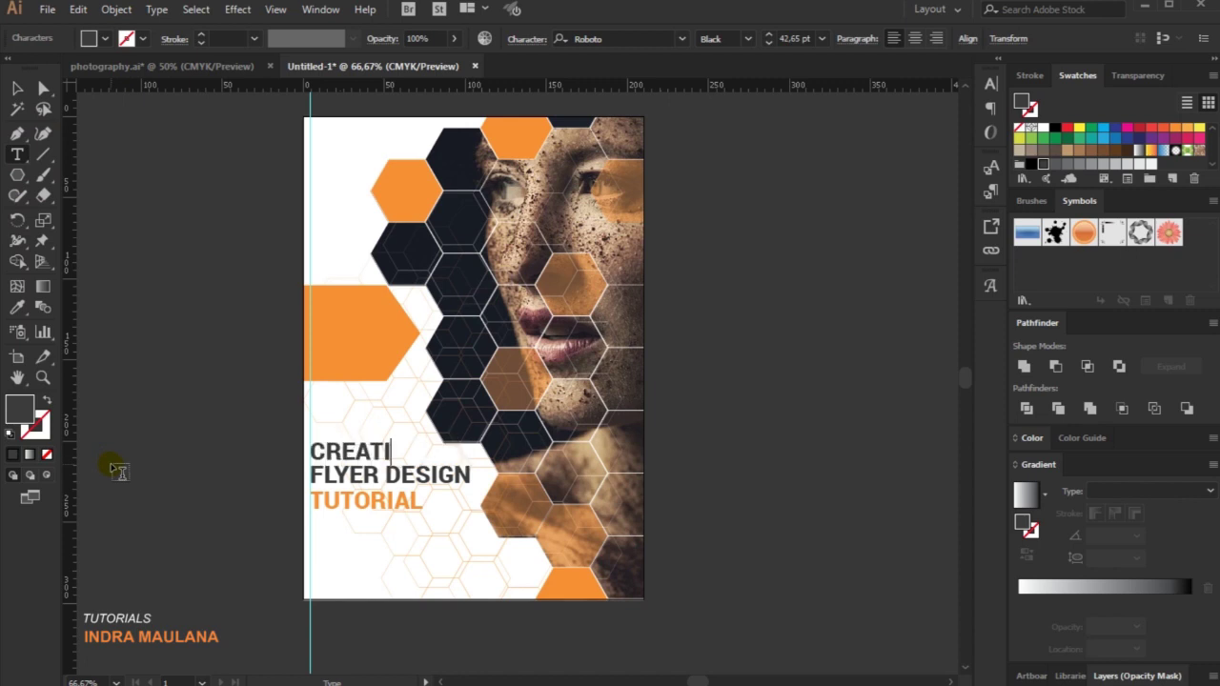
{"action": "left_click", "coordinate": [17, 88]}
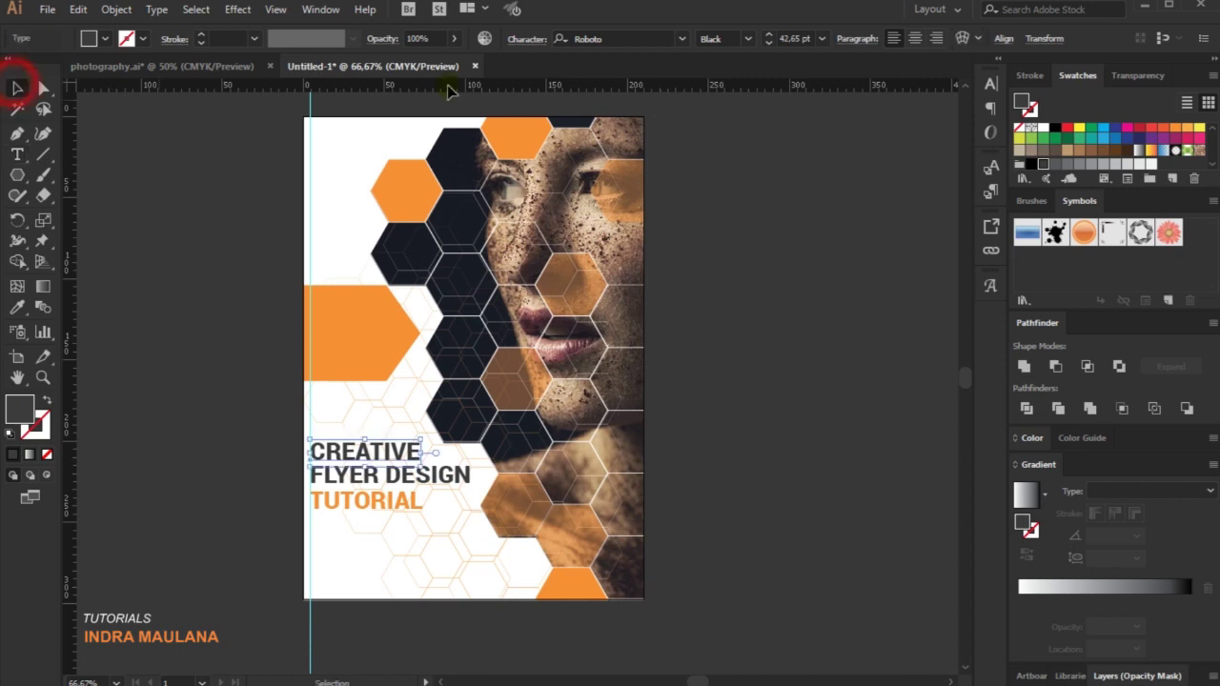
{"action": "left_click", "coordinate": [751, 39]}
{"action": "left_click", "coordinate": [742, 97]}
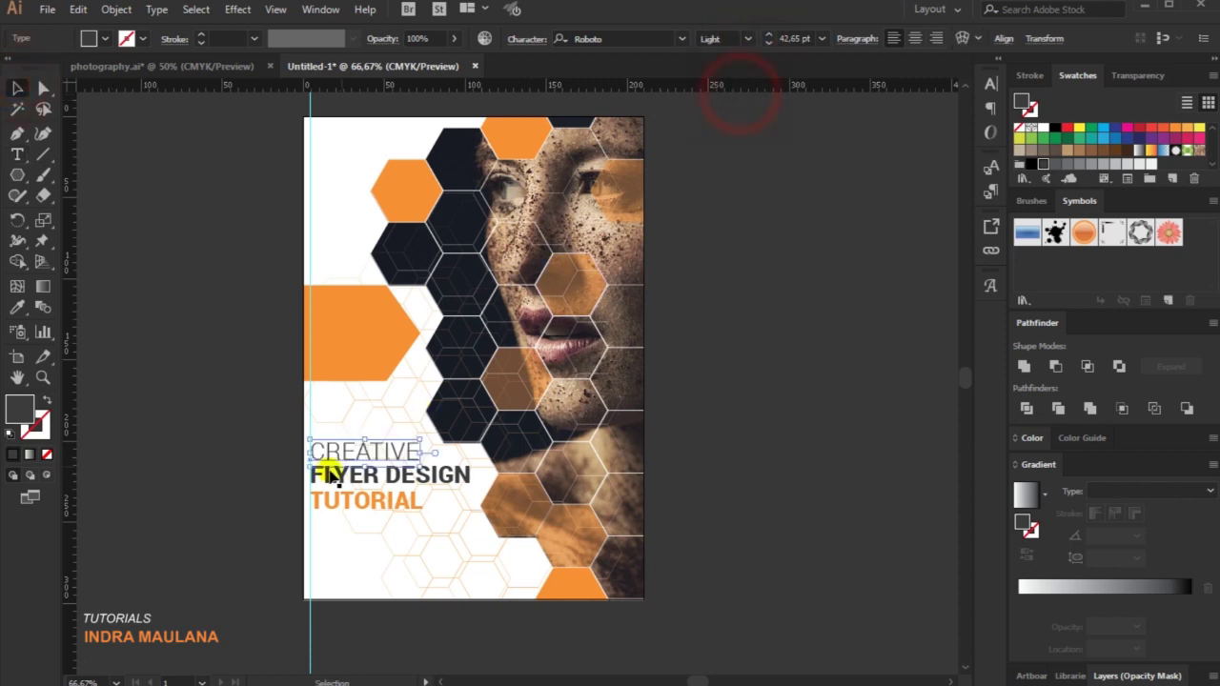
Shrink the CREATIVE line slightly and colour it orange
{"action": "left_click_drag", "start_coordinate": [420, 440], "coordinate": [390, 448]}
{"action": "left_click", "coordinate": [1178, 129]}
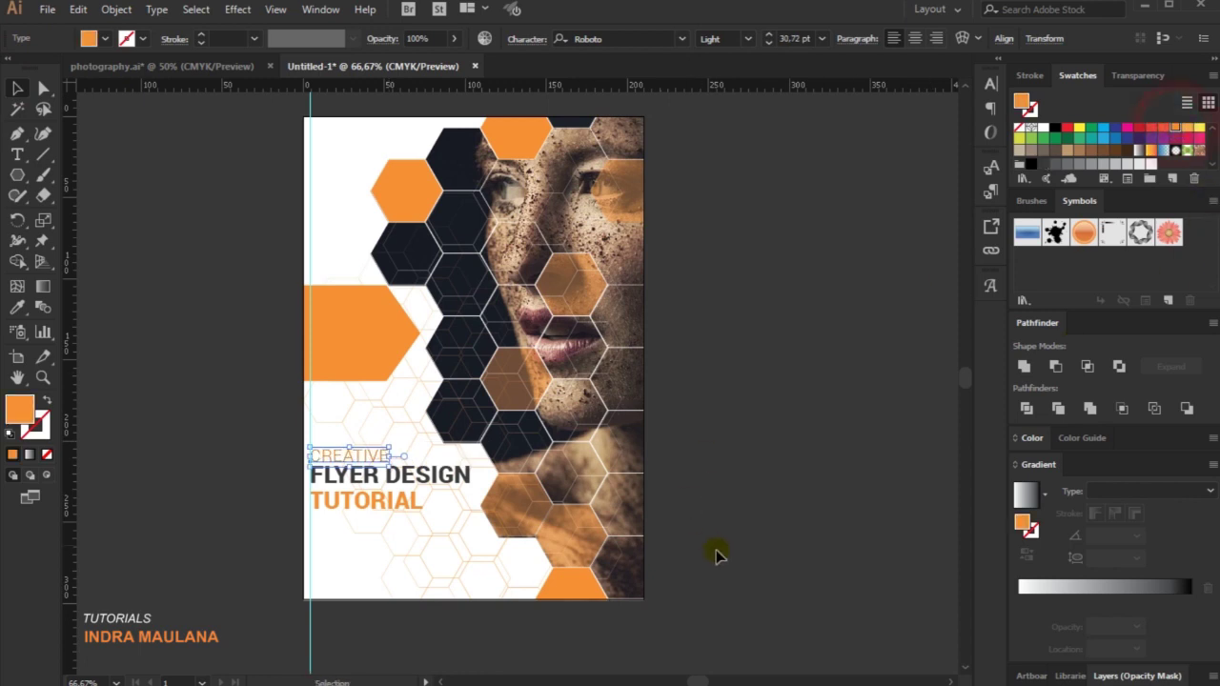
{"action": "left_click", "coordinate": [273, 572]}
{"action": "left_click", "coordinate": [346, 457]}
{"action": "left_click", "coordinate": [346, 455]}
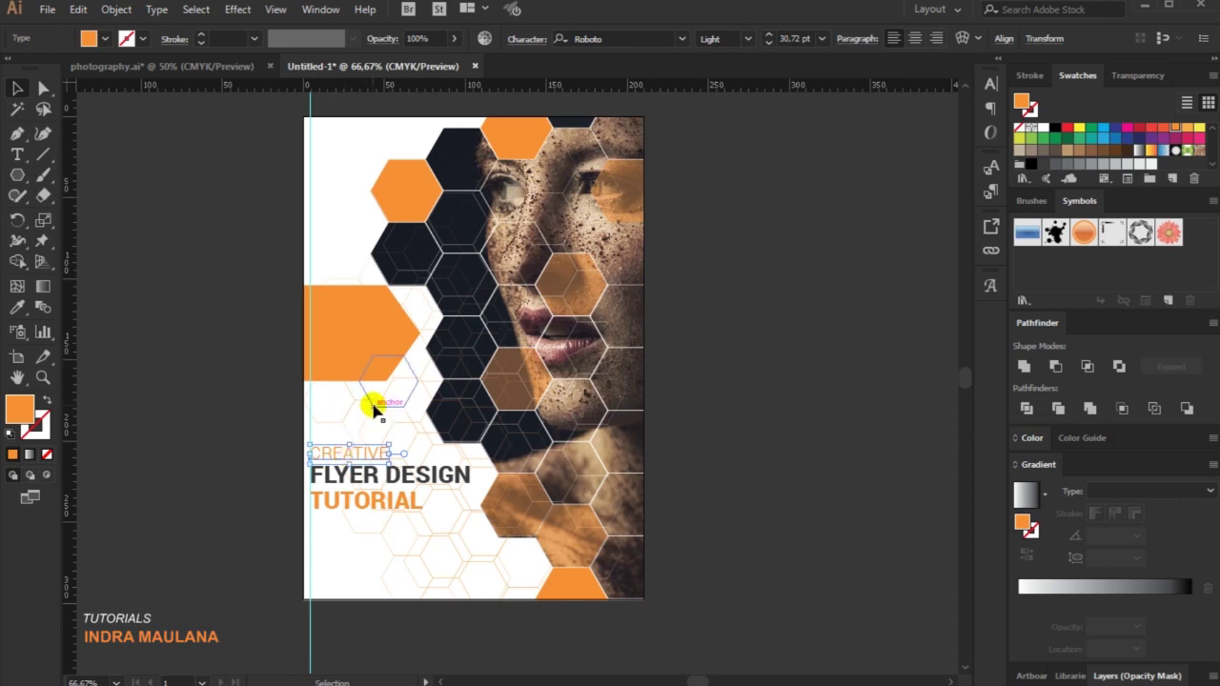
{"action": "left_click", "coordinate": [262, 381]}
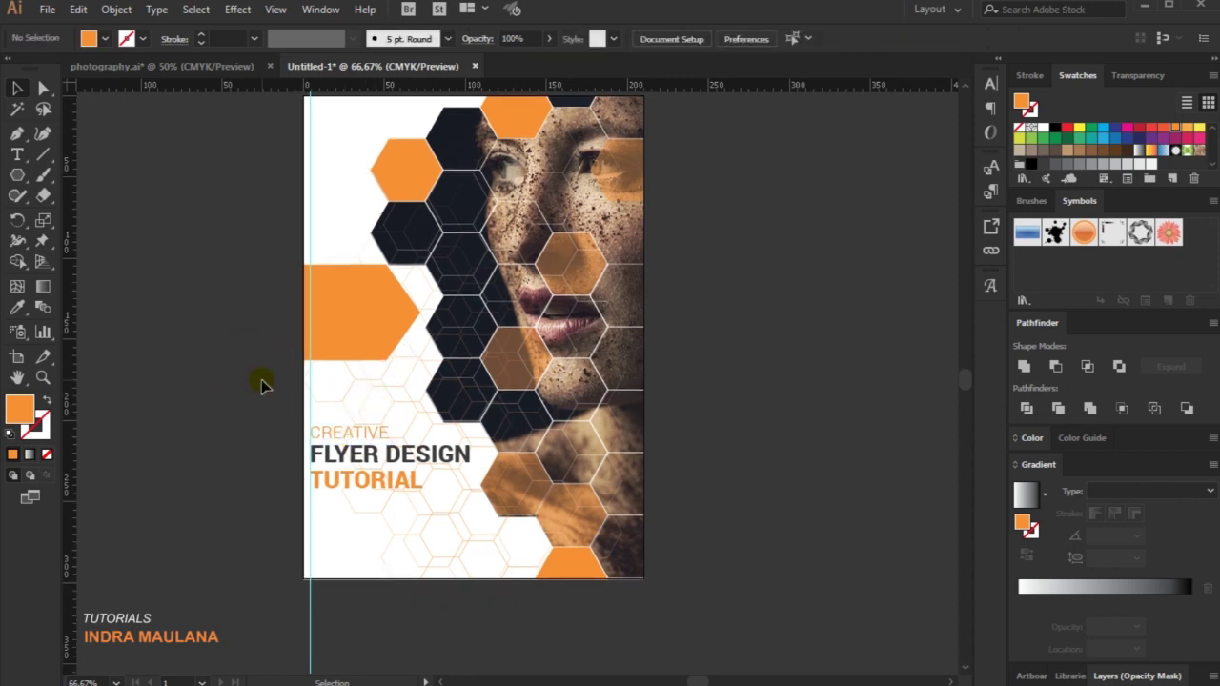
{"action": "scroll", "coordinate": [237, 372], "scroll_direction": "up", "scroll_amount": 1}
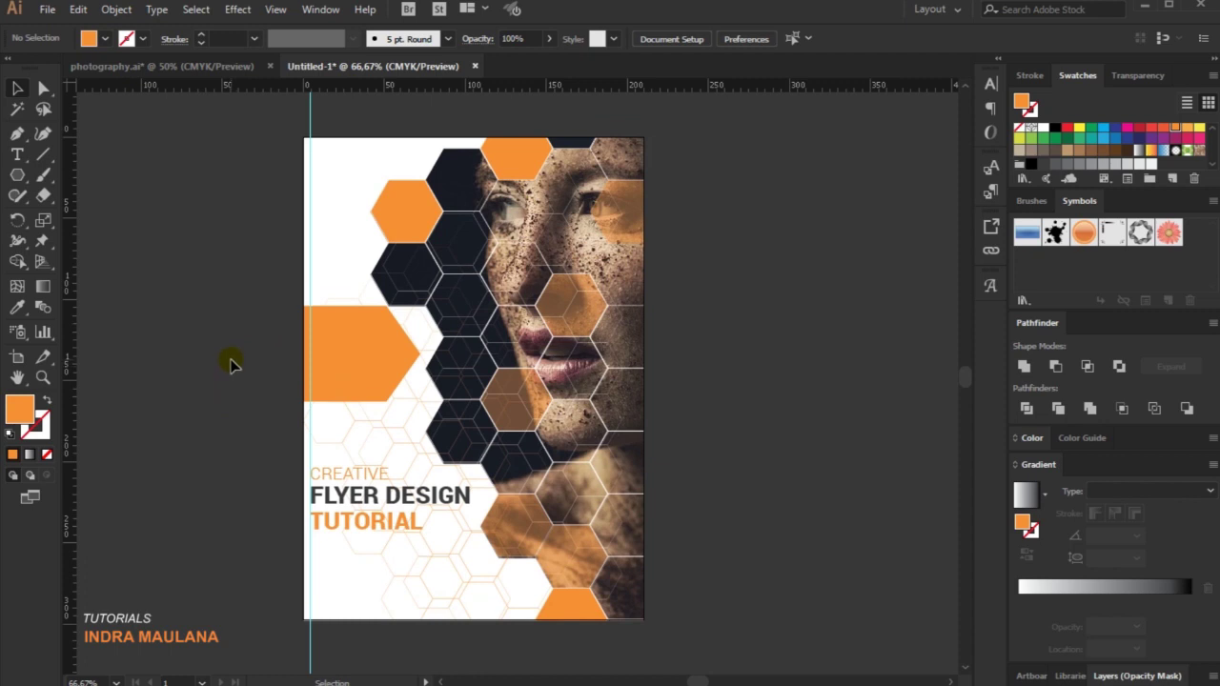
{"action": "scroll", "coordinate": [232, 363], "scroll_direction": "down", "scroll_amount": 1}
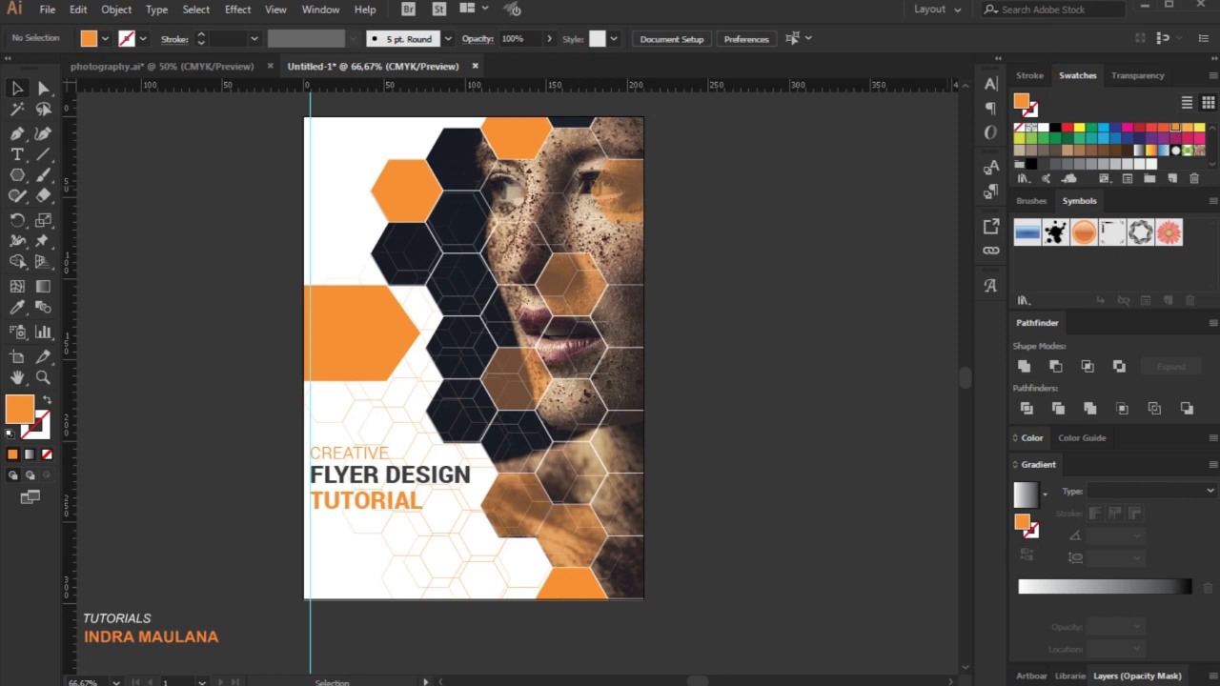
{"action": "left_click", "coordinate": [866, 321]}
Move the lorem ipsum body paragraph below TUTORIAL at the bottom left
{"action": "left_click", "coordinate": [791, 511]}
{"action": "scroll", "coordinate": [777, 514], "scroll_direction": "down", "scroll_amount": 4, "text": "alt"}
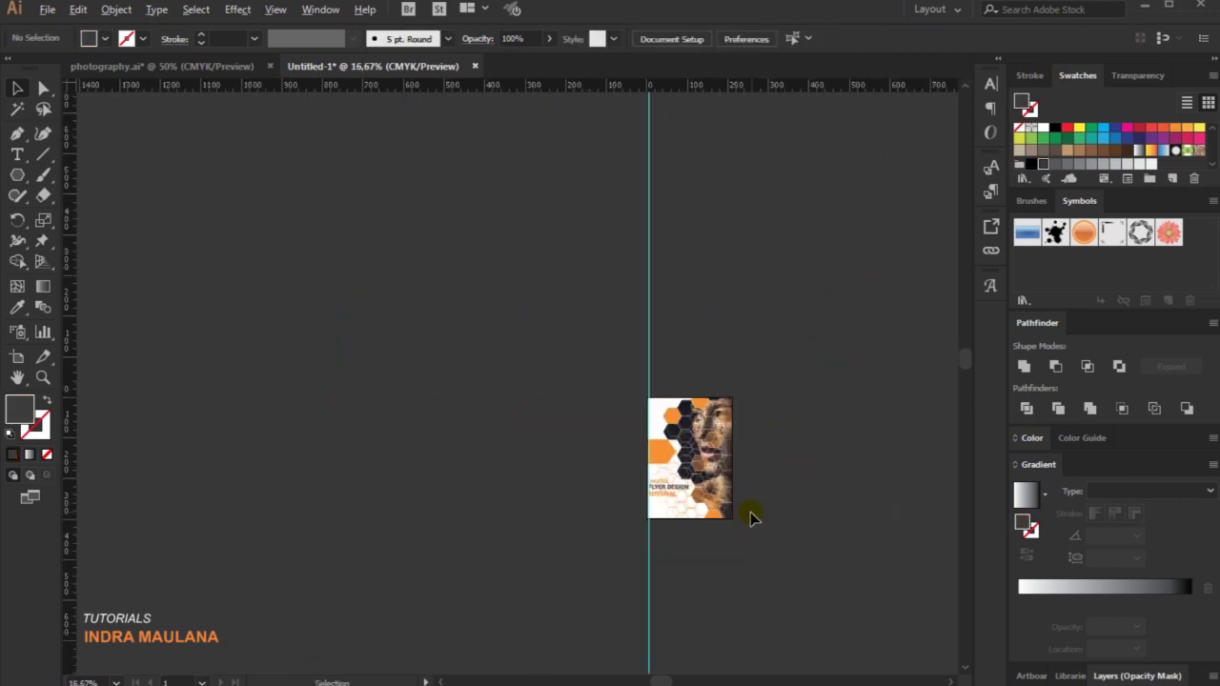
{"action": "scroll", "coordinate": [750, 515], "scroll_direction": "up", "scroll_amount": 4, "text": "alt"}
{"action": "scroll", "coordinate": [750, 513], "scroll_direction": "up", "scroll_amount": 1, "text": "alt"}
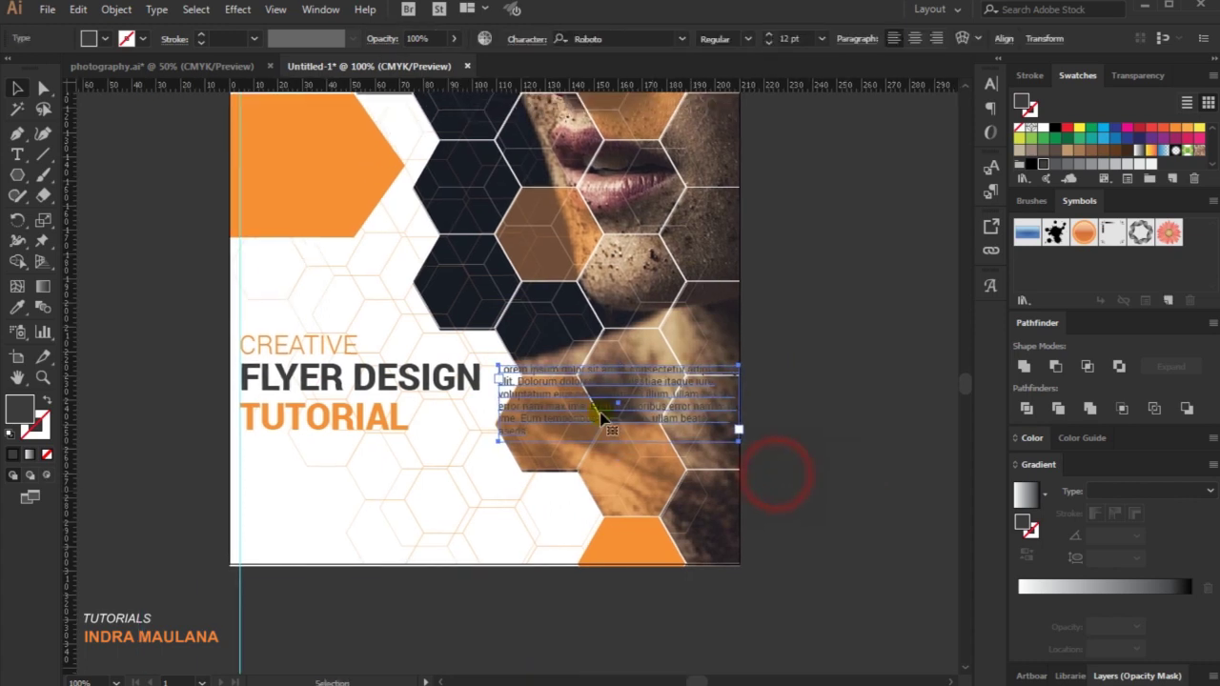
{"action": "left_click_drag", "start_coordinate": [559, 368], "coordinate": [305, 458]}
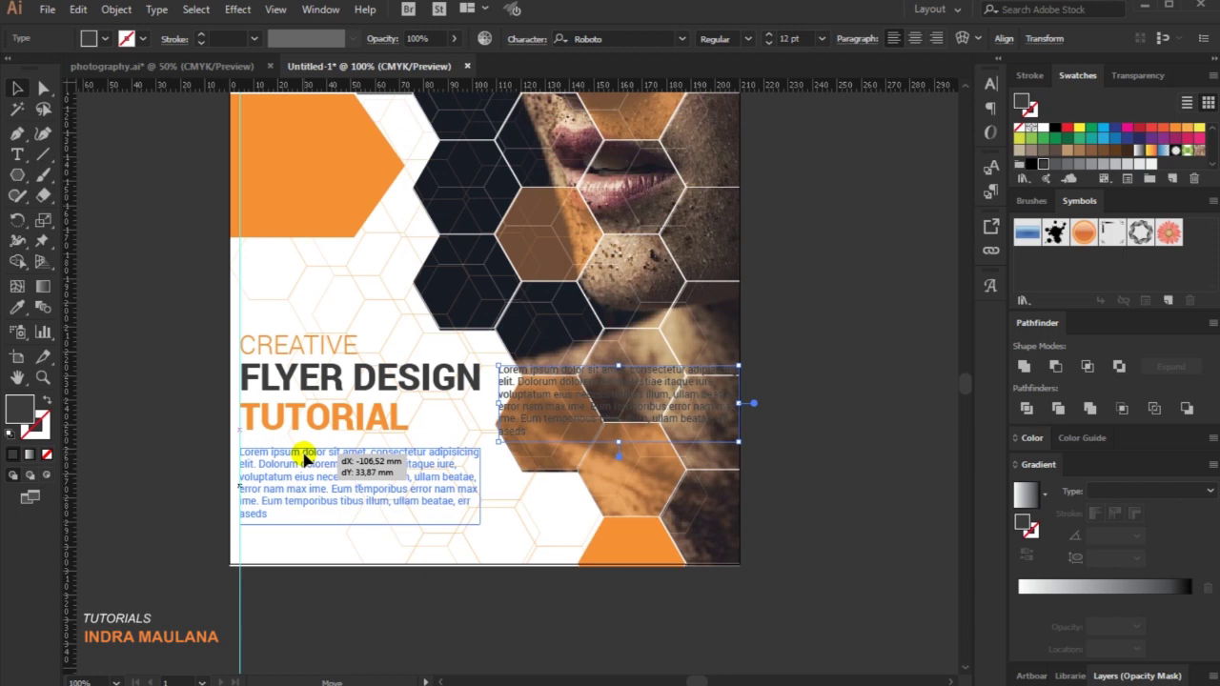
{"action": "left_click", "coordinate": [353, 632]}
Re-centre the flyer and start a new point-text label beside it
{"action": "scroll", "coordinate": [192, 442], "scroll_direction": "down", "scroll_amount": 1, "text": "alt"}
{"action": "left_click_drag", "start_coordinate": [191, 442], "coordinate": [230, 493]}
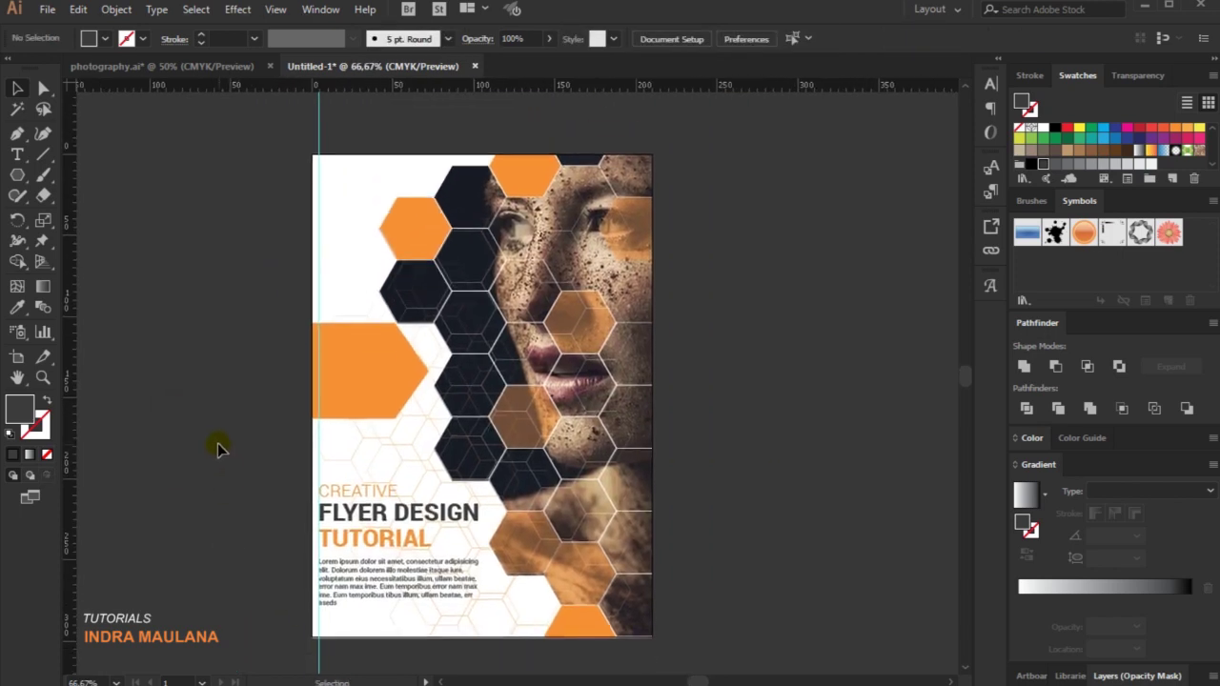
{"action": "left_click", "coordinate": [17, 155]}
{"action": "left_click", "coordinate": [730, 299]}
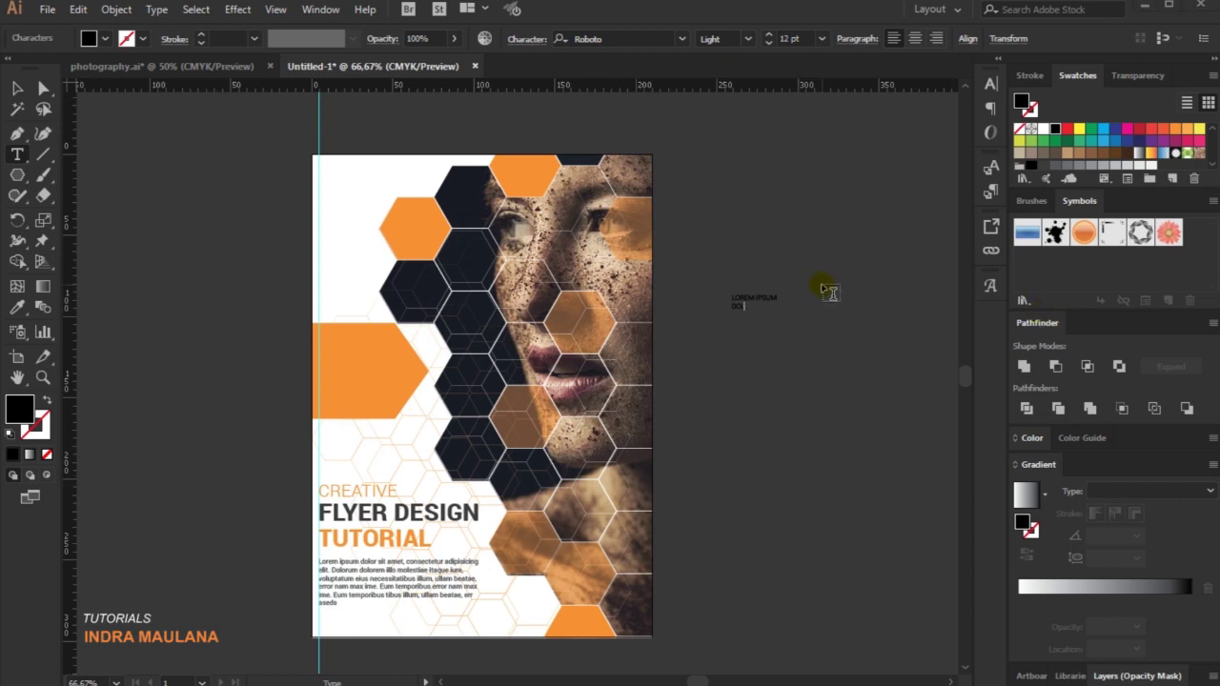
Complete the LOREM IPSUM DOLOR label, enlarge it in white, and move it onto the upper hexagon
{"action": "left_click", "coordinate": [749, 308]}
{"action": "type", "text": "OR"}
{"action": "key", "text": "Escape"}
{"action": "left_click_drag", "start_coordinate": [777, 312], "coordinate": [863, 339]}
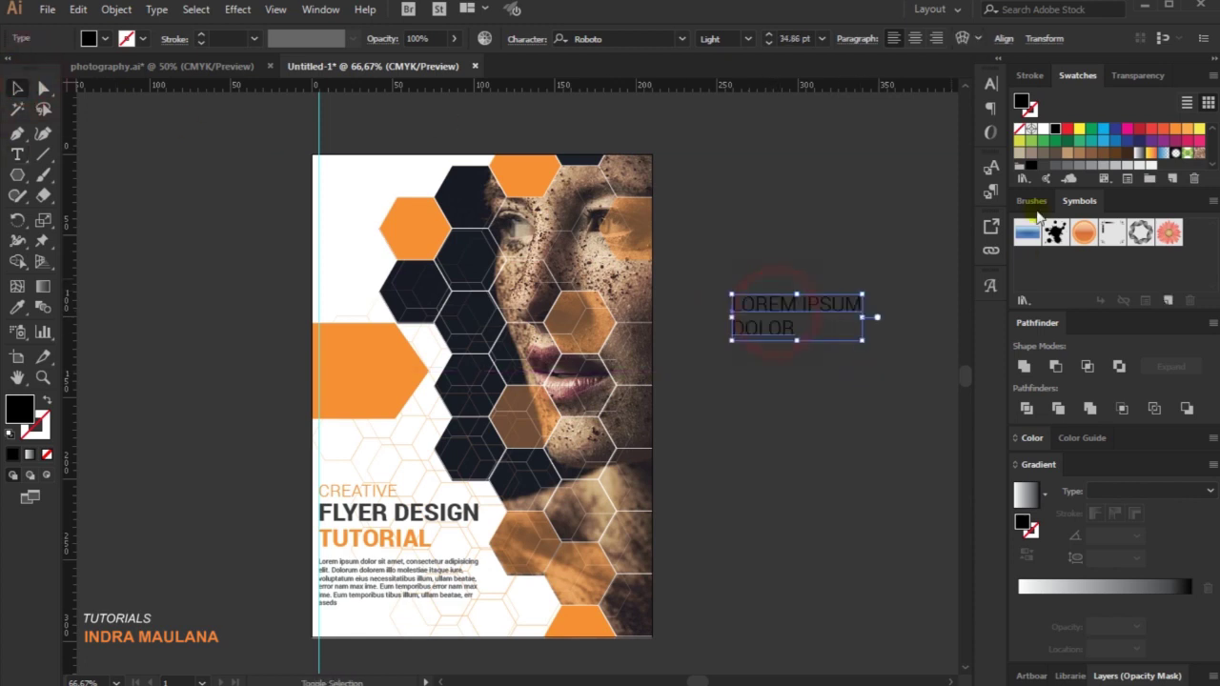
{"action": "left_click", "coordinate": [1044, 128]}
{"action": "left_click_drag", "start_coordinate": [783, 302], "coordinate": [386, 283]}
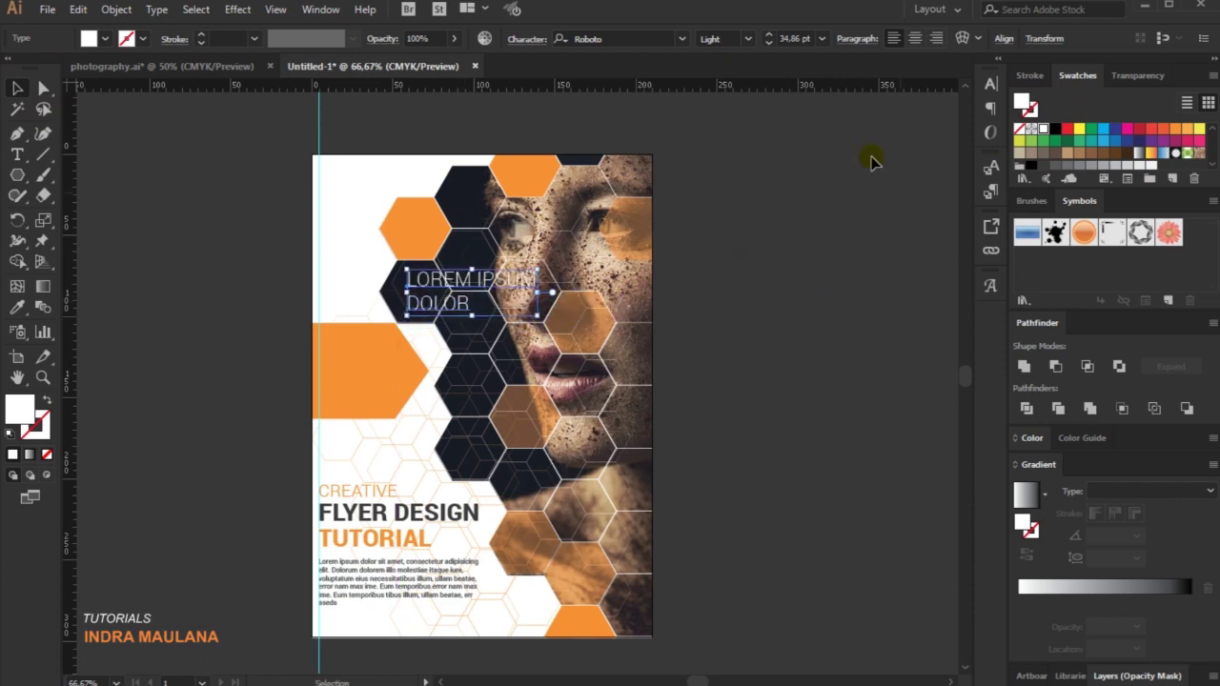
Make the label Bold and shrink it to sit centred in the hexagon
{"action": "left_click", "coordinate": [749, 38]}
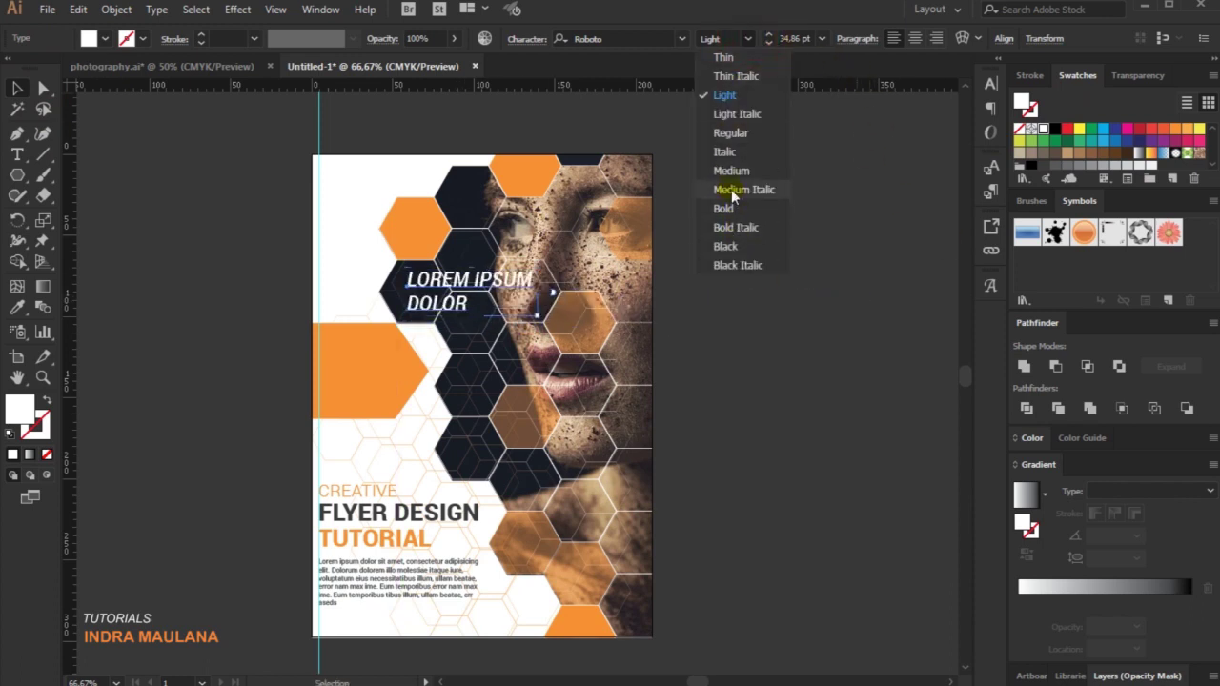
{"action": "left_click", "coordinate": [728, 209]}
{"action": "left_click_drag", "start_coordinate": [545, 324], "coordinate": [491, 307]}
{"action": "left_click", "coordinate": [784, 324]}
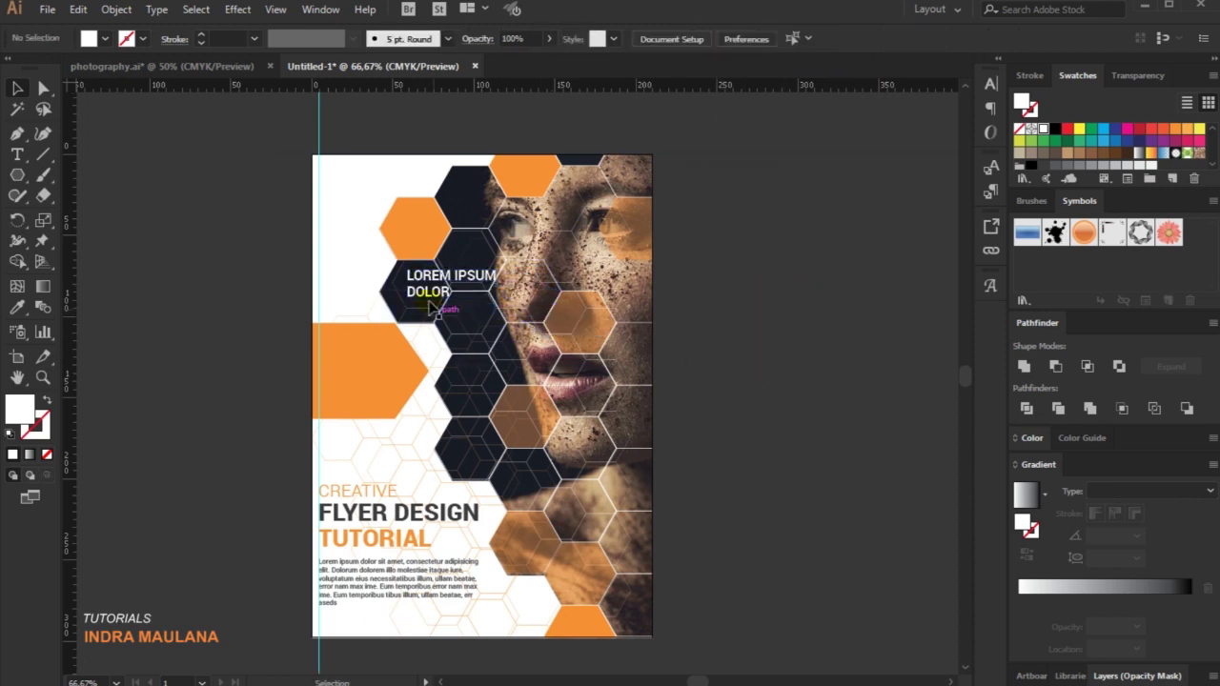
{"action": "left_click_drag", "start_coordinate": [428, 275], "coordinate": [419, 284]}
{"action": "left_click", "coordinate": [784, 245]}
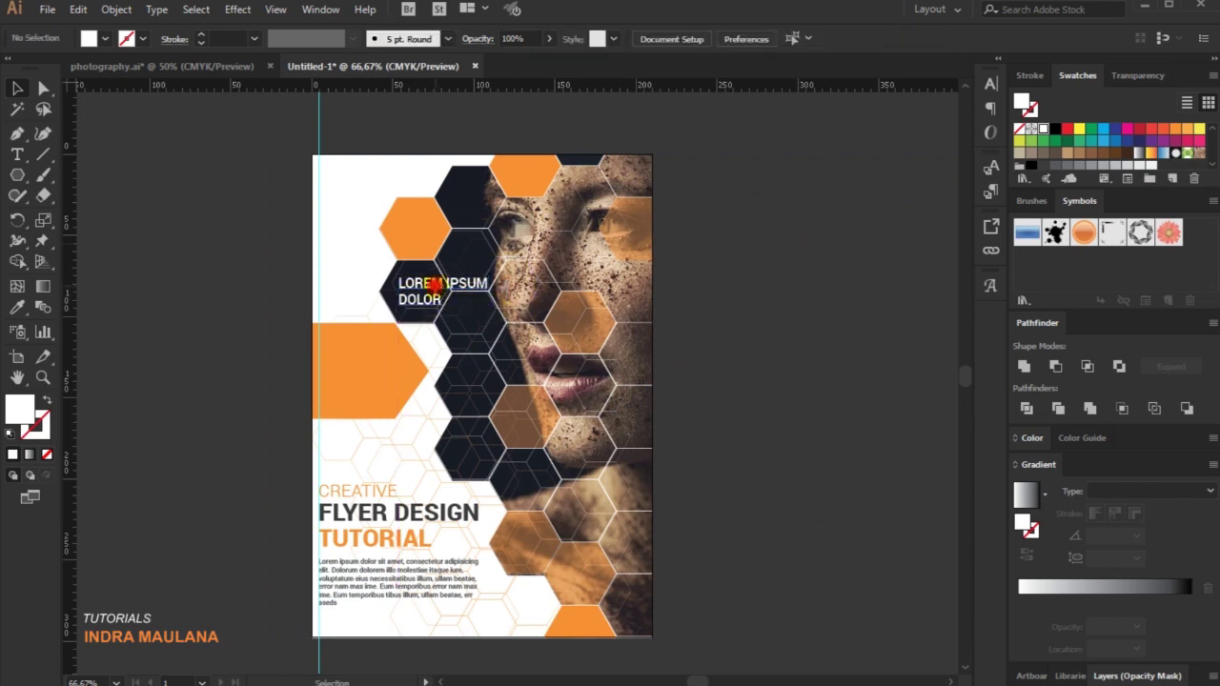
Colour the whole LOREM IPSUM DOLOR label orange
{"action": "left_click", "coordinate": [433, 284]}
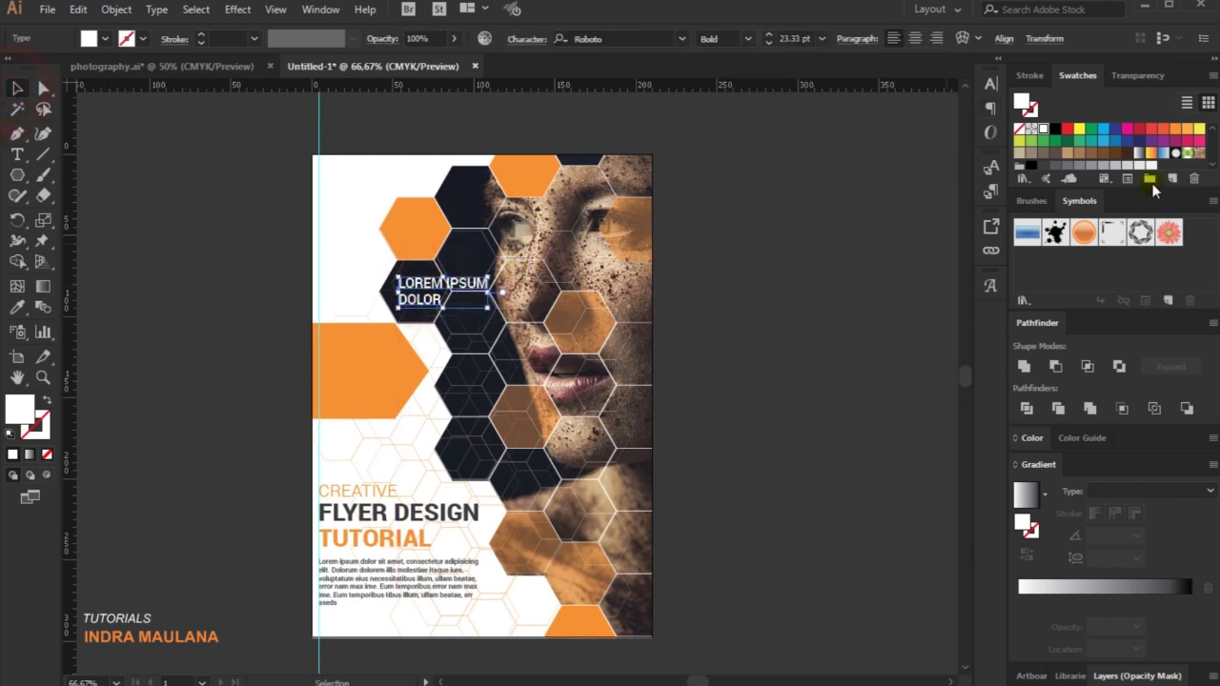
{"action": "left_click", "coordinate": [1175, 129]}
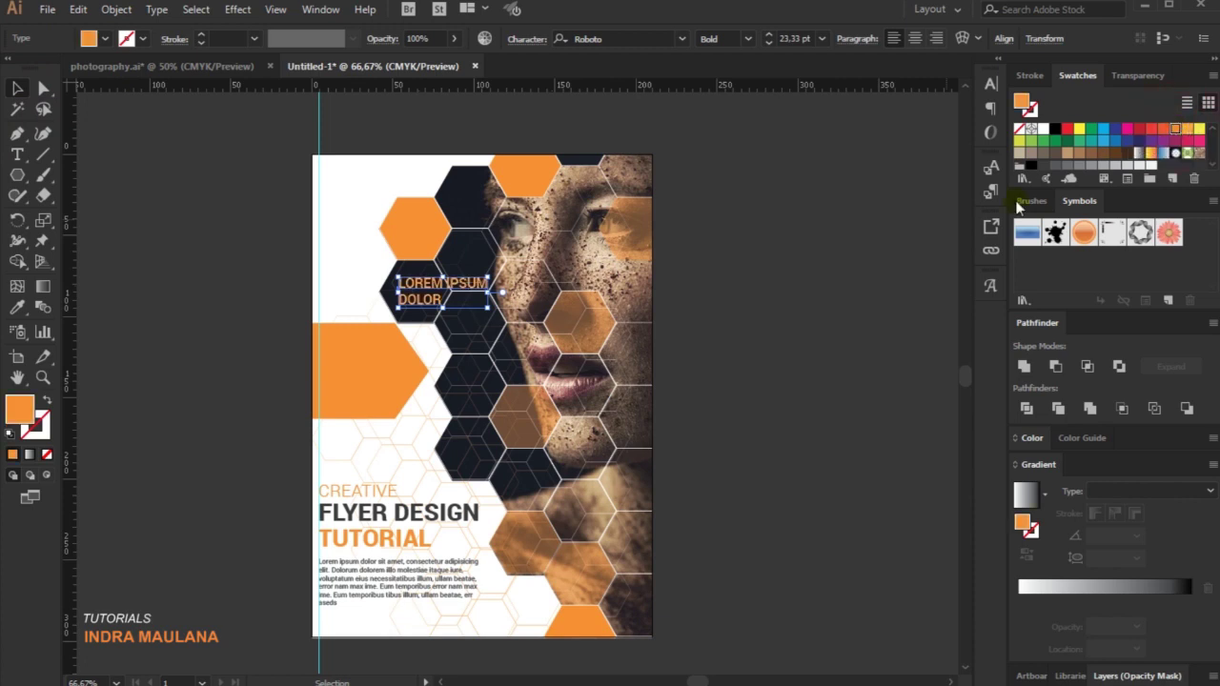
{"action": "left_click", "coordinate": [681, 305]}
{"action": "scroll", "coordinate": [721, 335], "scroll_direction": "down", "scroll_amount": 1}
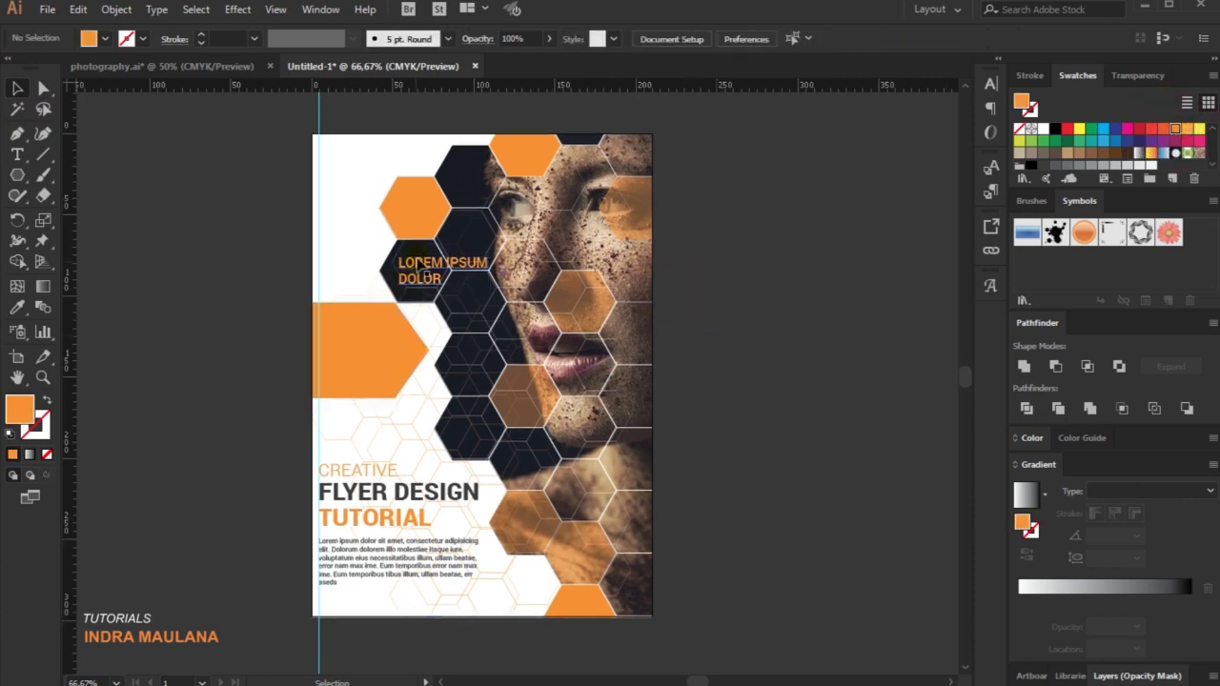
{"action": "left_click", "coordinate": [421, 266]}
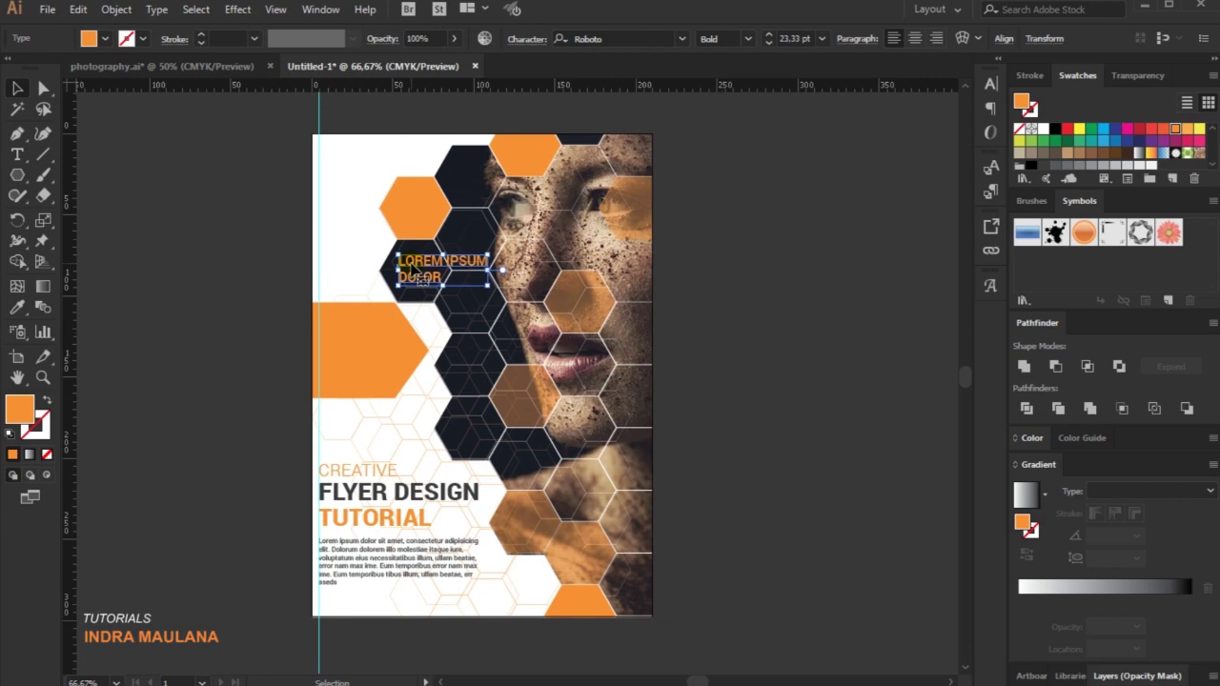
Turn the word DOLOR white, then Alt-drag a label copy toward a lower hexagon
{"action": "left_click", "coordinate": [17, 154]}
{"action": "left_click", "coordinate": [436, 277]}
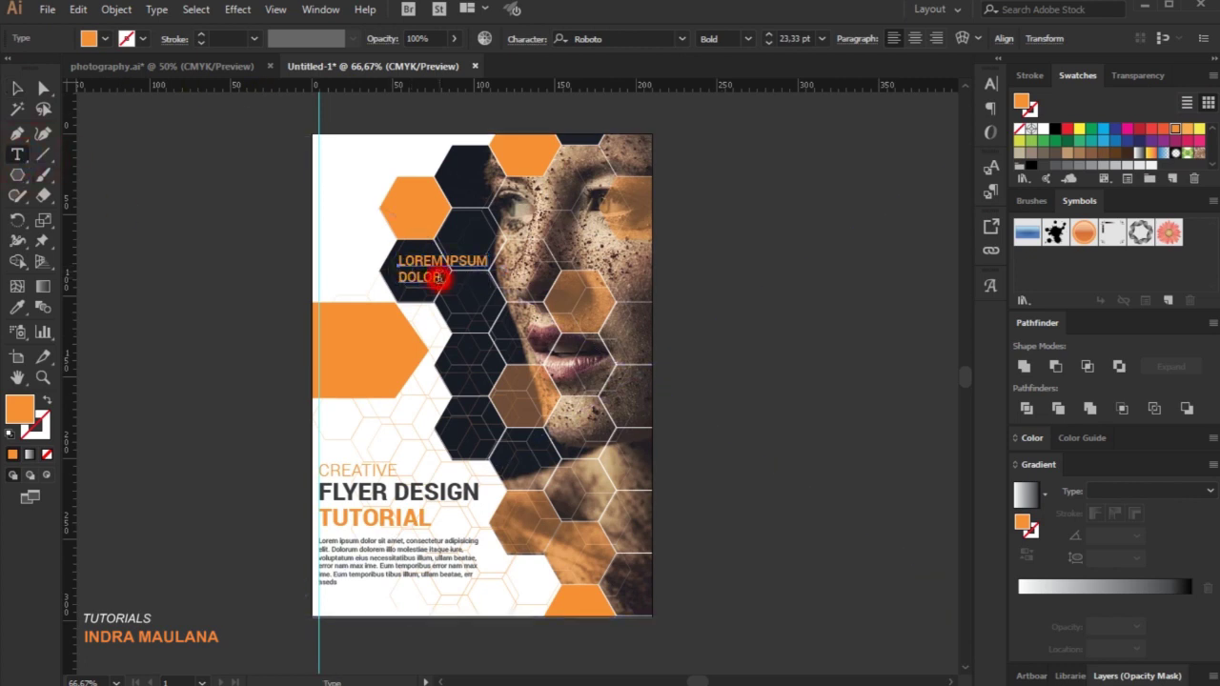
{"action": "double_click", "coordinate": [436, 277]}
{"action": "left_click", "coordinate": [1042, 128]}
{"action": "left_click", "coordinate": [17, 88]}
{"action": "left_click", "coordinate": [190, 207]}
{"action": "left_click_drag", "start_coordinate": [450, 268], "coordinate": [549, 452]}
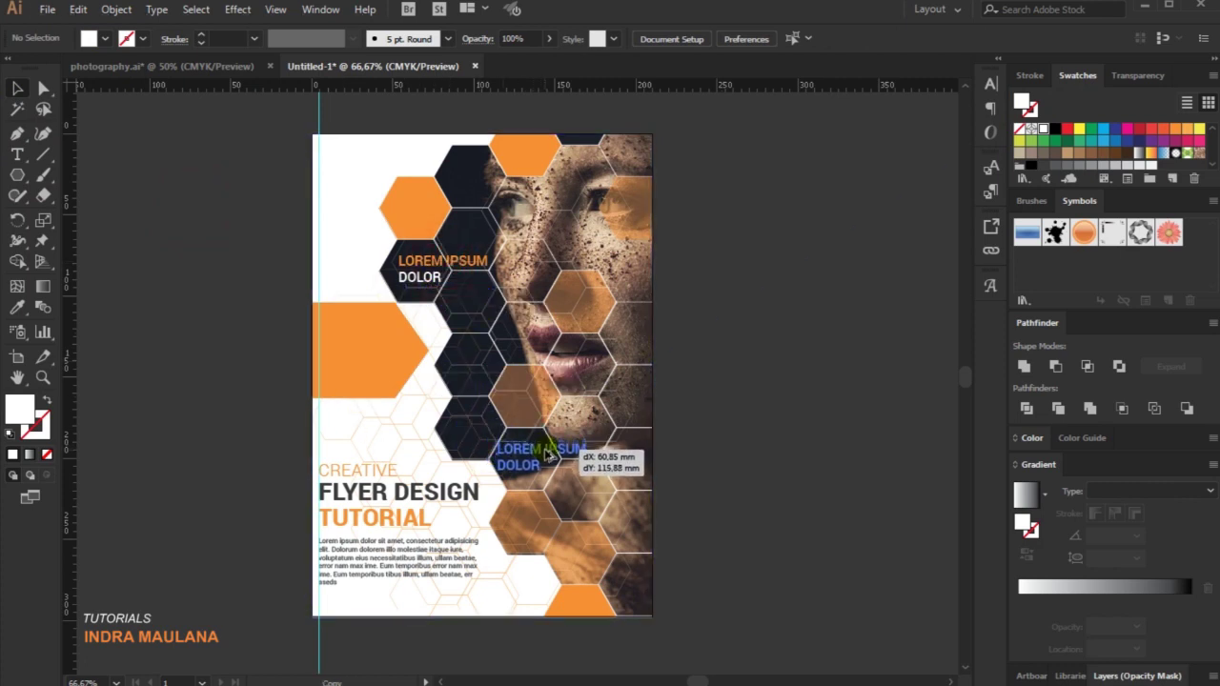
Place LOREM IPSUM DOLOR copies in the lower dark hexagon and on the orange hexagon
{"action": "left_click", "coordinate": [756, 389]}
{"action": "left_click_drag", "start_coordinate": [549, 452], "coordinate": [355, 327]}
{"action": "scroll", "coordinate": [772, 381], "scroll_direction": "down", "scroll_amount": 2}
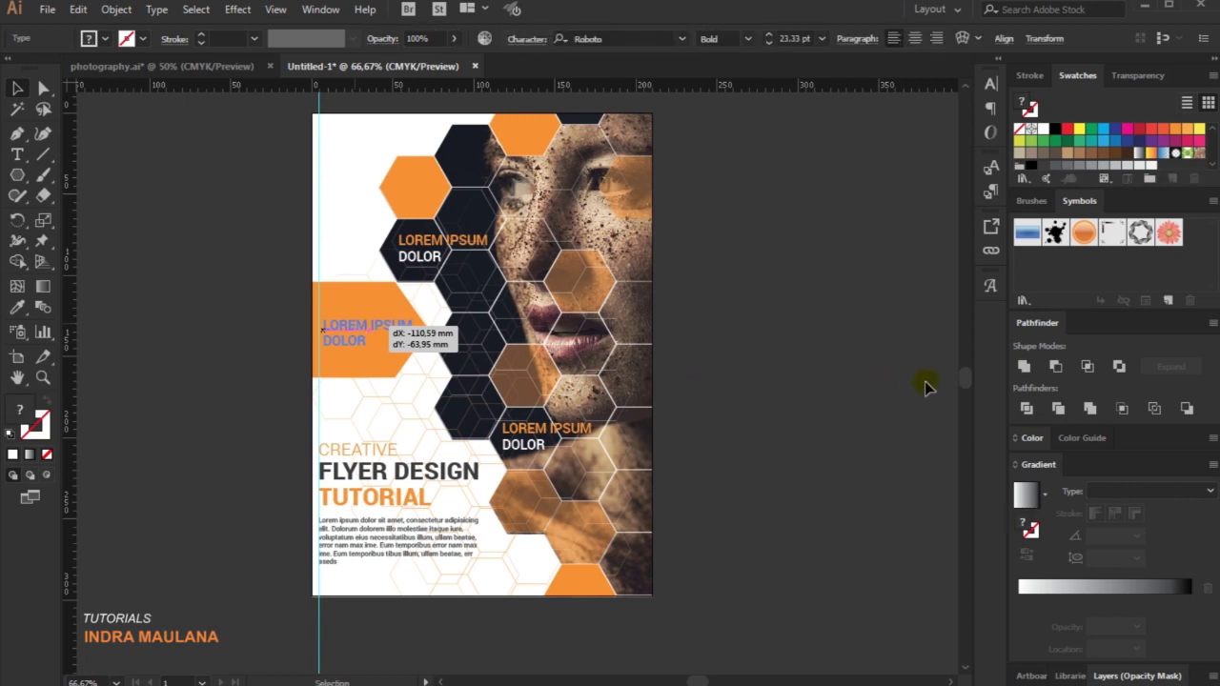
Make the label on the orange hexagon entirely white
{"action": "left_click", "coordinate": [921, 382]}
{"action": "left_click", "coordinate": [18, 156]}
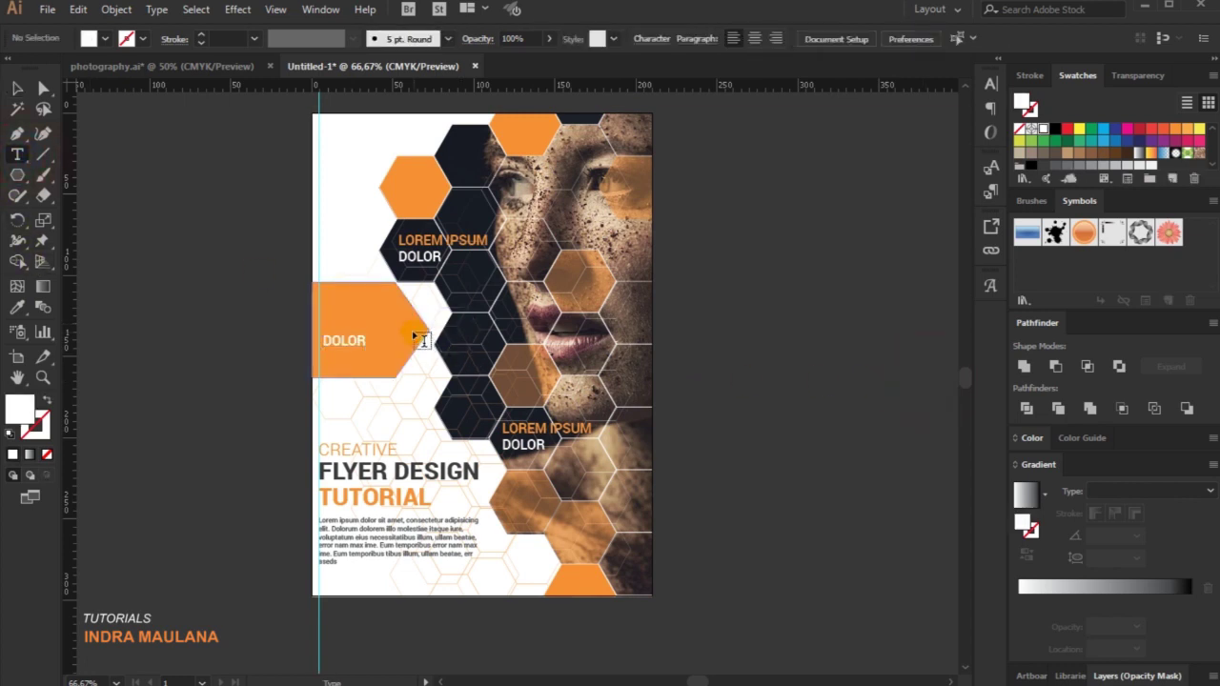
{"action": "left_click", "coordinate": [18, 88]}
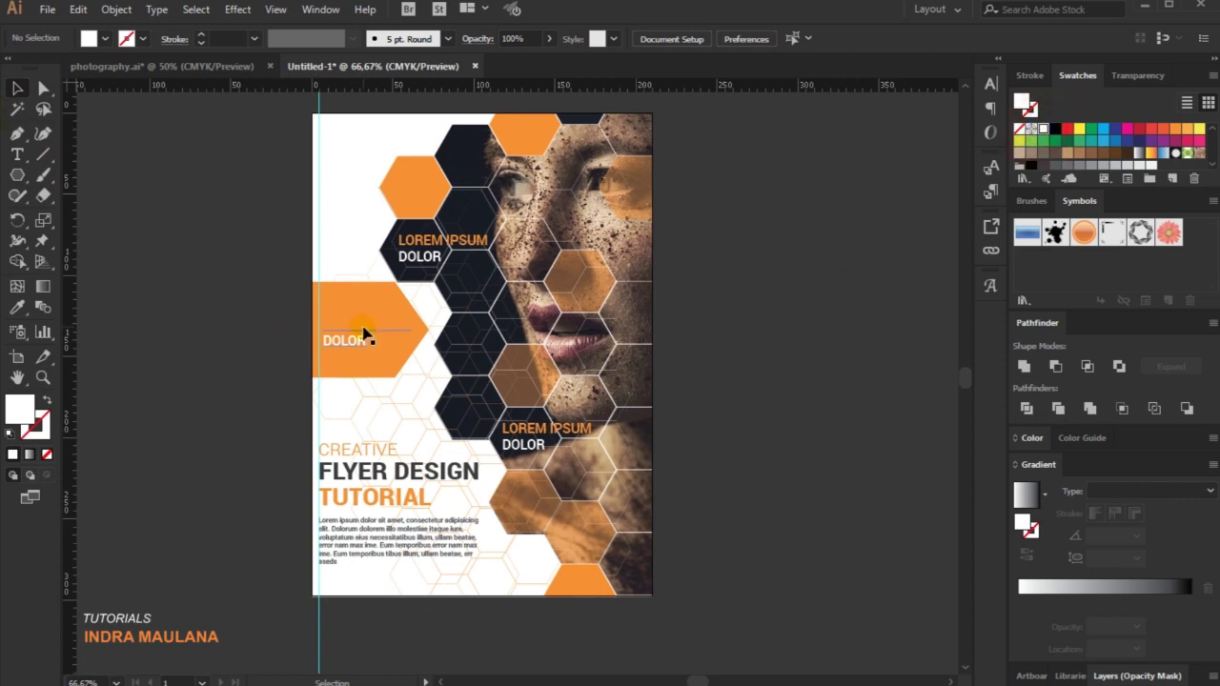
{"action": "left_click", "coordinate": [362, 328]}
{"action": "left_click", "coordinate": [1043, 128]}
{"action": "left_click", "coordinate": [855, 339]}
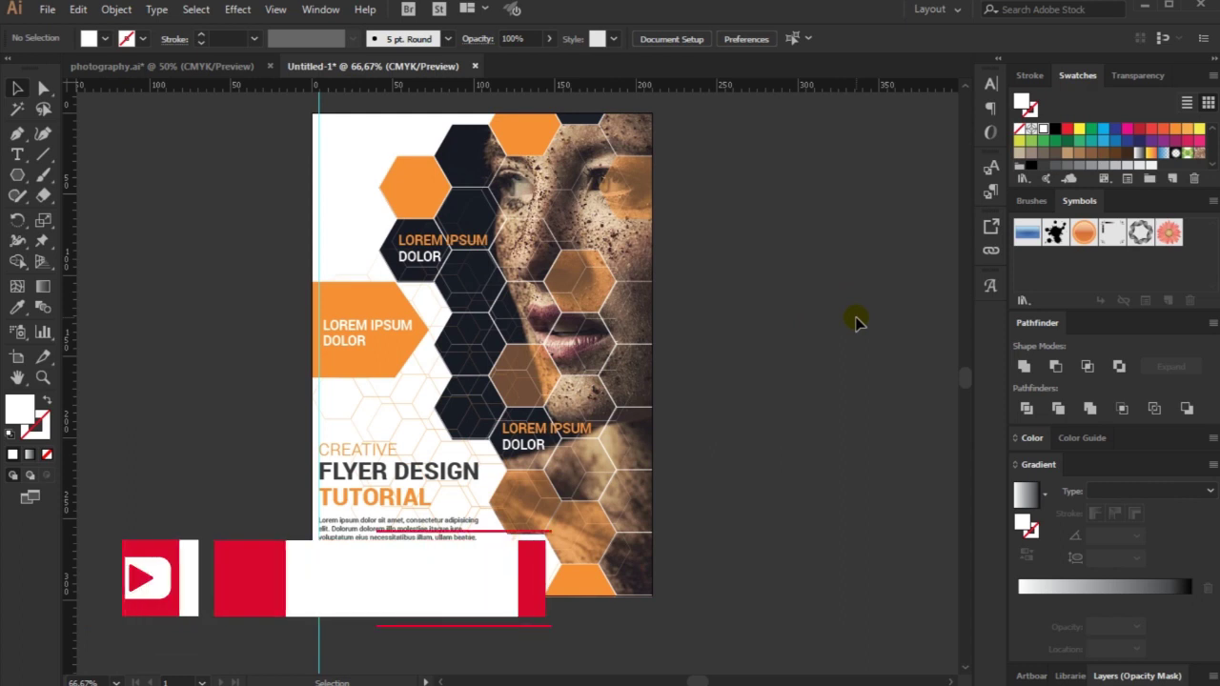
{"action": "scroll", "coordinate": [856, 322], "scroll_direction": "up", "scroll_amount": 3}
{"action": "scroll", "coordinate": [856, 322], "scroll_direction": "down", "scroll_amount": 2}
{"action": "scroll", "coordinate": [855, 322], "scroll_direction": "up", "scroll_amount": 1}
{"action": "scroll", "coordinate": [844, 372], "scroll_direction": "down", "scroll_amount": 1}
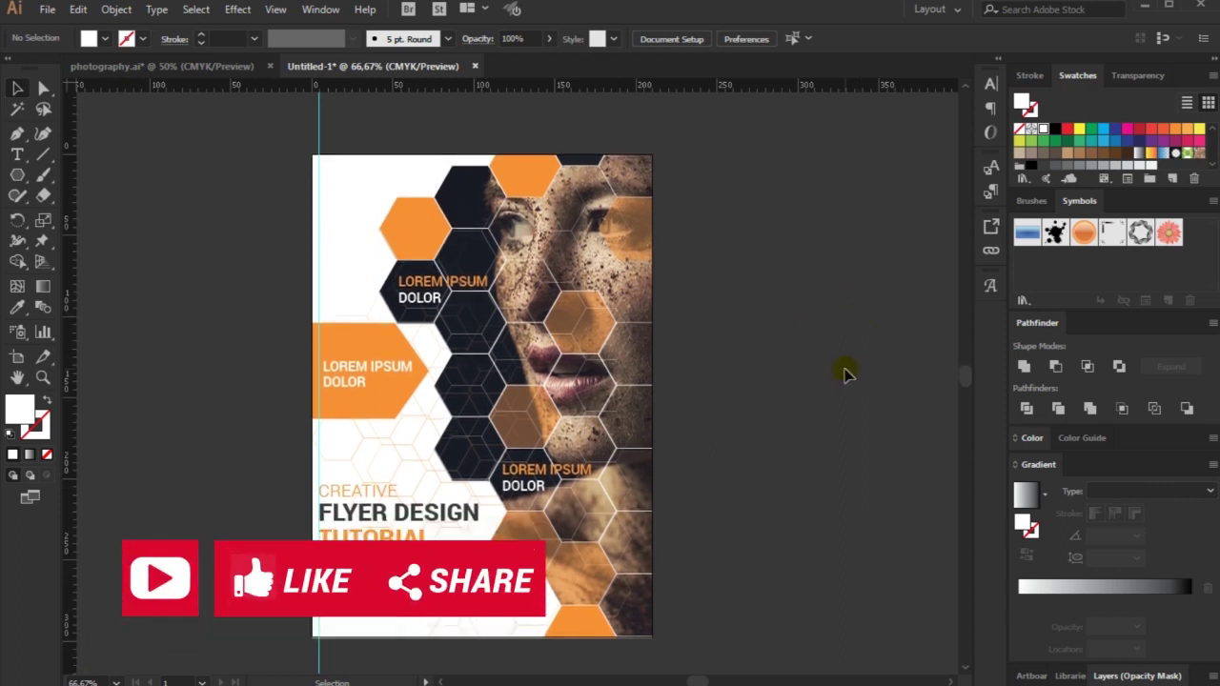
{"action": "scroll", "coordinate": [844, 371], "scroll_direction": "down", "scroll_amount": 1}
{"action": "scroll", "coordinate": [844, 371], "scroll_direction": "down", "scroll_amount": 1}
{"action": "scroll", "coordinate": [844, 371], "scroll_direction": "up", "scroll_amount": 3}
{"action": "scroll", "coordinate": [845, 372], "scroll_direction": "down", "scroll_amount": 1}
{"action": "scroll", "coordinate": [913, 341], "scroll_direction": "down", "scroll_amount": 2}
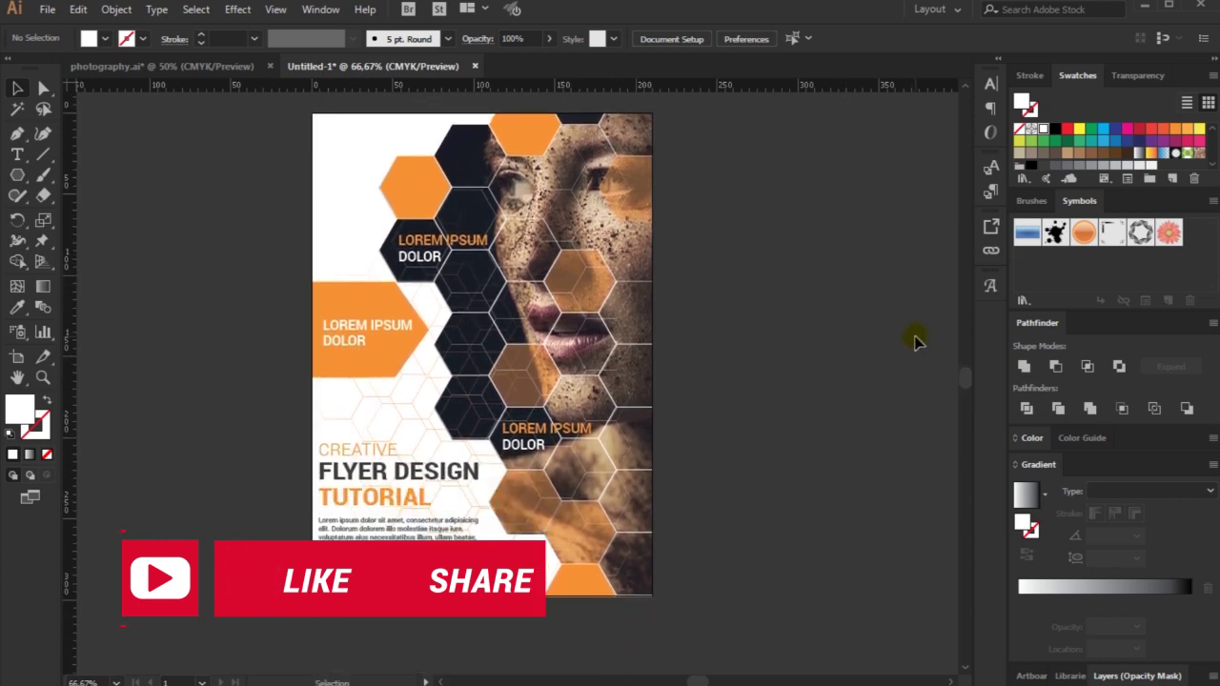
{"action": "scroll", "coordinate": [915, 340], "scroll_direction": "up", "scroll_amount": 2}
{"action": "scroll", "coordinate": [916, 341], "scroll_direction": "down", "scroll_amount": 1}
{"action": "scroll", "coordinate": [917, 342], "scroll_direction": "up", "scroll_amount": 2}
{"action": "scroll", "coordinate": [919, 341], "scroll_direction": "up", "scroll_amount": 2}
{"action": "scroll", "coordinate": [922, 342], "scroll_direction": "down", "scroll_amount": 2}
{"action": "scroll", "coordinate": [923, 341], "scroll_direction": "down", "scroll_amount": 4}
{"action": "scroll", "coordinate": [922, 342], "scroll_direction": "up", "scroll_amount": 1}
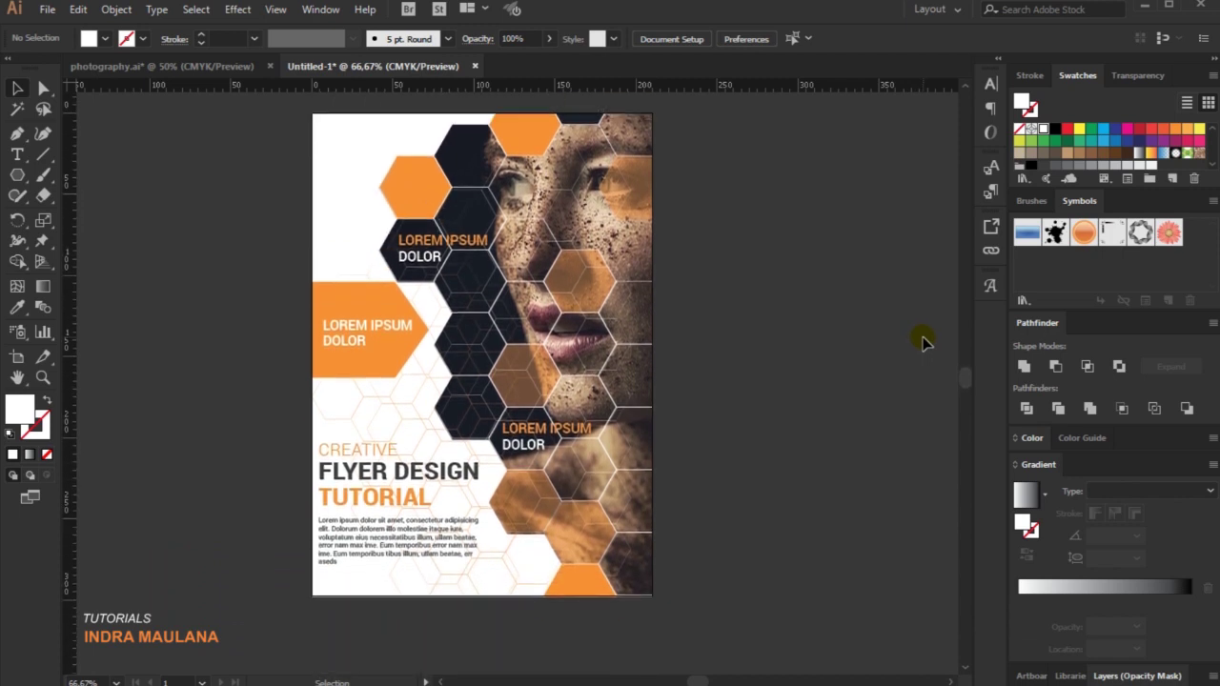
{"action": "scroll", "coordinate": [923, 342], "scroll_direction": "up", "scroll_amount": 4}
{"action": "scroll", "coordinate": [924, 342], "scroll_direction": "down", "scroll_amount": 2}
{"action": "scroll", "coordinate": [925, 343], "scroll_direction": "down", "scroll_amount": 3}
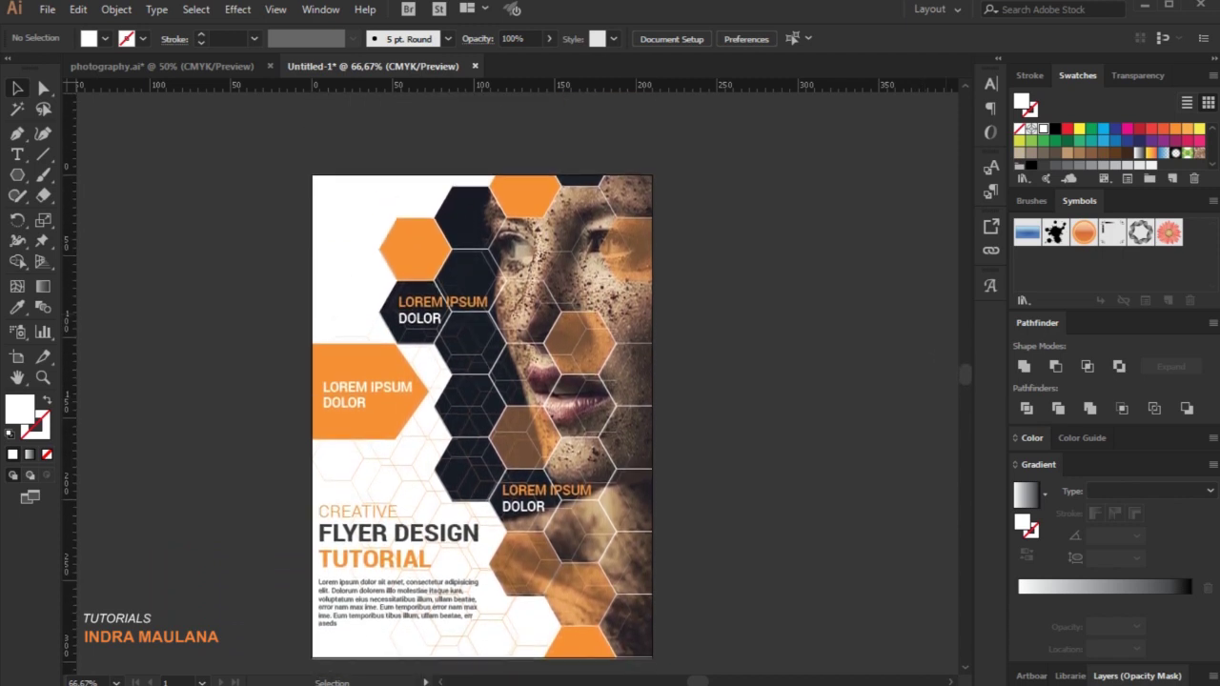